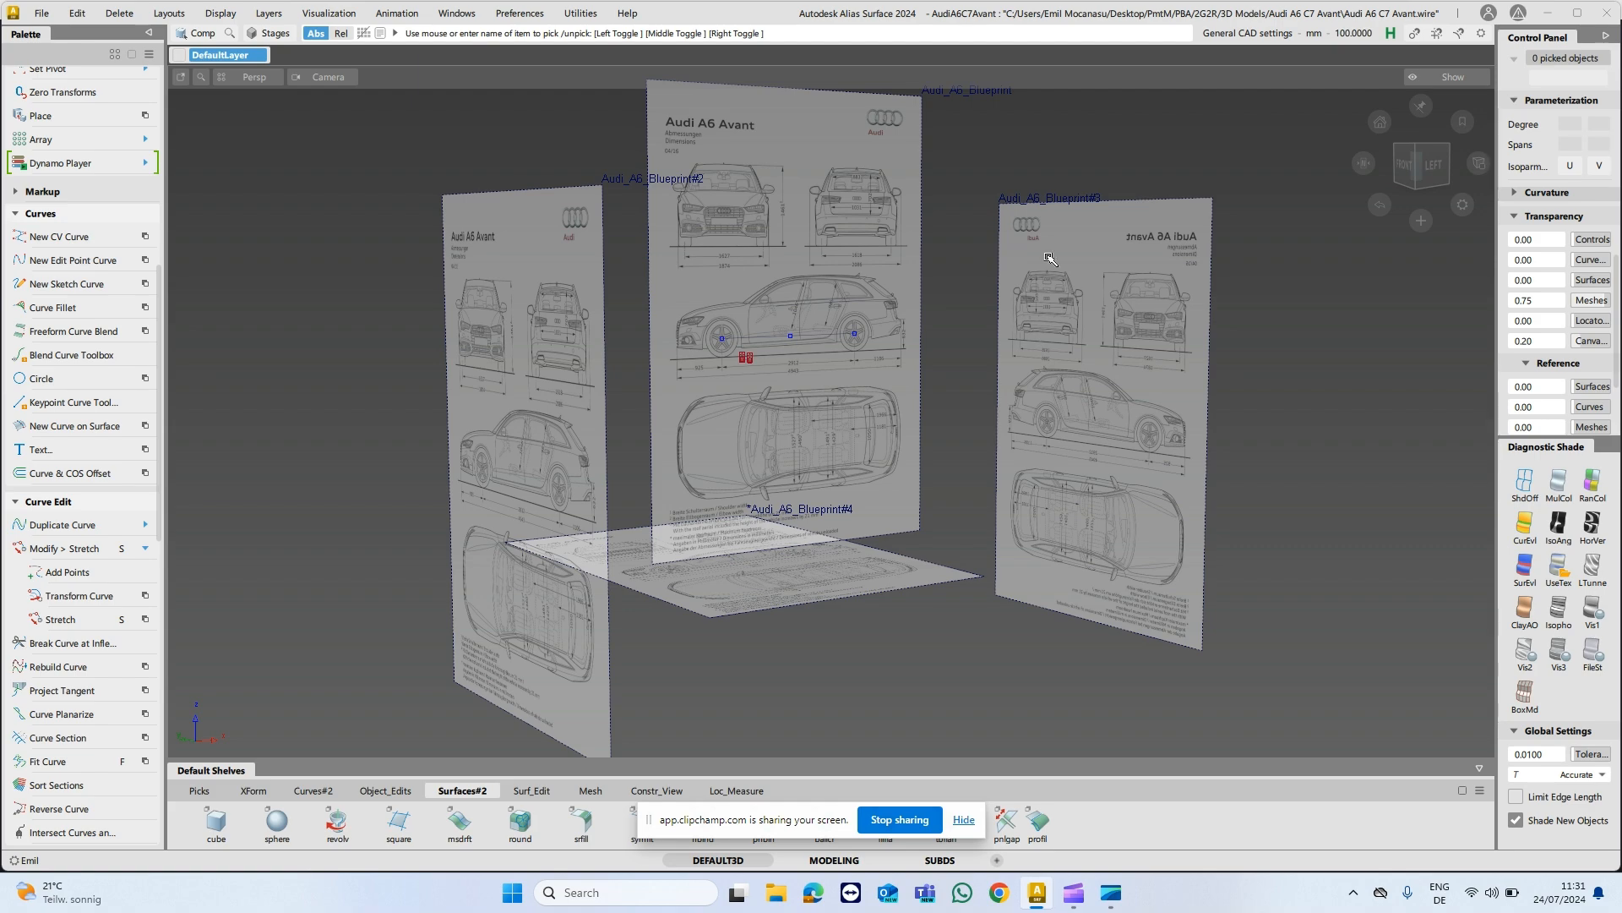
# Compare the existing beltline curve with the left side-view blueprint, framing the whole car in the orthographic left view.
pyautogui.click(826, 298)
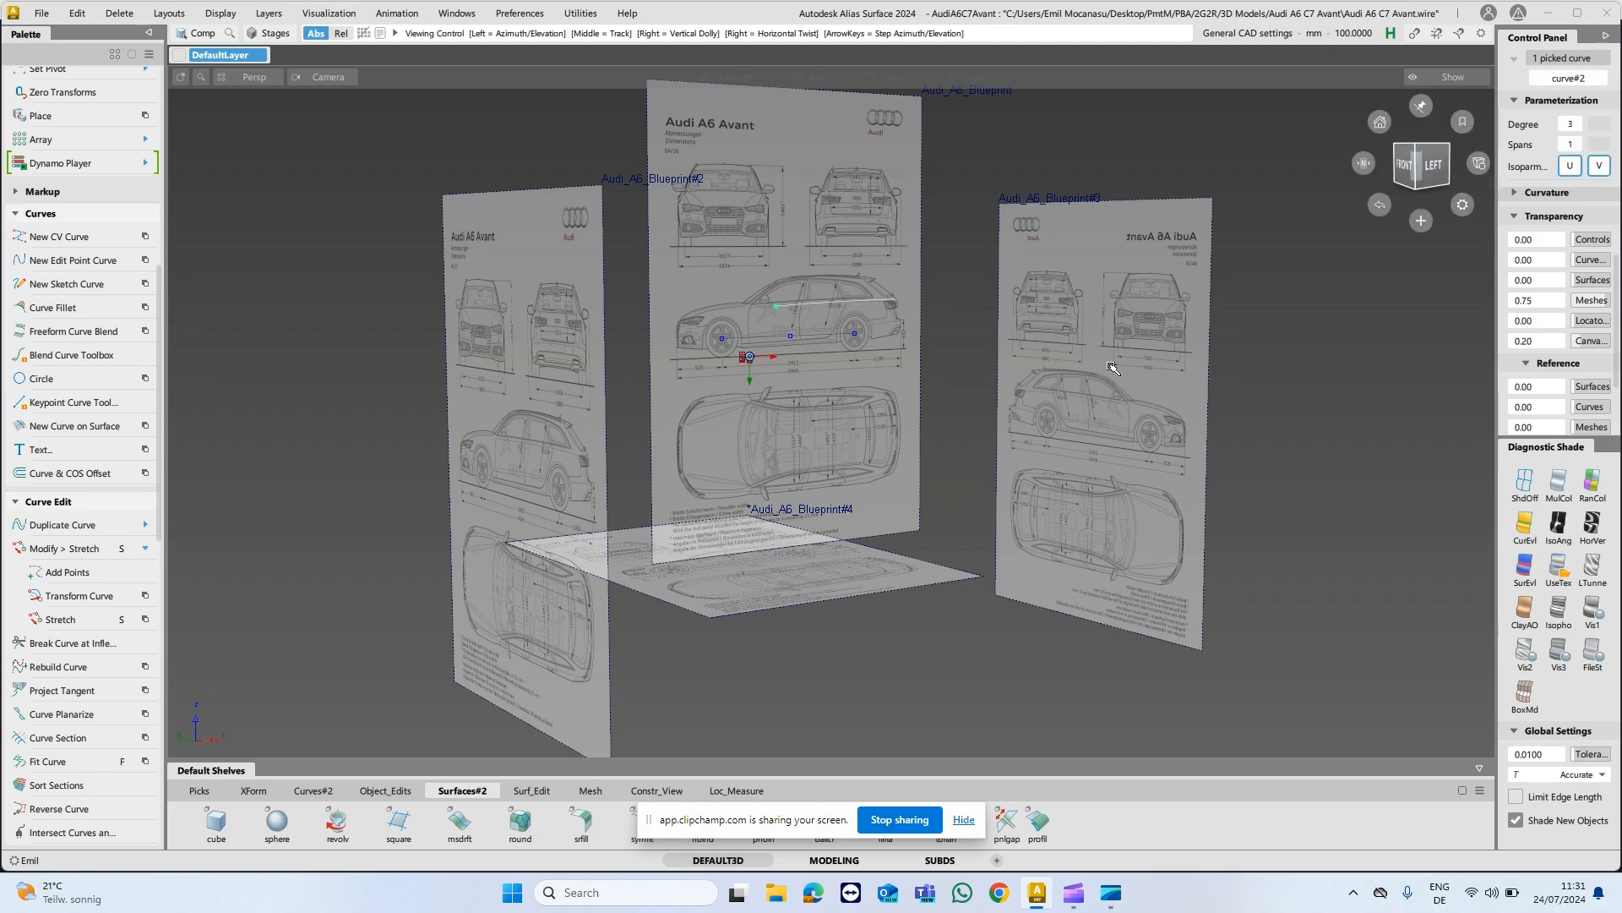
pyautogui.keyDown('alt'); pyautogui.keyDown('shift'); pyautogui.moveTo(1112, 366); pyautogui.dragTo(1426, 127, button='right'); pyautogui.keyUp('shift'); pyautogui.keyUp('alt')
pyautogui.click(1421, 166)
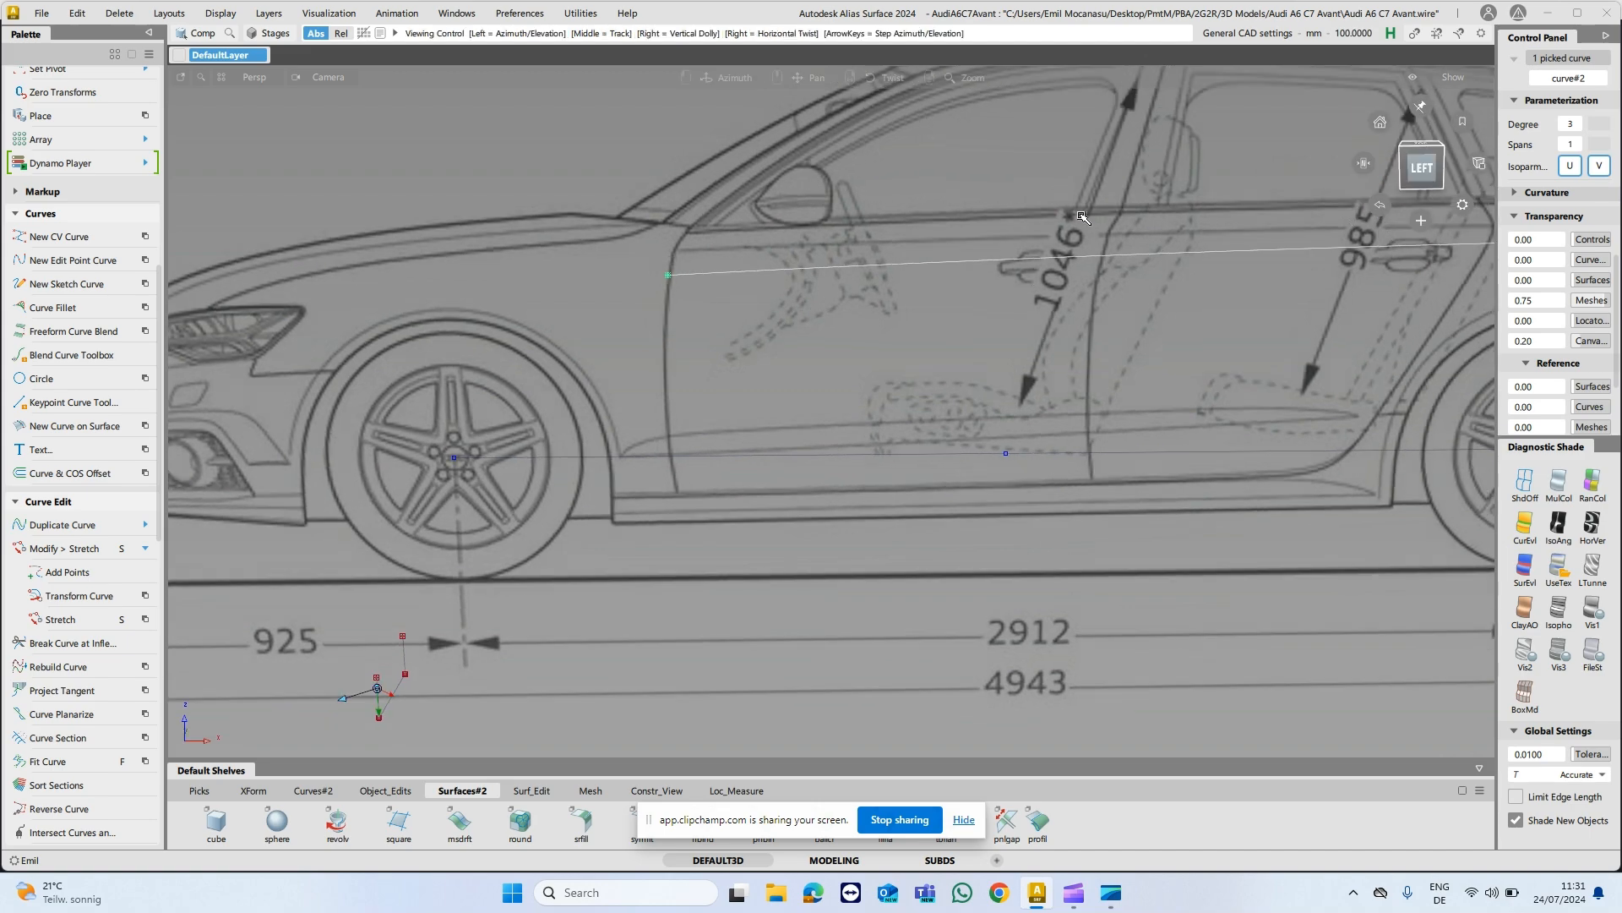
pyautogui.click(1421, 166)
pyautogui.keyDown('alt'); pyautogui.keyDown('shift'); pyautogui.moveTo(1112, 196); pyautogui.dragTo(1103, 274, button='right'); pyautogui.keyUp('shift'); pyautogui.keyUp('alt')
pyautogui.keyDown('alt'); pyautogui.keyDown('shift'); pyautogui.moveTo(999, 350); pyautogui.dragTo(957, 480, button='right'); pyautogui.keyUp('shift'); pyautogui.keyUp('alt')
pyautogui.keyDown('alt'); pyautogui.keyDown('shift'); pyautogui.moveTo(957, 480); pyautogui.dragTo(1168, 239, button='middle'); pyautogui.keyUp('shift'); pyautogui.keyUp('alt')
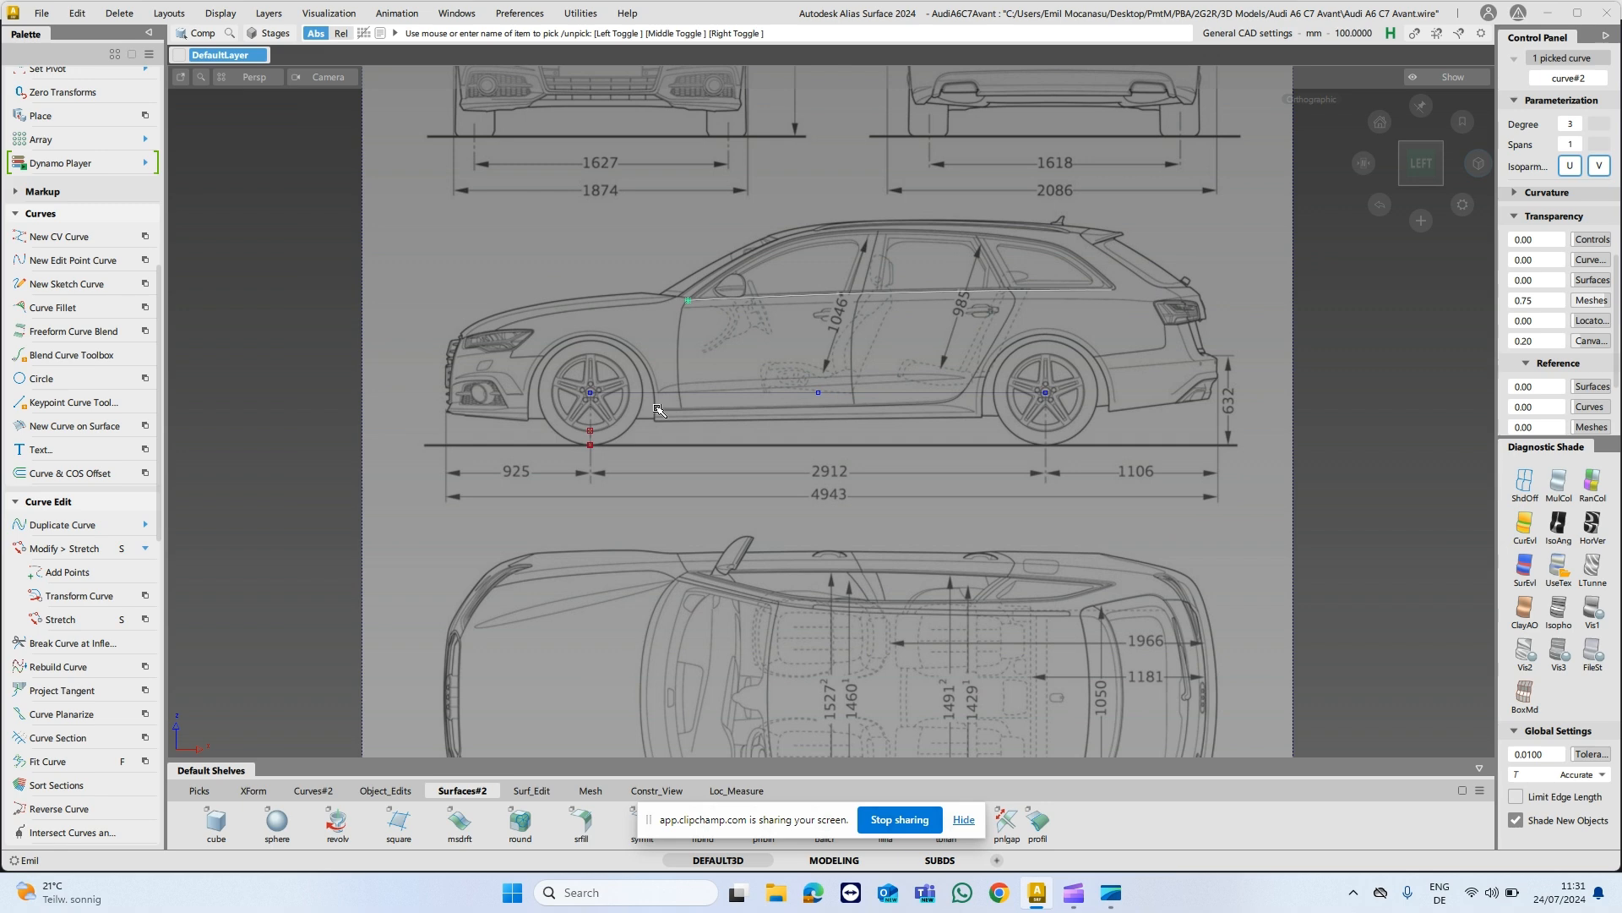
pyautogui.click(659, 409)
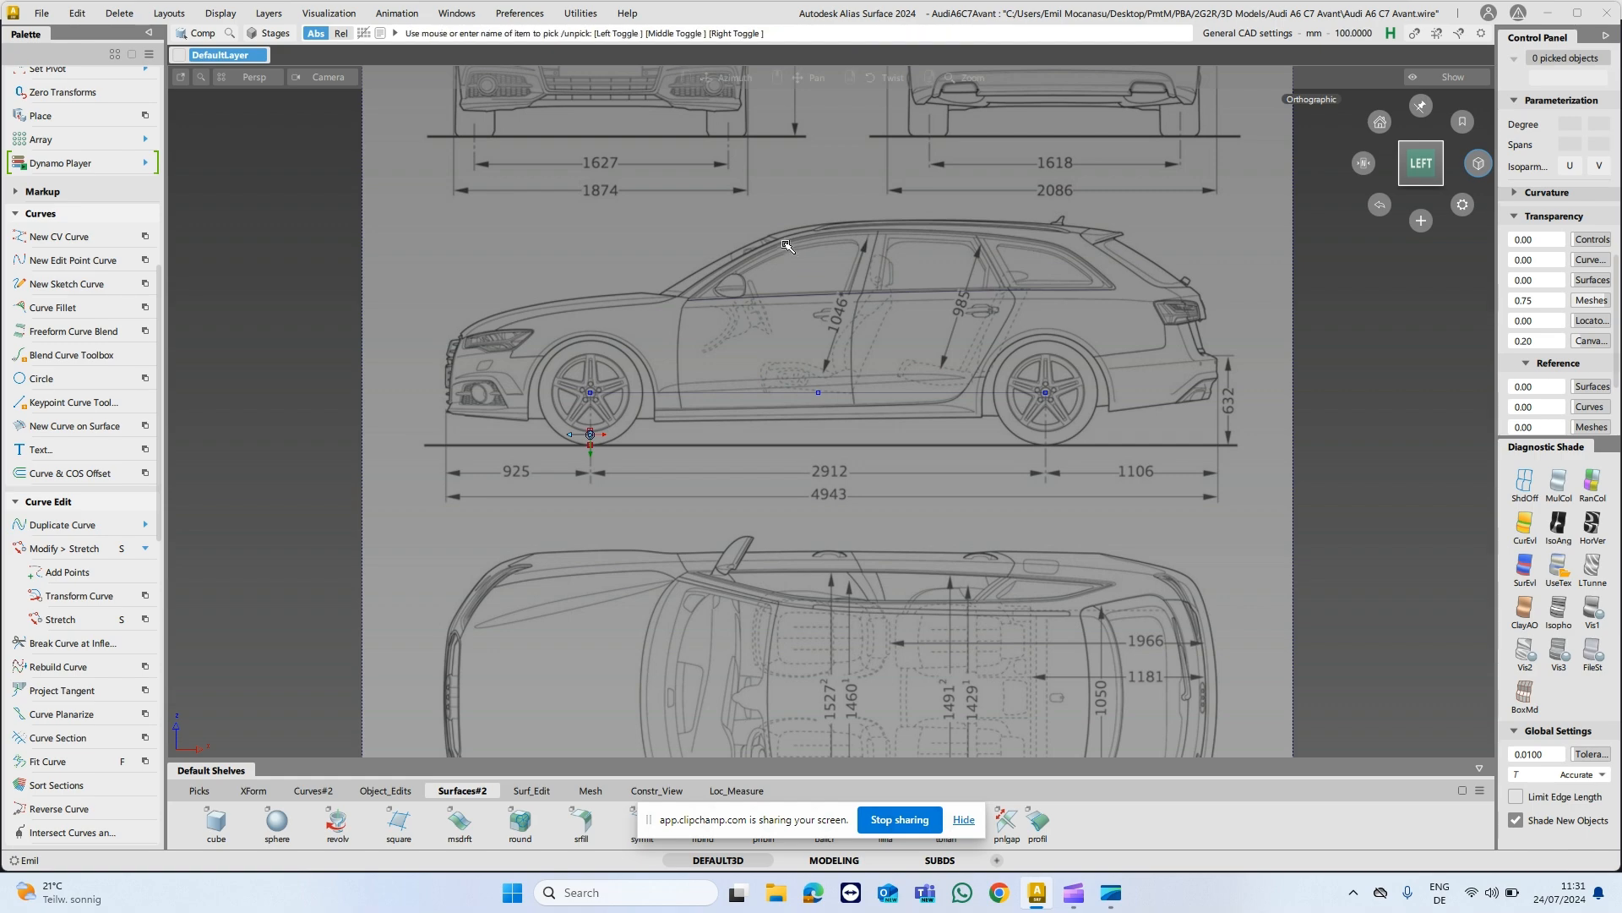
# Examine how the beltline curve follows the lower window edge along its full length in the top-view blueprint.
pyautogui.keyDown('alt'); pyautogui.keyDown('shift'); pyautogui.moveTo(636, 384); pyautogui.dragTo(758, 441); pyautogui.keyUp('shift'); pyautogui.keyUp('alt')
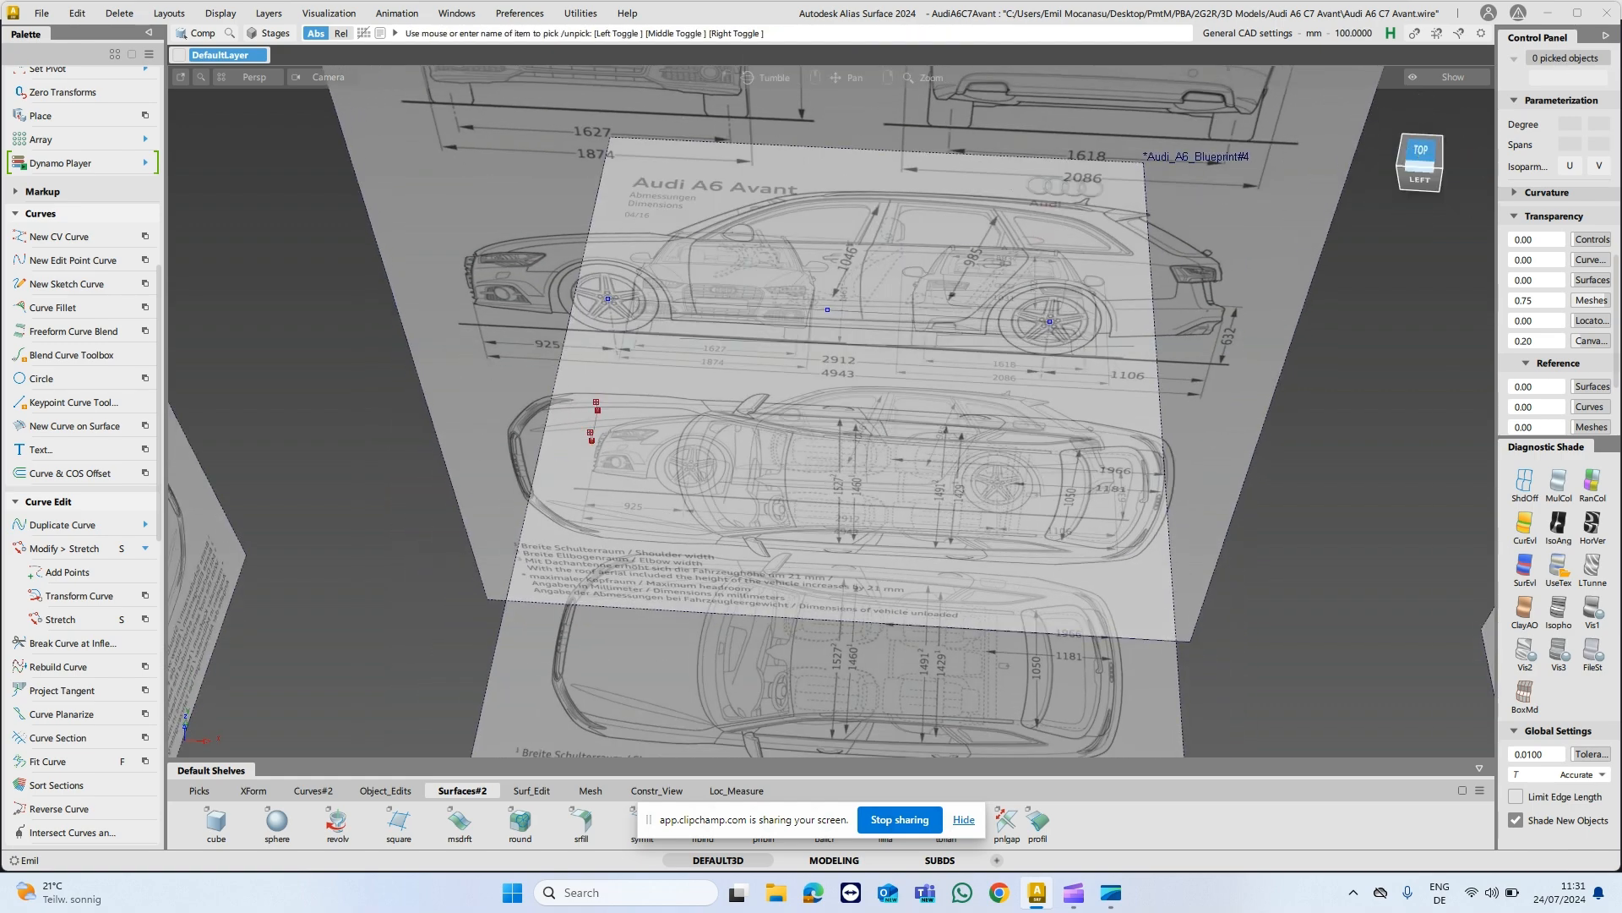
pyautogui.click(1421, 152)
pyautogui.keyDown('alt'); pyautogui.keyDown('shift'); pyautogui.moveTo(1048, 566); pyautogui.dragTo(1166, 391, button='right'); pyautogui.keyUp('shift'); pyautogui.keyUp('alt')
pyautogui.keyDown('alt'); pyautogui.keyDown('shift'); pyautogui.moveTo(1167, 392); pyautogui.dragTo(674, 395, button='middle'); pyautogui.keyUp('shift'); pyautogui.keyUp('alt')
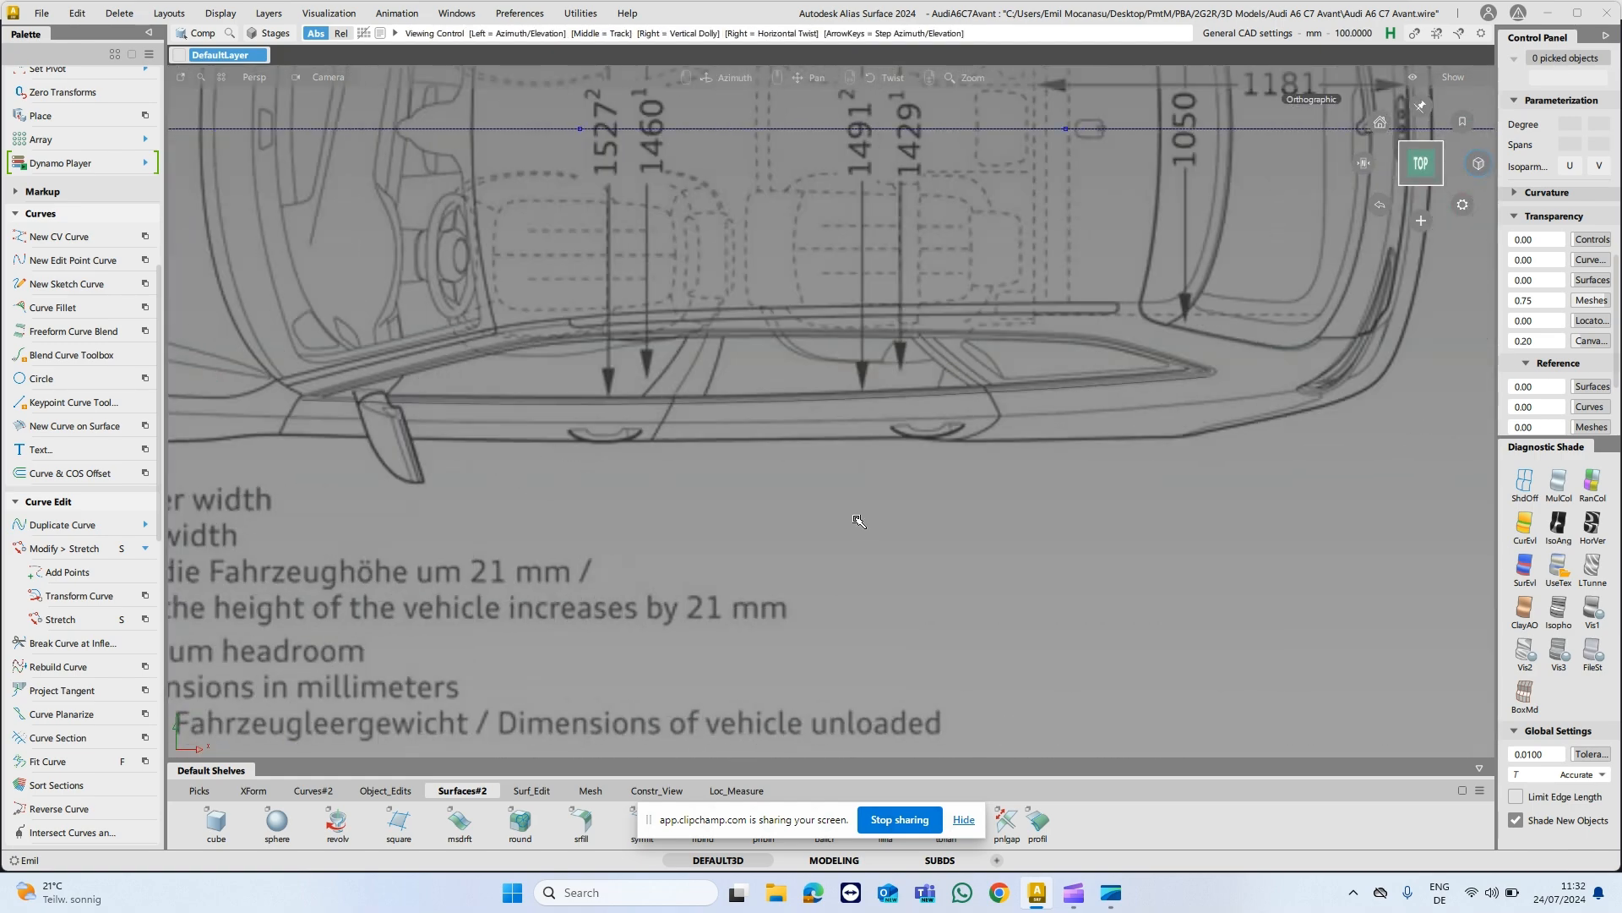
pyautogui.keyDown('alt'); pyautogui.keyDown('shift'); pyautogui.moveTo(859, 524); pyautogui.dragTo(957, 388, button='right'); pyautogui.keyUp('shift'); pyautogui.keyUp('alt')
pyautogui.keyDown('alt'); pyautogui.keyDown('shift'); pyautogui.moveTo(783, 384); pyautogui.dragTo(873, 419, button='middle'); pyautogui.keyUp('shift'); pyautogui.keyUp('alt')
pyautogui.click(732, 418)
pyautogui.keyDown('alt'); pyautogui.keyDown('shift'); pyautogui.moveTo(753, 420); pyautogui.dragTo(913, 547, button='right'); pyautogui.keyUp('shift'); pyautogui.keyUp('alt')
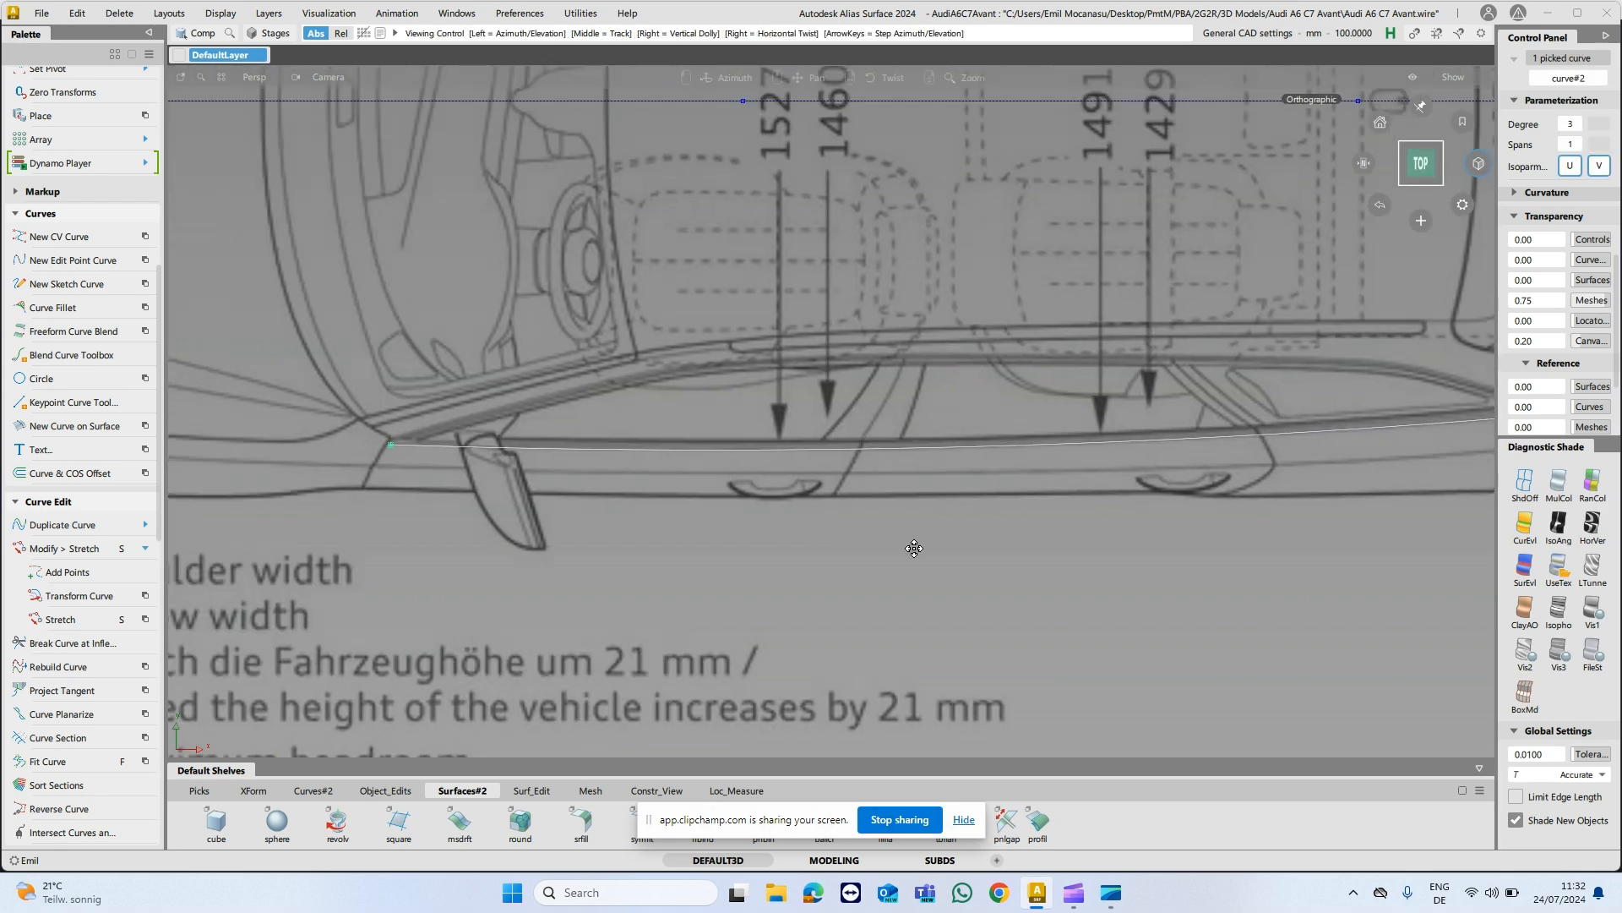
pyautogui.keyDown('alt'); pyautogui.keyDown('shift'); pyautogui.moveTo(912, 547); pyautogui.dragTo(877, 561, button='middle'); pyautogui.keyUp('shift'); pyautogui.keyUp('alt')
pyautogui.keyDown('alt'); pyautogui.keyDown('shift'); pyautogui.moveTo(675, 543); pyautogui.dragTo(681, 438, button='right'); pyautogui.keyUp('shift'); pyautogui.keyUp('alt')
pyautogui.keyDown('alt'); pyautogui.keyDown('shift'); pyautogui.moveTo(234, 502); pyautogui.dragTo(605, 525, button='middle'); pyautogui.keyUp('shift'); pyautogui.keyUp('alt')
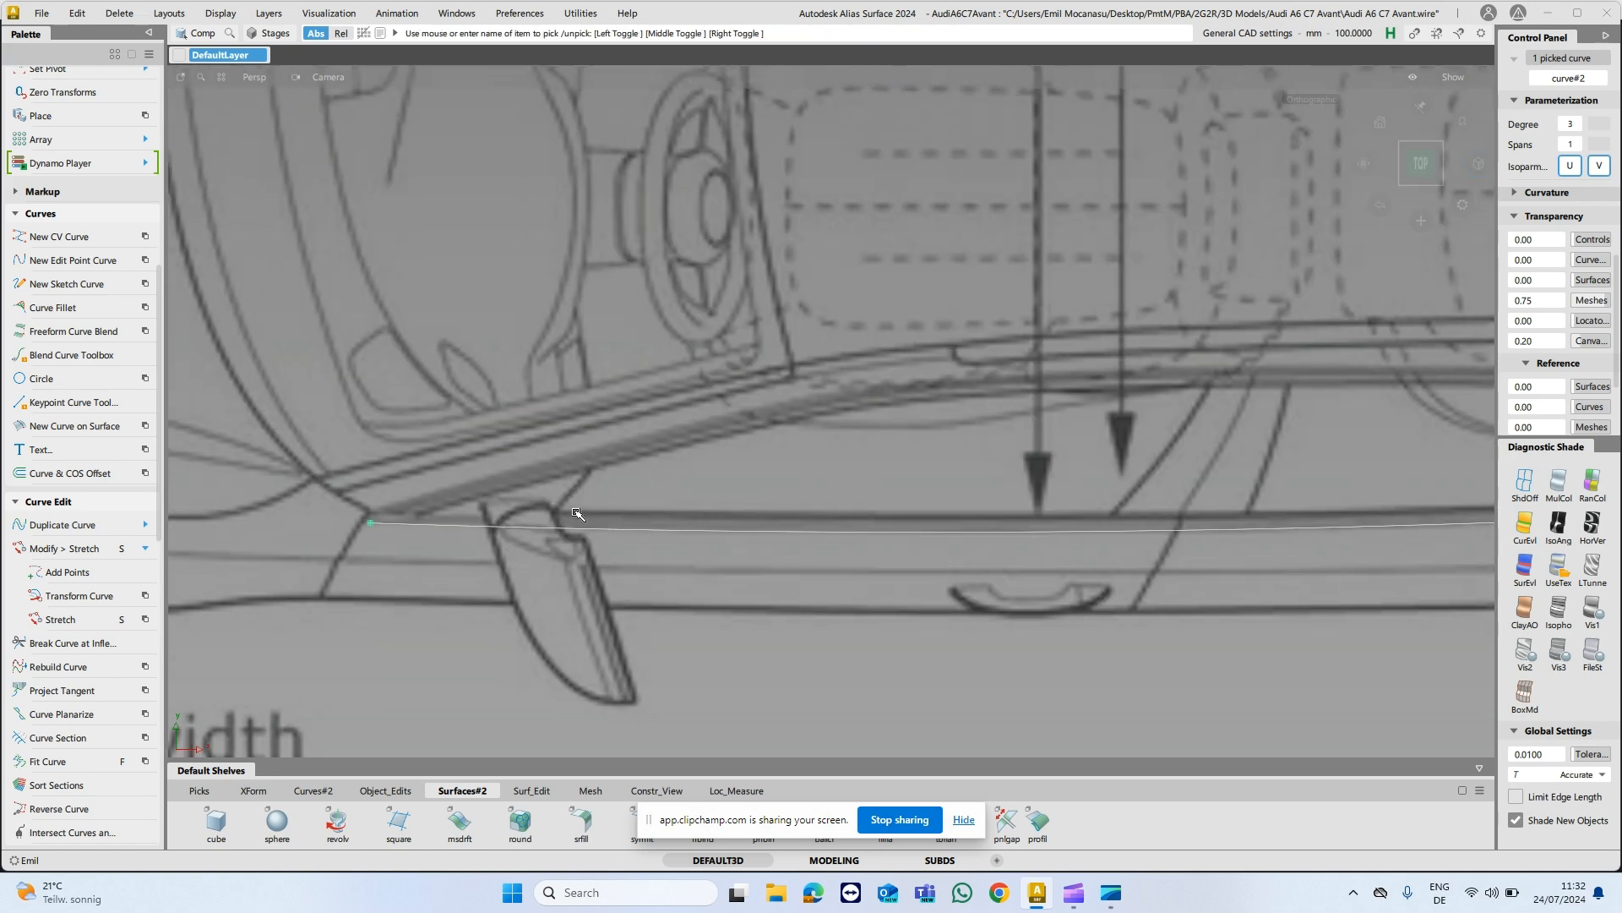
pyautogui.keyDown('alt'); pyautogui.keyDown('shift'); pyautogui.moveTo(1262, 479); pyautogui.dragTo(435, 474, button='middle'); pyautogui.keyUp('shift'); pyautogui.keyUp('alt')
pyautogui.keyDown('alt'); pyautogui.keyDown('shift'); pyautogui.moveTo(993, 448); pyautogui.dragTo(752, 459, button='middle'); pyautogui.keyUp('shift'); pyautogui.keyUp('alt')
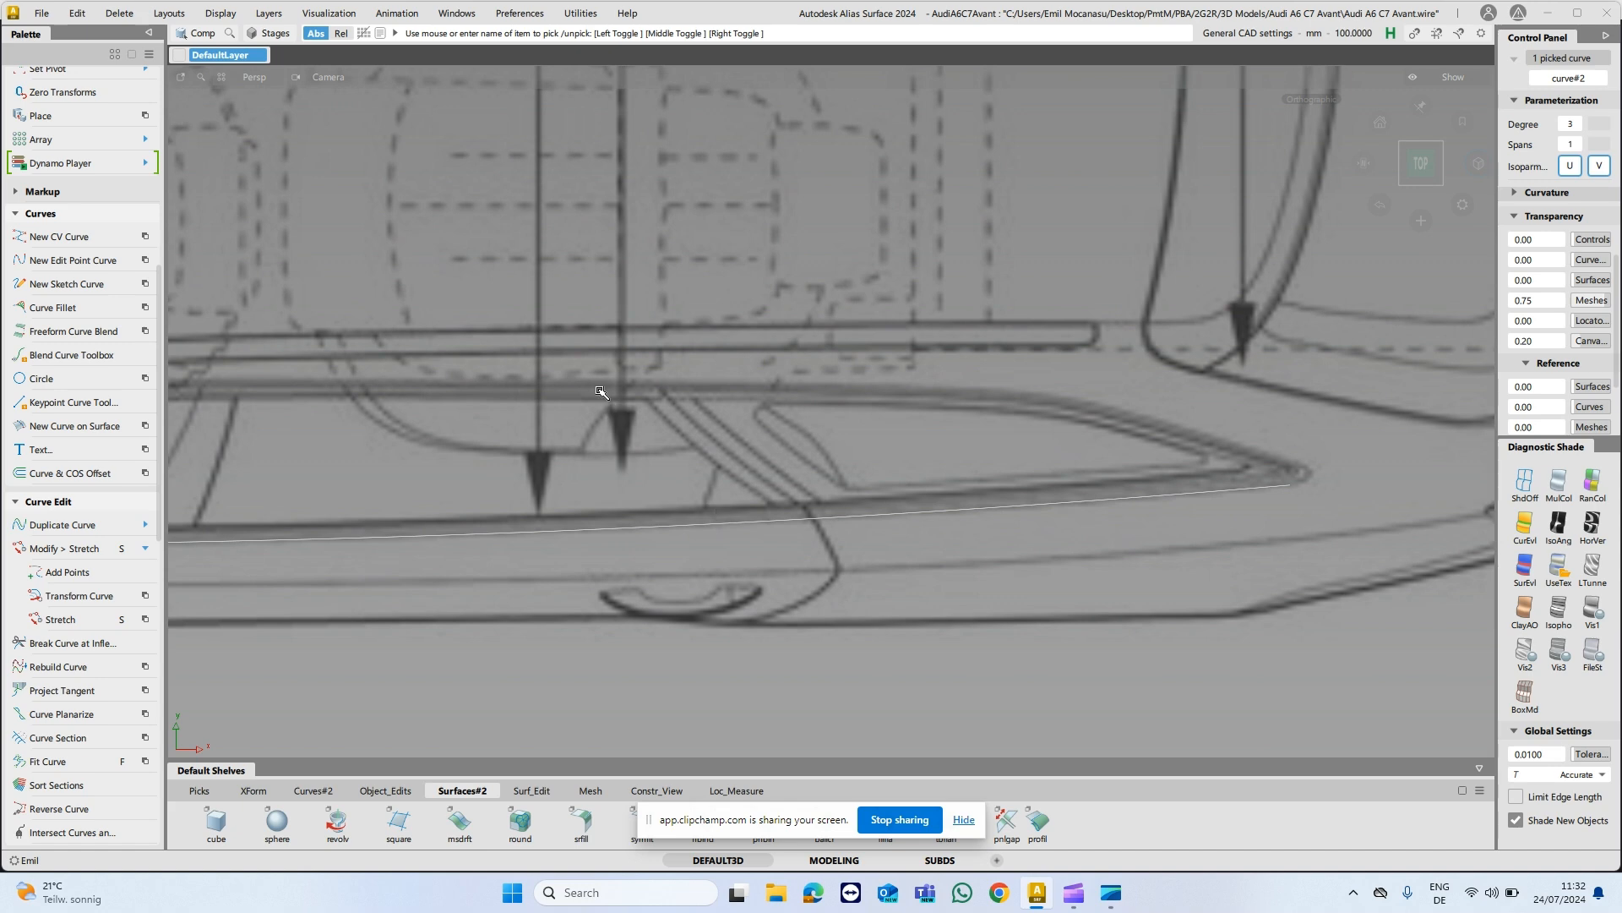
pyautogui.keyDown('alt'); pyautogui.keyDown('shift'); pyautogui.moveTo(671, 510); pyautogui.dragTo(1260, 496, button='middle'); pyautogui.keyUp('shift'); pyautogui.keyUp('alt')
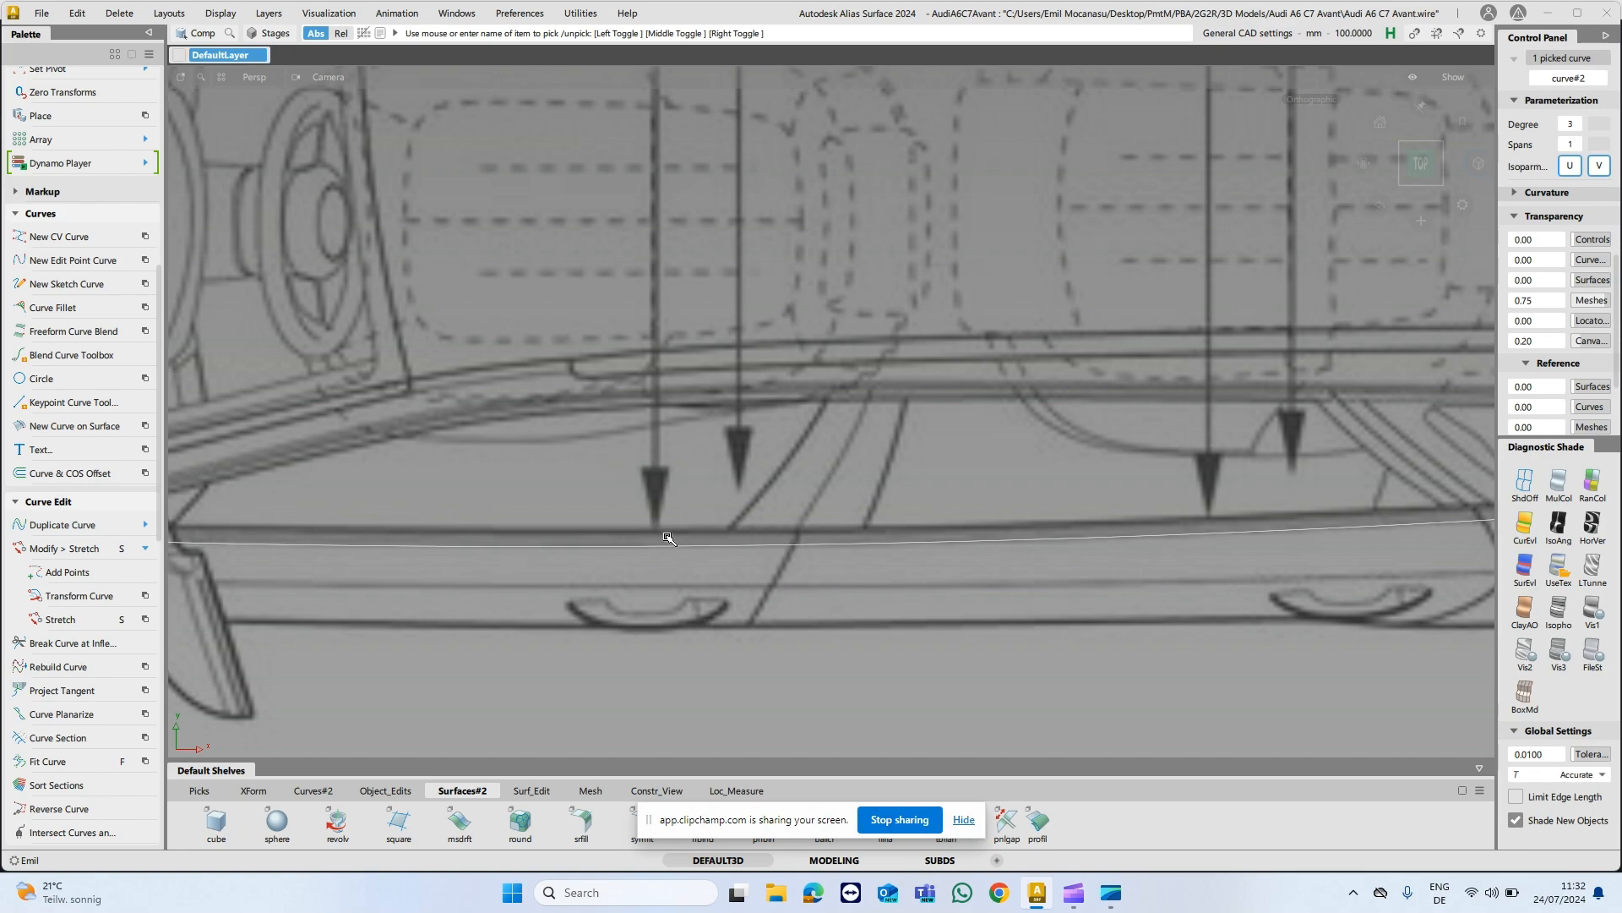
# Check the beltline curve's spatial position from an angled view and against the side-view blueprint.
pyautogui.keyDown('alt'); pyautogui.keyDown('shift'); pyautogui.moveTo(828, 544); pyautogui.dragTo(854, 369); pyautogui.keyUp('shift'); pyautogui.keyUp('alt')
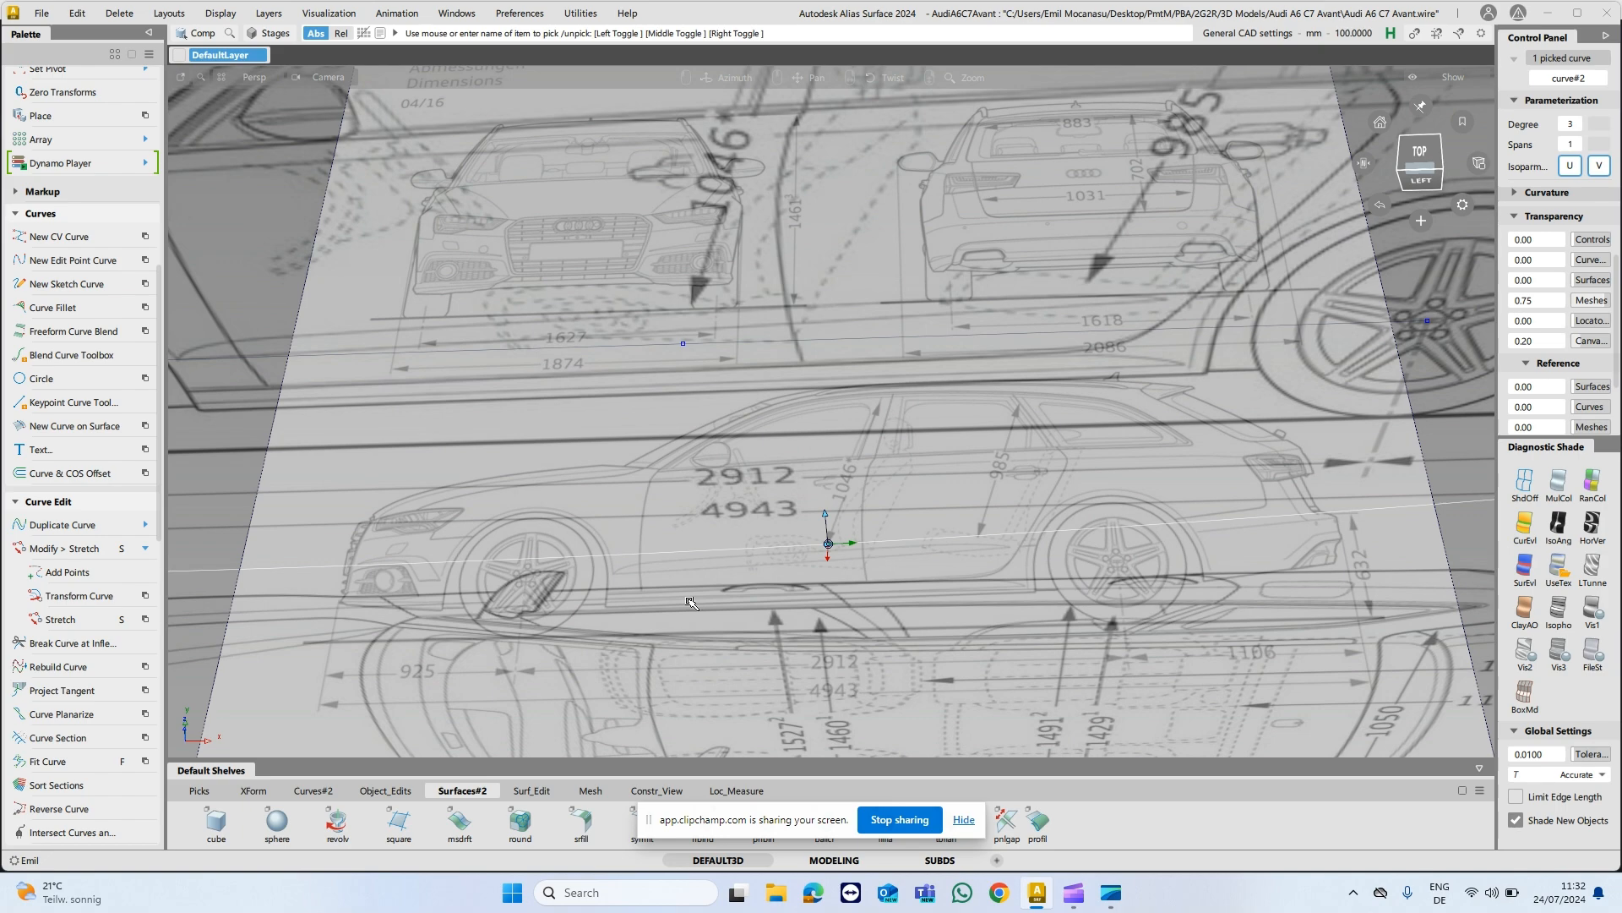
pyautogui.keyDown('alt'); pyautogui.keyDown('shift'); pyautogui.moveTo(691, 602); pyautogui.dragTo(800, 354); pyautogui.keyUp('shift'); pyautogui.keyUp('alt')
pyautogui.keyDown('alt'); pyautogui.keyDown('shift'); pyautogui.moveTo(724, 392); pyautogui.dragTo(531, 298); pyautogui.keyUp('shift'); pyautogui.keyUp('alt')
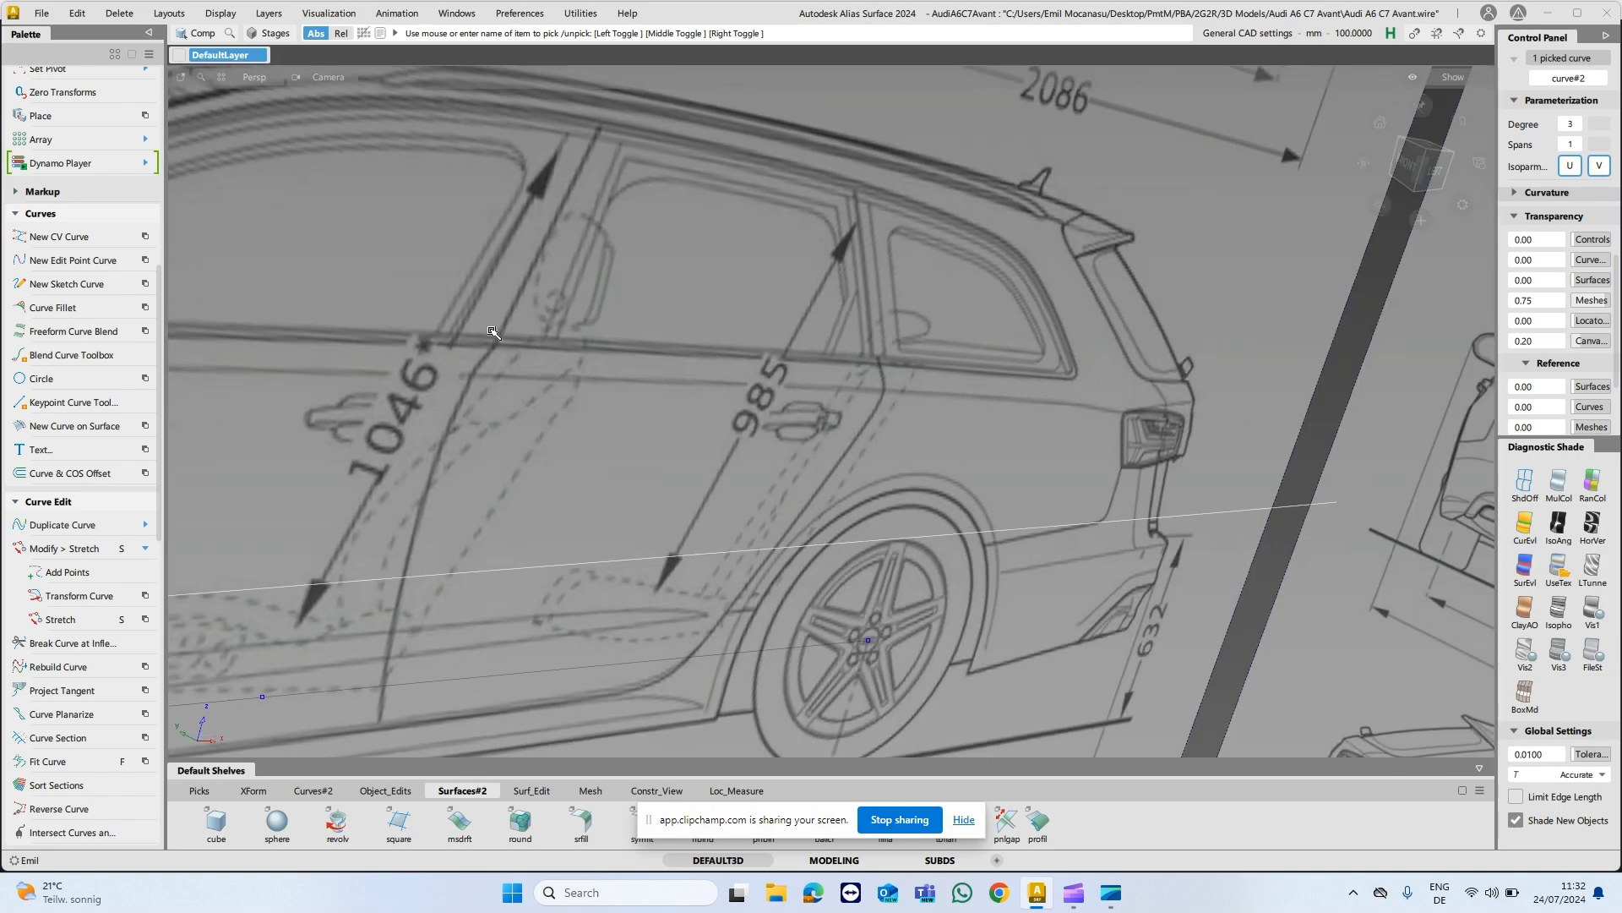
pyautogui.moveTo(505, 355)
pyautogui.keyDown('alt'); pyautogui.keyDown('shift'); pyautogui.mouseDown()
pyautogui.moveTo(828, 331)
pyautogui.moveTo(855, 366)
pyautogui.moveTo(681, 389)
pyautogui.moveTo(1028, 370)
pyautogui.moveTo(1318, 321)
pyautogui.mouseUp(); pyautogui.keyUp('shift'); pyautogui.keyUp('alt')
pyautogui.keyDown('alt'); pyautogui.keyDown('shift'); pyautogui.click(1426, 174); pyautogui.keyUp('shift'); pyautogui.keyUp('alt')
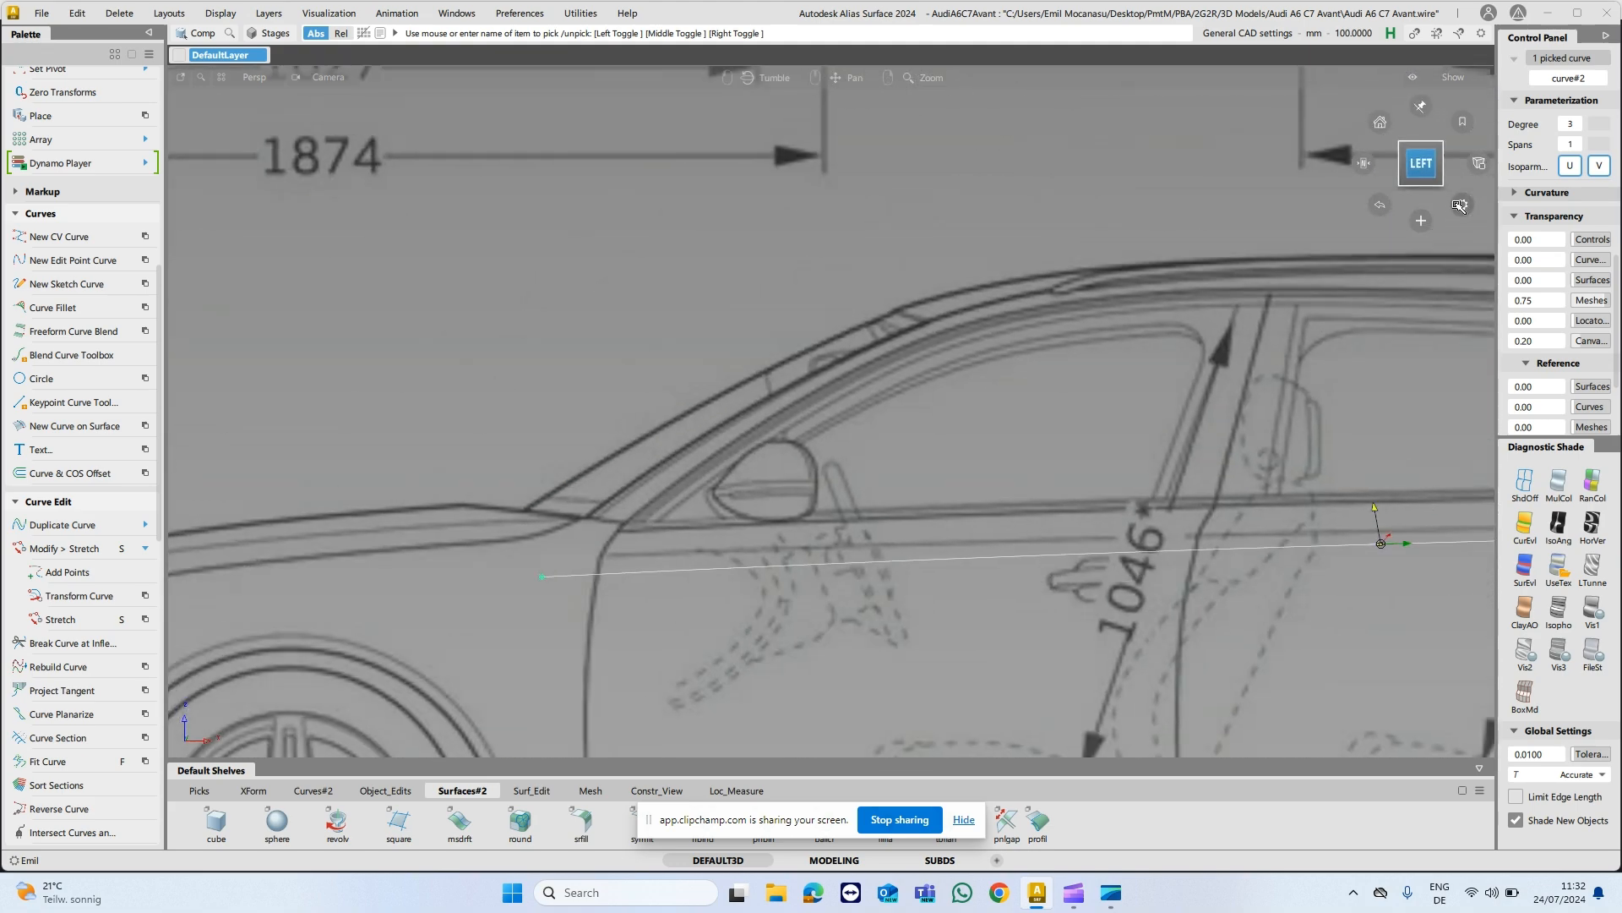
# Offset the beltline curve in the top view by about 21.2 mm inward, onto the blueprint's lower window line.
pyautogui.click(1422, 137)
pyautogui.keyDown('alt'); pyautogui.keyDown('shift'); pyautogui.moveTo(1248, 469); pyautogui.dragTo(880, 476, button='middle'); pyautogui.keyUp('shift'); pyautogui.keyUp('alt')
pyautogui.keyDown('alt'); pyautogui.keyDown('shift'); pyautogui.moveTo(1090, 413); pyautogui.dragTo(962, 427, button='middle'); pyautogui.keyUp('shift'); pyautogui.keyUp('alt')
pyautogui.keyDown('alt'); pyautogui.keyDown('shift'); pyautogui.moveTo(962, 427); pyautogui.dragTo(968, 439, button='right'); pyautogui.keyUp('shift'); pyautogui.keyUp('alt')
pyautogui.keyDown('alt'); pyautogui.keyDown('shift'); pyautogui.moveTo(1229, 494); pyautogui.dragTo(620, 695, button='right'); pyautogui.keyUp('shift'); pyautogui.keyUp('alt')
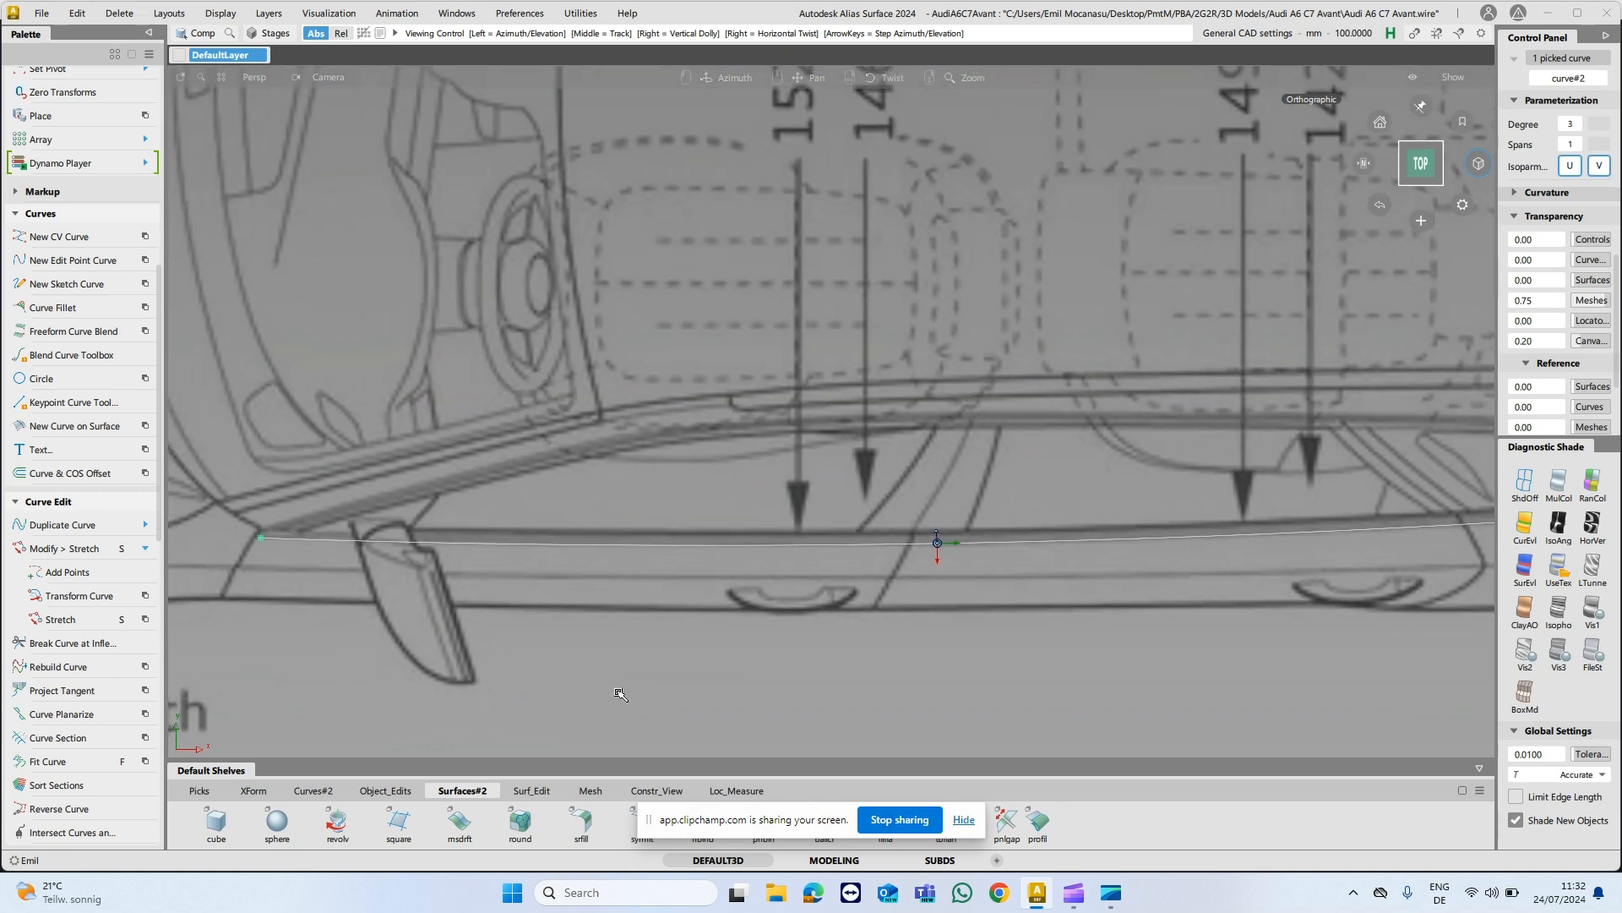
pyautogui.click(375, 793)
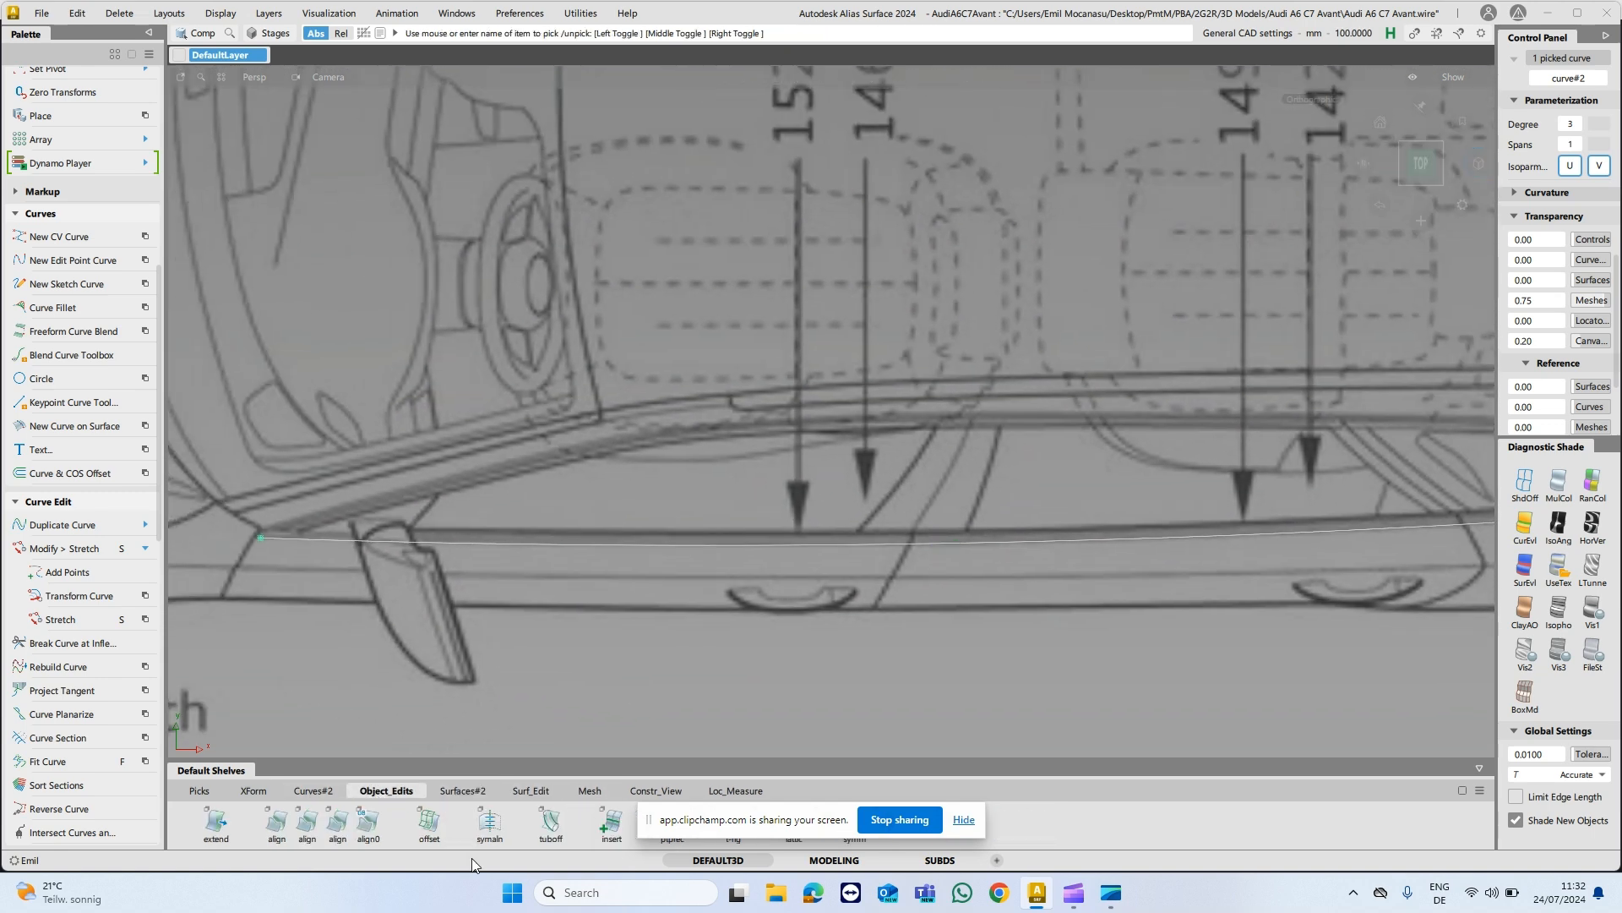
pyautogui.click(429, 824)
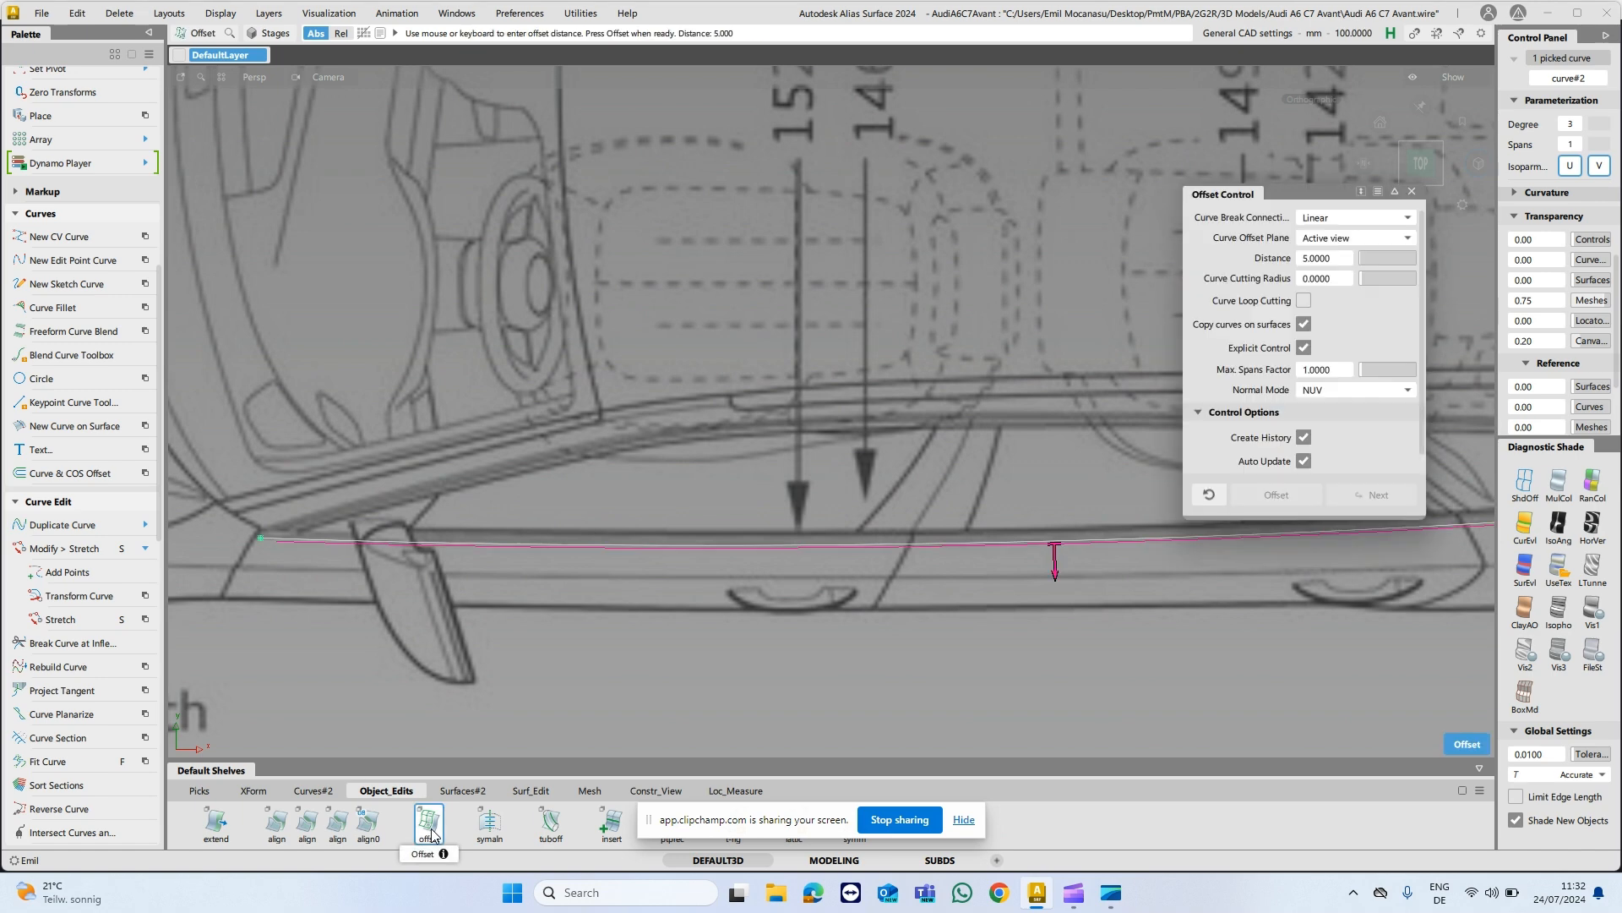
pyautogui.keyDown('alt'); pyautogui.keyDown('shift'); pyautogui.moveTo(984, 617); pyautogui.dragTo(753, 639, button='middle'); pyautogui.keyUp('shift'); pyautogui.keyUp('alt')
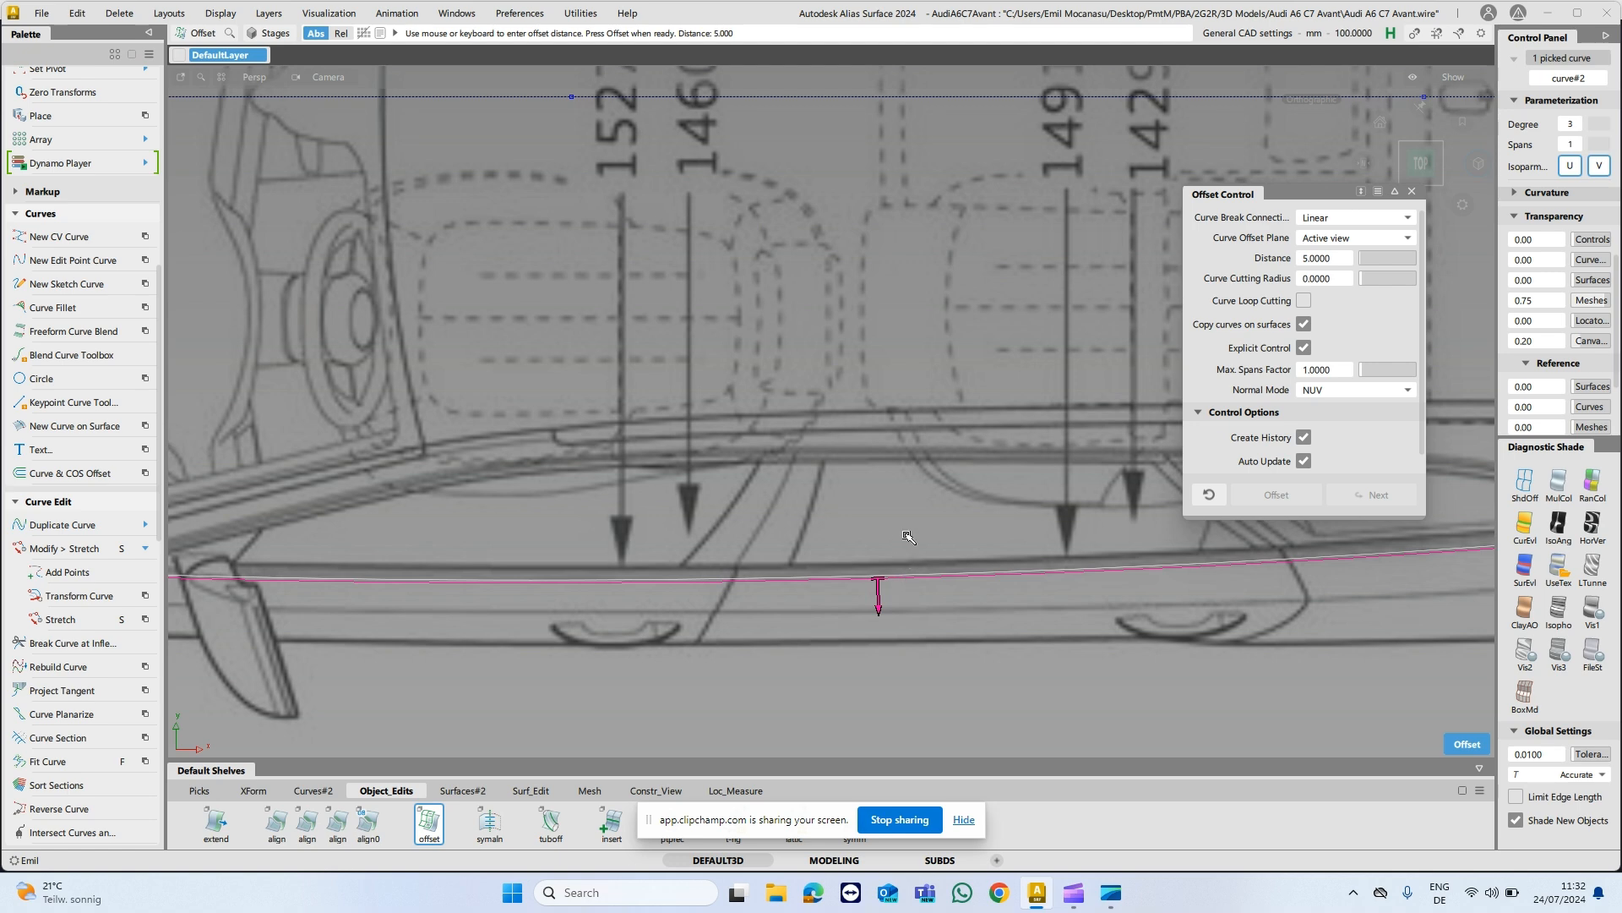
pyautogui.keyDown('alt'); pyautogui.keyDown('shift'); pyautogui.moveTo(769, 577); pyautogui.dragTo(924, 569, button='middle'); pyautogui.keyUp('shift'); pyautogui.keyUp('alt')
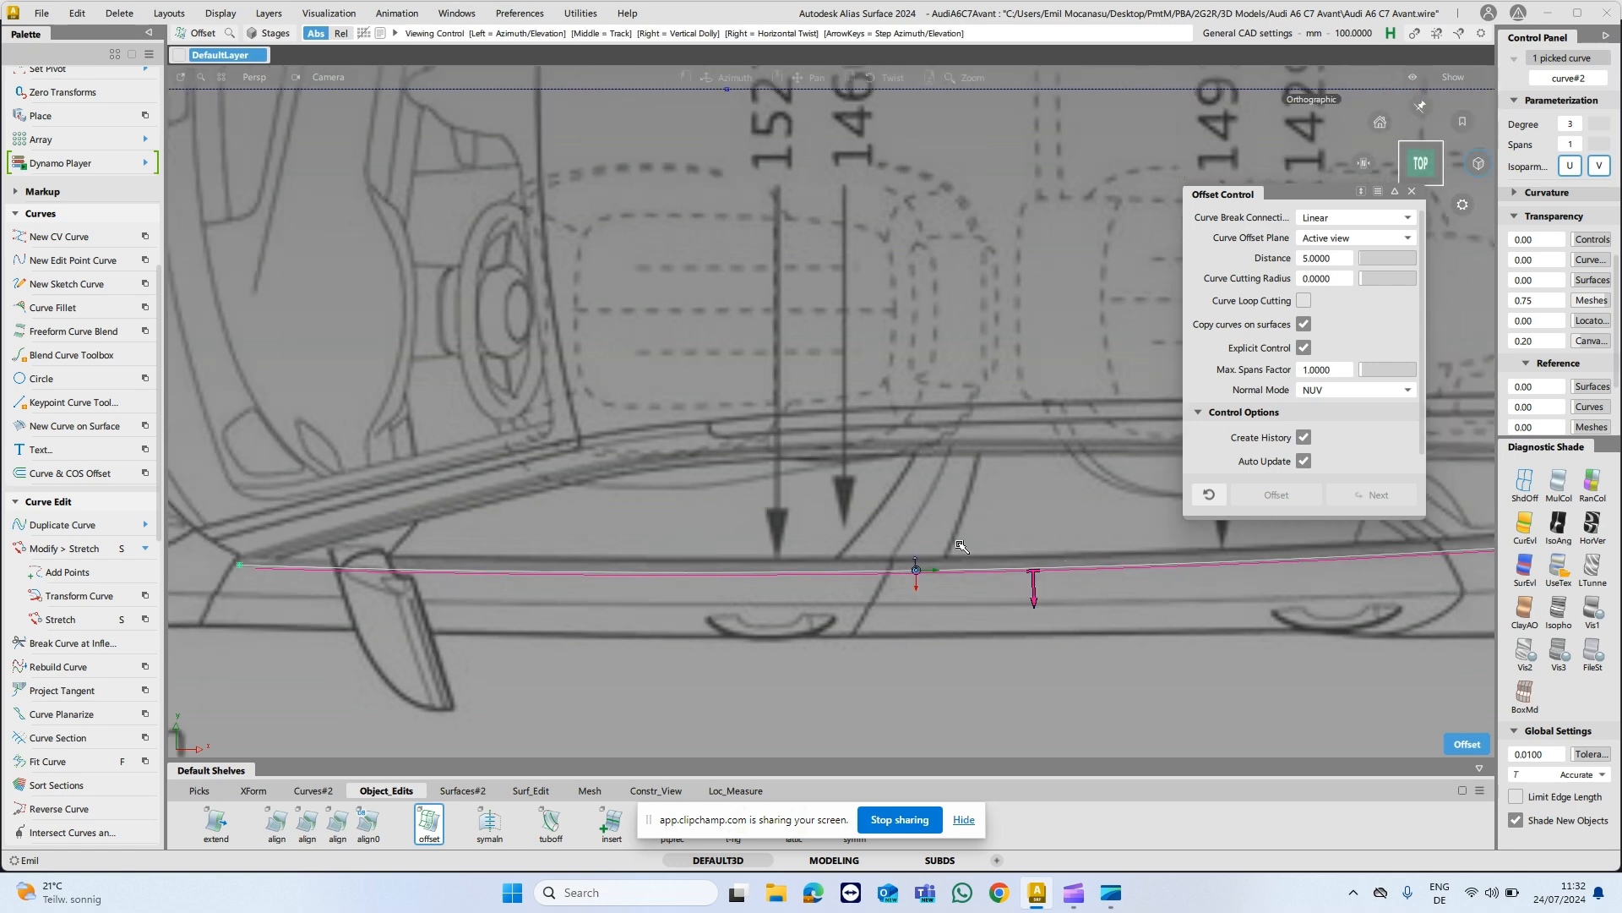
pyautogui.keyDown('alt'); pyautogui.keyDown('shift'); pyautogui.moveTo(923, 568); pyautogui.dragTo(1133, 579, button='right'); pyautogui.keyUp('shift'); pyautogui.keyUp('alt')
pyautogui.click(1053, 601)
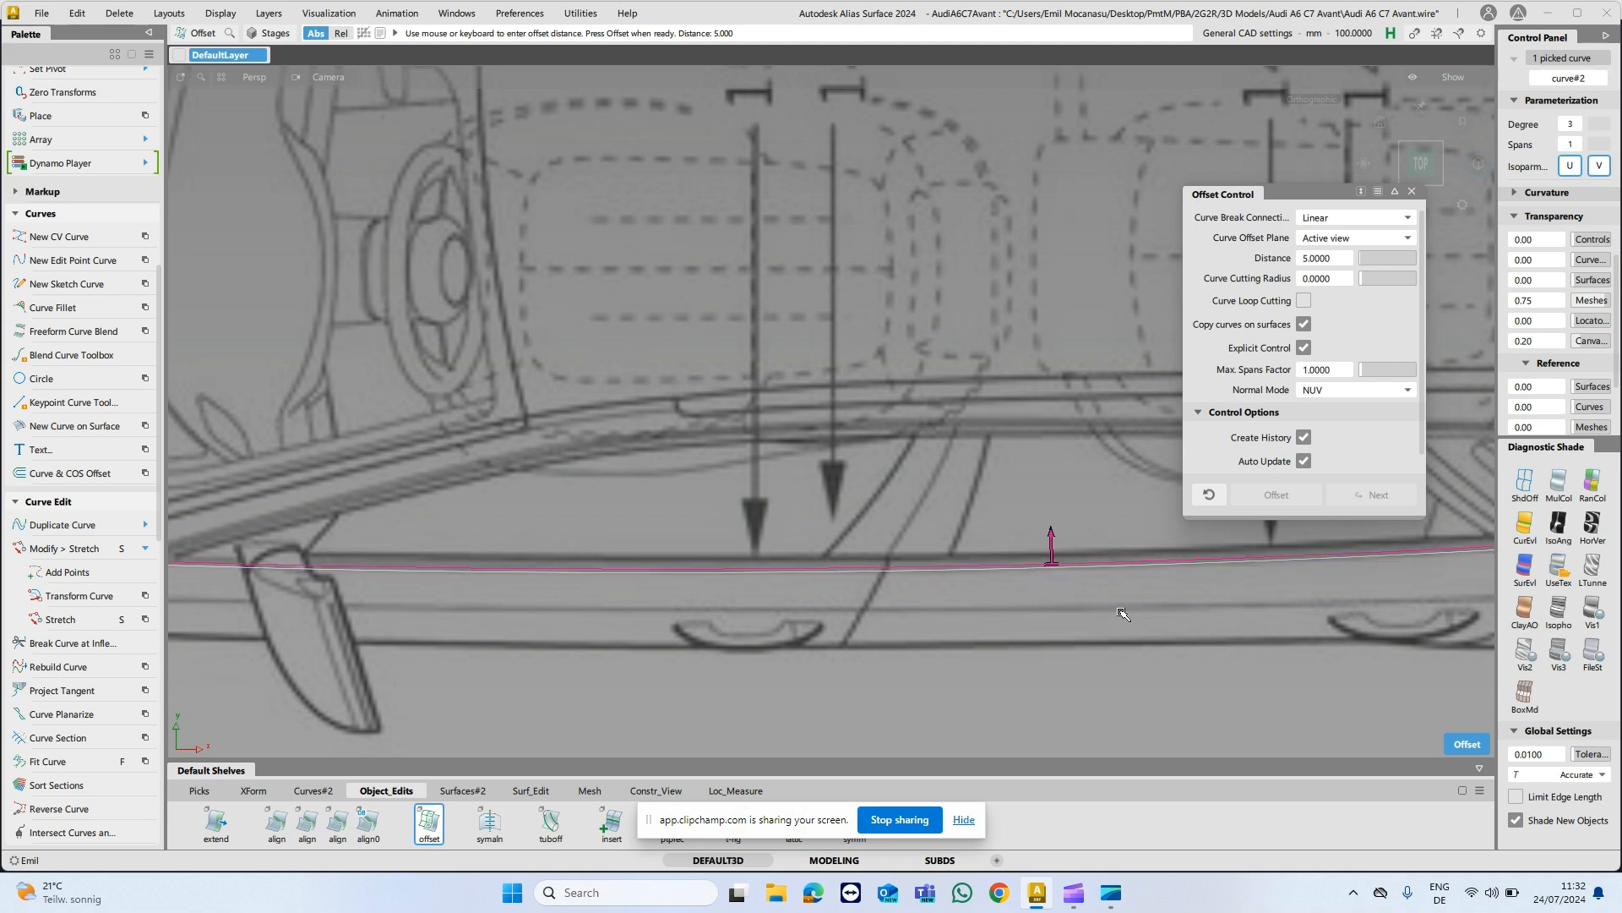
pyautogui.click(1053, 554)
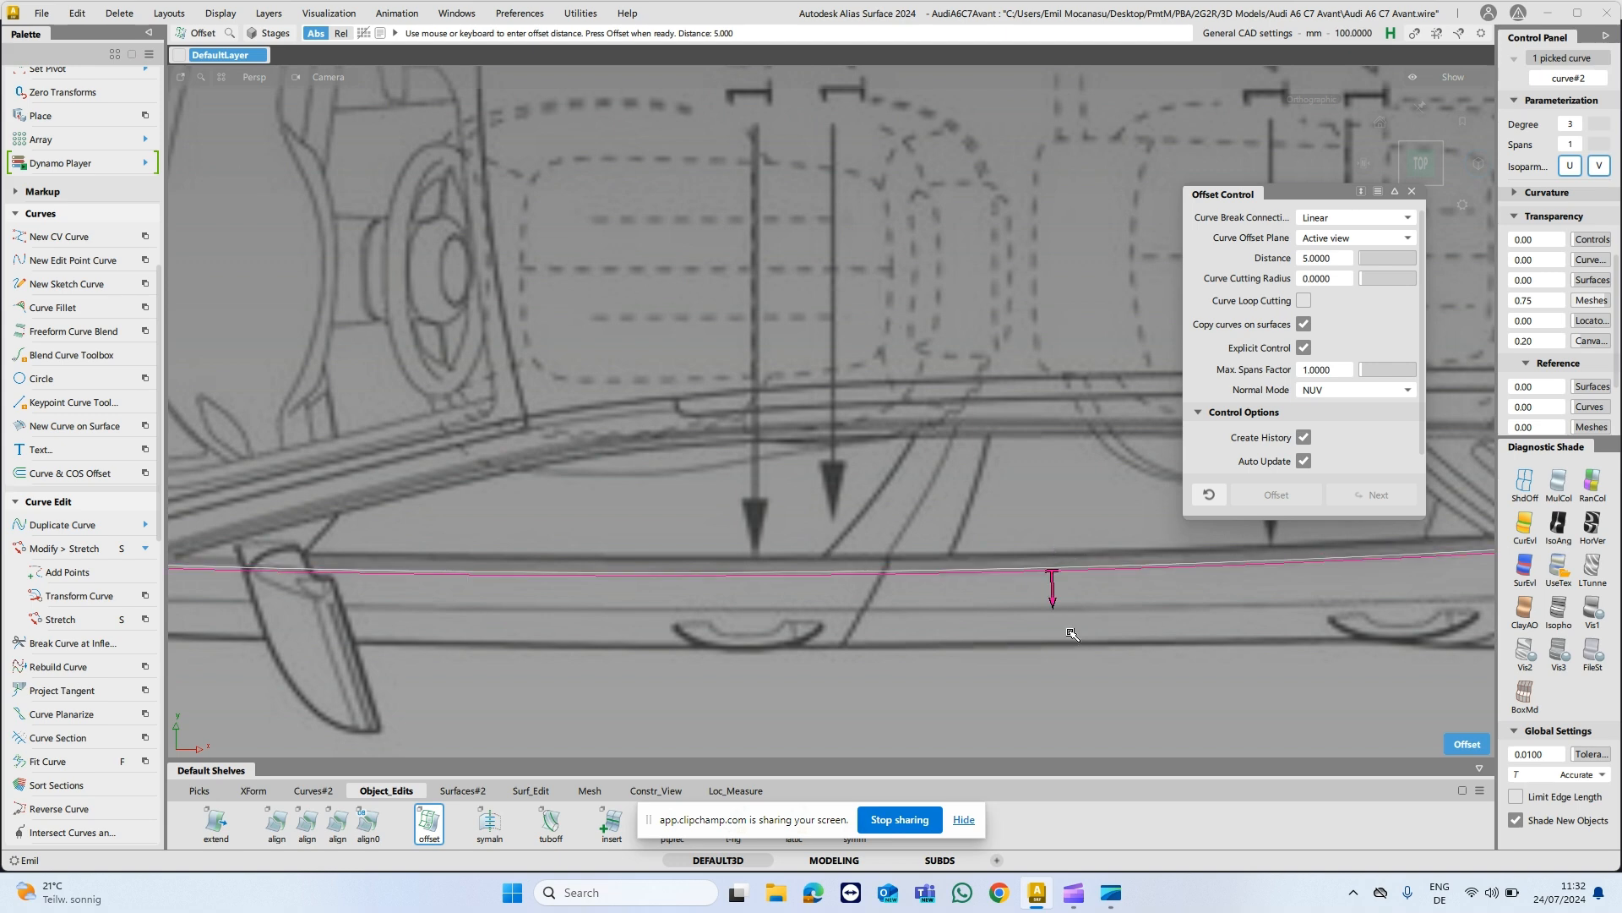
pyautogui.click(1054, 601)
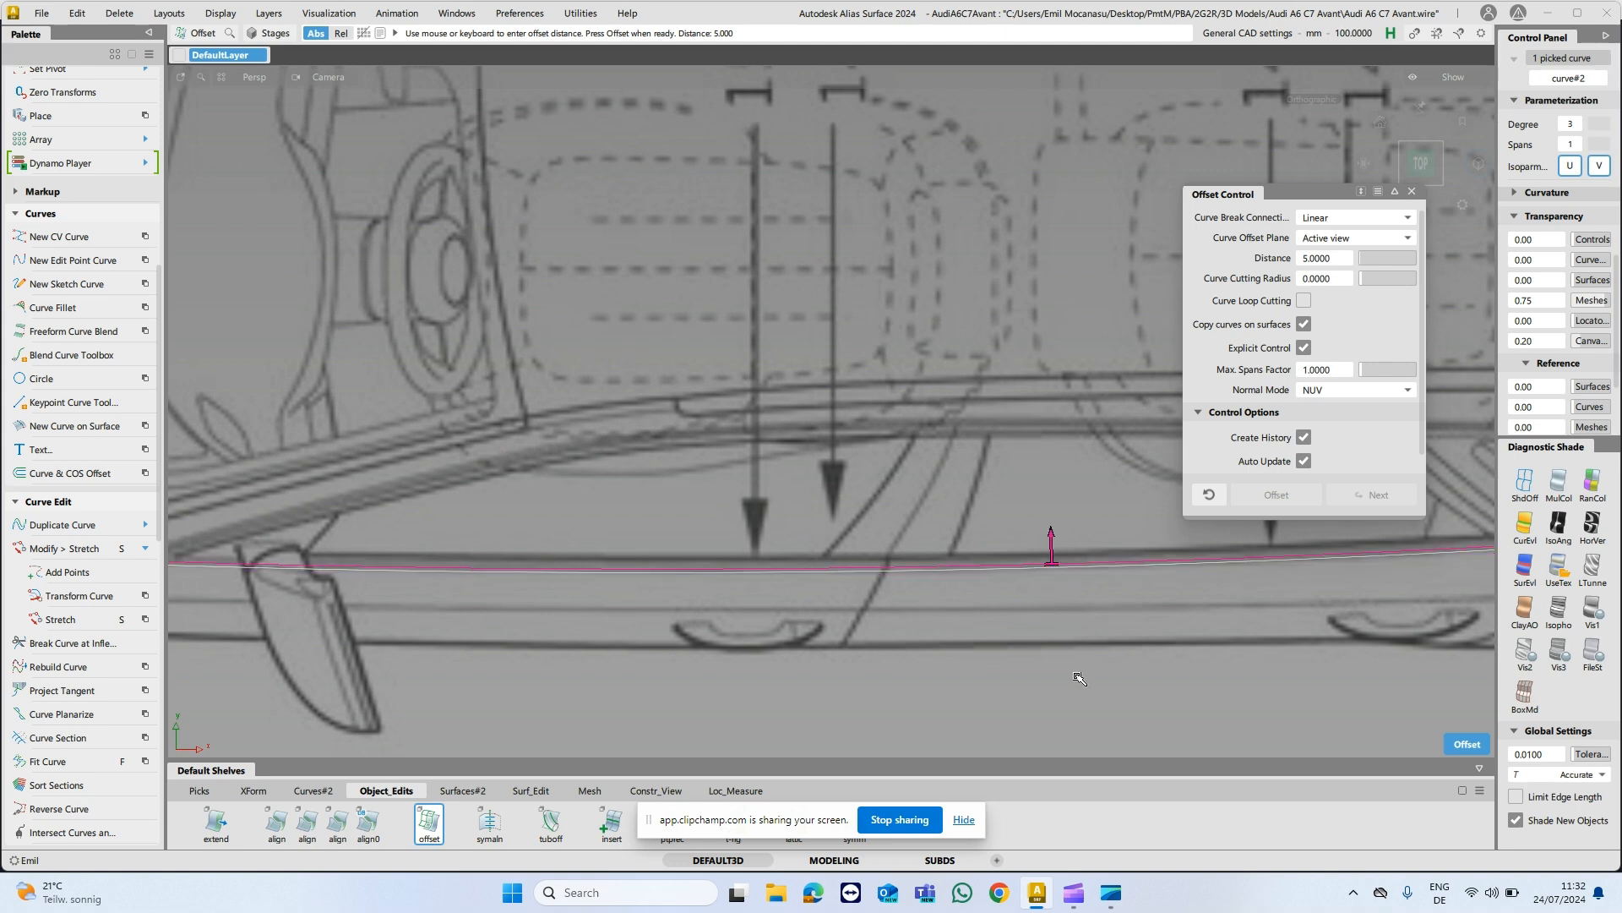
pyautogui.moveTo(1079, 678); pyautogui.dragTo(1088, 676)
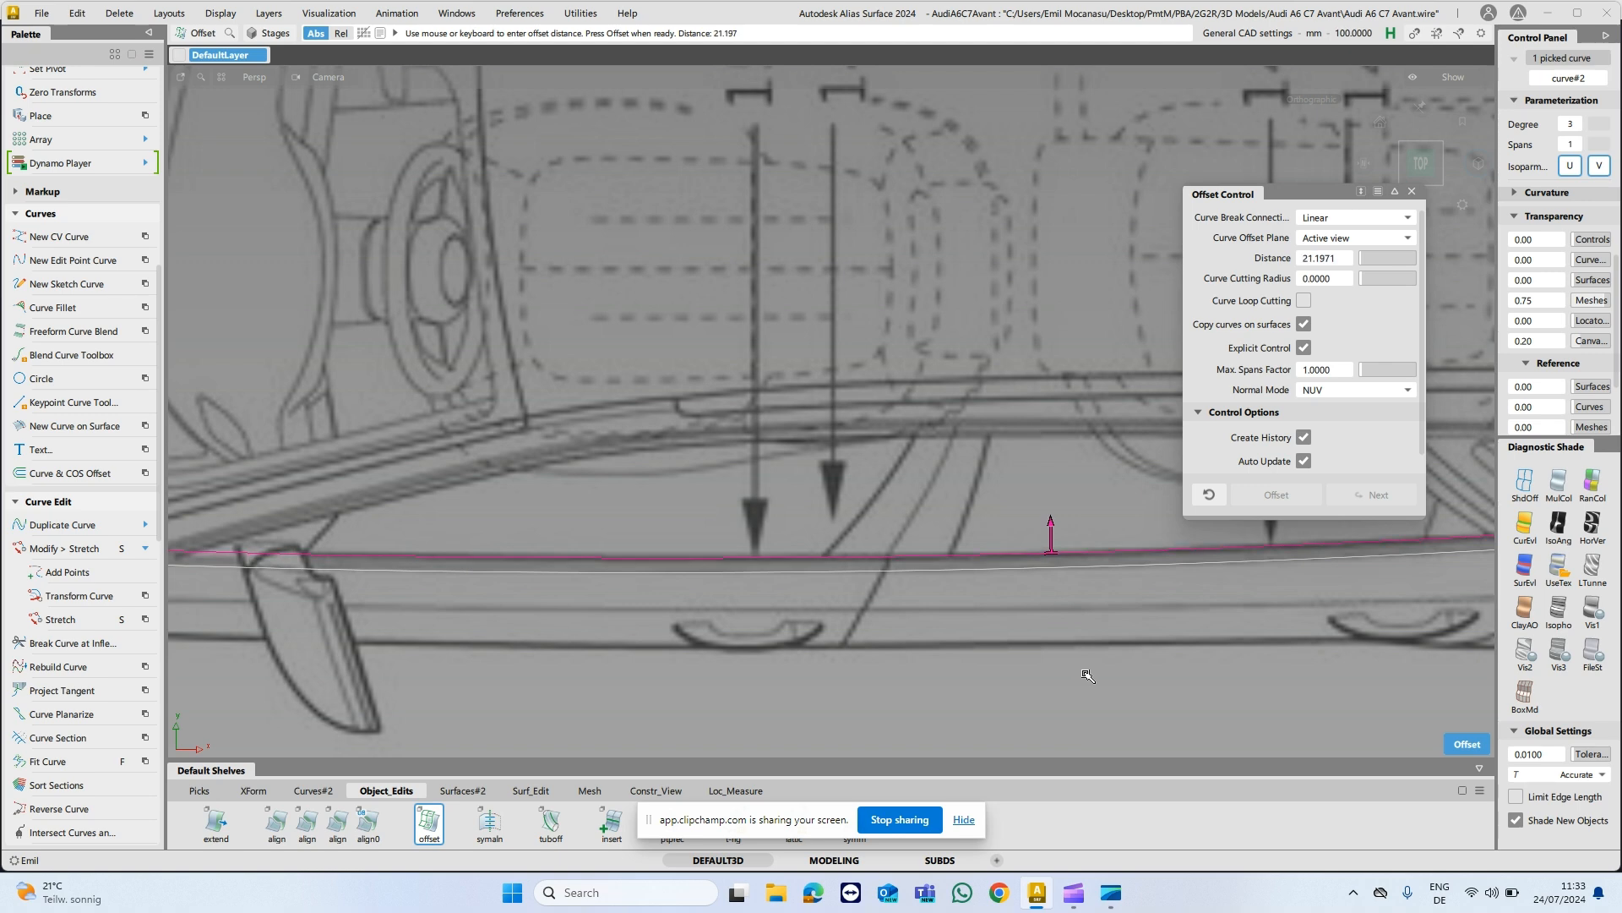
pyautogui.press('space')
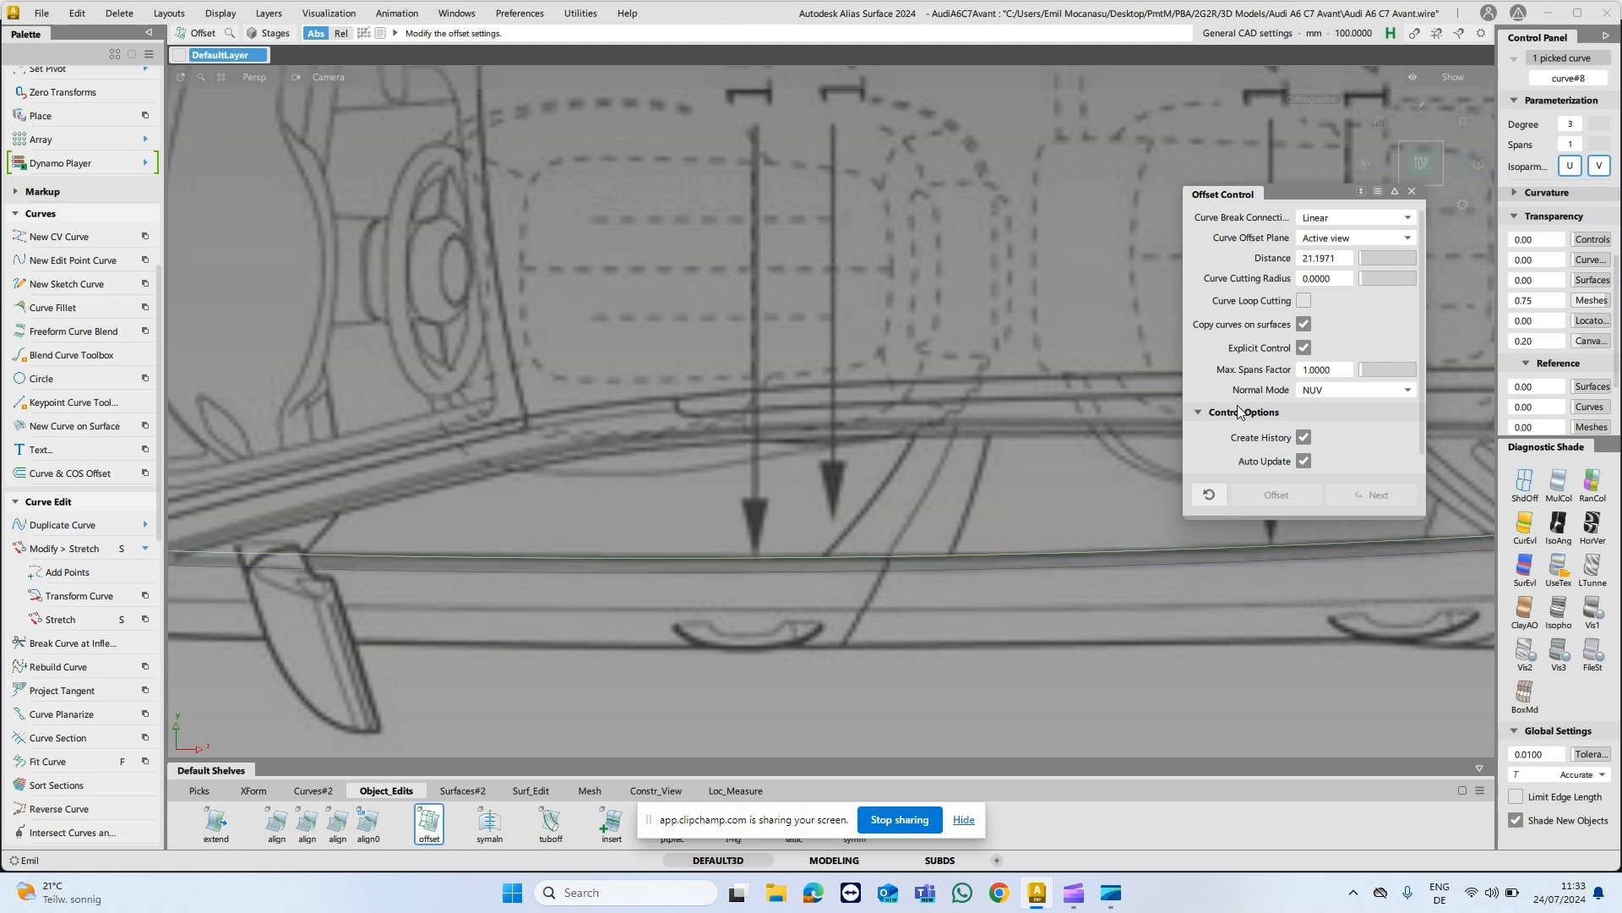
# Set the offset distance of the new beltline curve to exactly 21 mm.
pyautogui.click(1332, 259)
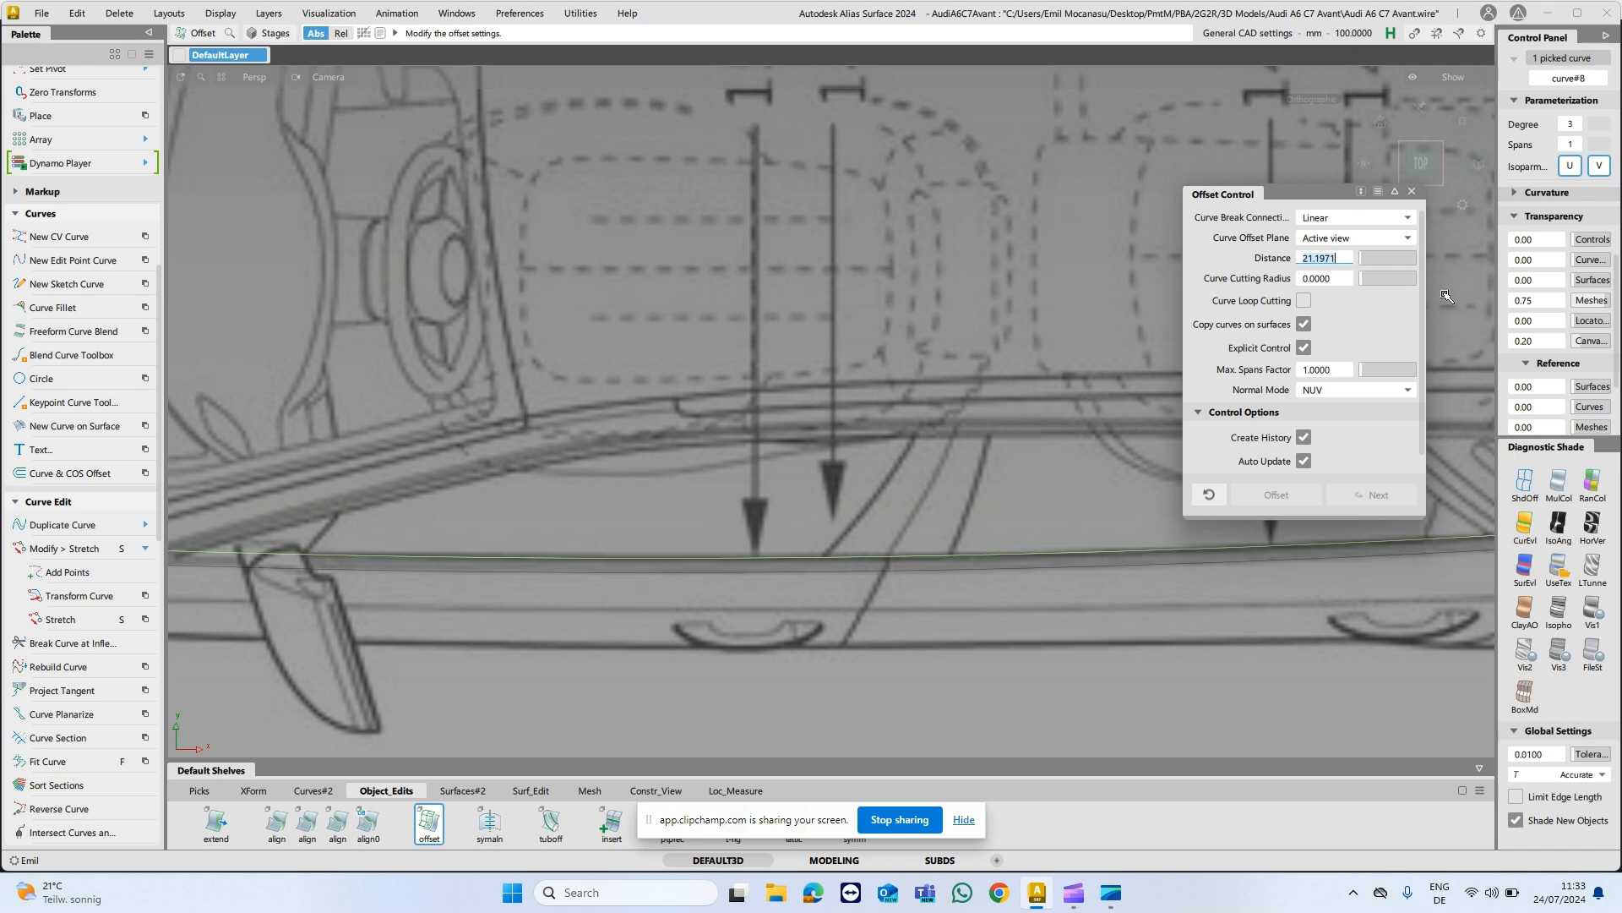
pyautogui.write('21')
pyautogui.press('Return')
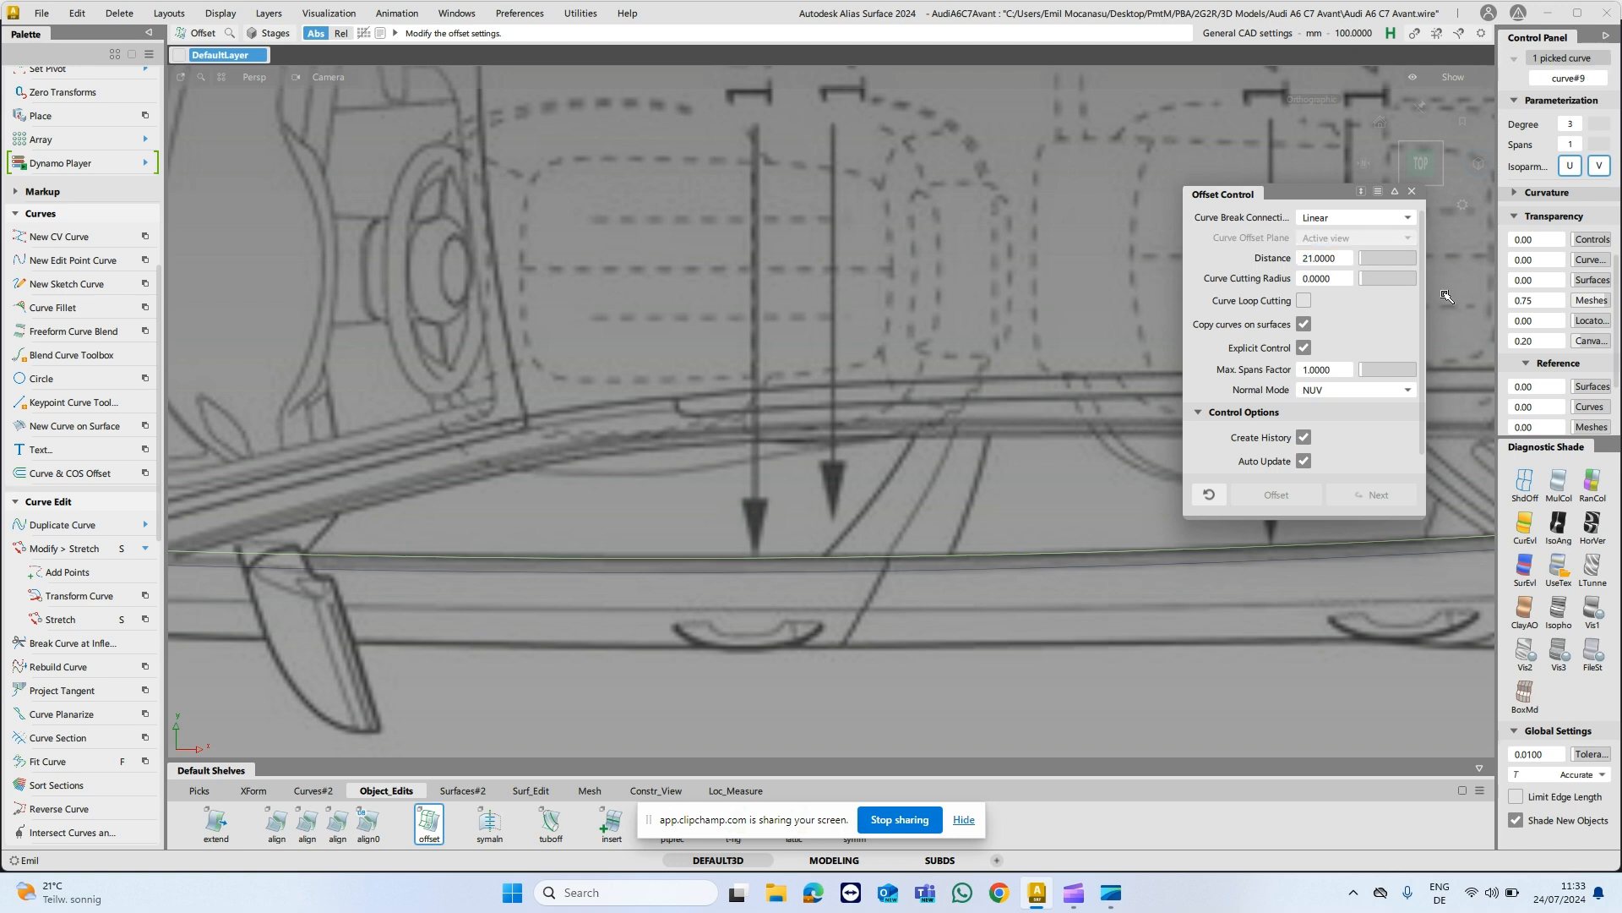
# Leave the Offset tool and delete the original outer beltline curve, keeping only the offset copy.
pyautogui.click(731, 507)
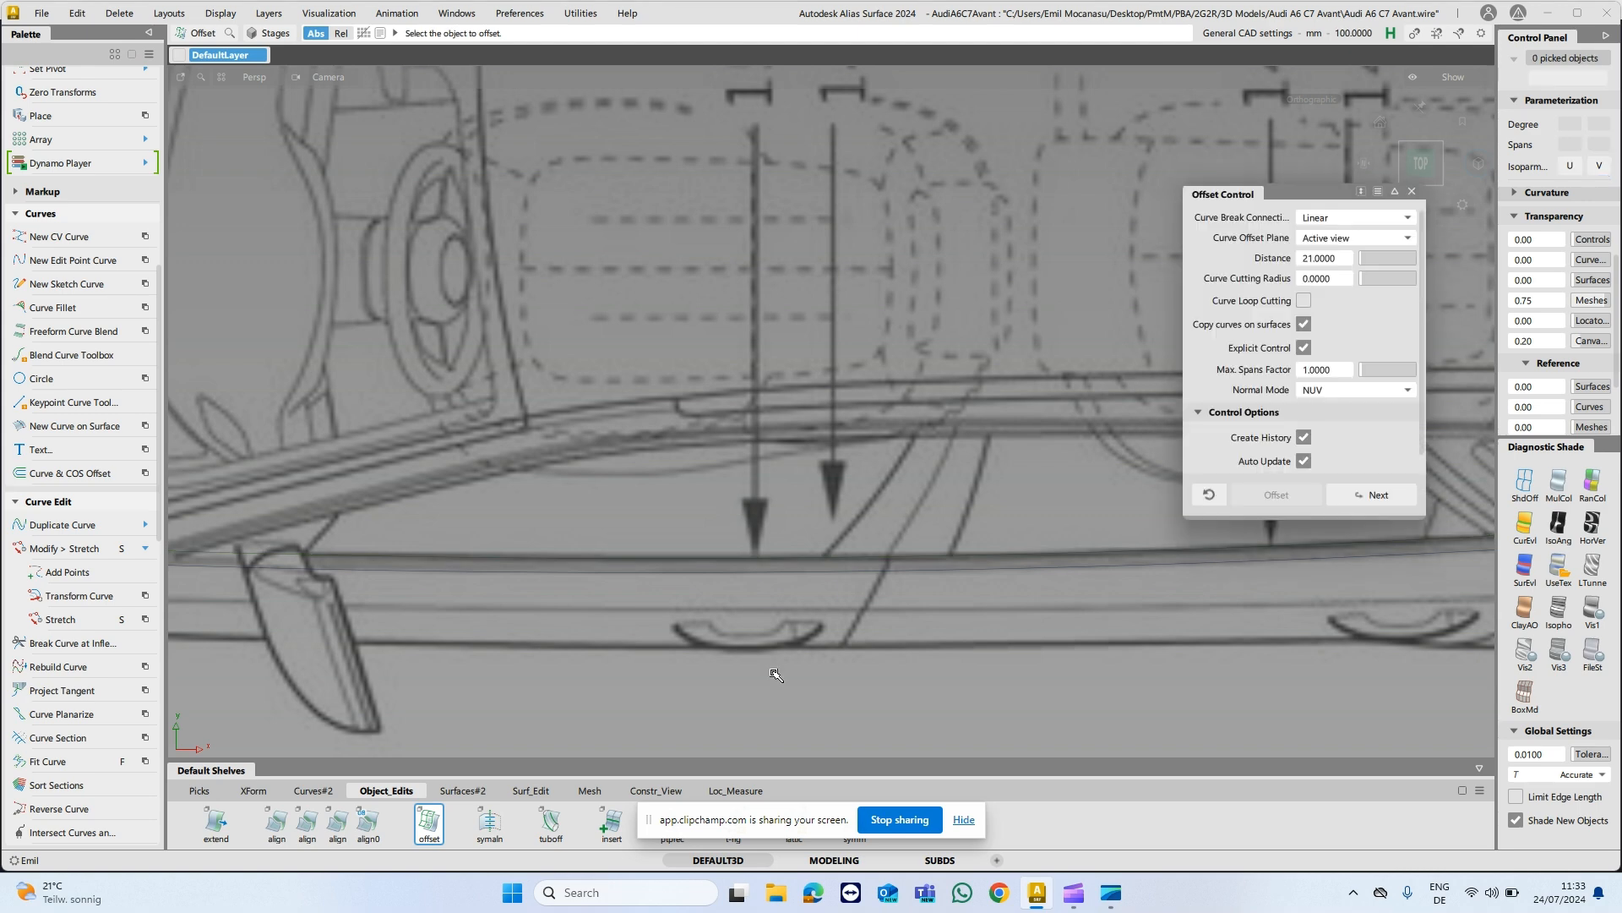
pyautogui.press('Escape')
pyautogui.click(804, 560)
pyautogui.keyDown('alt'); pyautogui.keyDown('shift'); pyautogui.moveTo(860, 481); pyautogui.dragTo(1034, 497, button='right'); pyautogui.keyUp('shift'); pyautogui.keyUp('alt')
pyautogui.keyDown('alt'); pyautogui.keyDown('shift'); pyautogui.moveTo(1034, 497); pyautogui.dragTo(835, 498, button='middle'); pyautogui.keyUp('shift'); pyautogui.keyUp('alt')
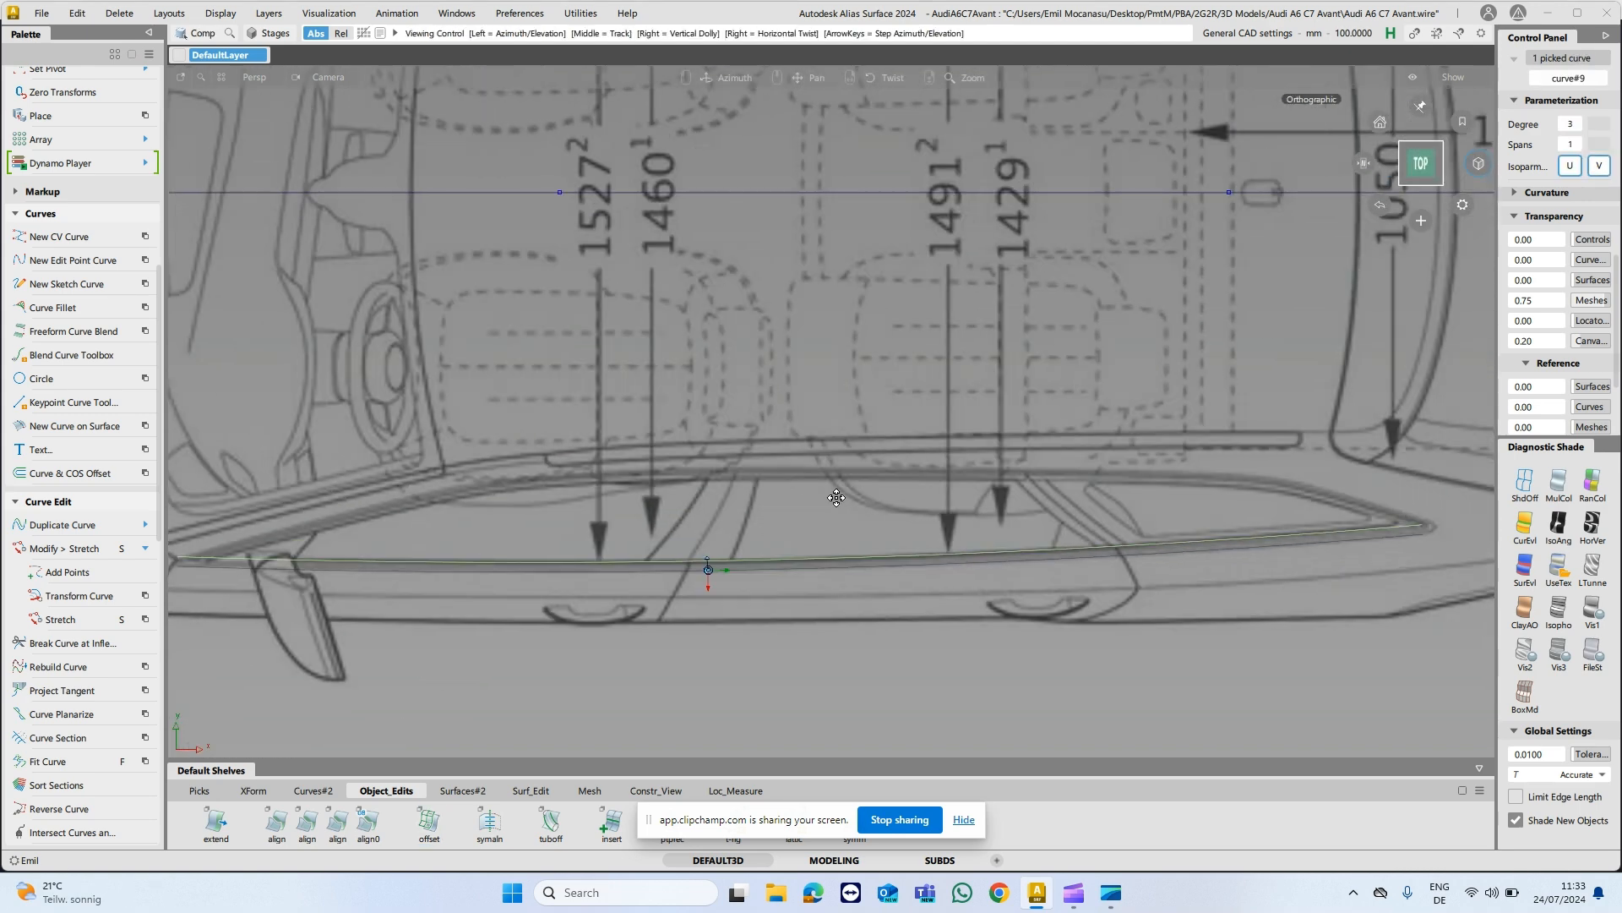
pyautogui.click(853, 498)
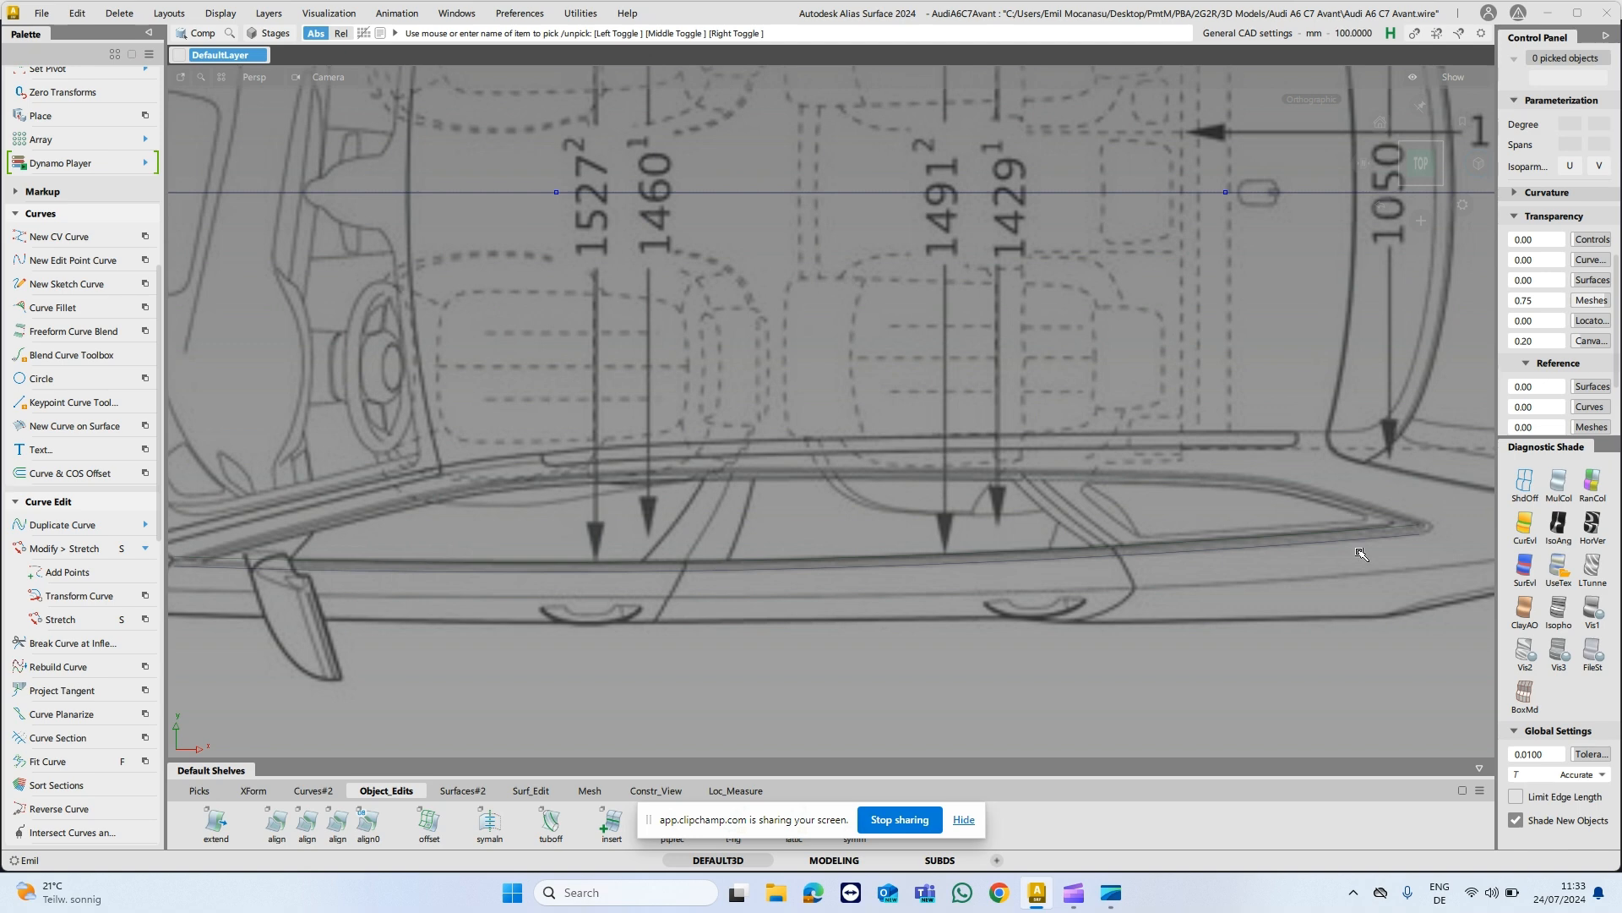
pyautogui.click(618, 572)
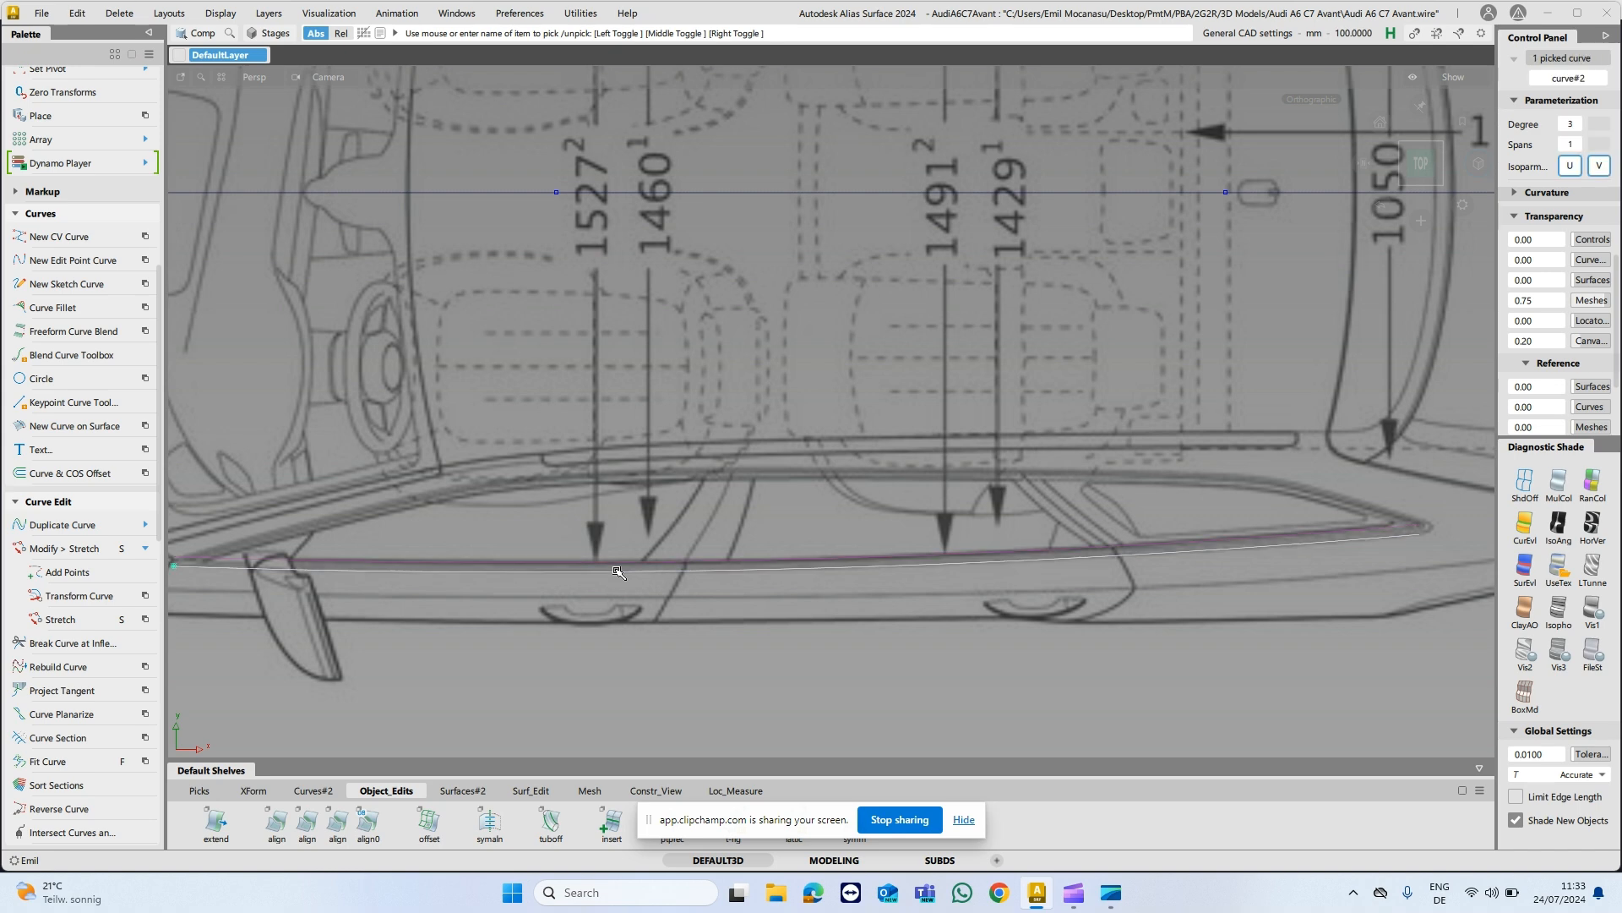
pyautogui.click(725, 563)
pyautogui.press('Delete')
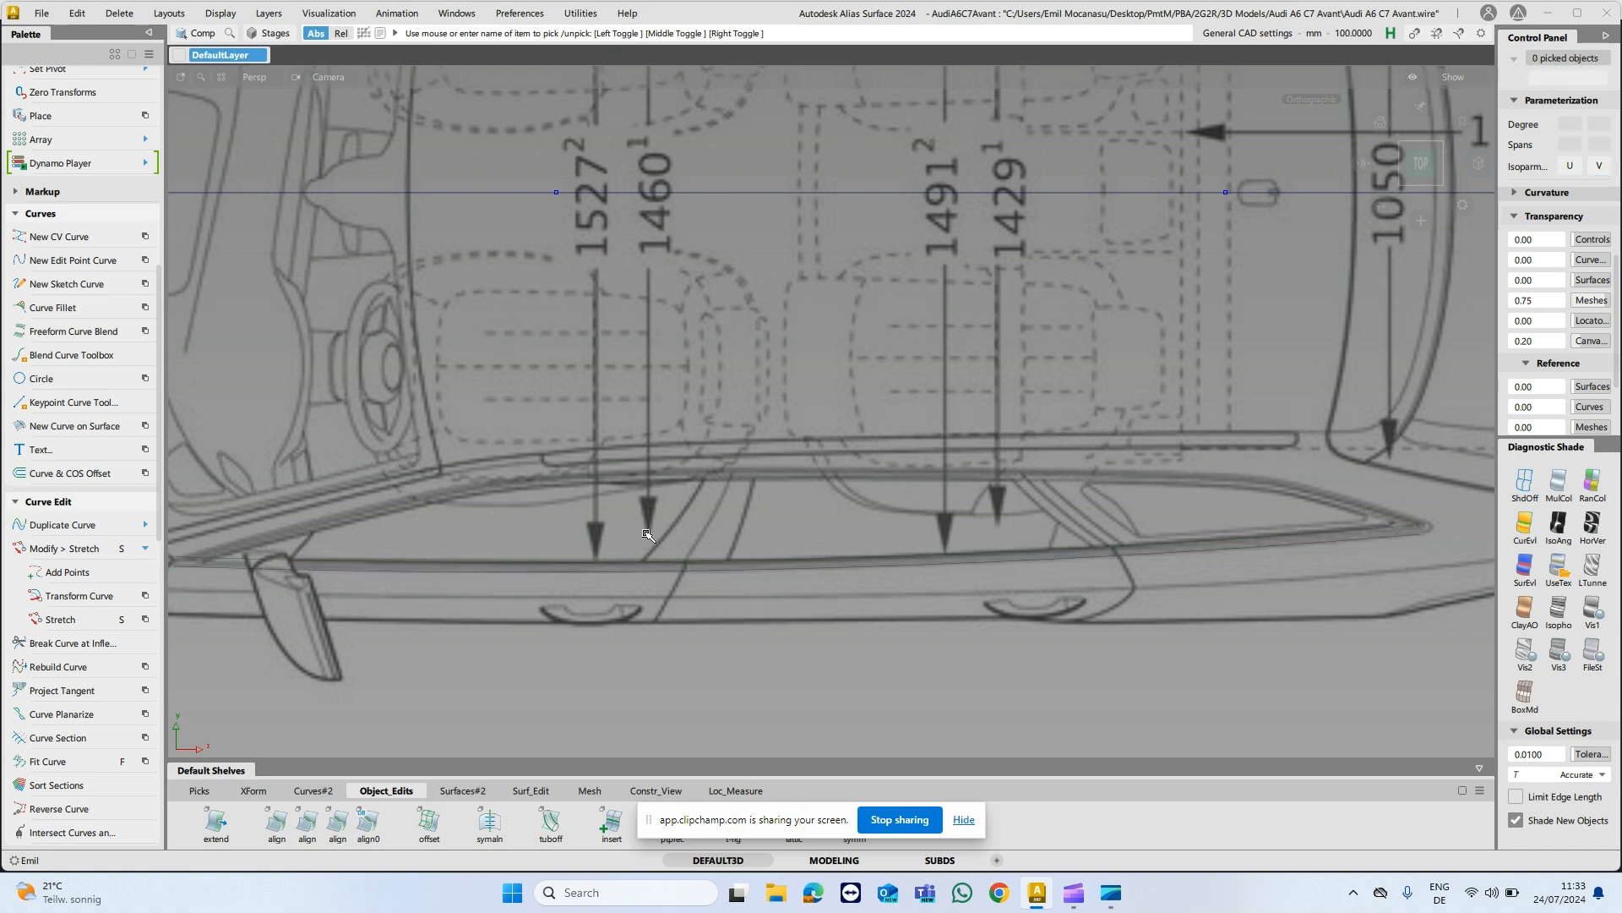
# Inspect the remaining beltline curve in the top view and in perspective against the side-view blueprint.
pyautogui.keyDown('alt'); pyautogui.keyDown('shift'); pyautogui.moveTo(336, 468); pyautogui.dragTo(564, 485, button='middle'); pyautogui.keyUp('shift'); pyautogui.keyUp('alt')
pyautogui.keyDown('alt'); pyautogui.keyDown('shift'); pyautogui.moveTo(734, 382); pyautogui.dragTo(728, 423, button='right'); pyautogui.keyUp('shift'); pyautogui.keyUp('alt')
pyautogui.keyDown('alt'); pyautogui.keyDown('shift'); pyautogui.moveTo(909, 361); pyautogui.dragTo(787, 367, button='middle'); pyautogui.keyUp('shift'); pyautogui.keyUp('alt')
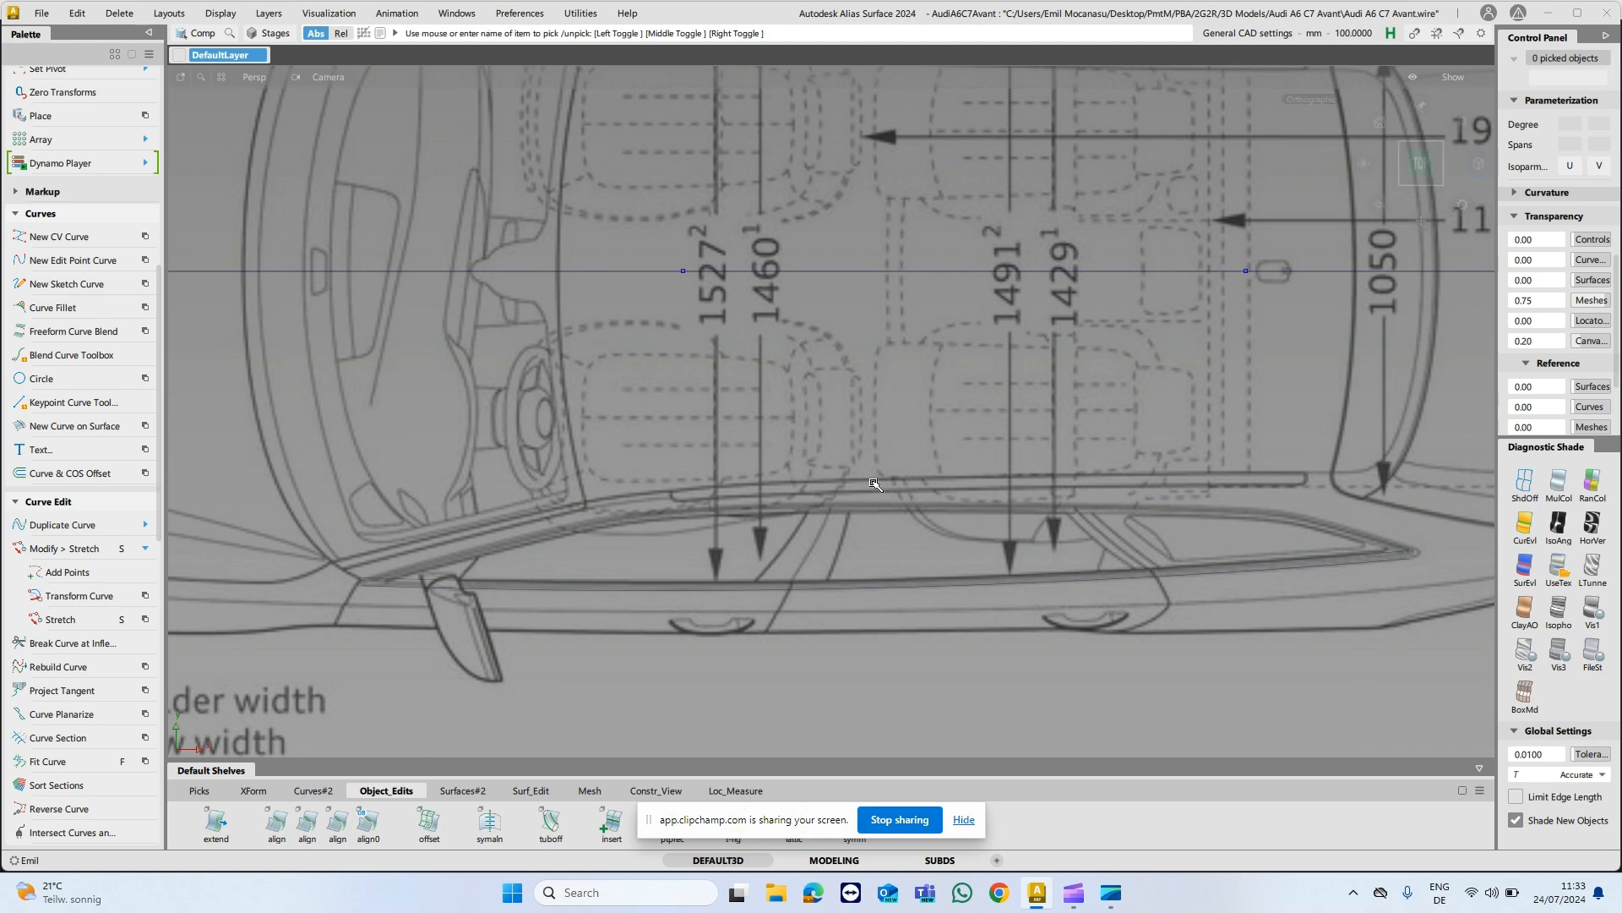
pyautogui.keyDown('alt'); pyautogui.keyDown('shift'); pyautogui.moveTo(874, 483); pyautogui.dragTo(855, 556, button='right'); pyautogui.keyUp('shift'); pyautogui.keyUp('alt')
pyautogui.keyDown('alt'); pyautogui.keyDown('shift'); pyautogui.moveTo(855, 556); pyautogui.dragTo(845, 418); pyautogui.keyUp('shift'); pyautogui.keyUp('alt')
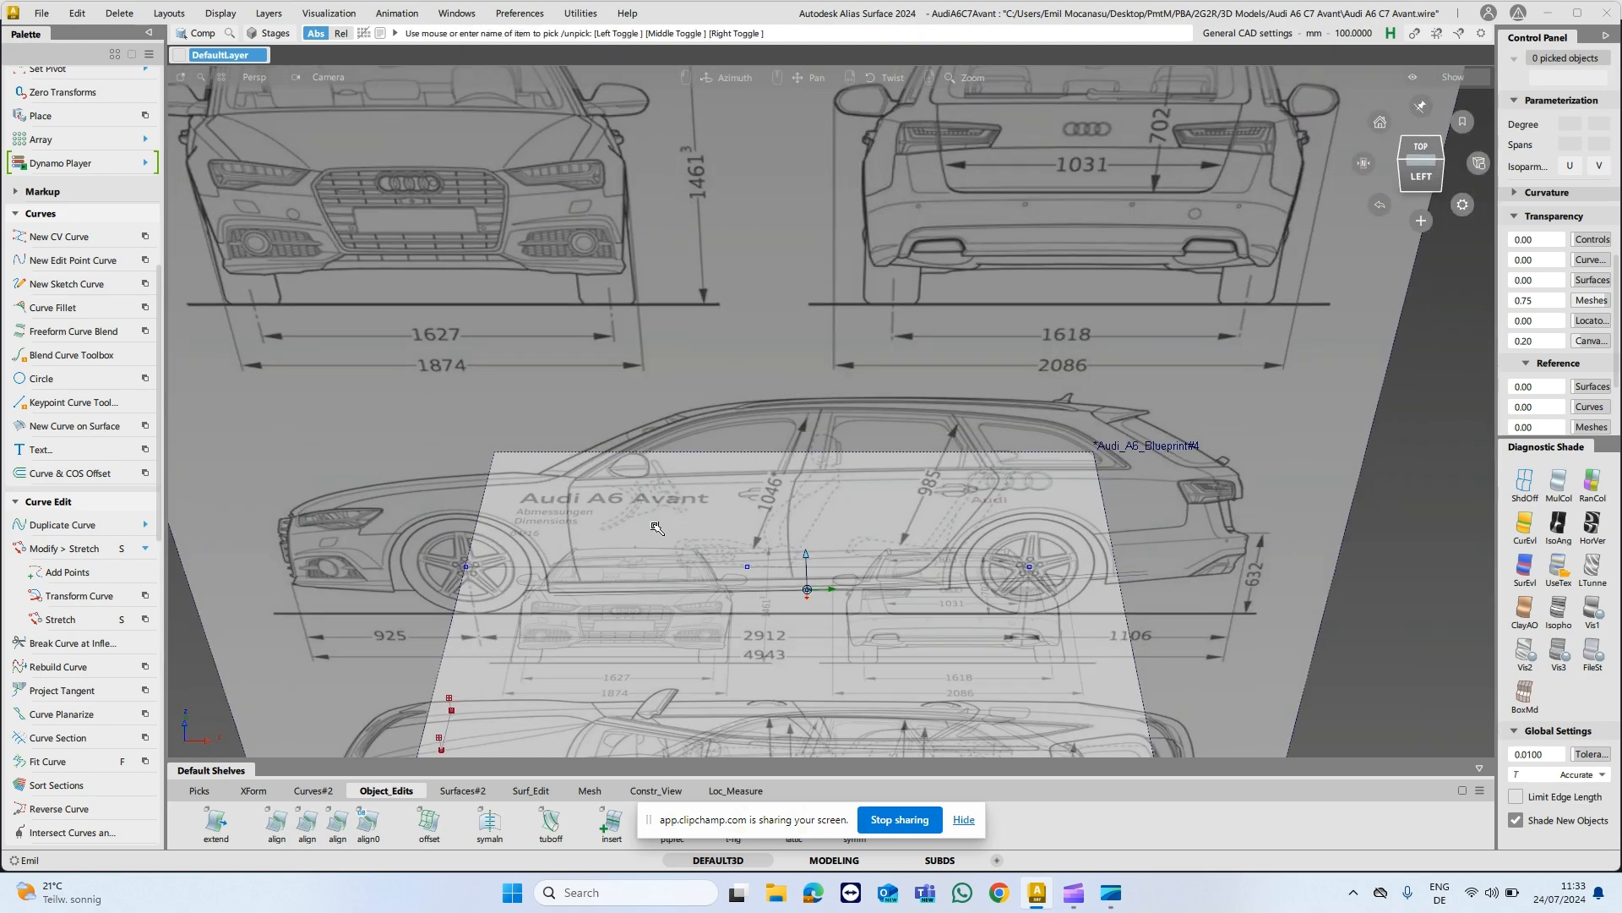
pyautogui.keyDown('alt'); pyautogui.keyDown('shift'); pyautogui.moveTo(656, 529); pyautogui.dragTo(765, 515); pyautogui.keyUp('shift'); pyautogui.keyUp('alt')
pyautogui.keyDown('alt'); pyautogui.keyDown('shift'); pyautogui.moveTo(735, 524); pyautogui.dragTo(784, 416, button='middle'); pyautogui.keyUp('shift'); pyautogui.keyUp('alt')
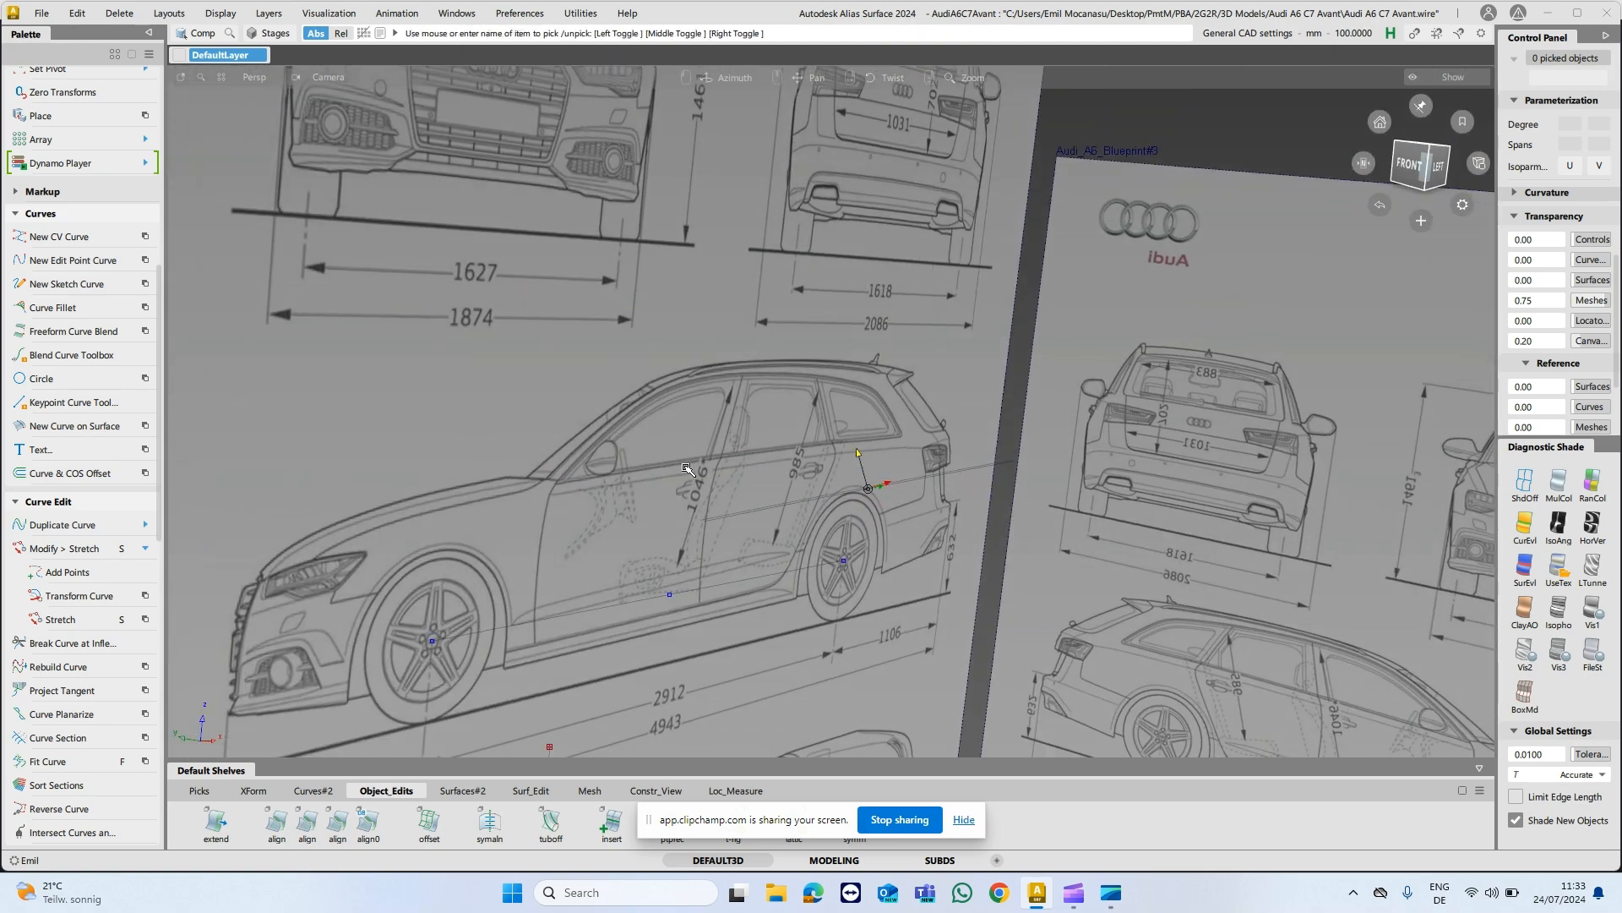
pyautogui.keyDown('alt'); pyautogui.keyDown('shift'); pyautogui.moveTo(690, 470); pyautogui.dragTo(832, 406, button='middle'); pyautogui.keyUp('shift'); pyautogui.keyUp('alt')
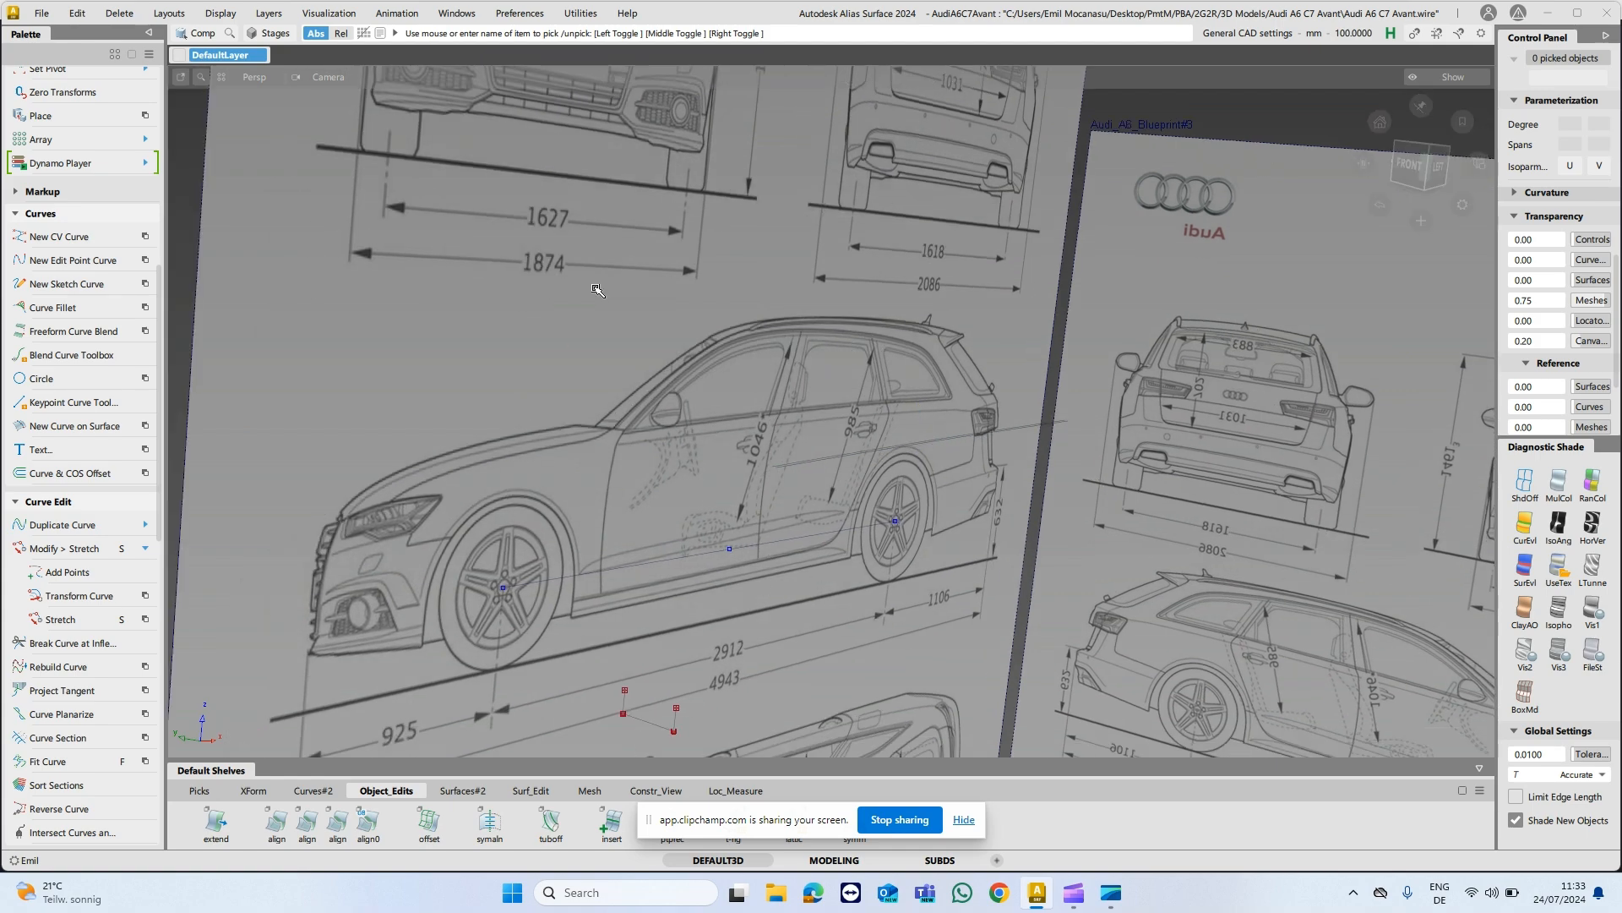
pyautogui.keyDown('alt'); pyautogui.keyDown('shift'); pyautogui.moveTo(691, 495); pyautogui.dragTo(739, 433); pyautogui.keyUp('shift'); pyautogui.keyUp('alt')
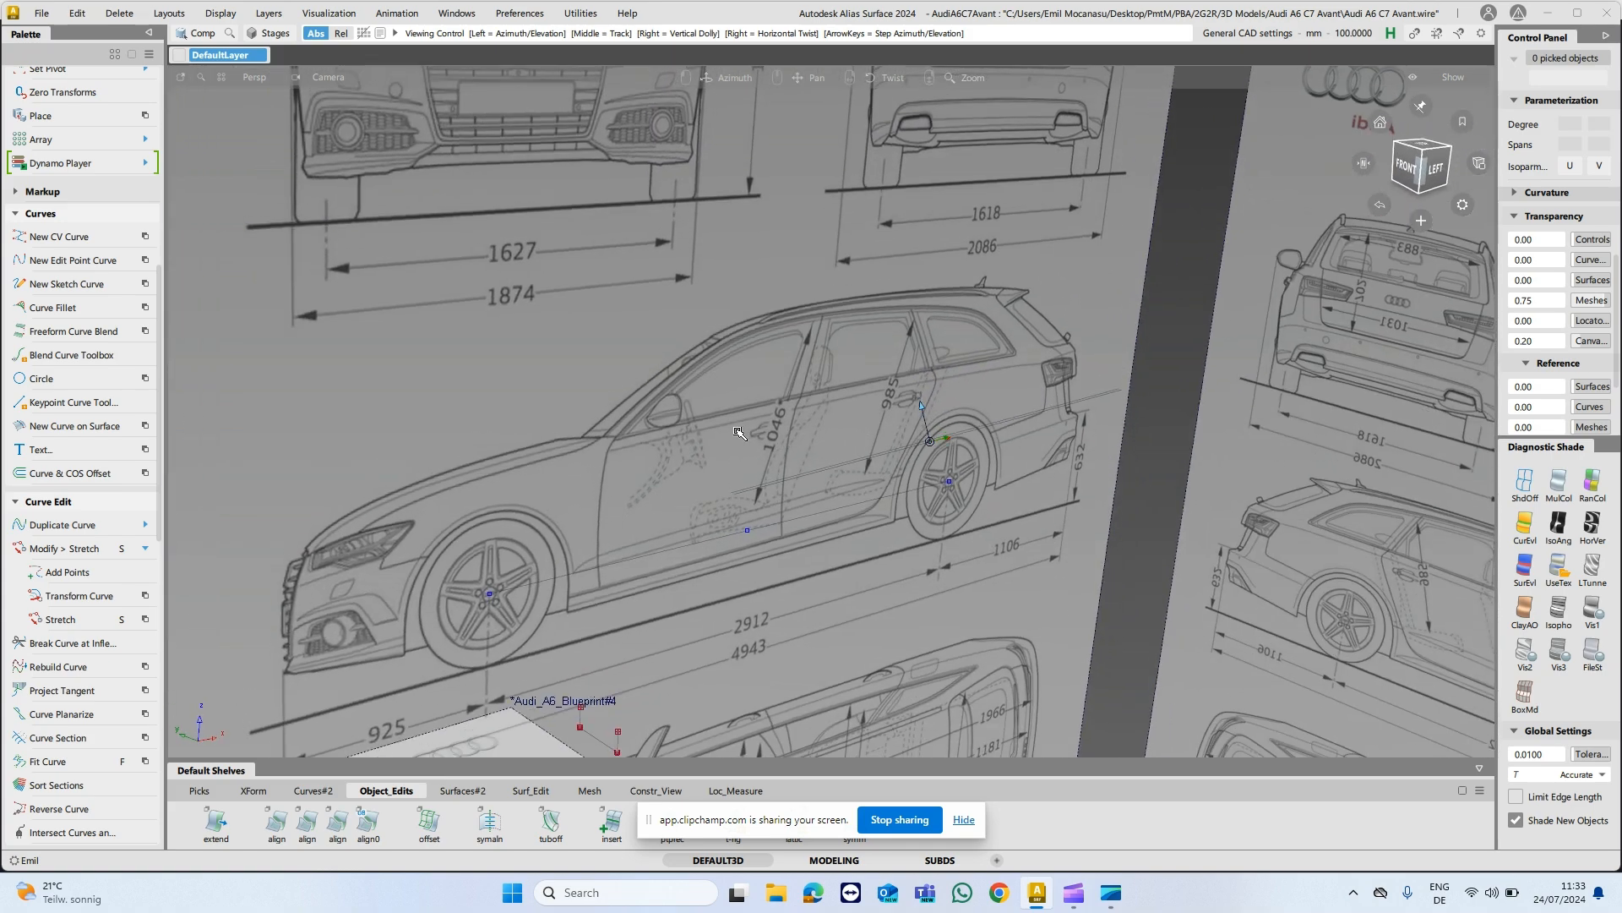
# Draw a straight two-point line across the side-view blueprint at rear-bumper height, from the front door's leading edge to just behind the tail.
pyautogui.keyDown('alt'); pyautogui.keyDown('shift'); pyautogui.moveTo(583, 507); pyautogui.dragTo(670, 531); pyautogui.keyUp('shift'); pyautogui.keyUp('alt')
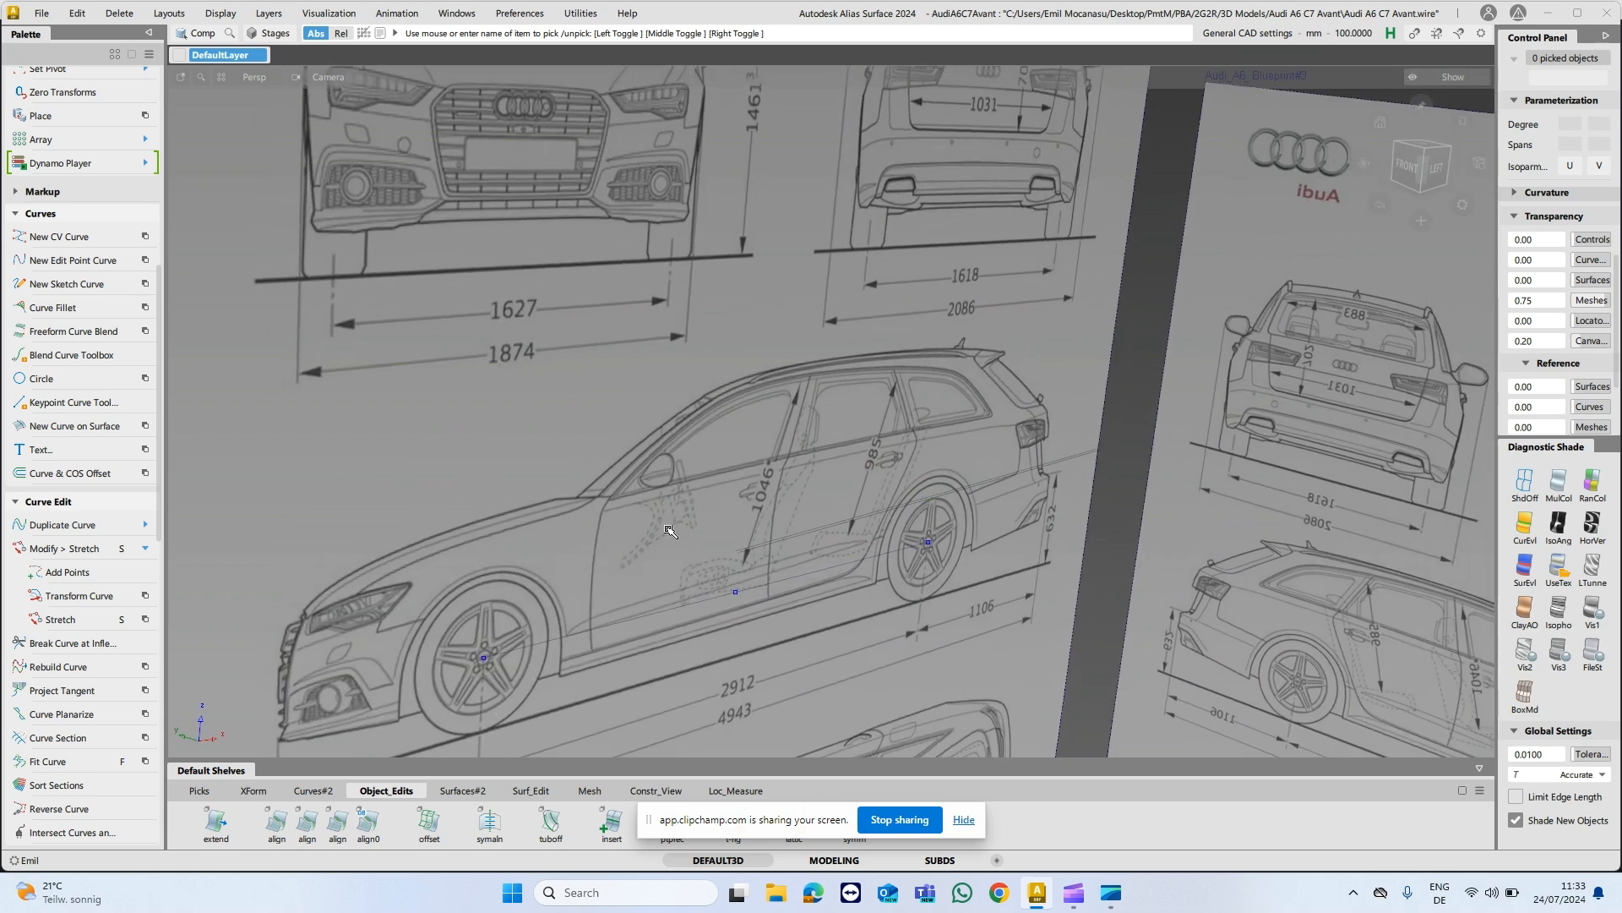
pyautogui.moveTo(1436, 169); pyautogui.dragTo(1448, 173)
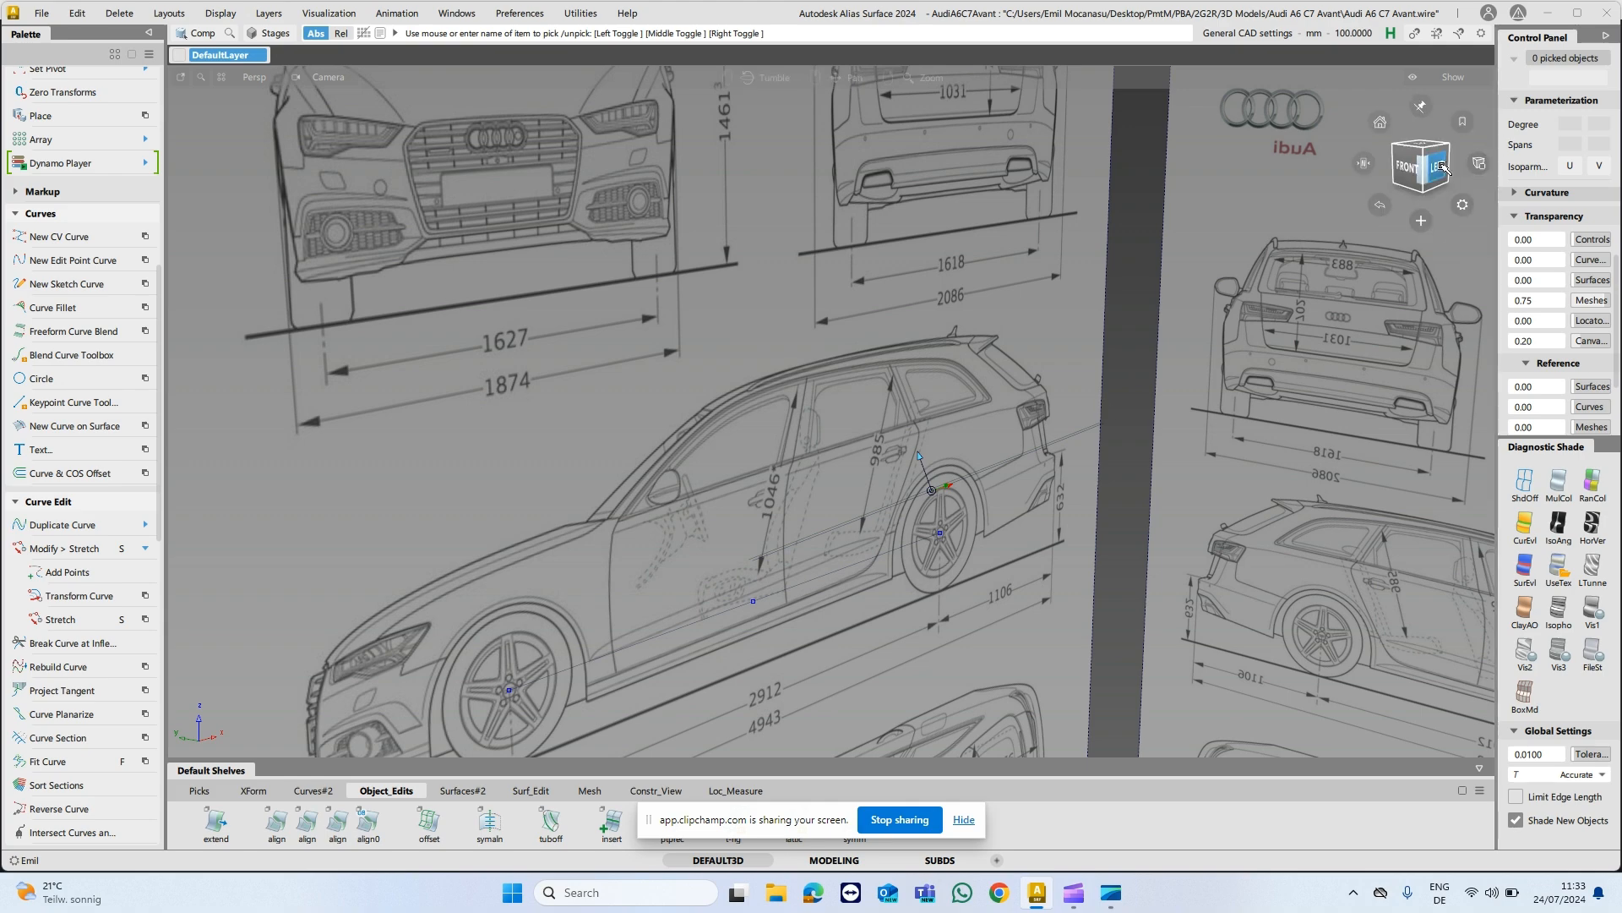
pyautogui.click(1442, 167)
pyautogui.keyDown('alt'); pyautogui.keyDown('shift'); pyautogui.moveTo(1097, 513); pyautogui.dragTo(999, 291, button='middle'); pyautogui.keyUp('shift'); pyautogui.keyUp('alt')
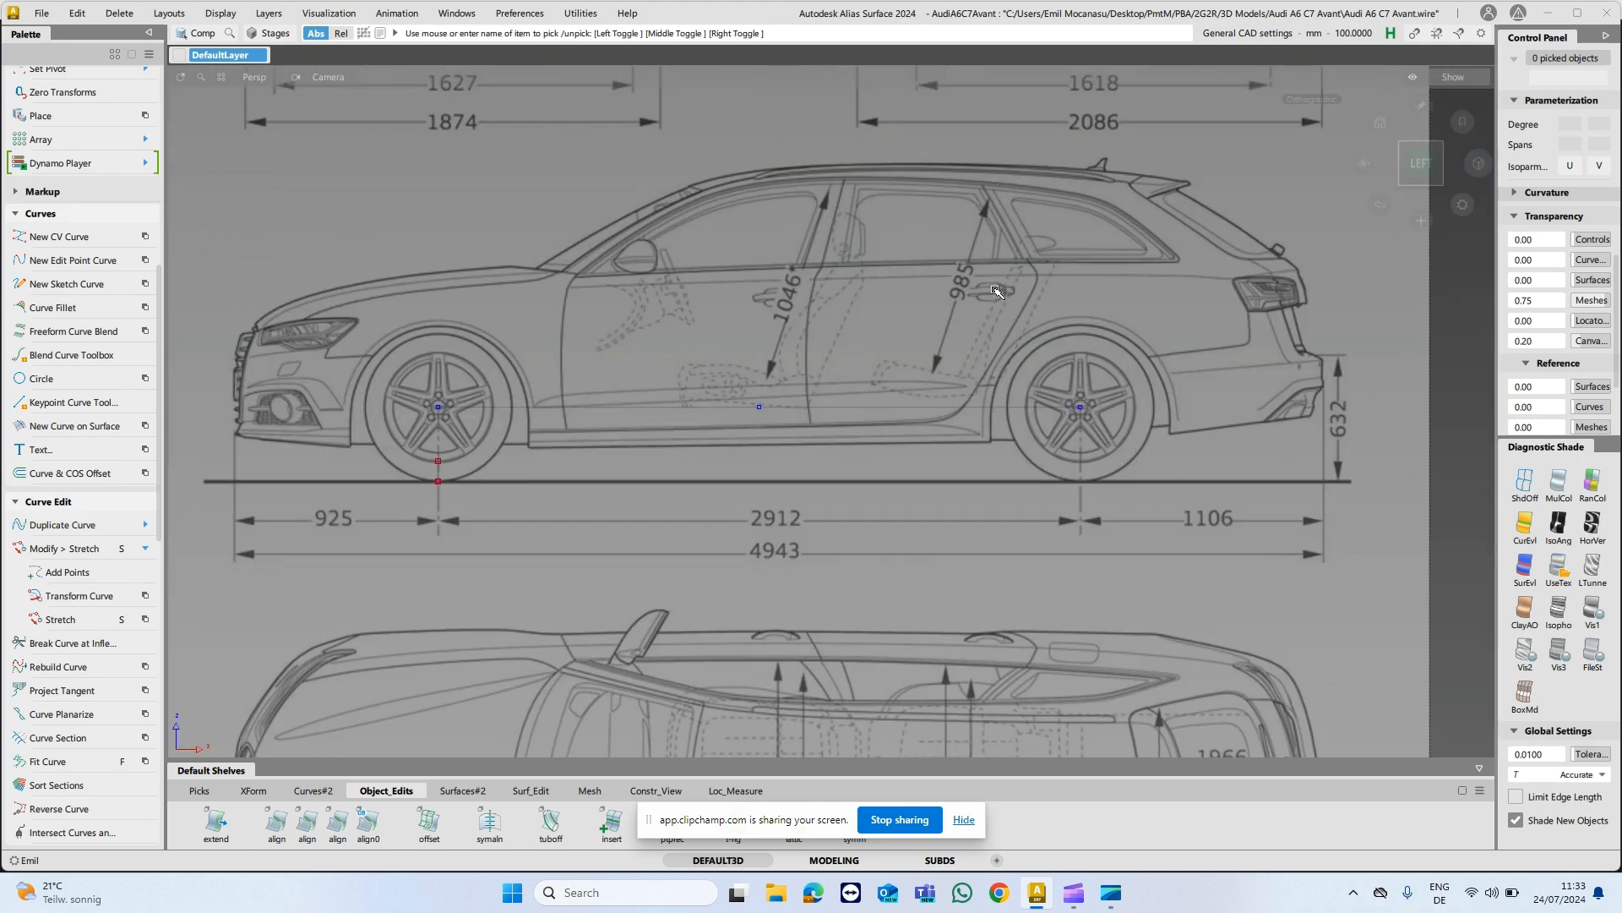
pyautogui.press('e')
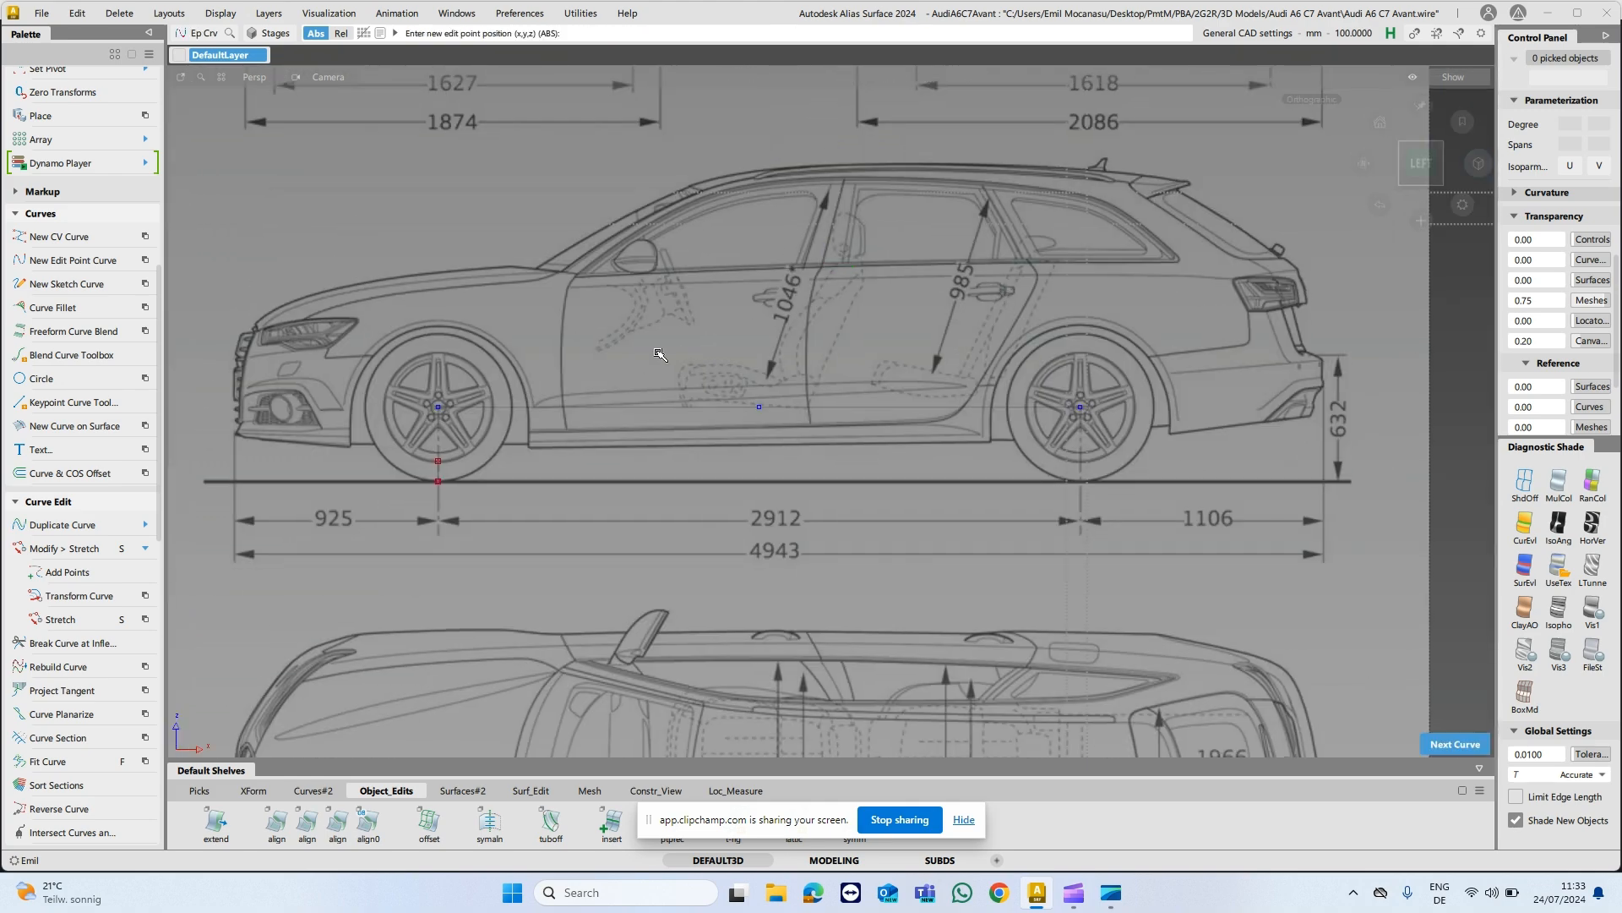
pyautogui.click(560, 361)
pyautogui.click(1349, 362)
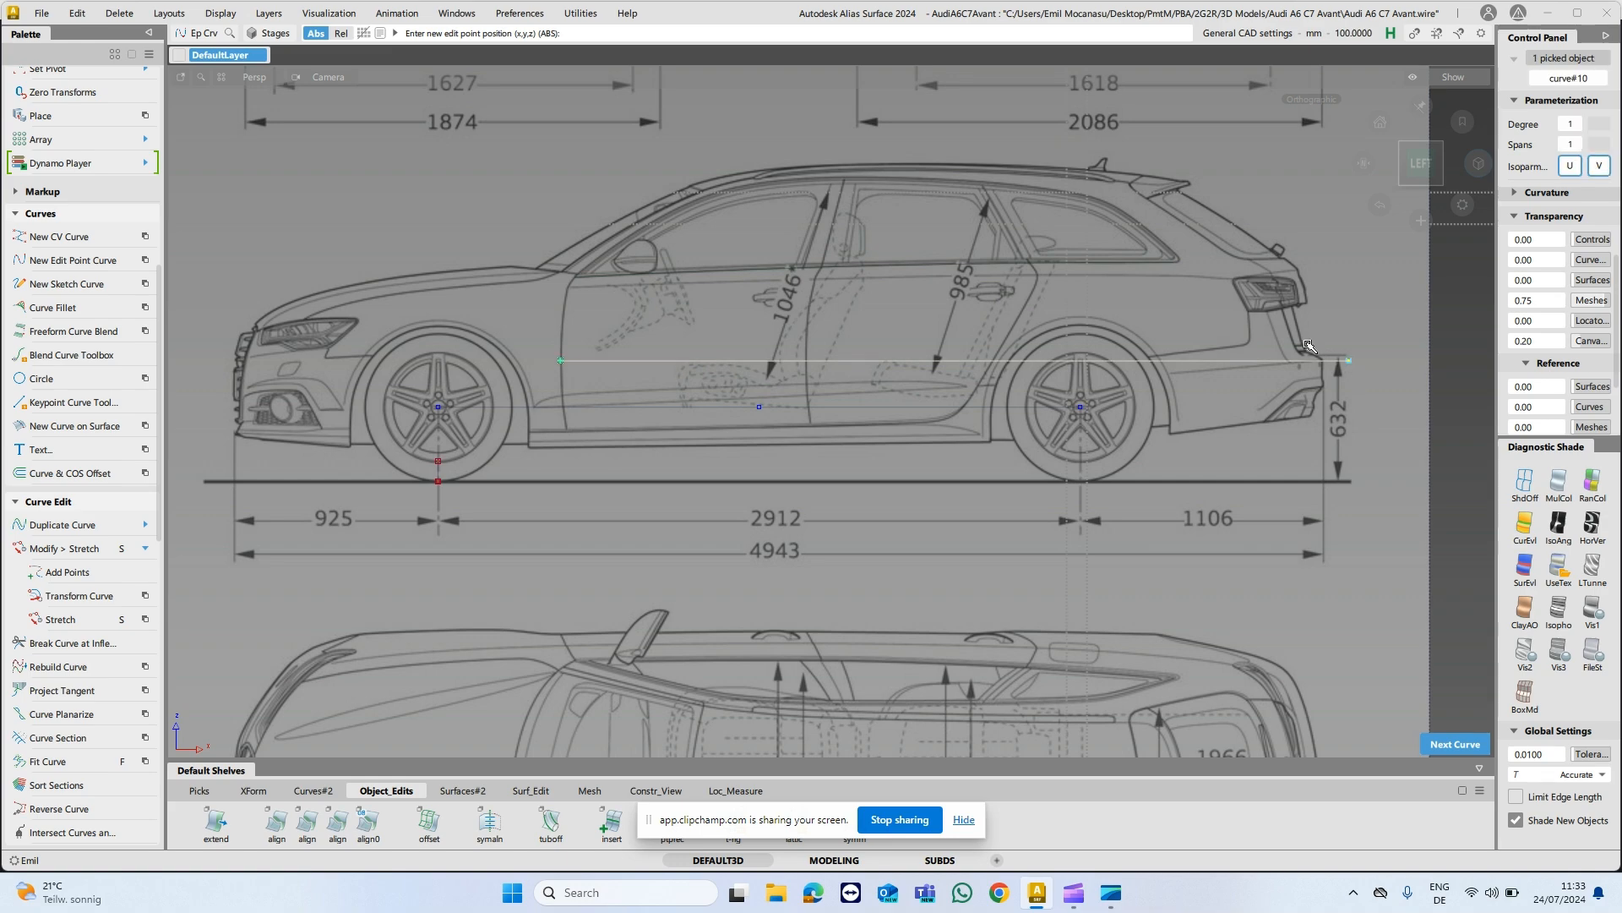
pyautogui.press('space')
pyautogui.keyDown('alt'); pyautogui.keyDown('shift'); pyautogui.moveTo(758, 363); pyautogui.dragTo(854, 507); pyautogui.keyUp('shift'); pyautogui.keyUp('alt')
pyautogui.click(963, 819)
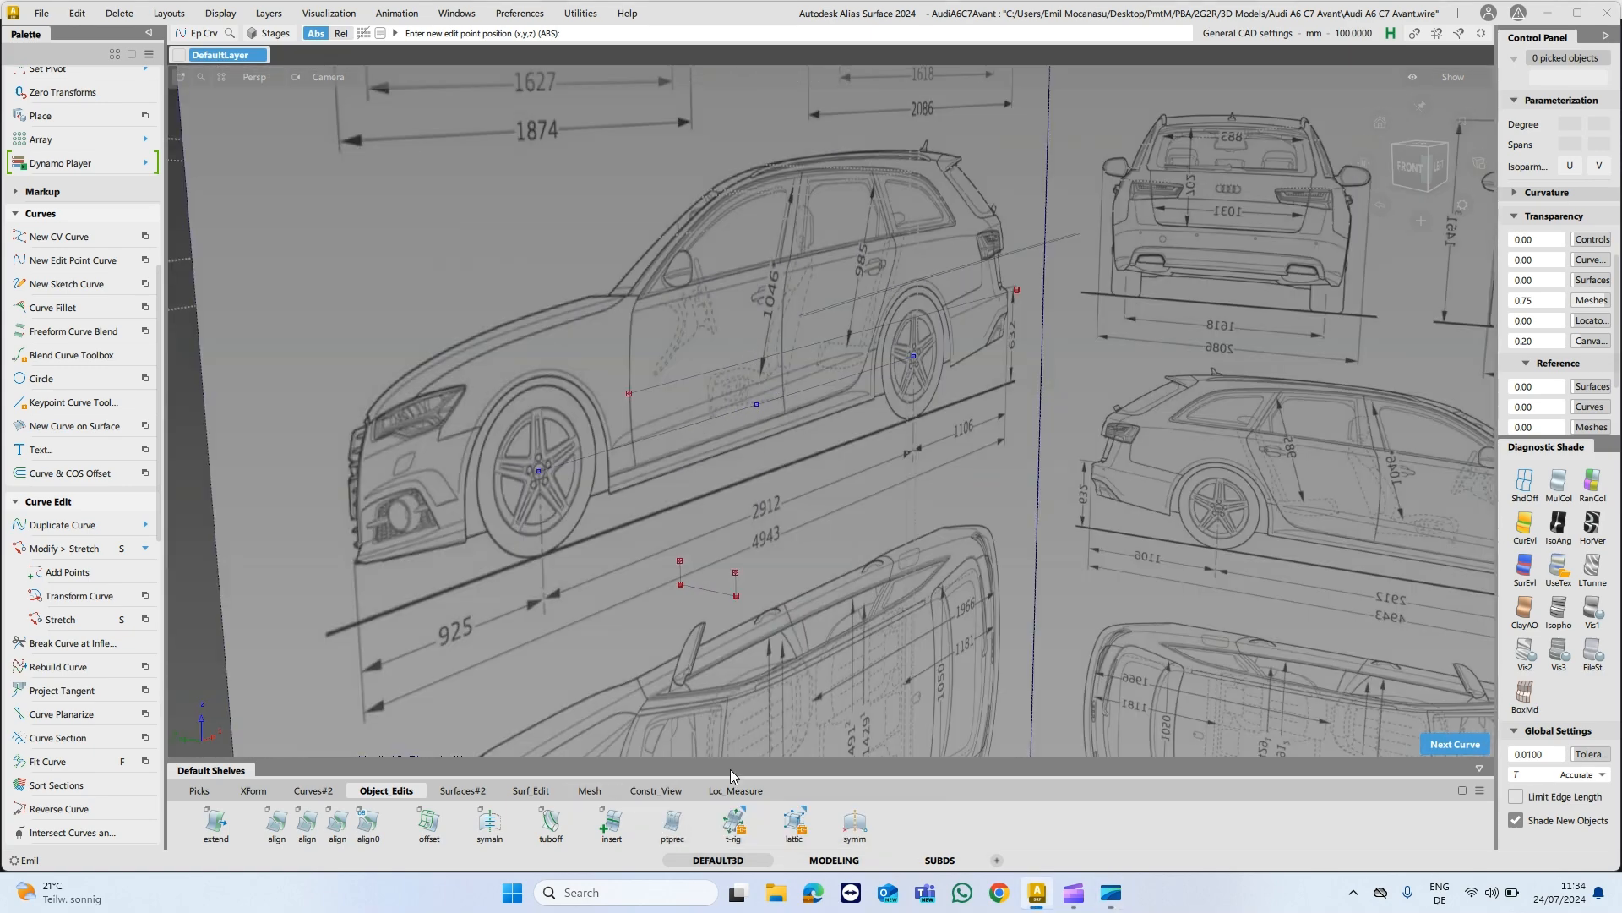
# Create a construction vector snapped from the front endpoint of the straight side-view line to its rear endpoint.
pyautogui.click(655, 791)
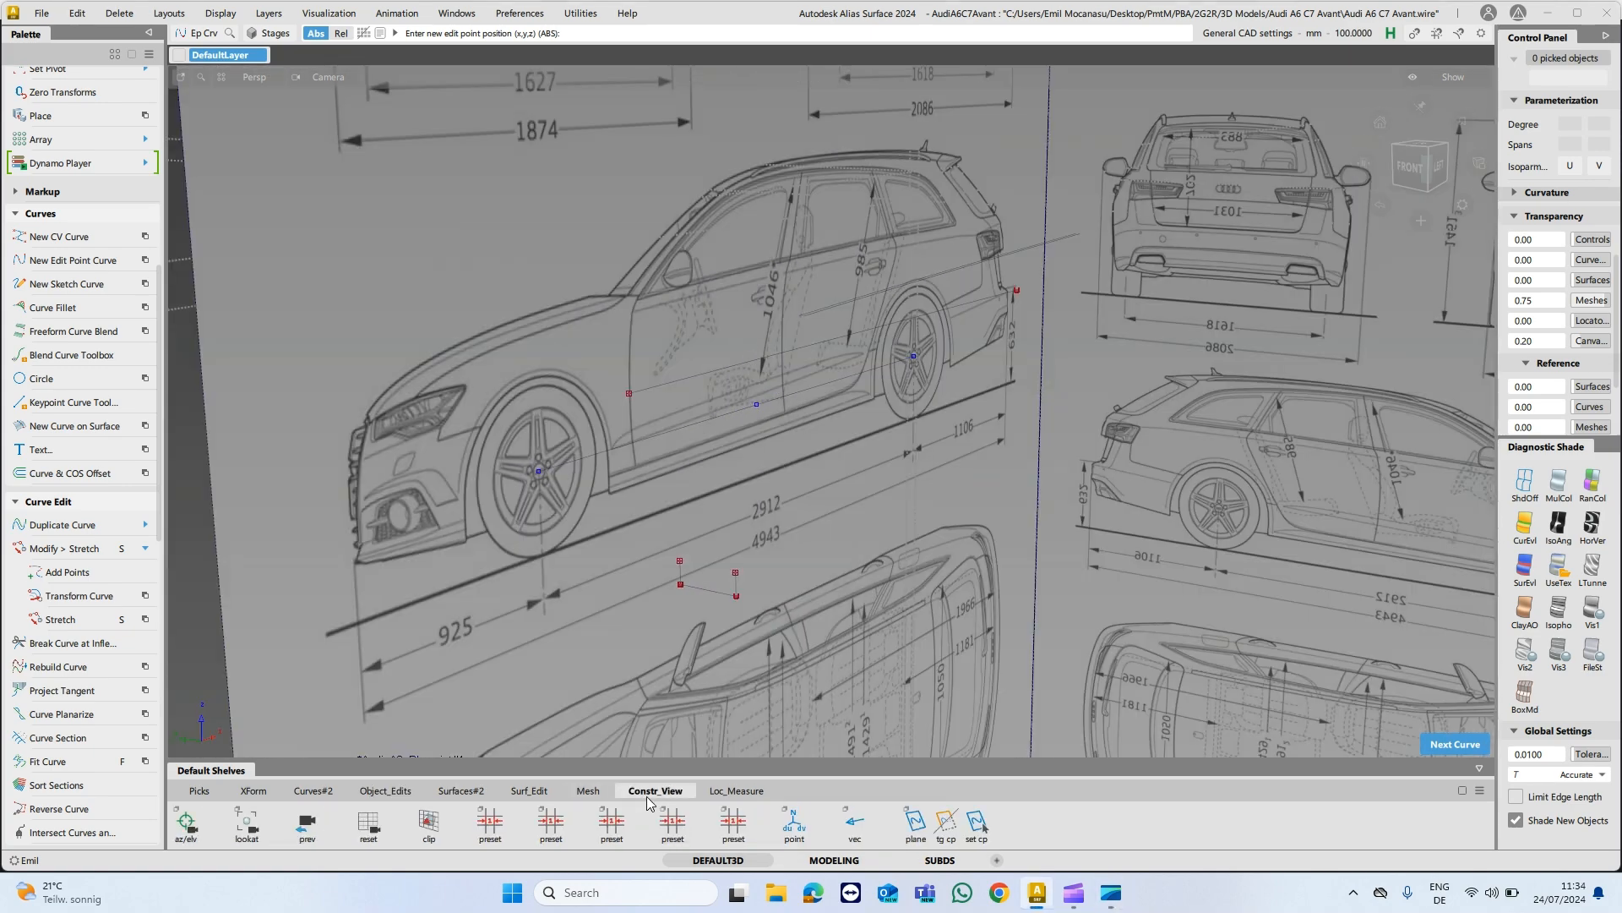
pyautogui.click(855, 822)
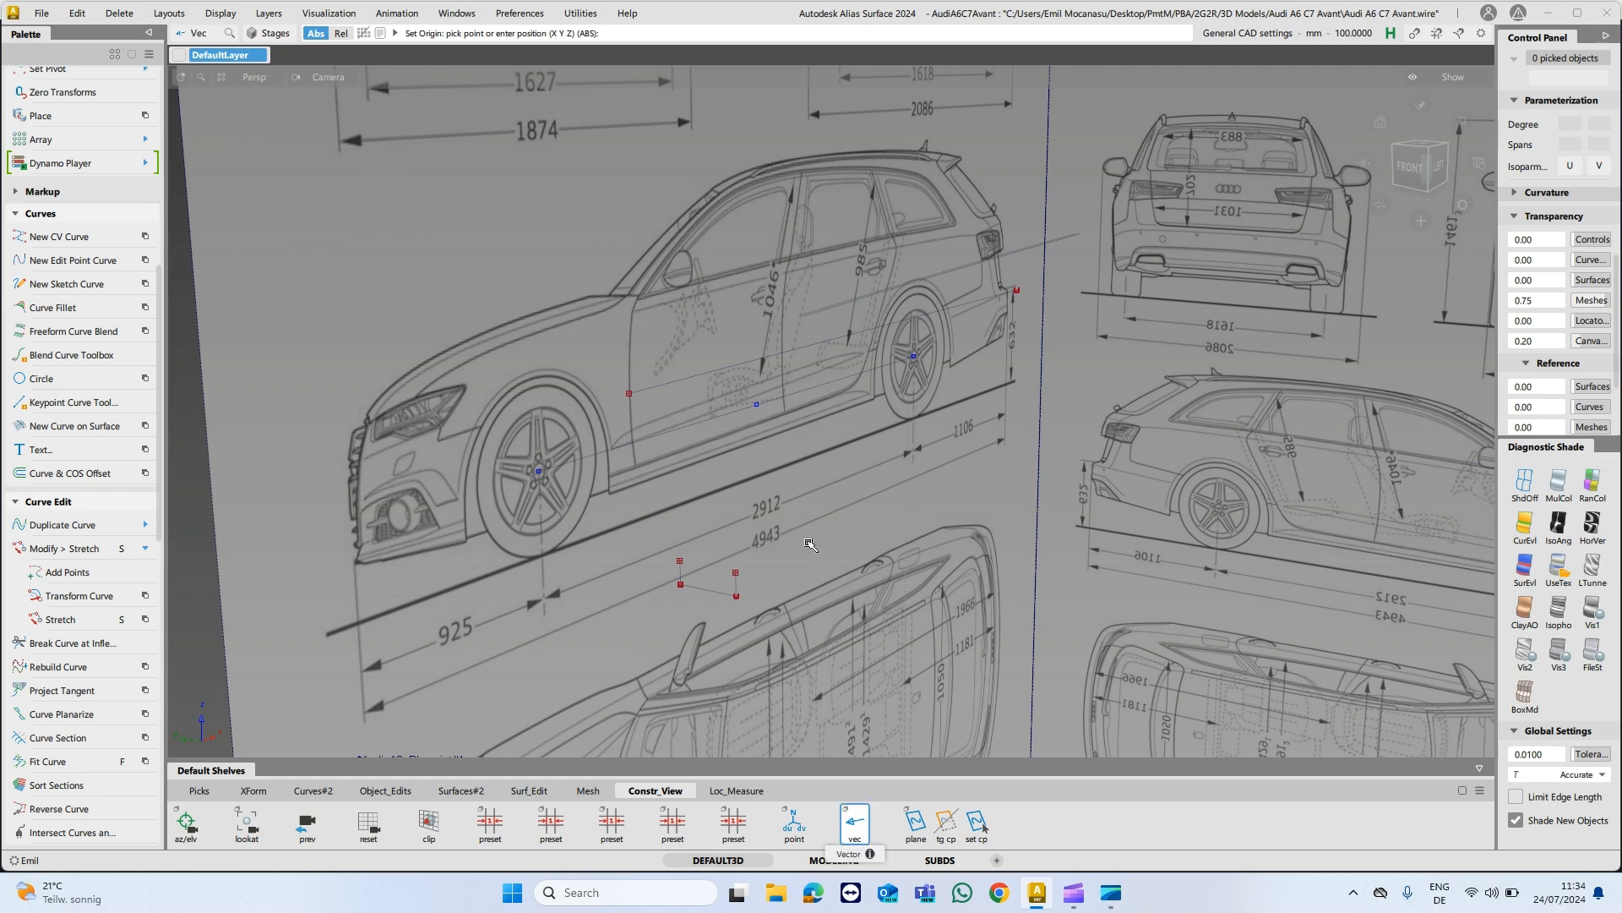
pyautogui.keyDown('ctrl'); pyautogui.click(708, 375); pyautogui.keyUp('ctrl')
pyautogui.keyDown('alt'); pyautogui.keyDown('shift'); pyautogui.moveTo(853, 429); pyautogui.dragTo(837, 357); pyautogui.keyUp('shift'); pyautogui.keyUp('alt')
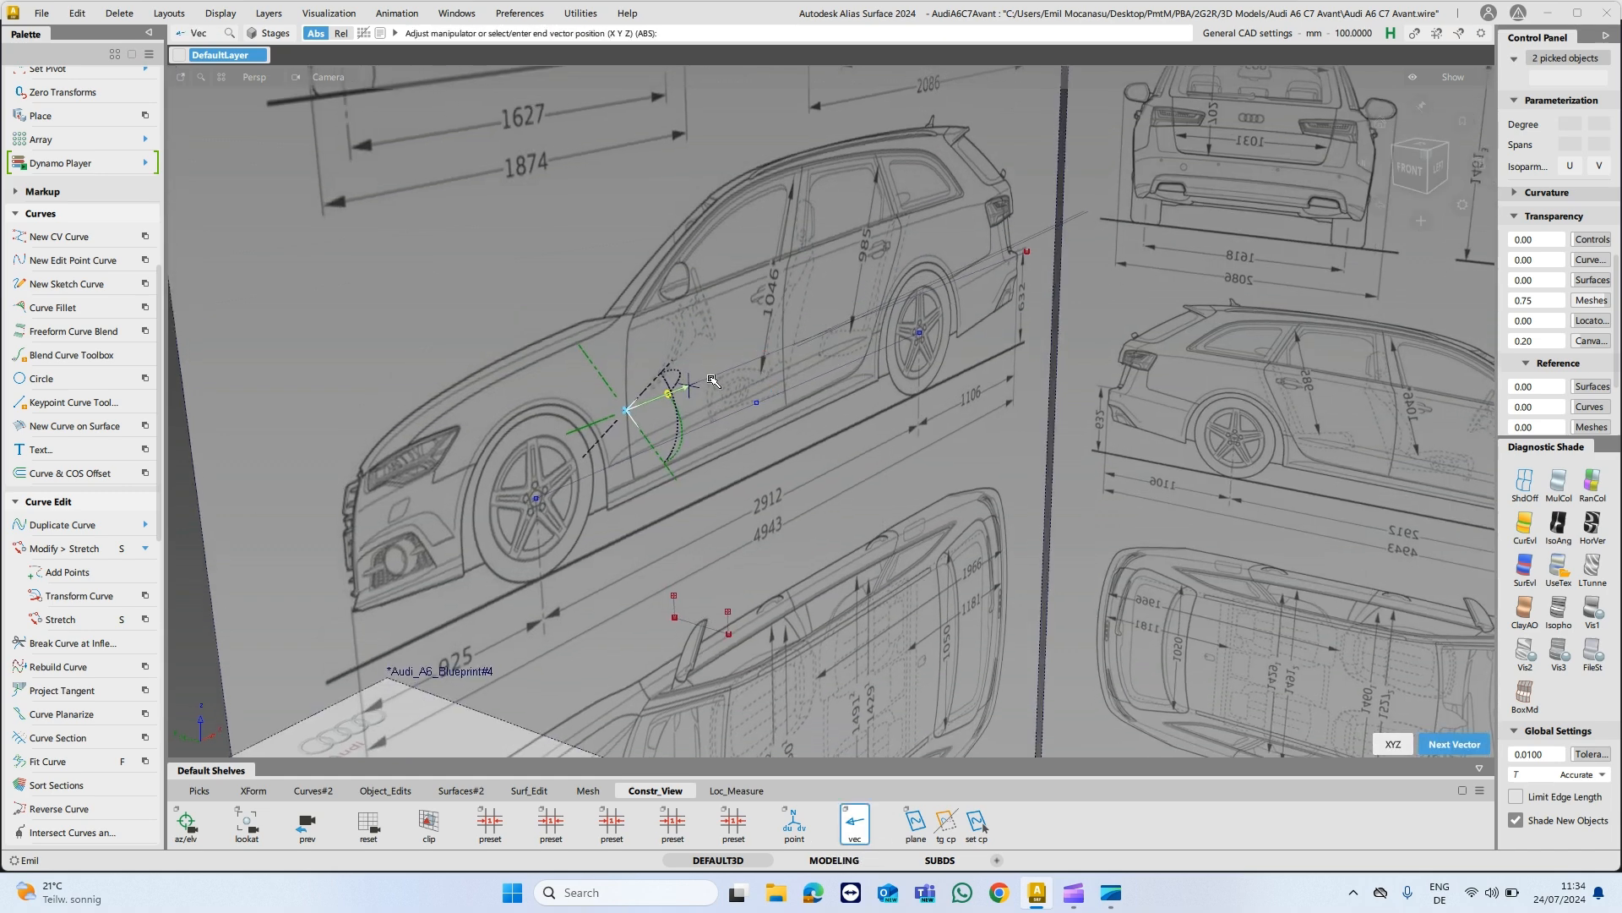
pyautogui.keyDown('ctrl'); pyautogui.moveTo(709, 377); pyautogui.dragTo(1027, 251); pyautogui.keyUp('ctrl')
pyautogui.keyDown('alt'); pyautogui.keyDown('shift'); pyautogui.moveTo(853, 378); pyautogui.dragTo(971, 388); pyautogui.keyUp('shift'); pyautogui.keyUp('alt')
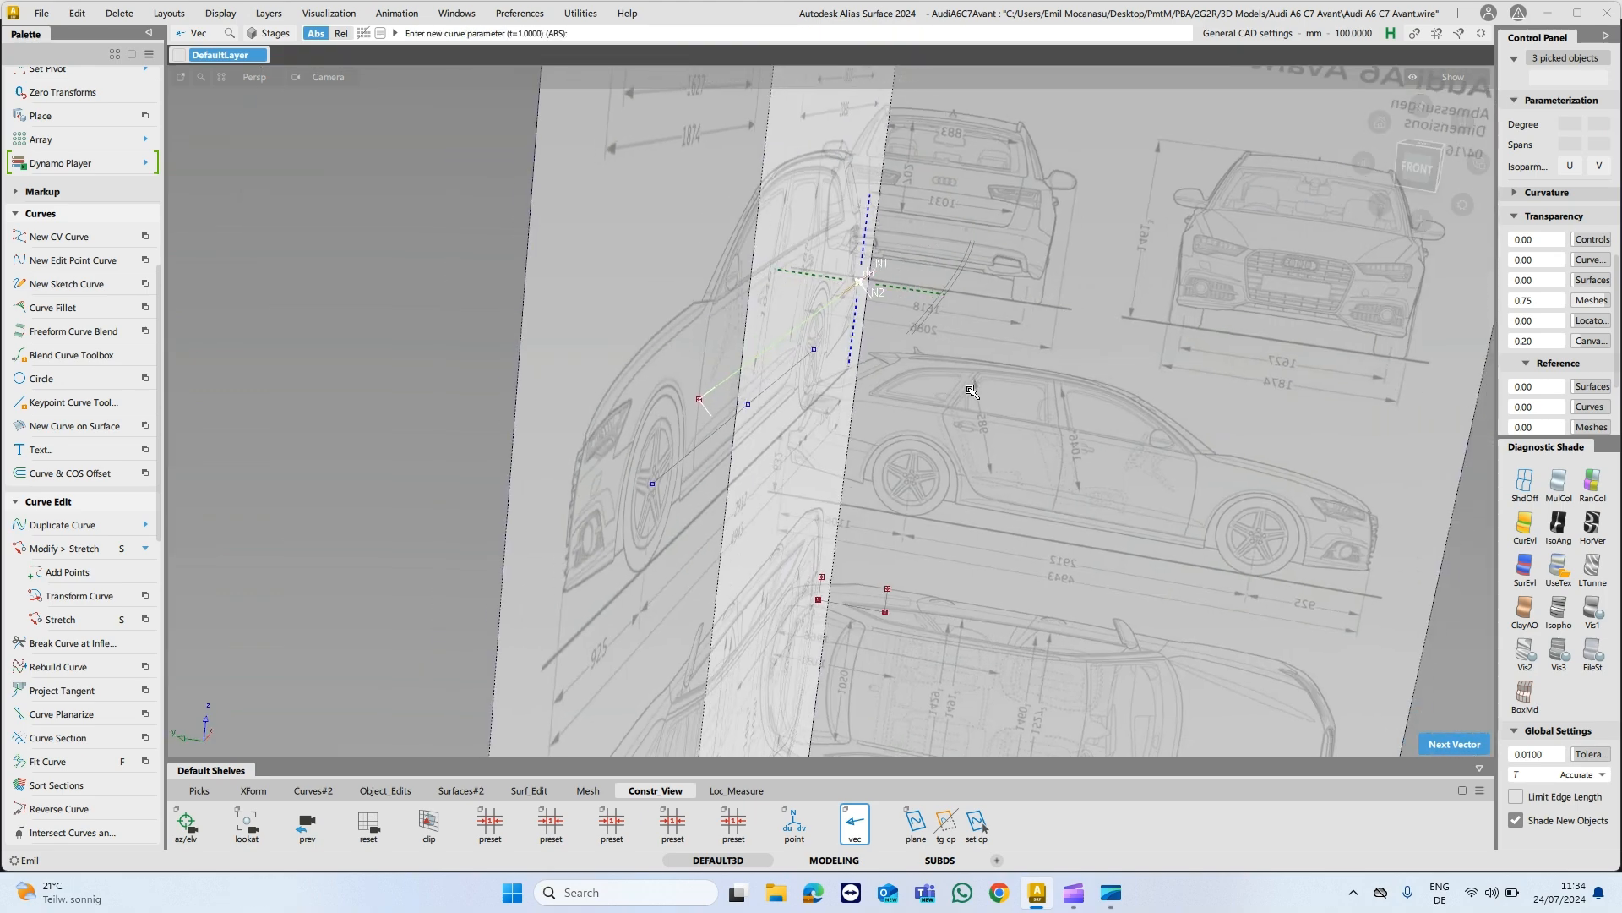
pyautogui.press('space')
pyautogui.keyDown('alt'); pyautogui.keyDown('shift'); pyautogui.moveTo(1219, 387); pyautogui.dragTo(1006, 419); pyautogui.keyUp('shift'); pyautogui.keyUp('alt')
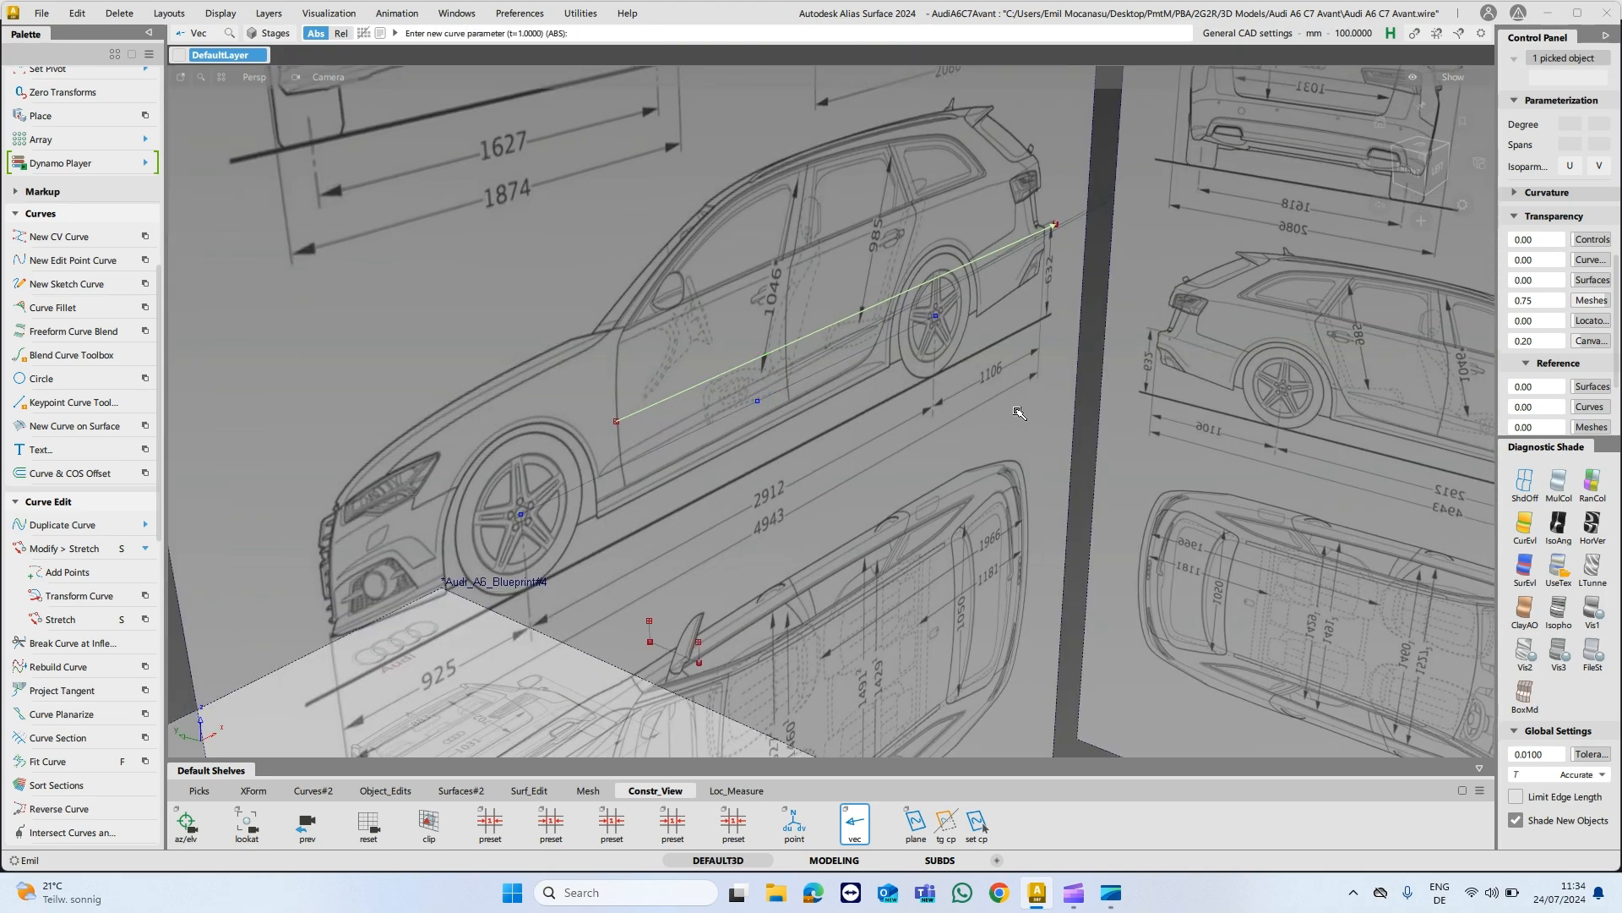
pyautogui.click(1017, 411)
pyautogui.keyDown('alt'); pyautogui.keyDown('shift'); pyautogui.moveTo(720, 342); pyautogui.dragTo(803, 359); pyautogui.keyUp('shift'); pyautogui.keyUp('alt')
pyautogui.keyDown('alt'); pyautogui.keyDown('shift'); pyautogui.moveTo(802, 359); pyautogui.dragTo(761, 473, button='right'); pyautogui.keyUp('shift'); pyautogui.keyUp('alt')
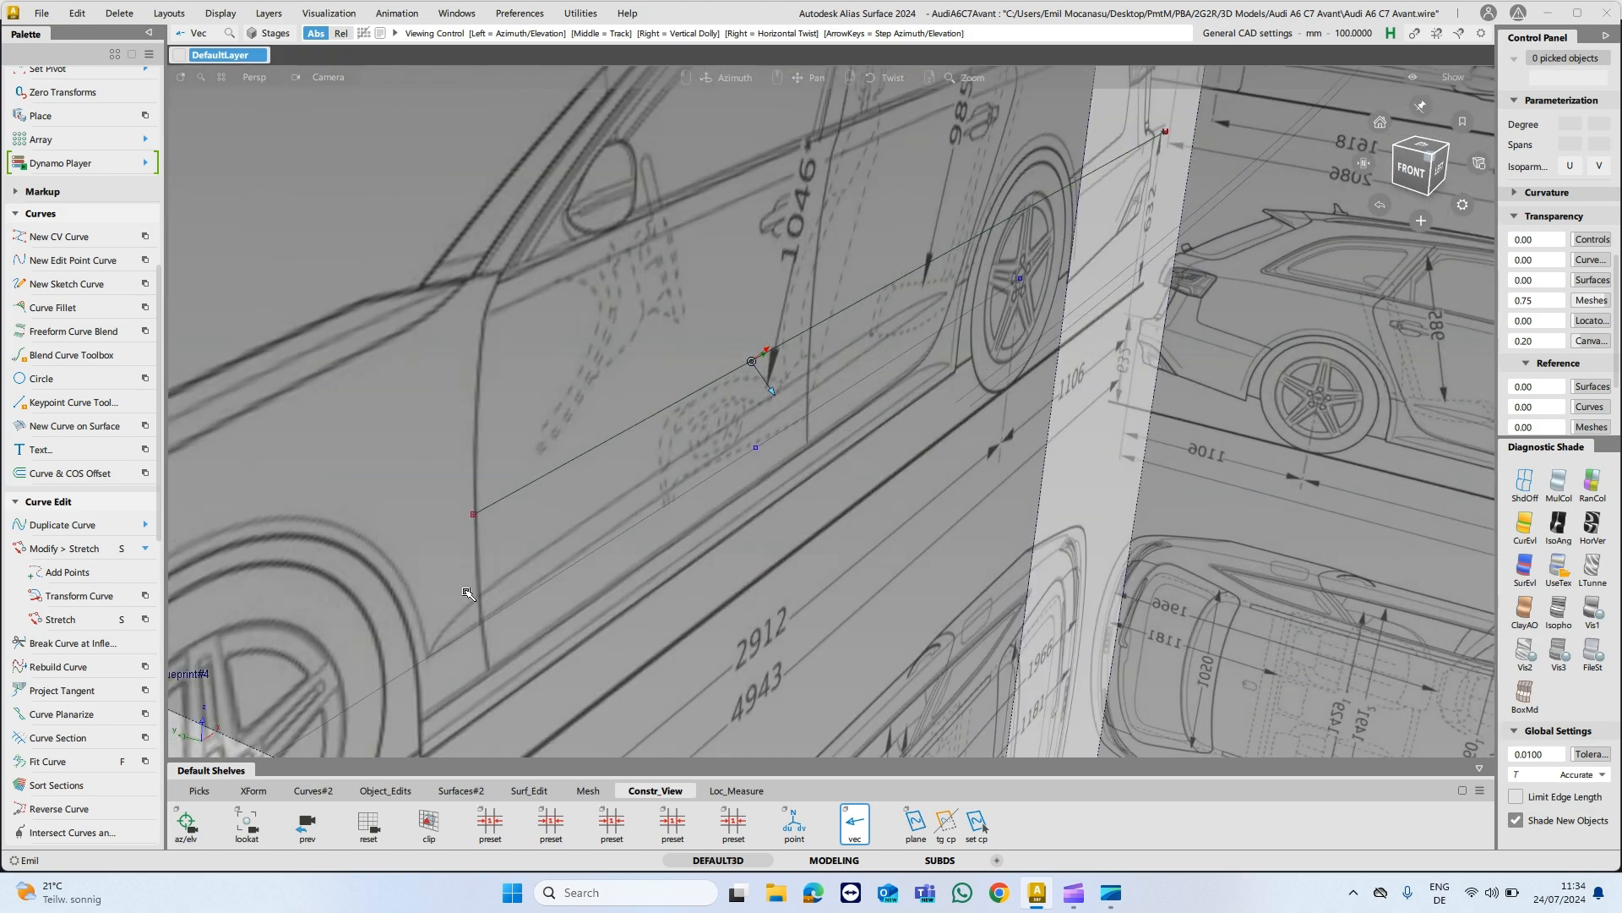
# Revolve the beltline curve through 360 degrees about the global Z axis as a freeform surface.
pyautogui.click(387, 791)
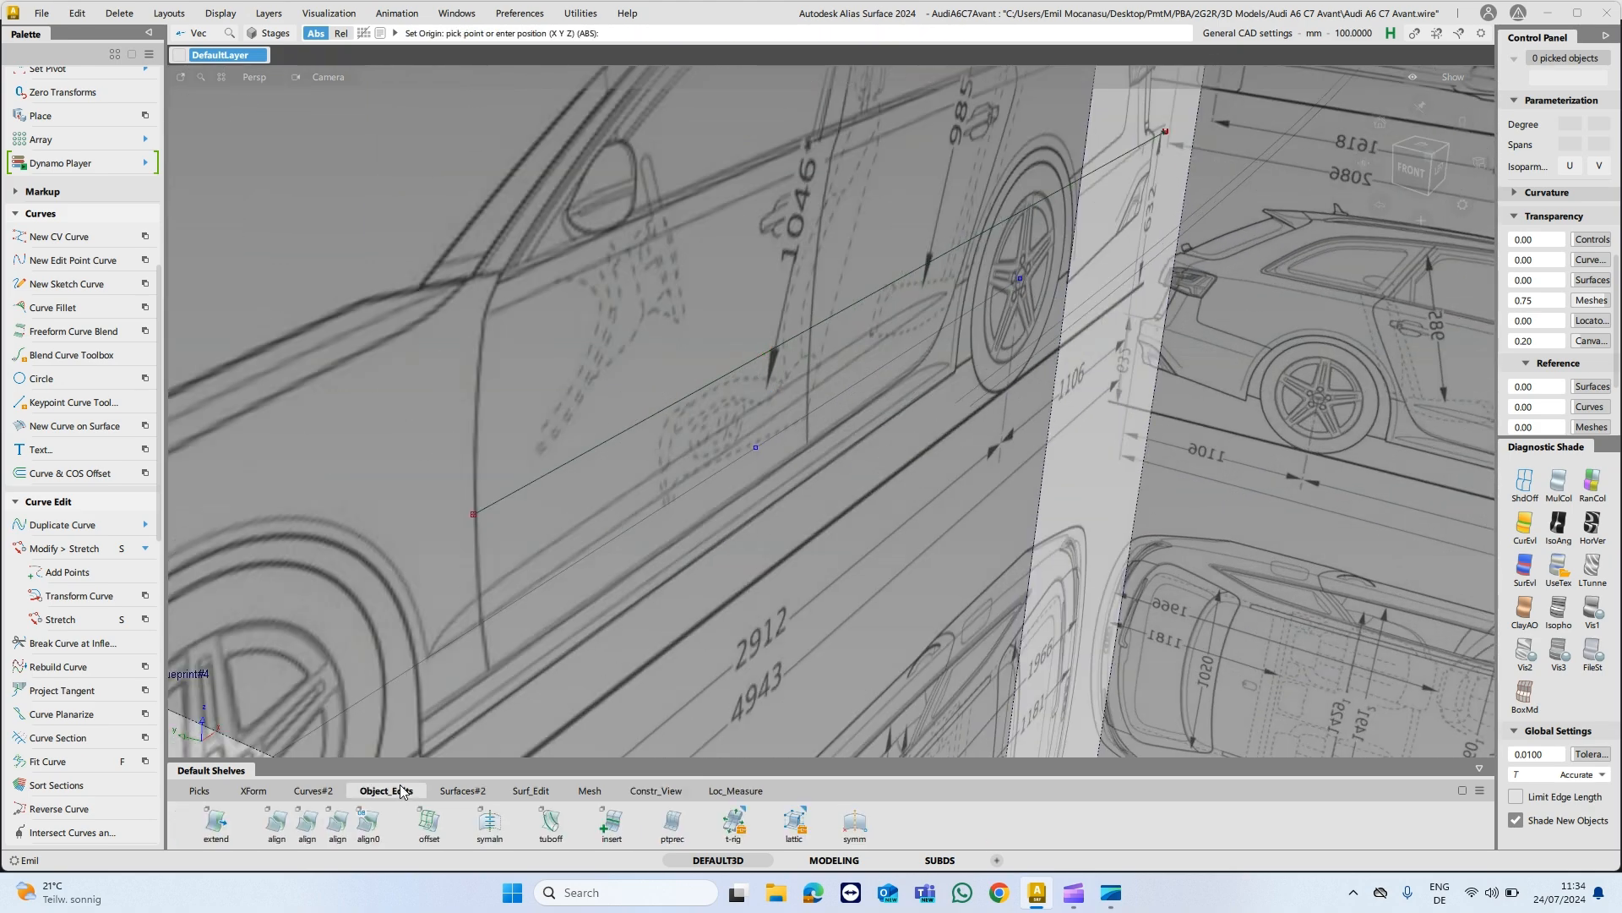
pyautogui.click(464, 791)
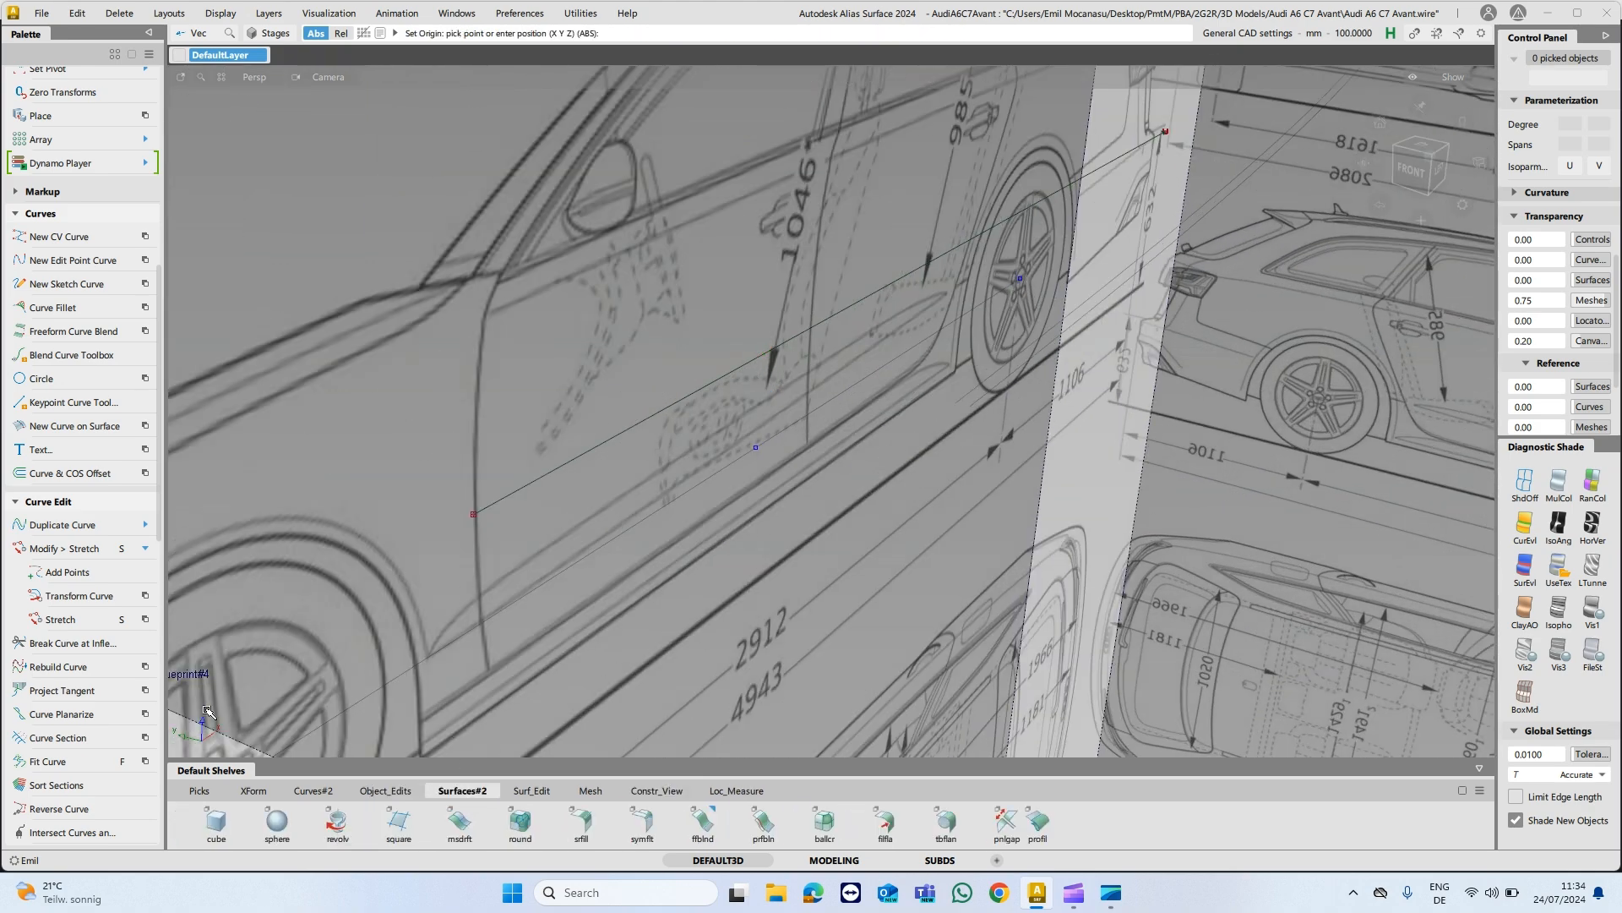
pyautogui.click(16, 502)
pyautogui.click(19, 215)
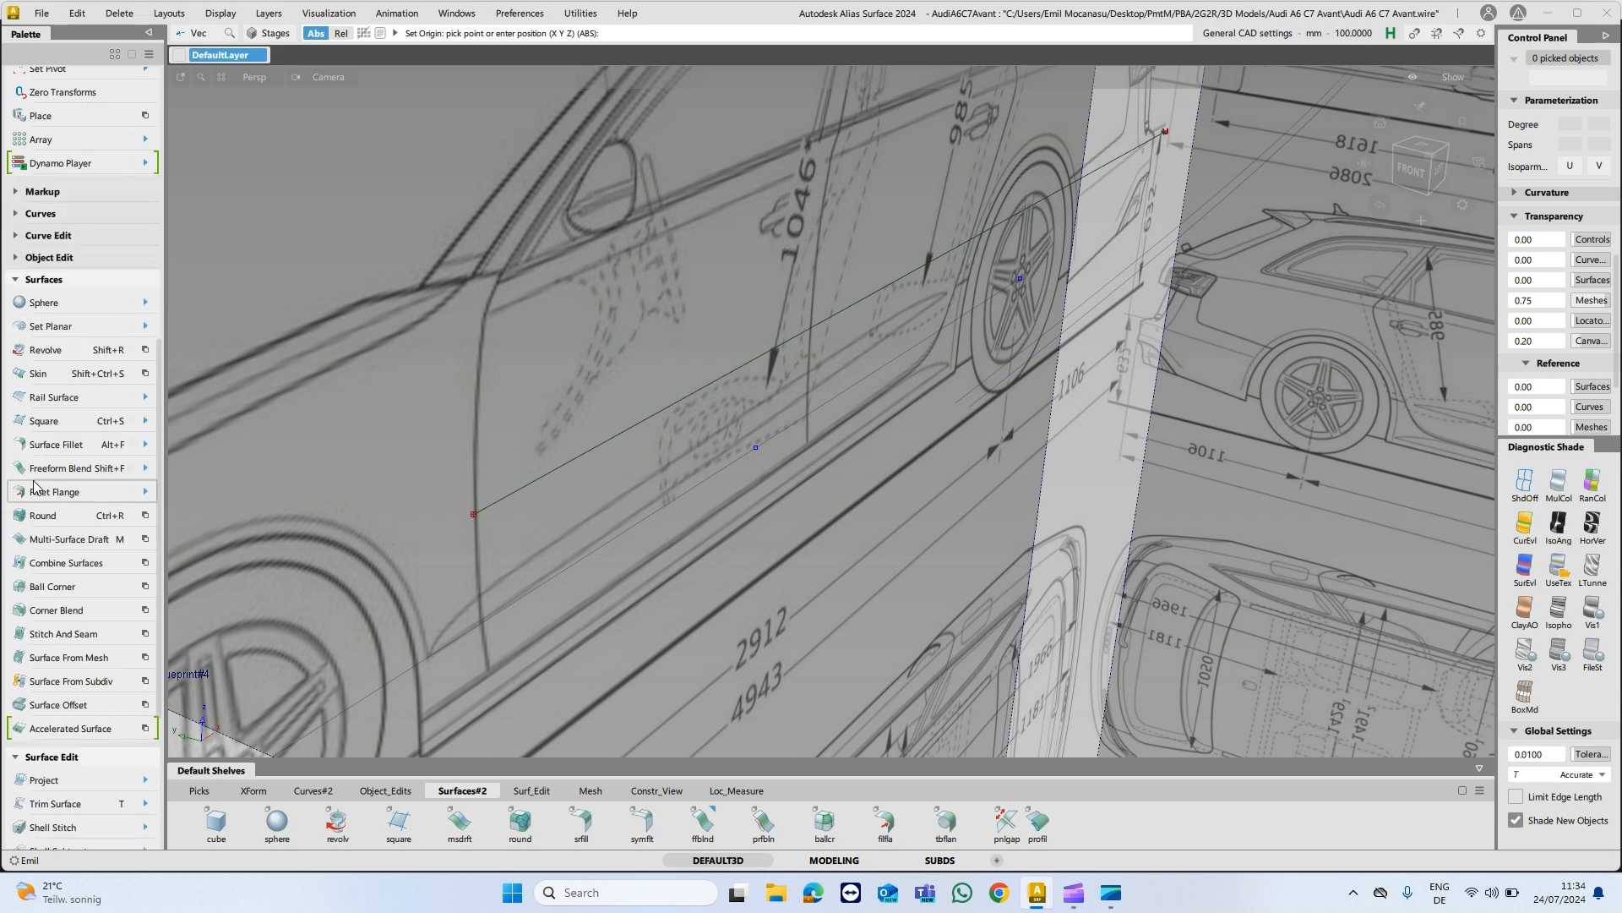
pyautogui.scroll(-1, 81, 558)
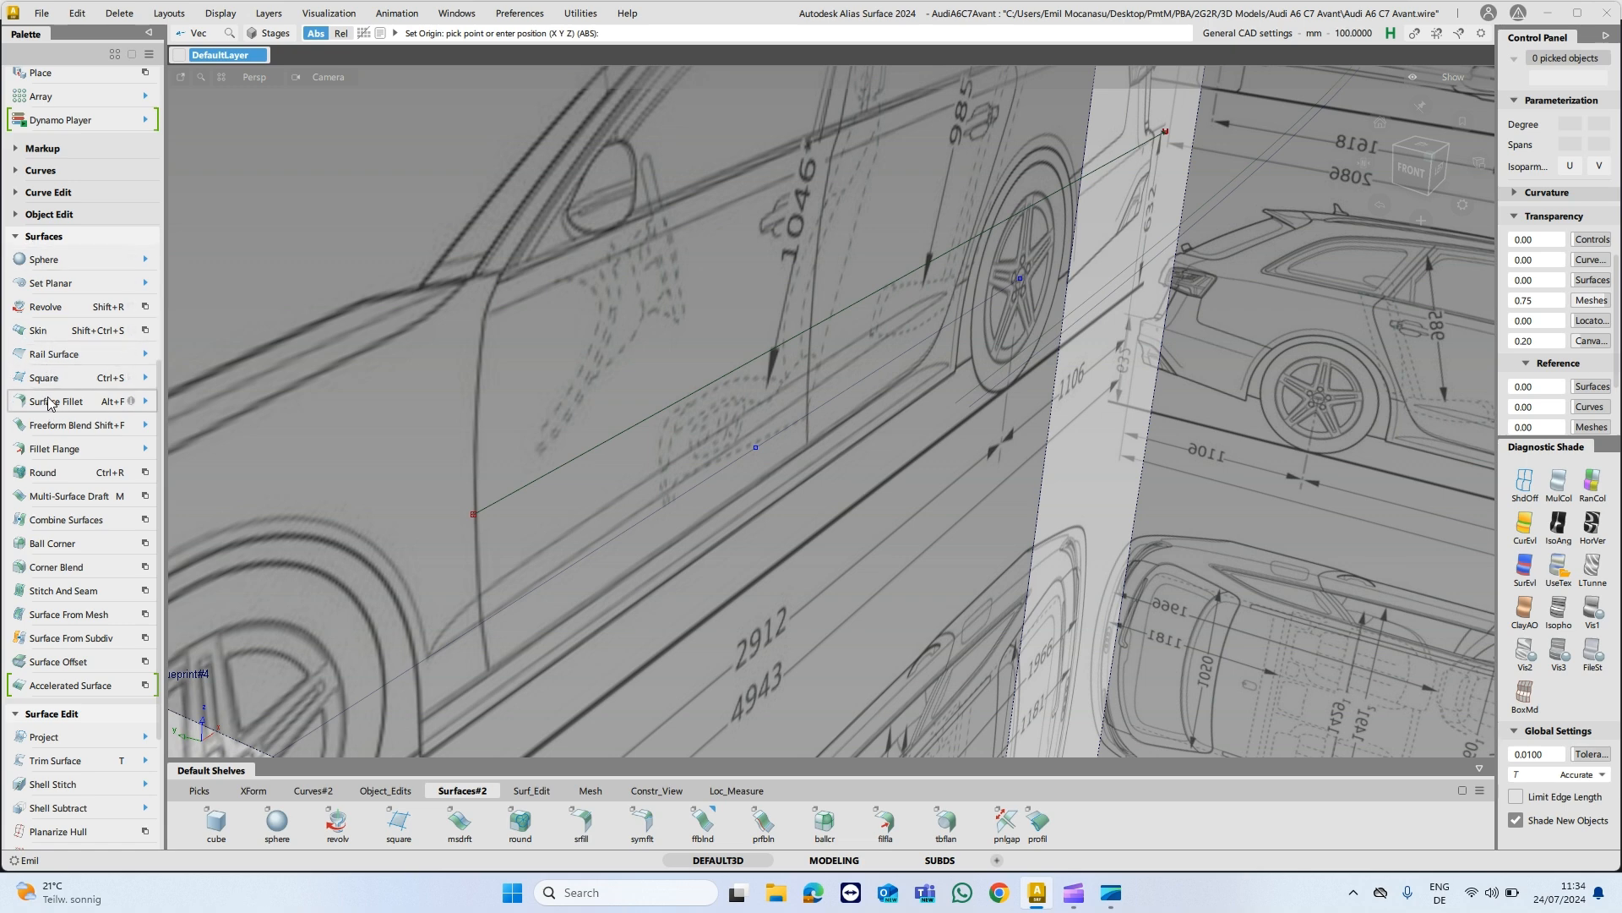
pyautogui.click(47, 306)
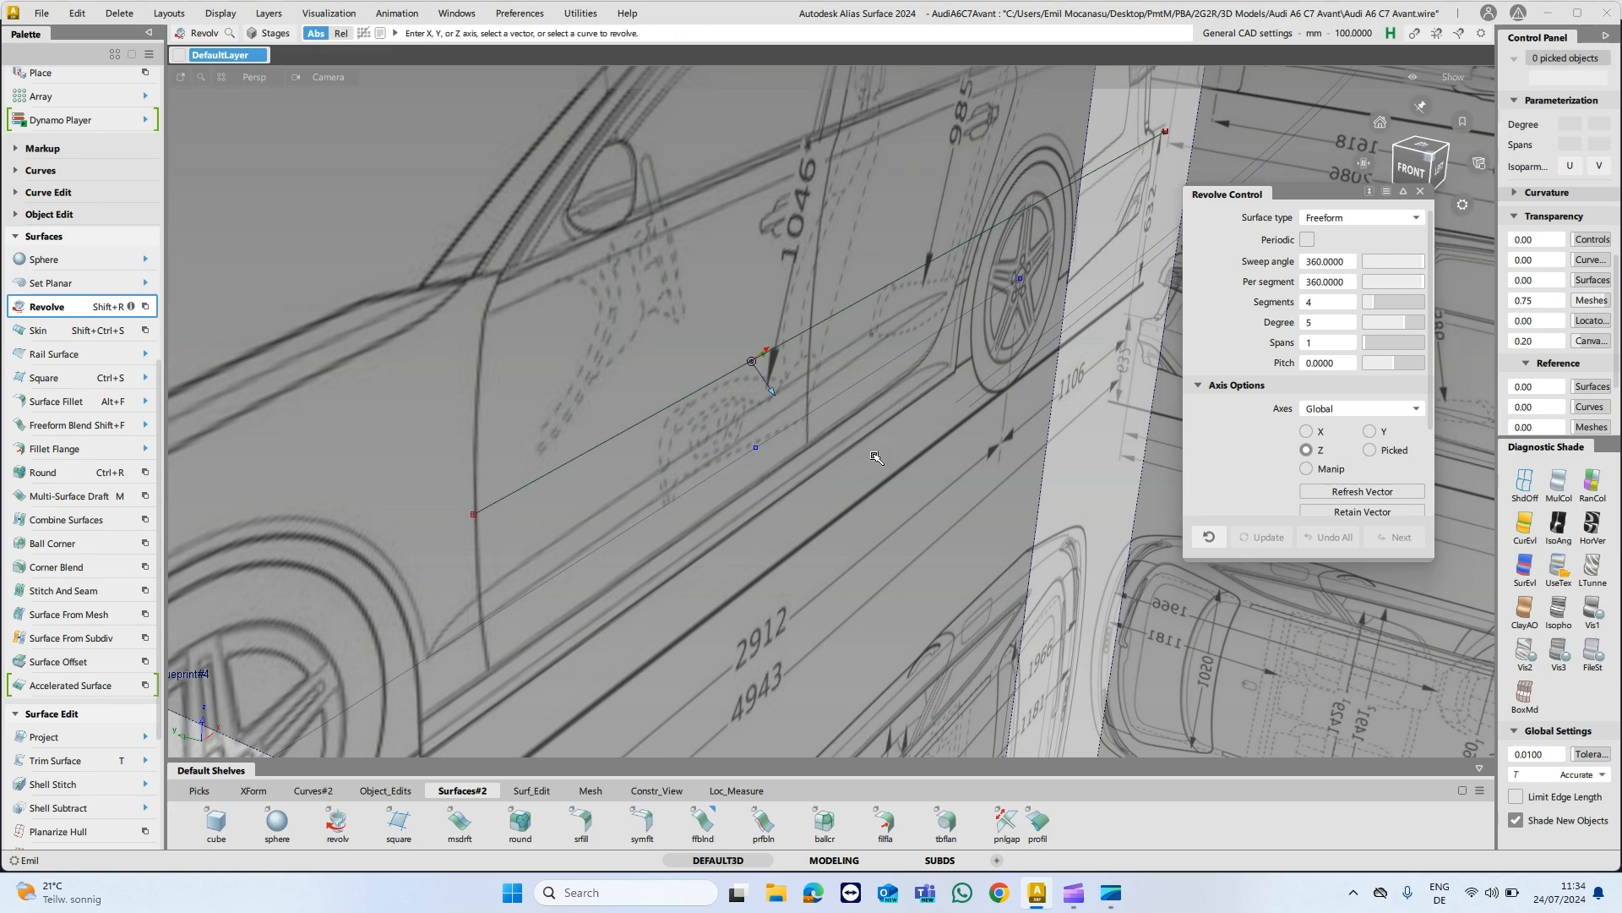
pyautogui.keyDown('alt'); pyautogui.keyDown('shift'); pyautogui.moveTo(882, 452); pyautogui.dragTo(1120, 216); pyautogui.keyUp('shift'); pyautogui.keyUp('alt')
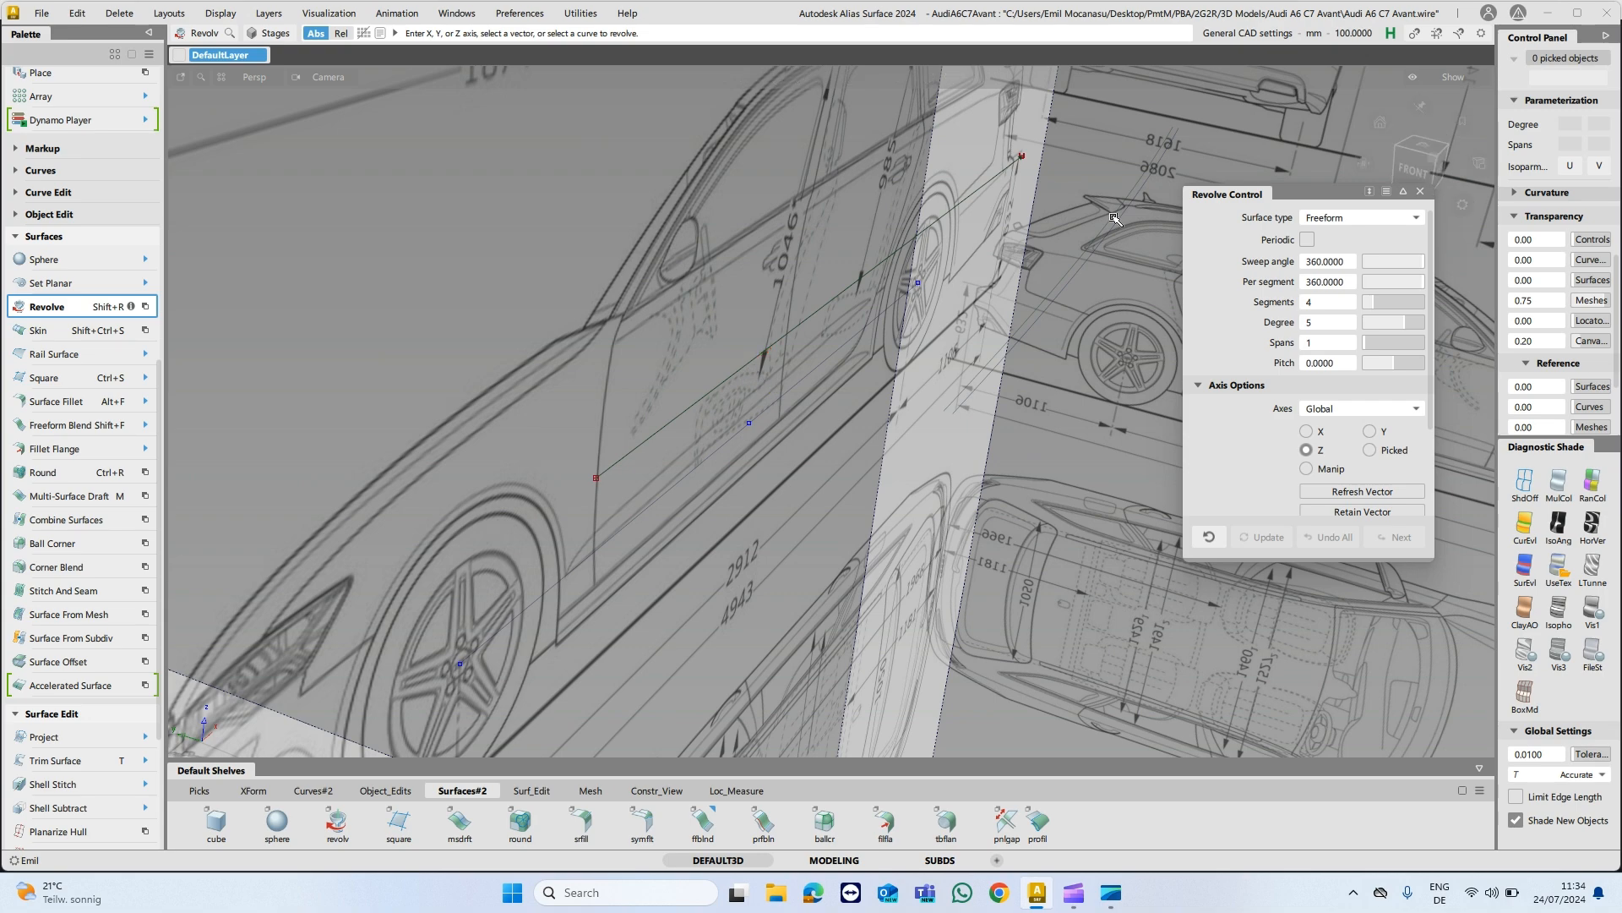
pyautogui.click(938, 222)
pyautogui.keyDown('alt'); pyautogui.keyDown('shift'); pyautogui.moveTo(938, 223); pyautogui.dragTo(858, 245); pyautogui.keyUp('shift'); pyautogui.keyUp('alt')
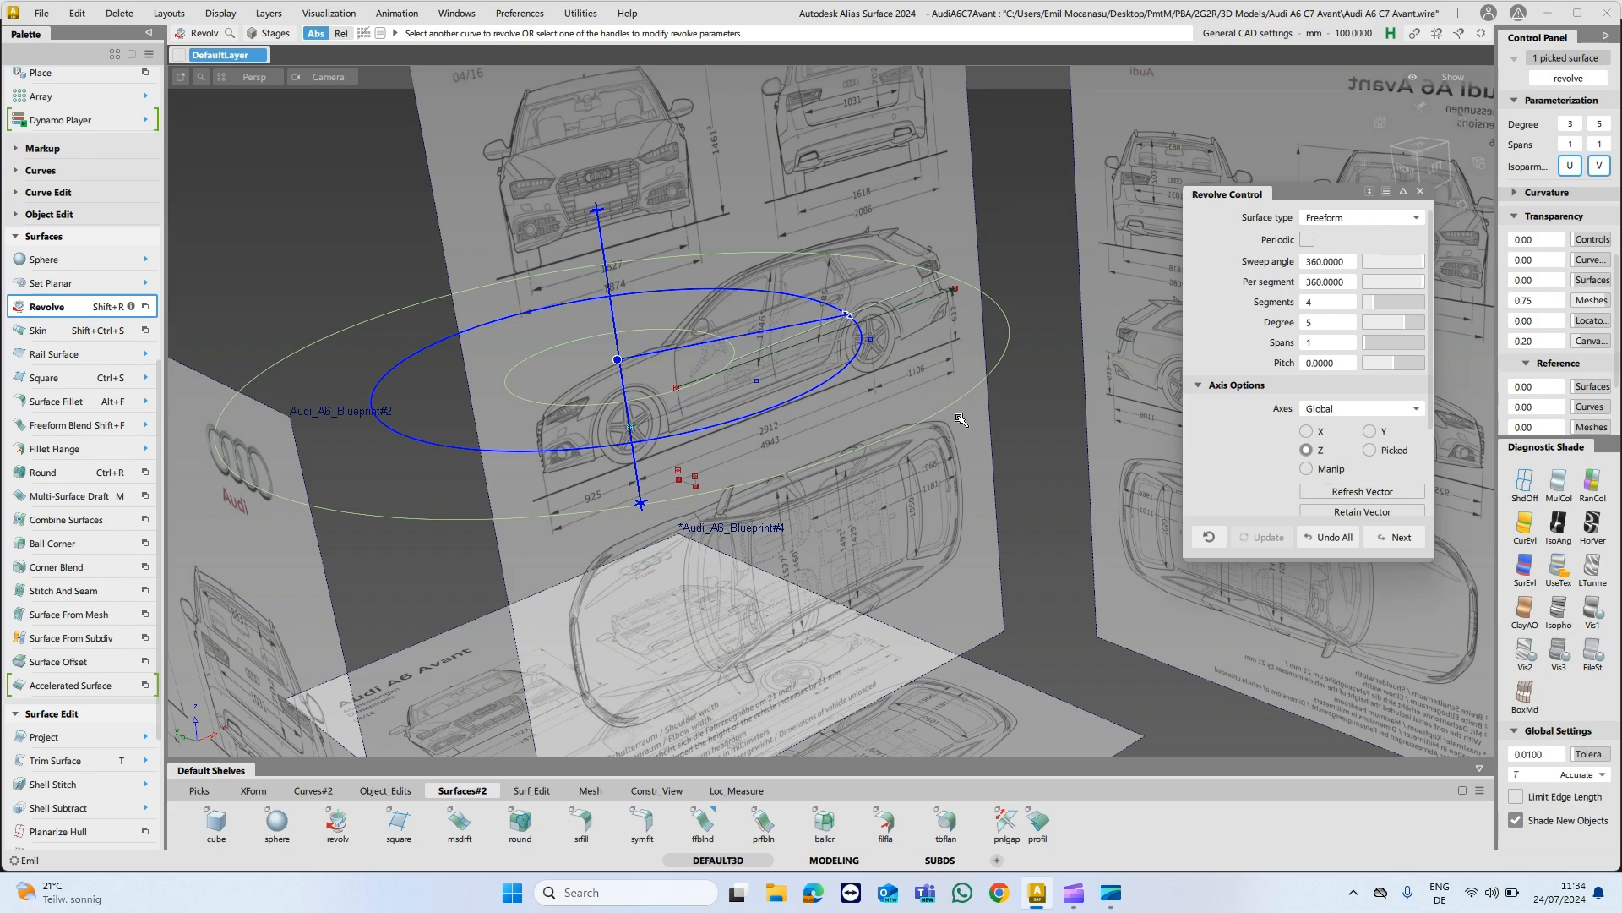
pyautogui.keyDown('alt'); pyautogui.keyDown('shift'); pyautogui.moveTo(960, 420); pyautogui.dragTo(660, 429); pyautogui.keyUp('shift'); pyautogui.keyUp('alt')
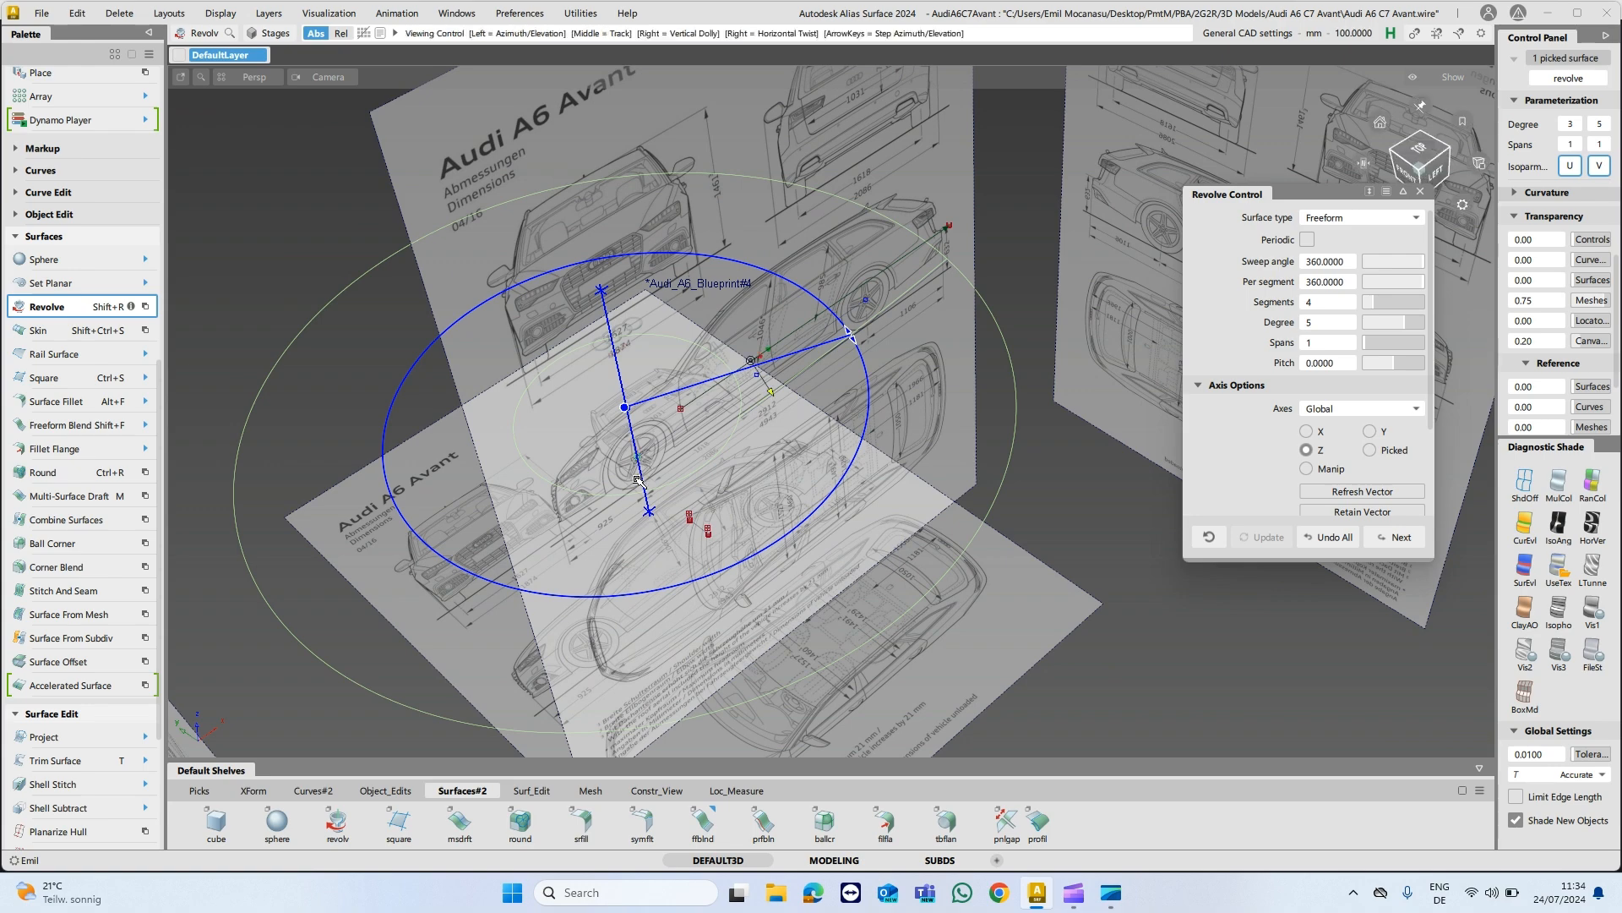
pyautogui.keyDown('alt'); pyautogui.keyDown('shift'); pyautogui.moveTo(644, 458); pyautogui.dragTo(691, 438); pyautogui.keyUp('shift'); pyautogui.keyUp('alt')
pyautogui.keyDown('alt'); pyautogui.keyDown('shift'); pyautogui.moveTo(691, 438); pyautogui.dragTo(929, 355, button='right'); pyautogui.keyUp('shift'); pyautogui.keyUp('alt')
pyautogui.keyDown('alt'); pyautogui.keyDown('shift'); pyautogui.moveTo(909, 438); pyautogui.dragTo(981, 389, button='right'); pyautogui.keyUp('shift'); pyautogui.keyUp('alt')
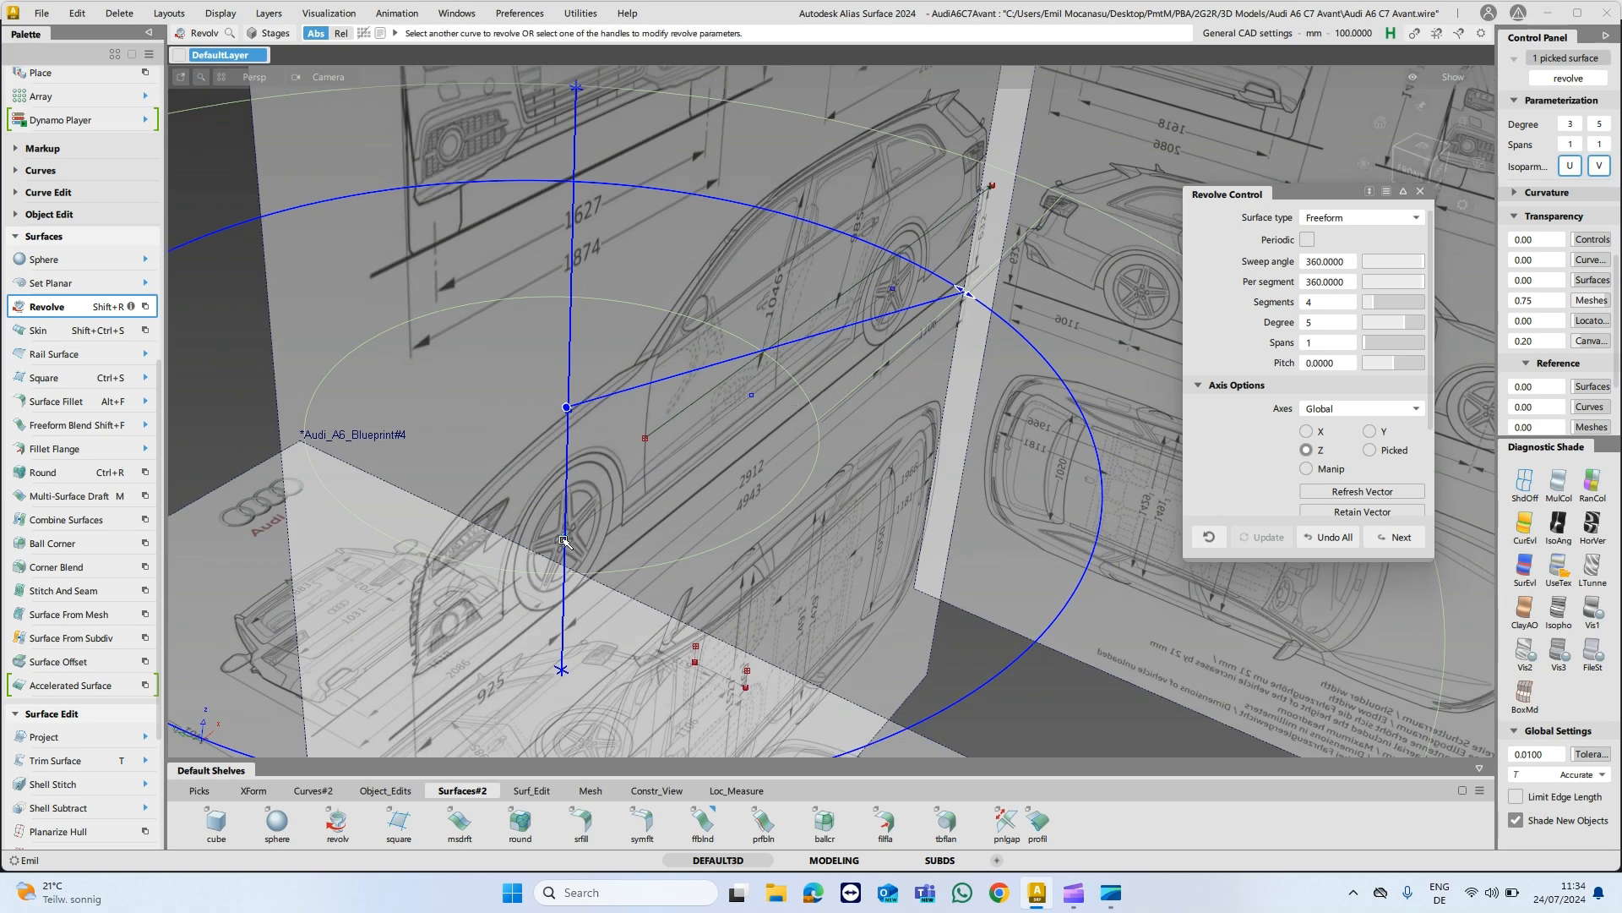
pyautogui.click(855, 442)
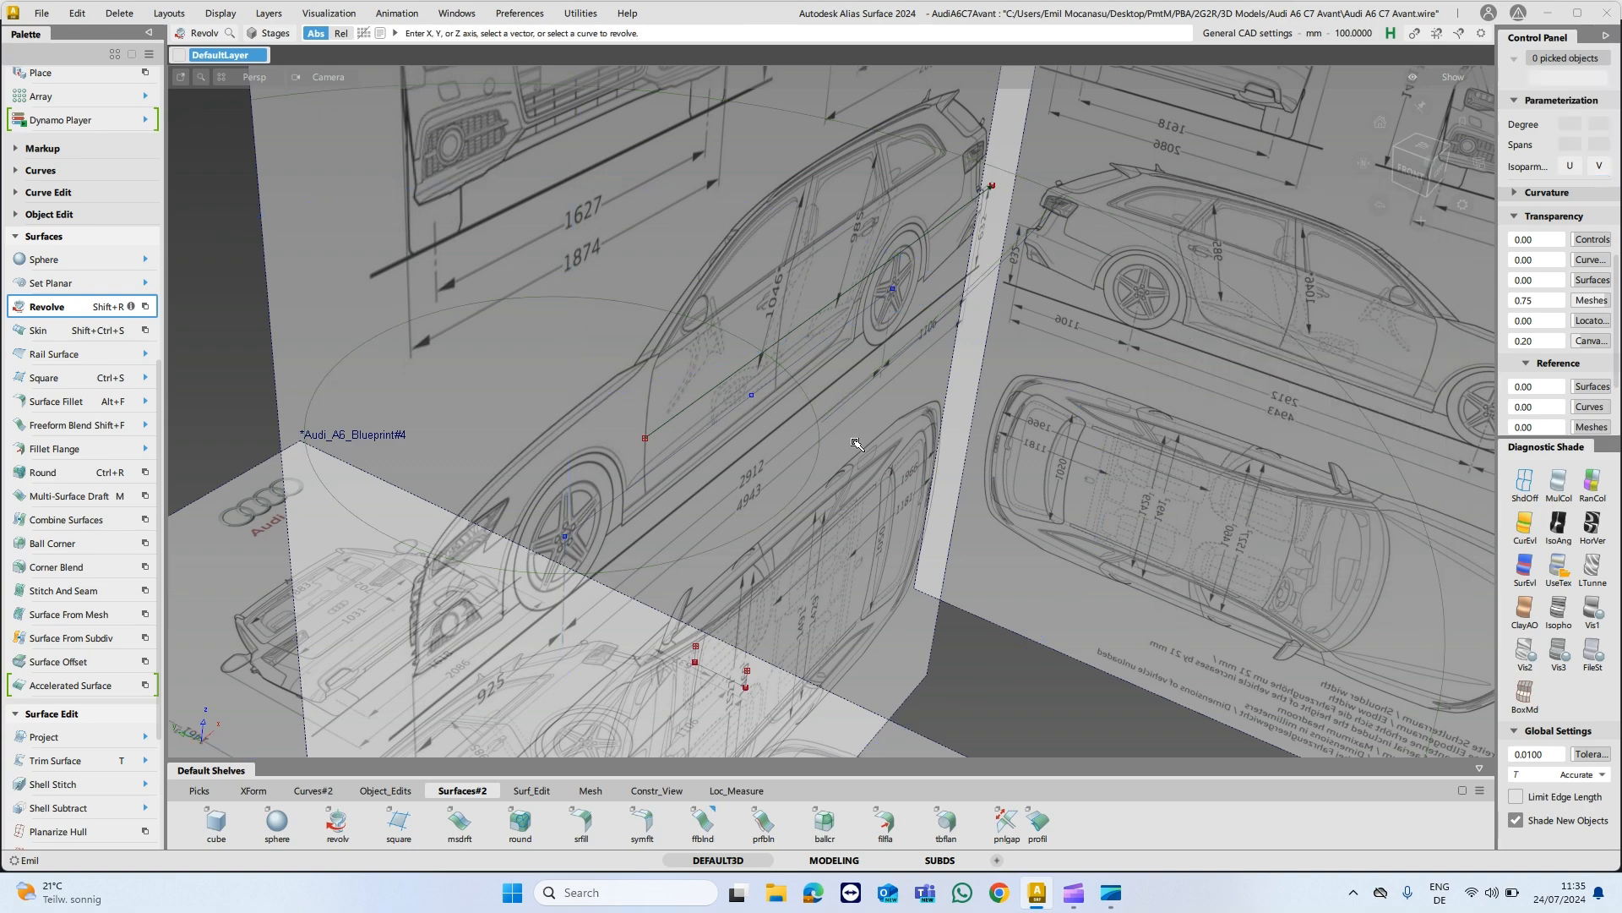
pyautogui.keyDown('alt'); pyautogui.keyDown('shift'); pyautogui.moveTo(902, 409); pyautogui.dragTo(784, 420); pyautogui.keyUp('shift'); pyautogui.keyUp('alt')
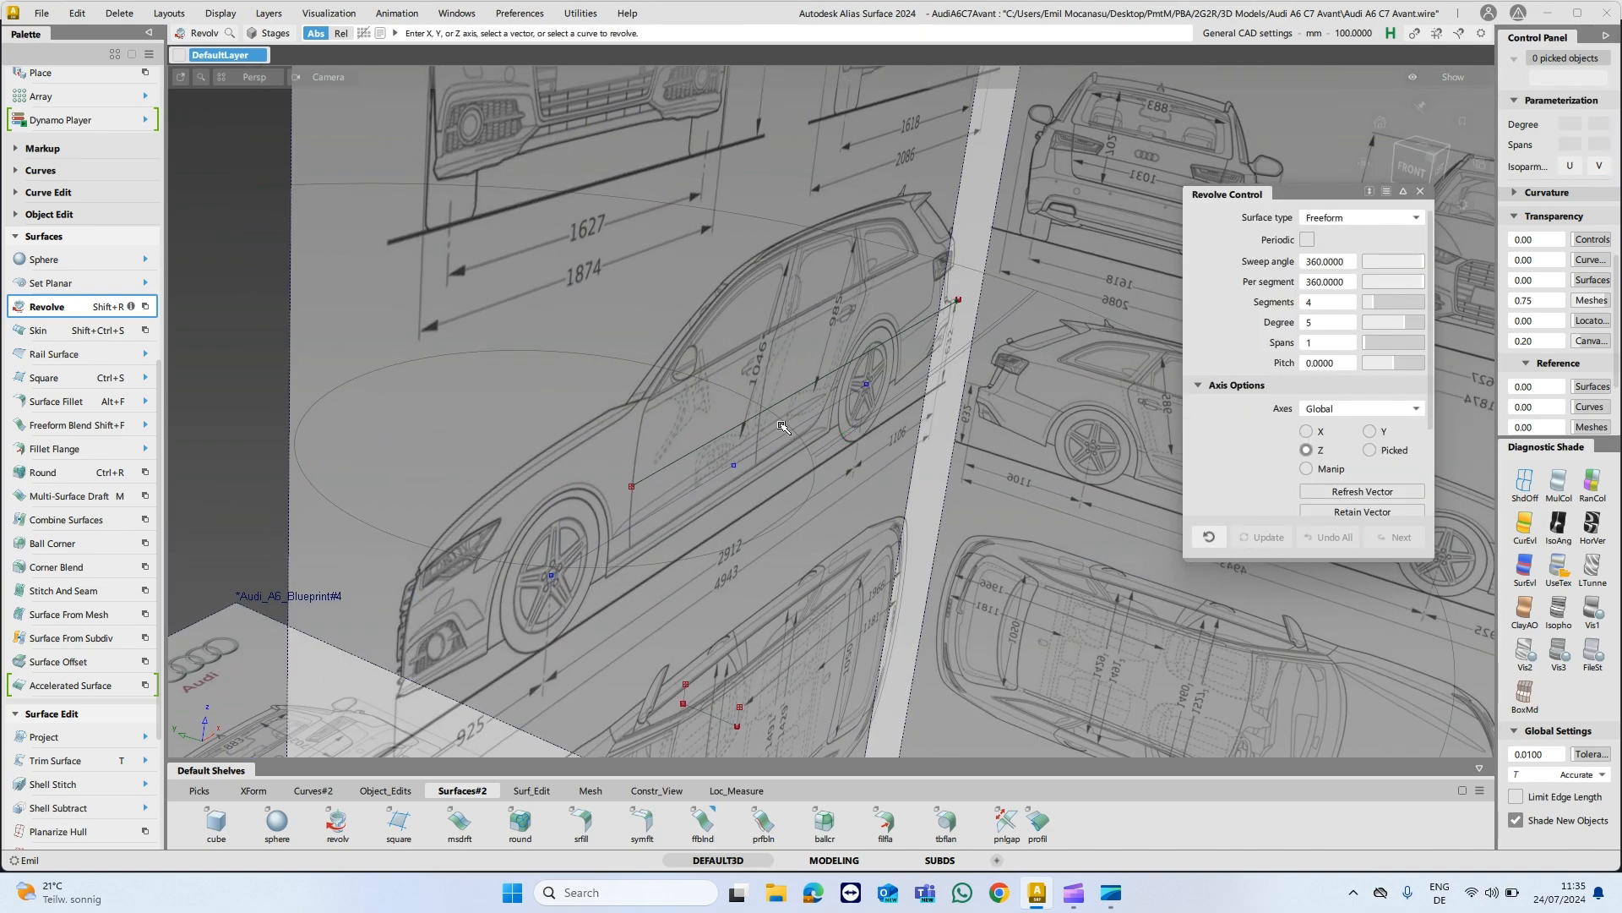
# Query-edit the revolved beltline surface and change its revolve axis to the global X axis.
pyautogui.press('q')
pyautogui.click(787, 420)
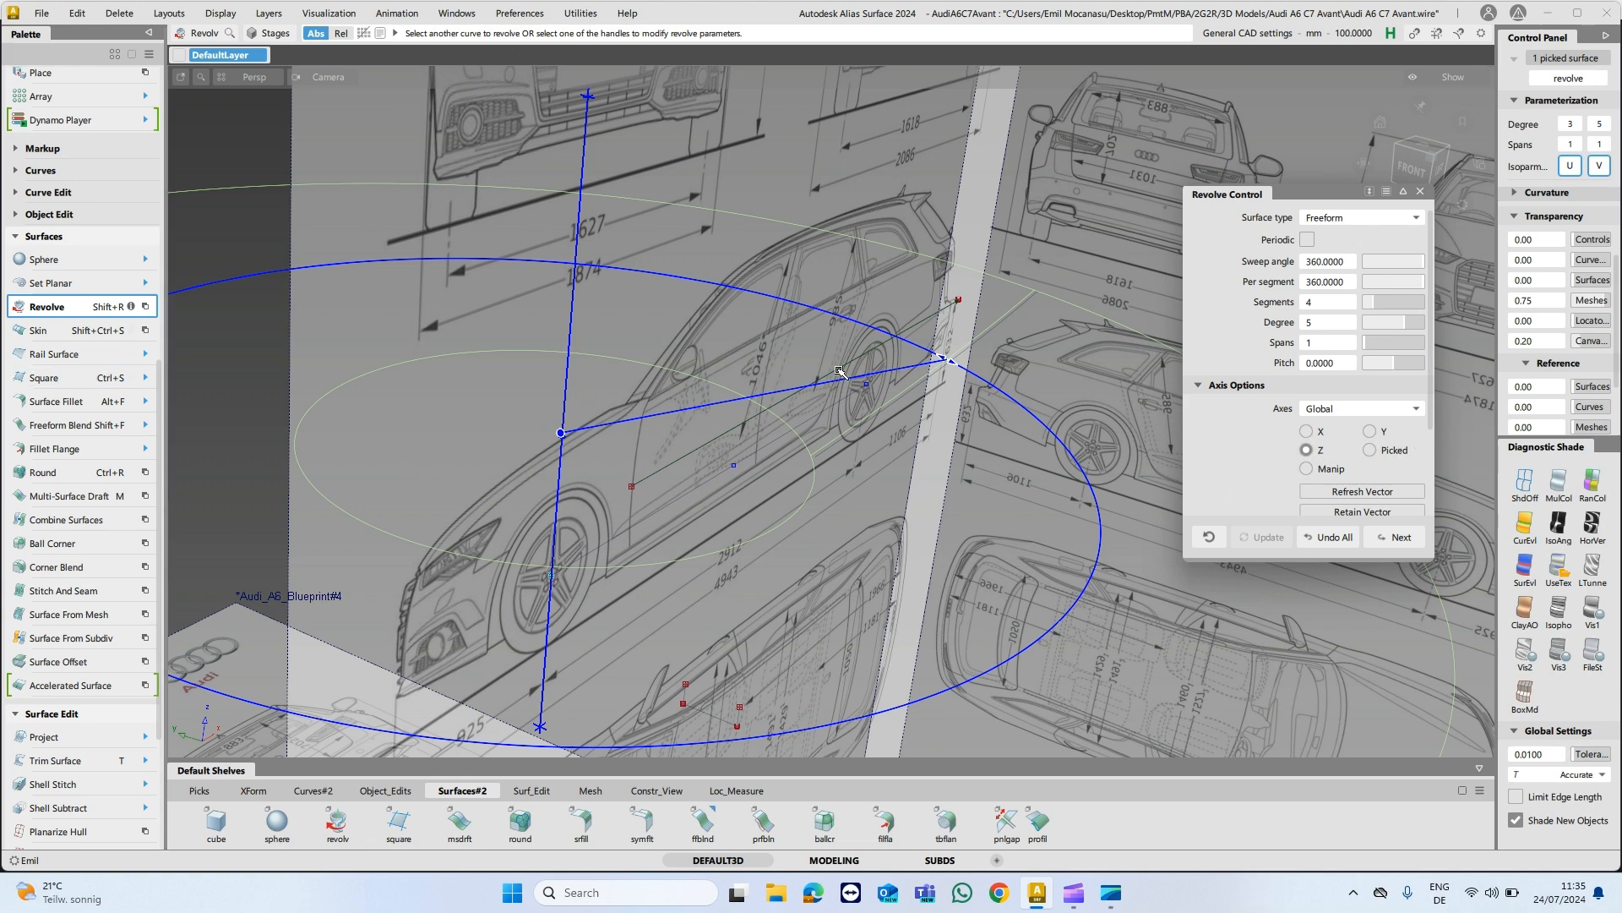
pyautogui.click(1307, 432)
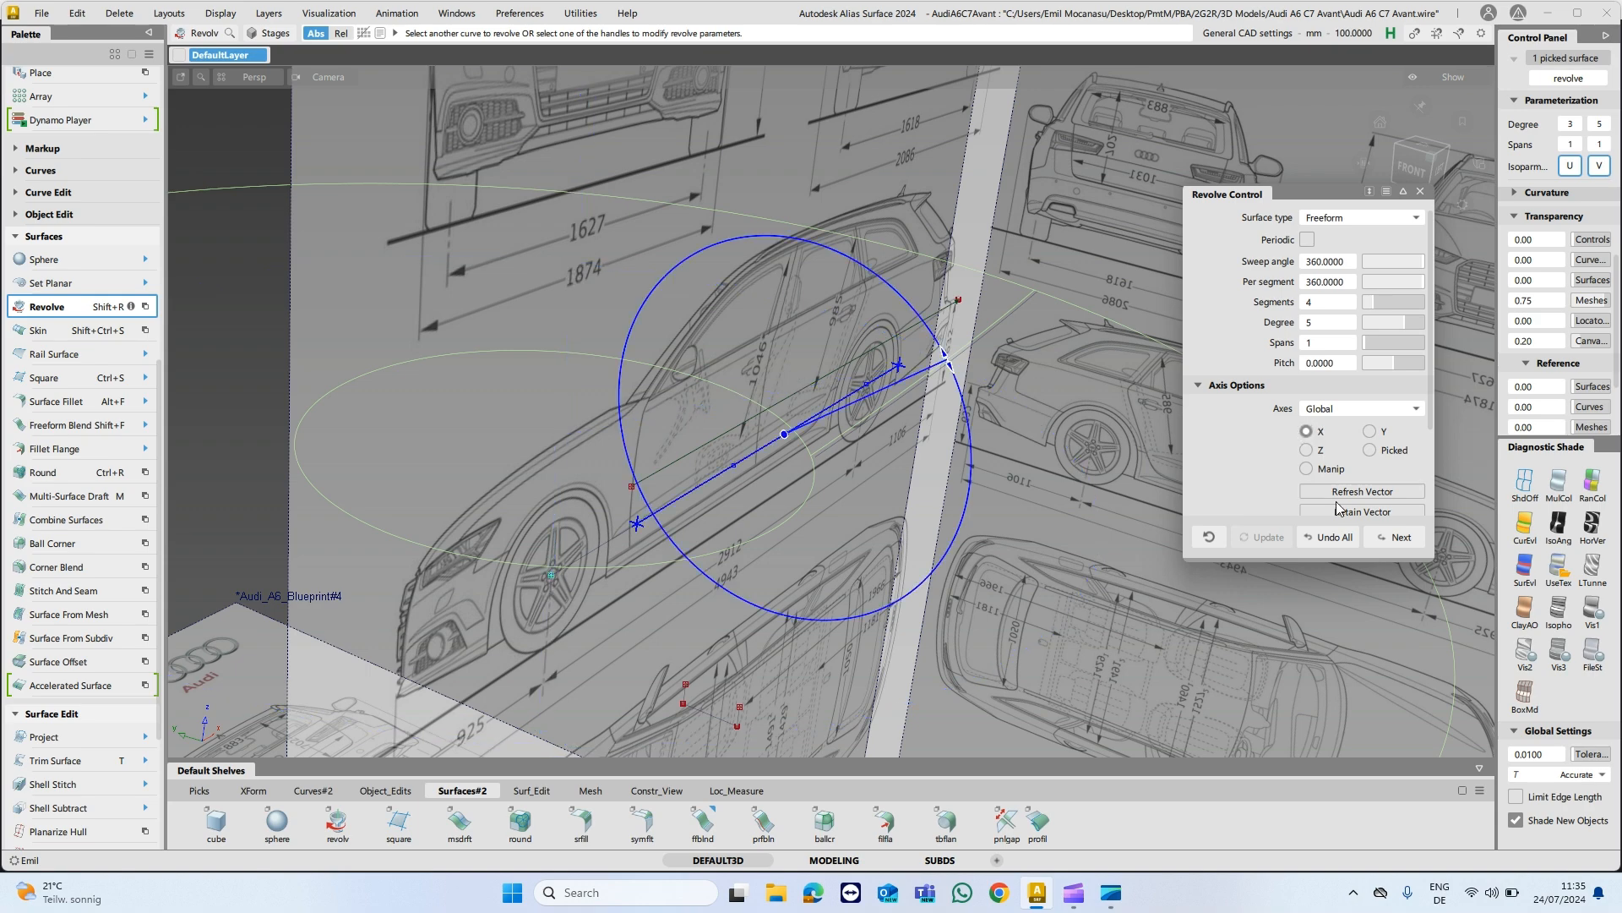
pyautogui.keyDown('alt'); pyautogui.keyDown('shift'); pyautogui.moveTo(997, 418); pyautogui.dragTo(909, 414, button='right'); pyautogui.keyUp('shift'); pyautogui.keyUp('alt')
pyautogui.scroll(-3, 1340, 448)
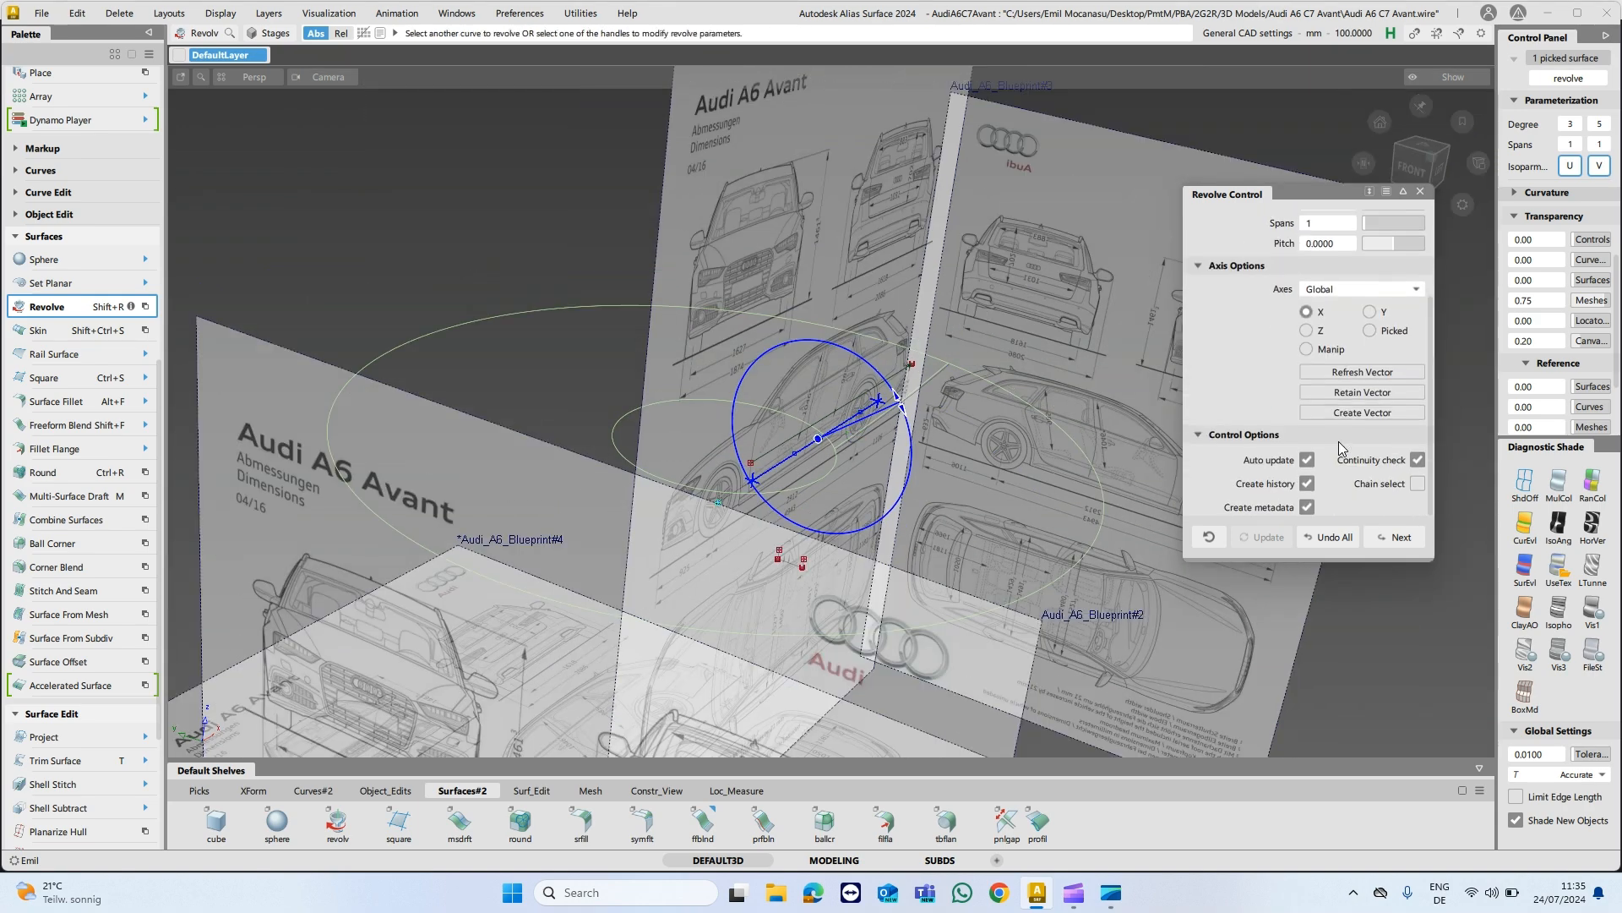
pyautogui.click(1392, 536)
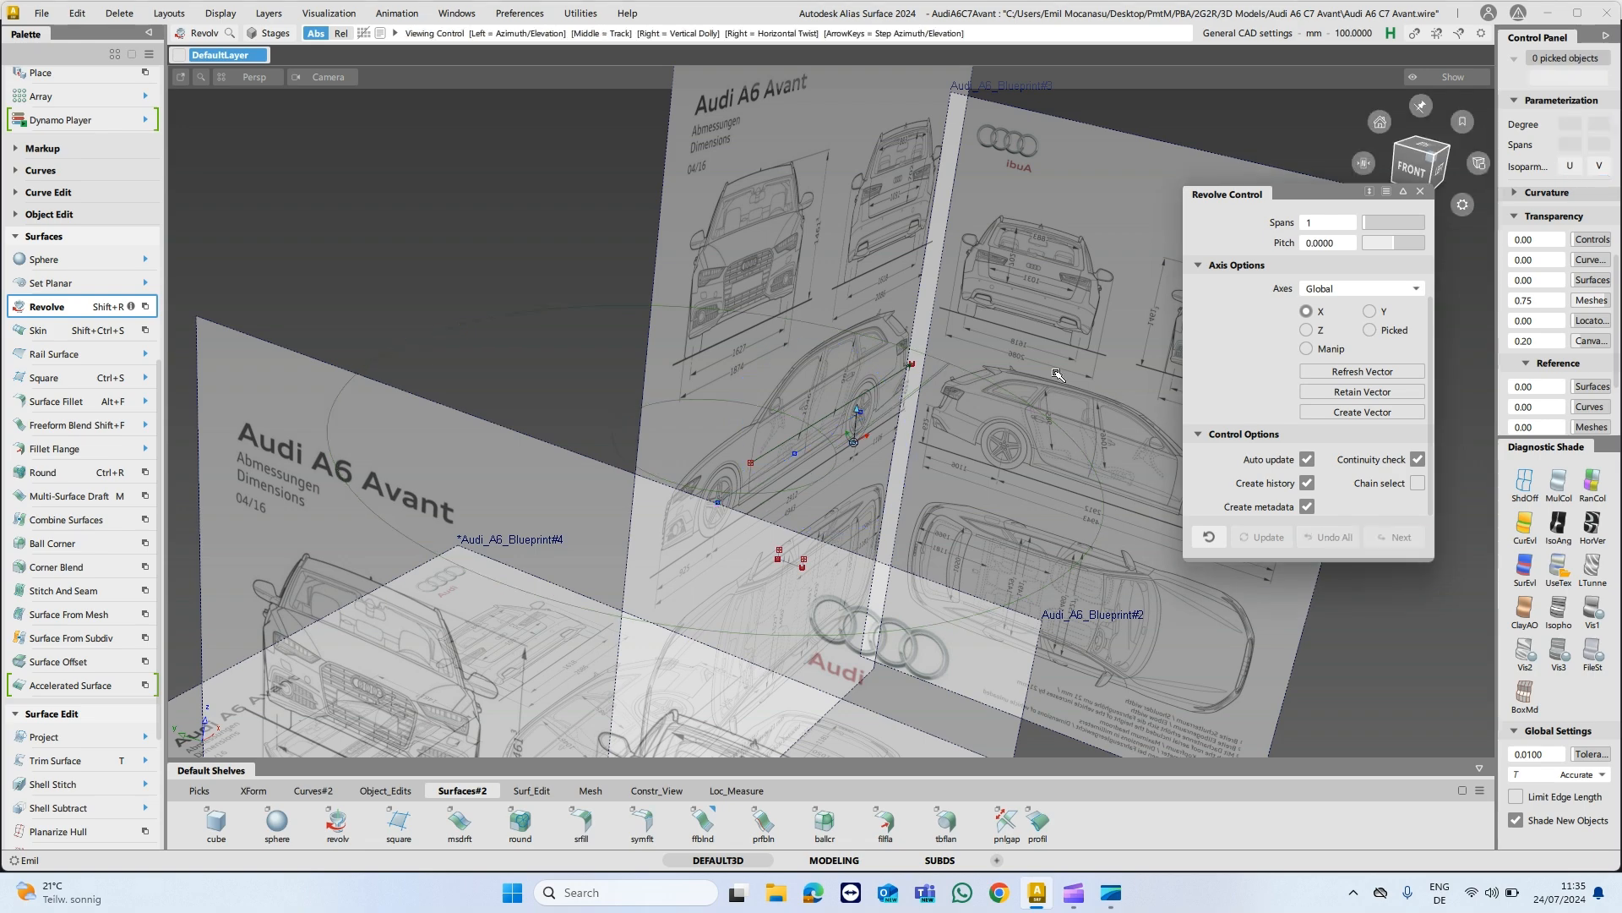
# Set the revolved surface's sweep angle to 360 degrees and display it with UseTex diagnostic shading.
pyautogui.keyDown('alt'); pyautogui.keyDown('shift'); pyautogui.moveTo(1001, 431); pyautogui.dragTo(913, 414); pyautogui.keyUp('shift'); pyautogui.keyUp('alt')
pyautogui.press('q')
pyautogui.click(961, 510)
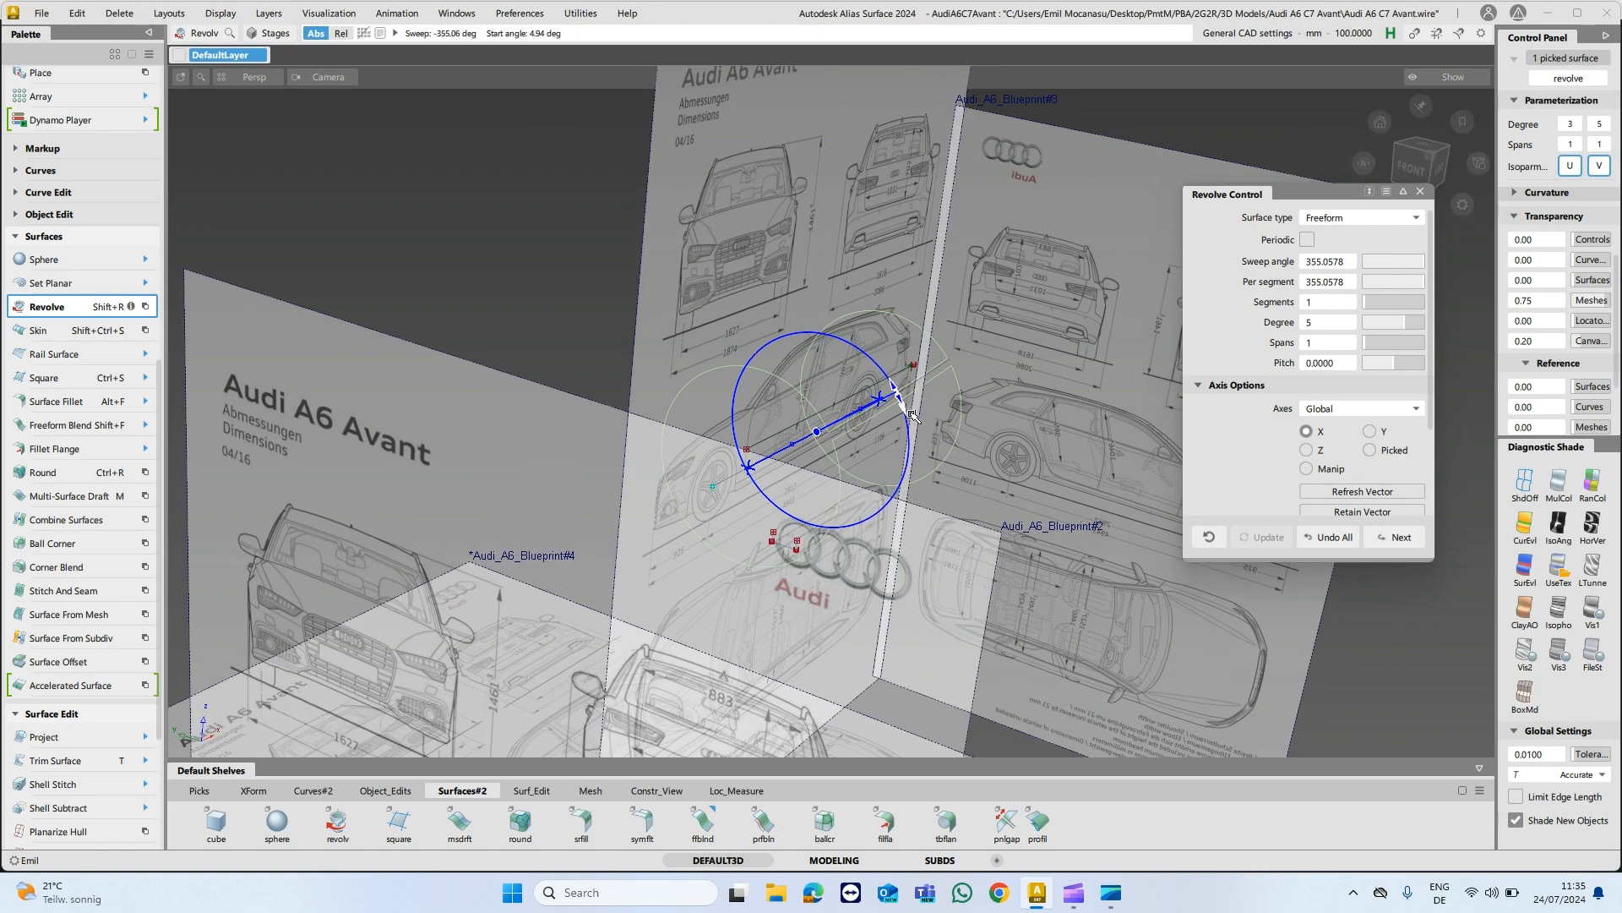
pyautogui.click(1352, 261)
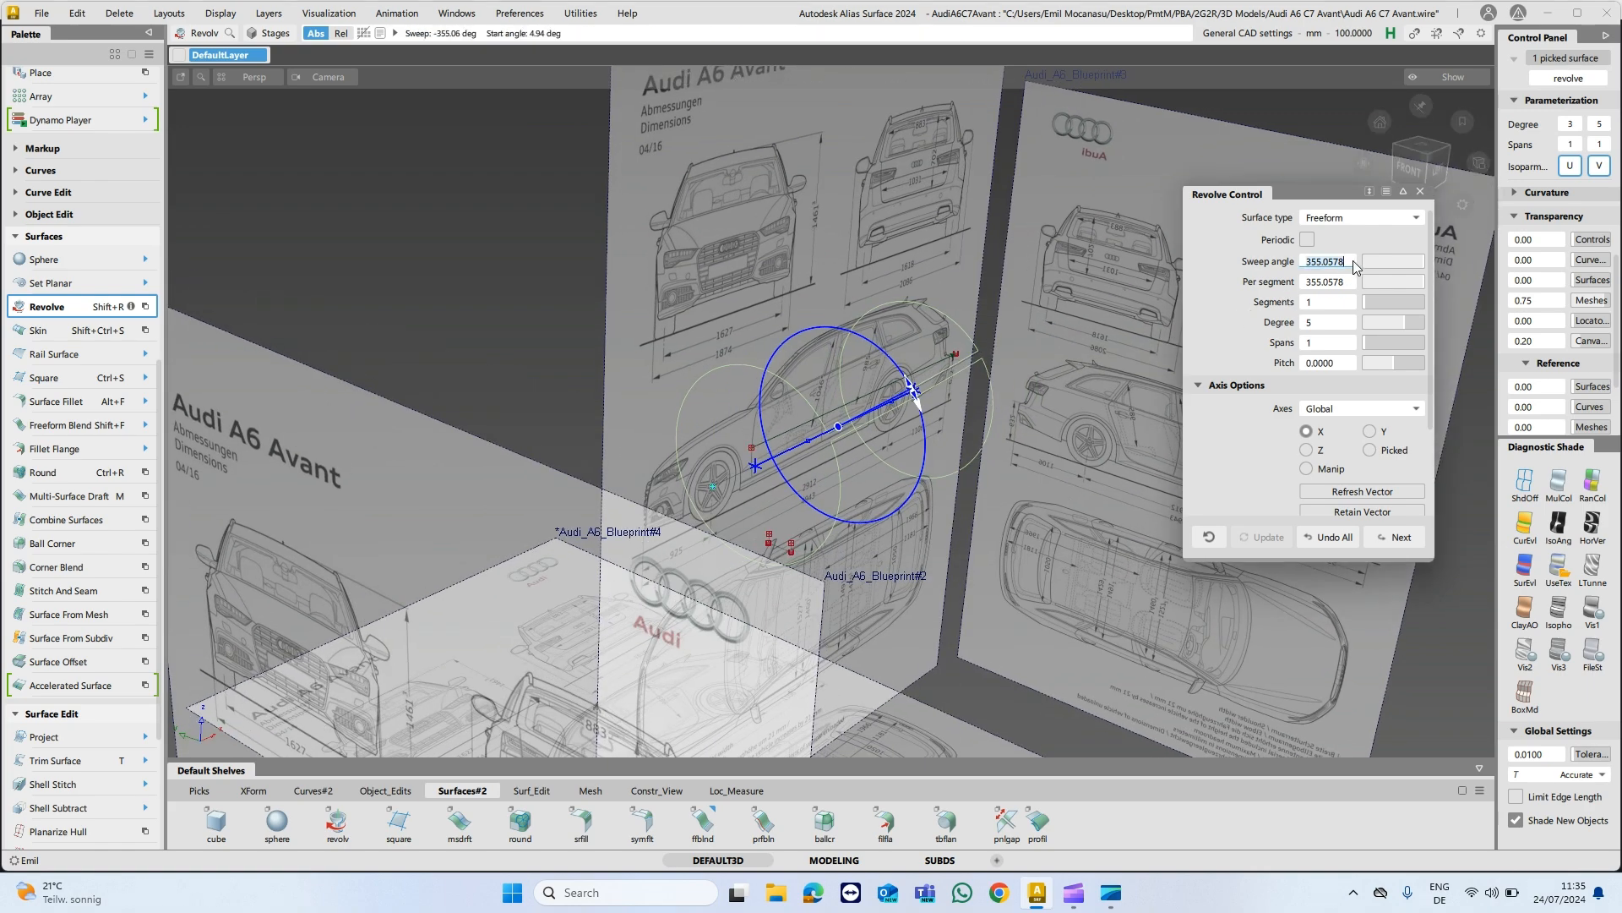
pyautogui.press('Return')
pyautogui.moveTo(778, 417)
pyautogui.keyDown('alt'); pyautogui.keyDown('shift'); pyautogui.mouseDown()
pyautogui.moveTo(776, 400)
pyautogui.moveTo(819, 390)
pyautogui.moveTo(806, 424)
pyautogui.mouseUp(); pyautogui.keyUp('shift'); pyautogui.keyUp('alt')
pyautogui.press('space')
pyautogui.click(1558, 568)
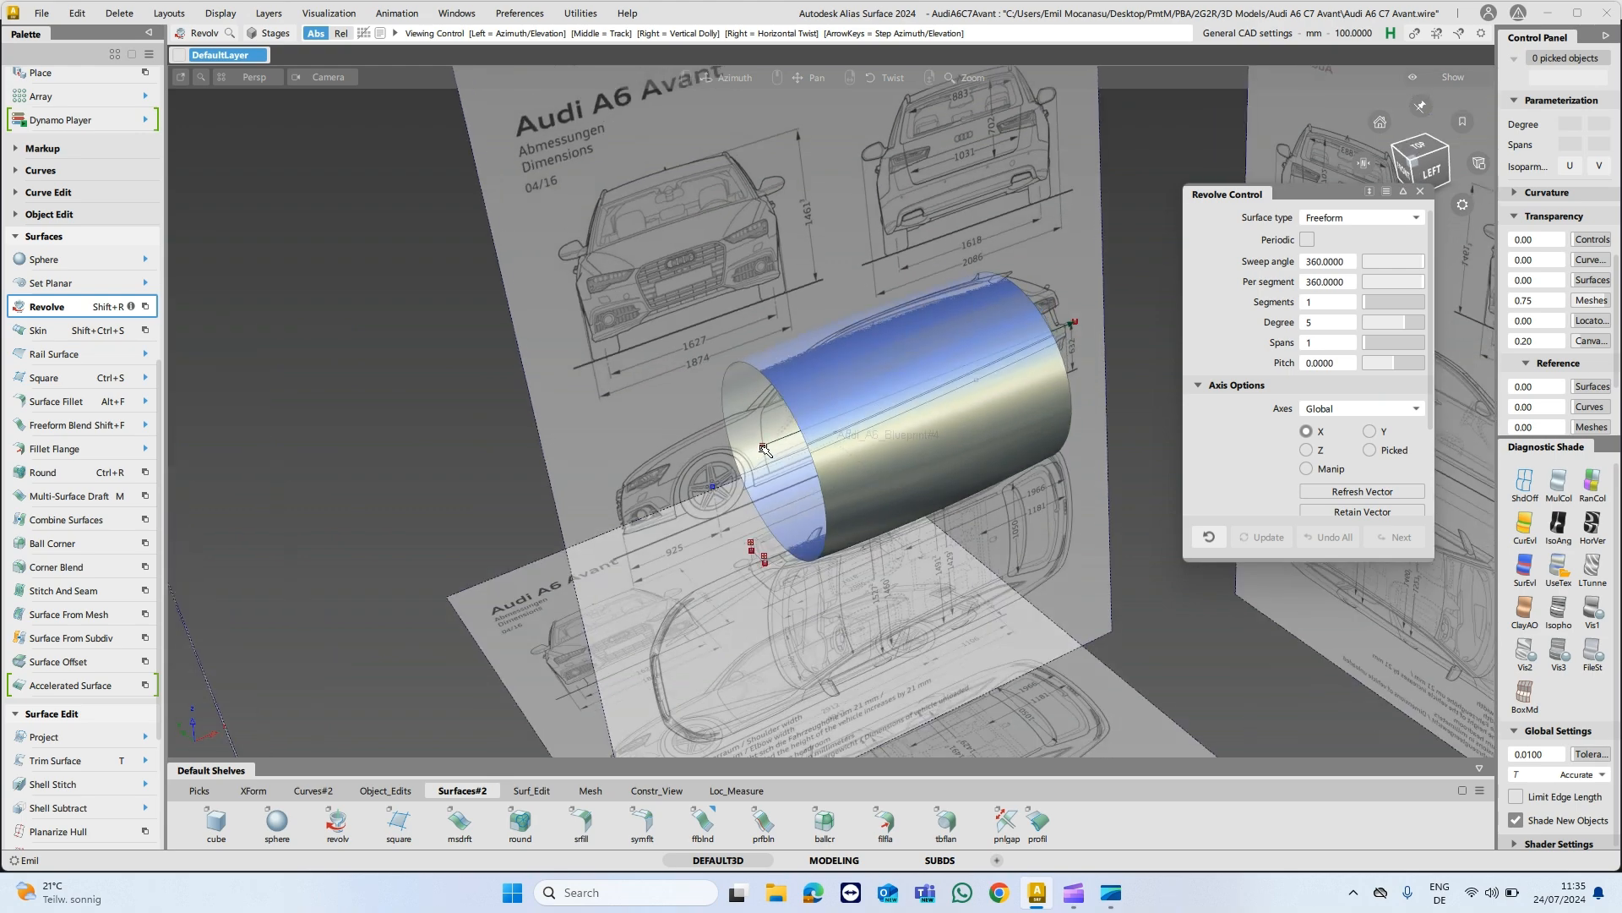
# Examine the shaded revolved surface against the front-view blueprint and from a perspective angle.
pyautogui.click(1409, 152)
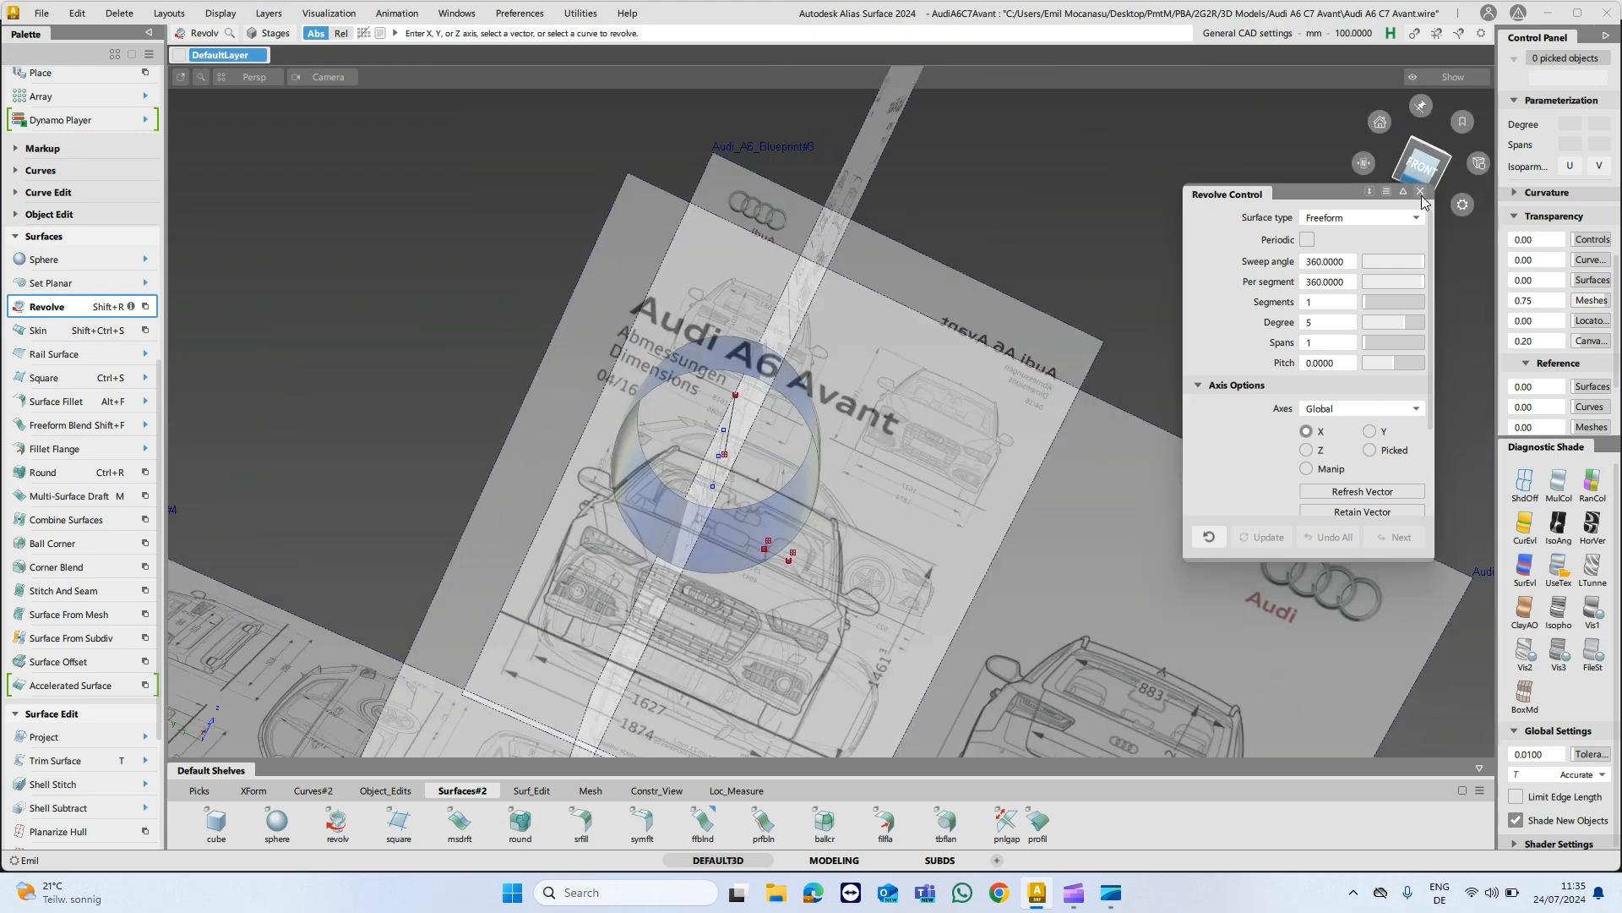
pyautogui.click(1420, 161)
pyautogui.keyDown('alt'); pyautogui.keyDown('shift'); pyautogui.moveTo(970, 571); pyautogui.dragTo(1010, 283, button='right'); pyautogui.keyUp('shift'); pyautogui.keyUp('alt')
pyautogui.keyDown('alt'); pyautogui.keyDown('shift'); pyautogui.moveTo(633, 398); pyautogui.dragTo(881, 377, button='middle'); pyautogui.keyUp('shift'); pyautogui.keyUp('alt')
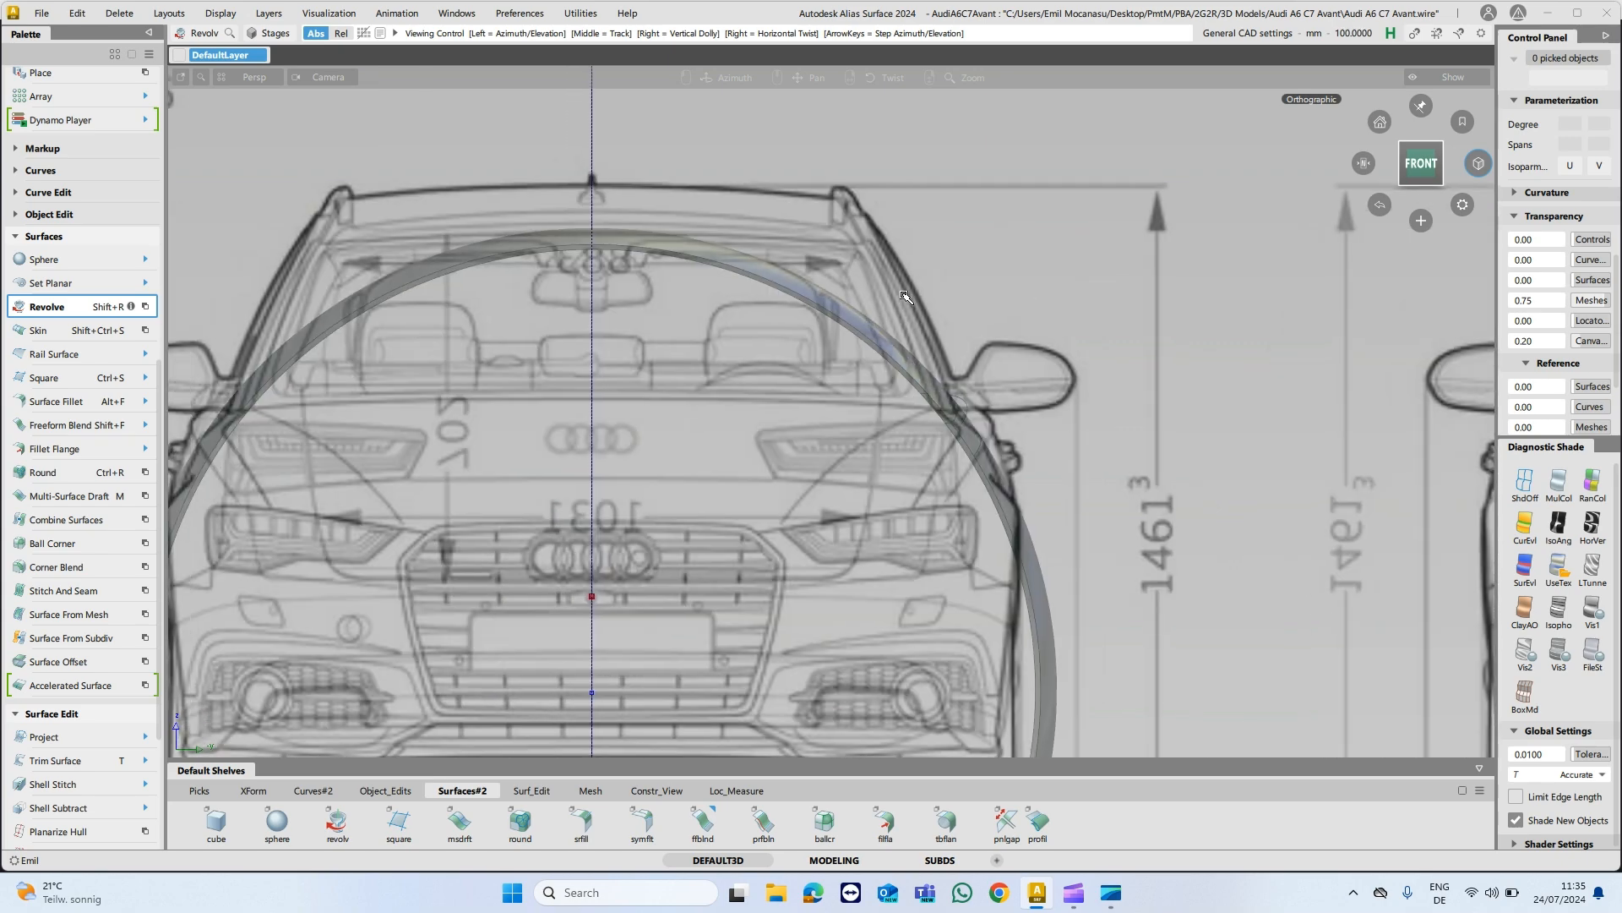
pyautogui.keyDown('alt'); pyautogui.keyDown('shift'); pyautogui.moveTo(1048, 301); pyautogui.dragTo(1044, 377, button='right'); pyautogui.keyUp('shift'); pyautogui.keyUp('alt')
pyautogui.keyDown('alt'); pyautogui.keyDown('shift'); pyautogui.moveTo(1044, 377); pyautogui.dragTo(764, 439); pyautogui.keyUp('shift'); pyautogui.keyUp('alt')
pyautogui.keyDown('alt'); pyautogui.keyDown('shift'); pyautogui.moveTo(1135, 247); pyautogui.dragTo(1136, 279, button='right'); pyautogui.keyUp('shift'); pyautogui.keyUp('alt')
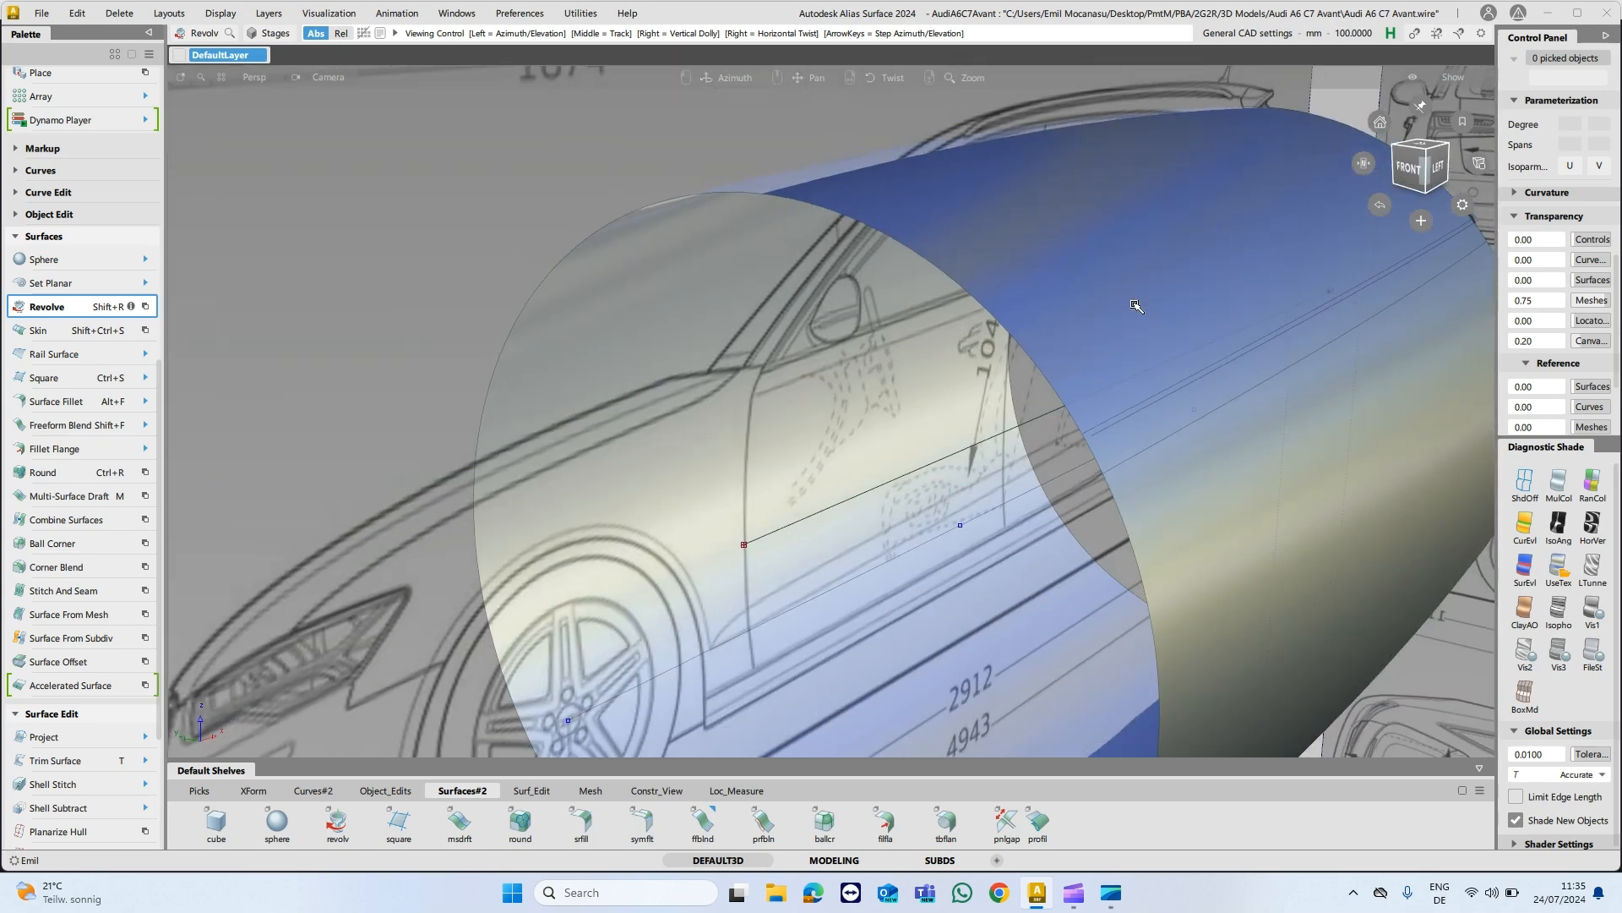
pyautogui.keyDown('alt'); pyautogui.keyDown('shift'); pyautogui.moveTo(1135, 304); pyautogui.dragTo(1180, 304); pyautogui.keyUp('shift'); pyautogui.keyUp('alt')
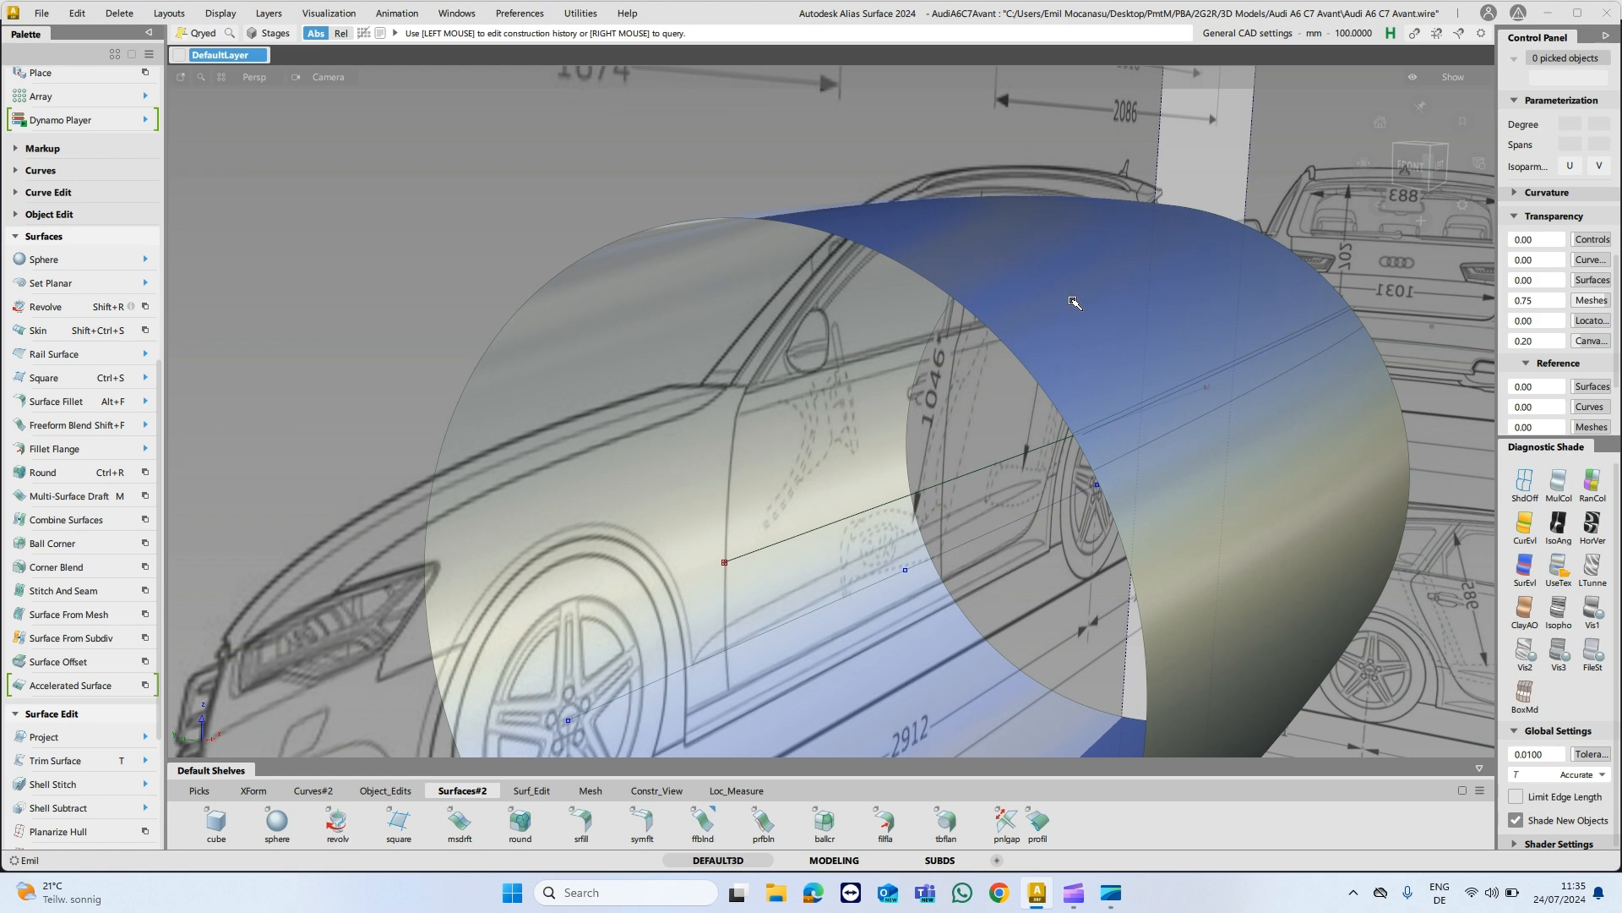
# Query-edit the revolved beltline surface and try the global Y axis as its revolve axis.
pyautogui.click(1075, 304)
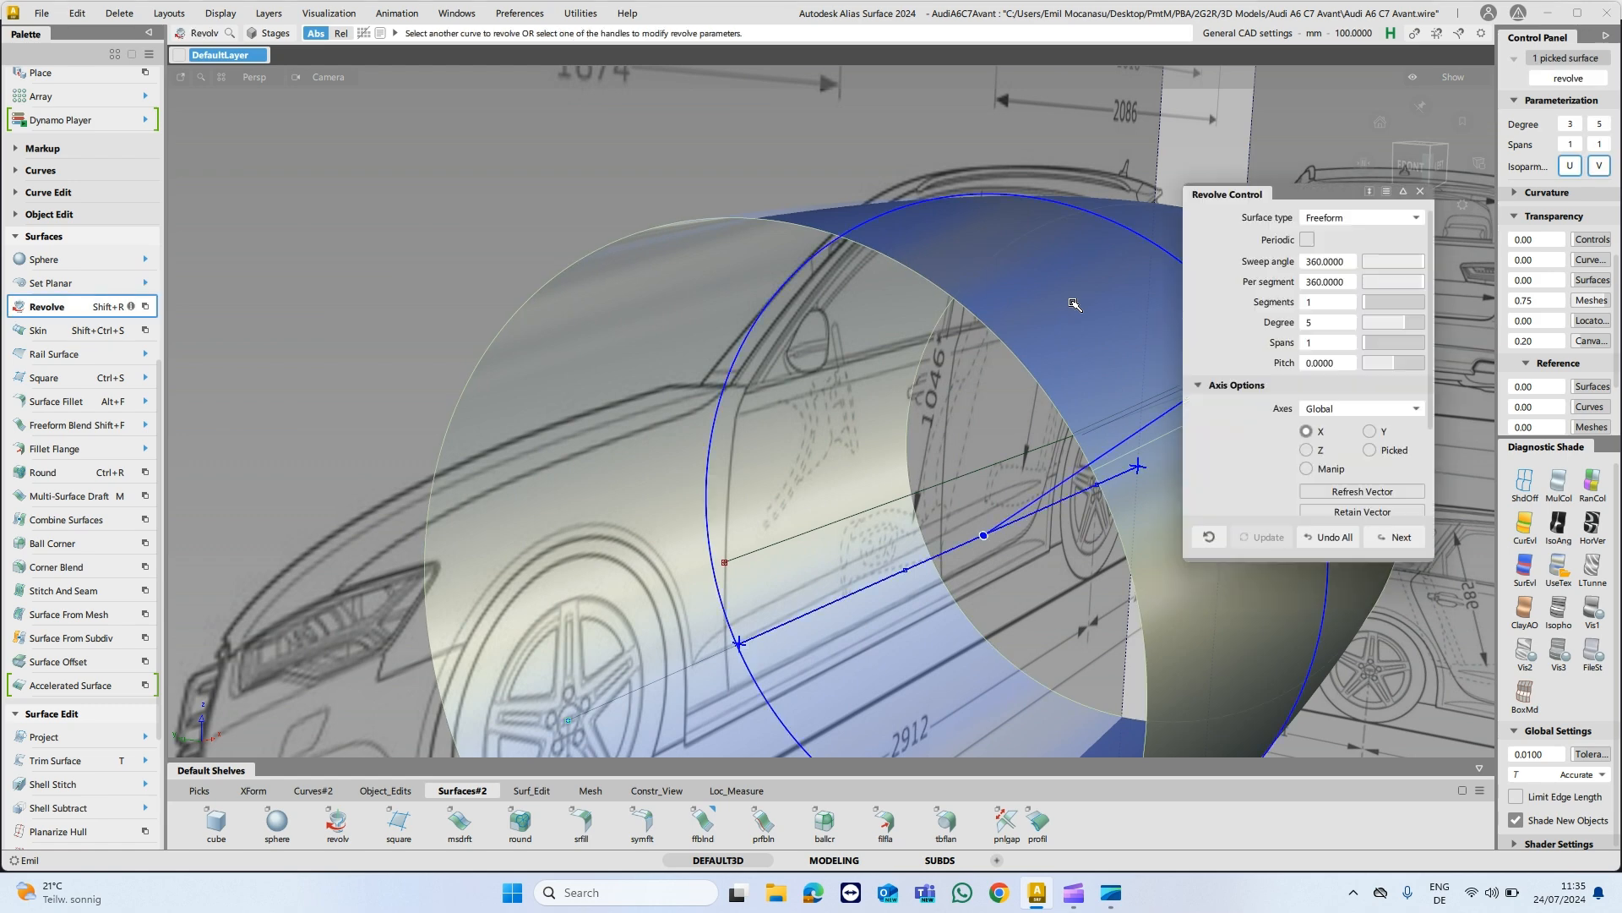
pyautogui.click(1370, 432)
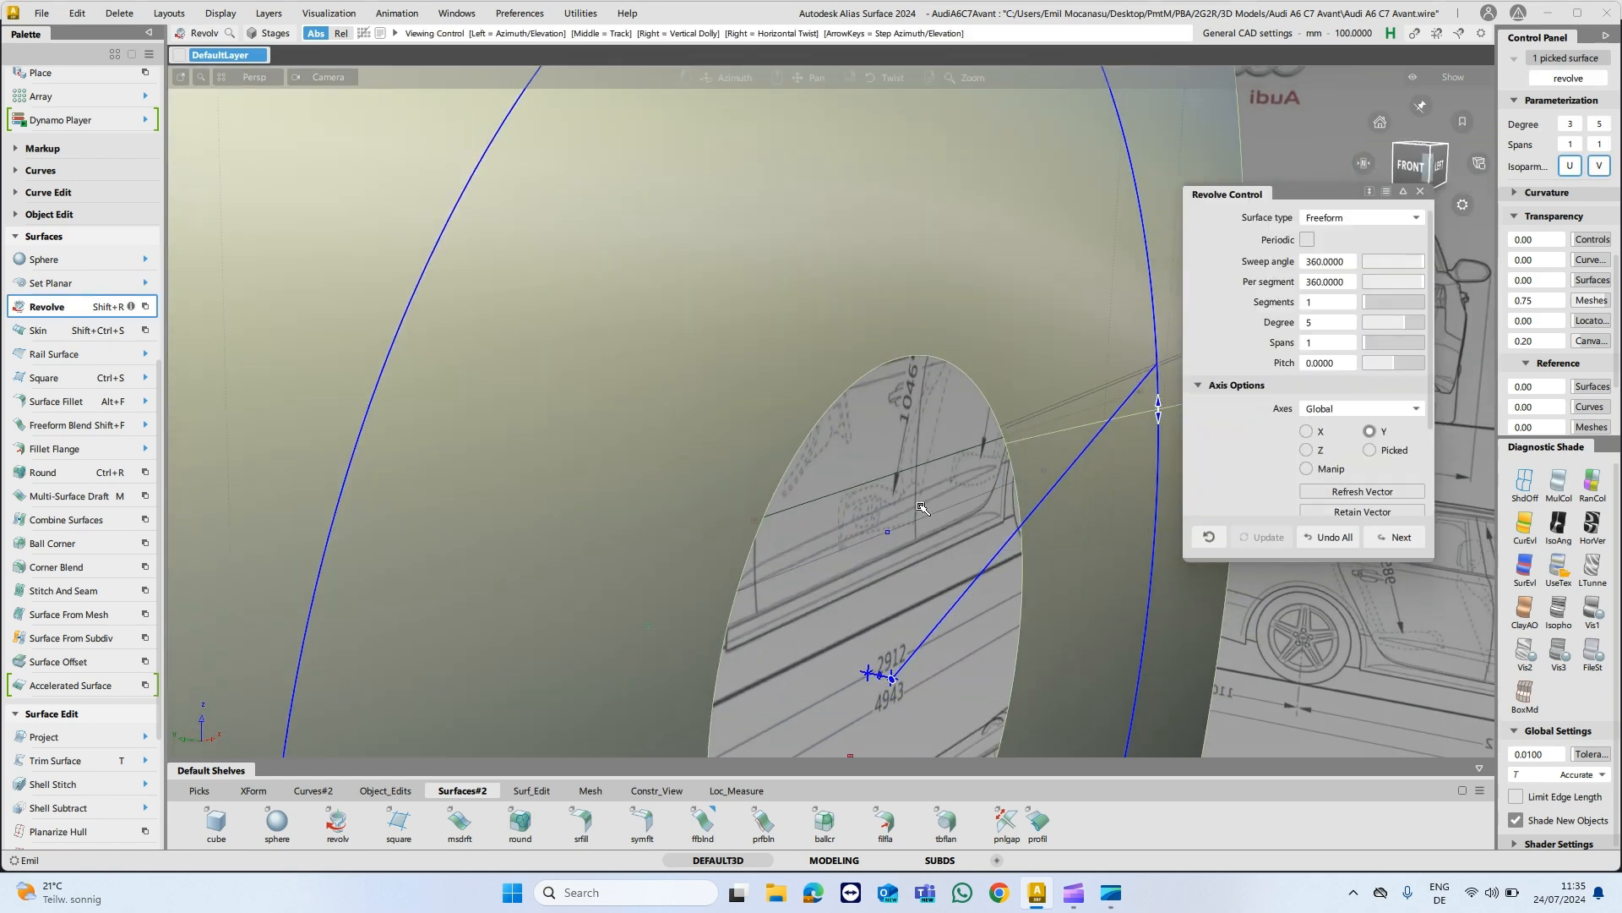
pyautogui.keyDown('alt'); pyautogui.keyDown('shift'); pyautogui.moveTo(923, 508); pyautogui.dragTo(771, 422); pyautogui.keyUp('shift'); pyautogui.keyUp('alt')
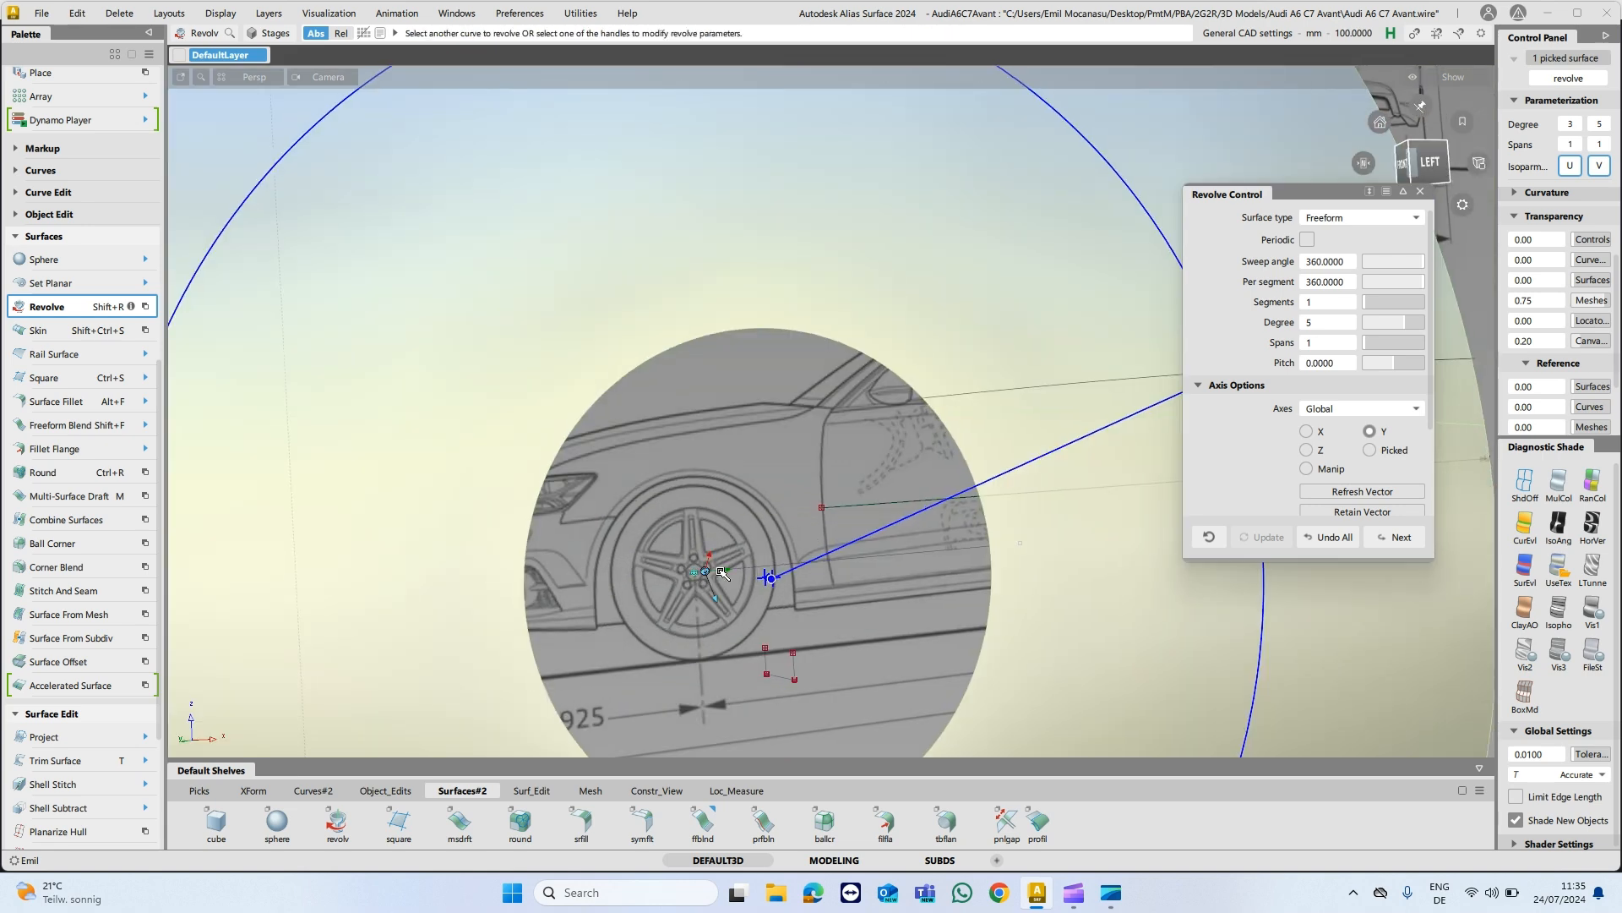
pyautogui.keyDown('alt'); pyautogui.keyDown('shift'); pyautogui.moveTo(706, 572); pyautogui.dragTo(807, 614); pyautogui.keyUp('shift'); pyautogui.keyUp('alt')
pyautogui.keyDown('alt'); pyautogui.keyDown('shift'); pyautogui.moveTo(806, 614); pyautogui.dragTo(850, 487, button='right'); pyautogui.keyUp('shift'); pyautogui.keyUp('alt')
pyautogui.keyDown('alt'); pyautogui.keyDown('shift'); pyautogui.moveTo(606, 579); pyautogui.dragTo(927, 561); pyautogui.keyUp('shift'); pyautogui.keyUp('alt')
pyautogui.keyDown('alt'); pyautogui.keyDown('shift'); pyautogui.moveTo(927, 561); pyautogui.dragTo(912, 547, button='right'); pyautogui.keyUp('shift'); pyautogui.keyUp('alt')
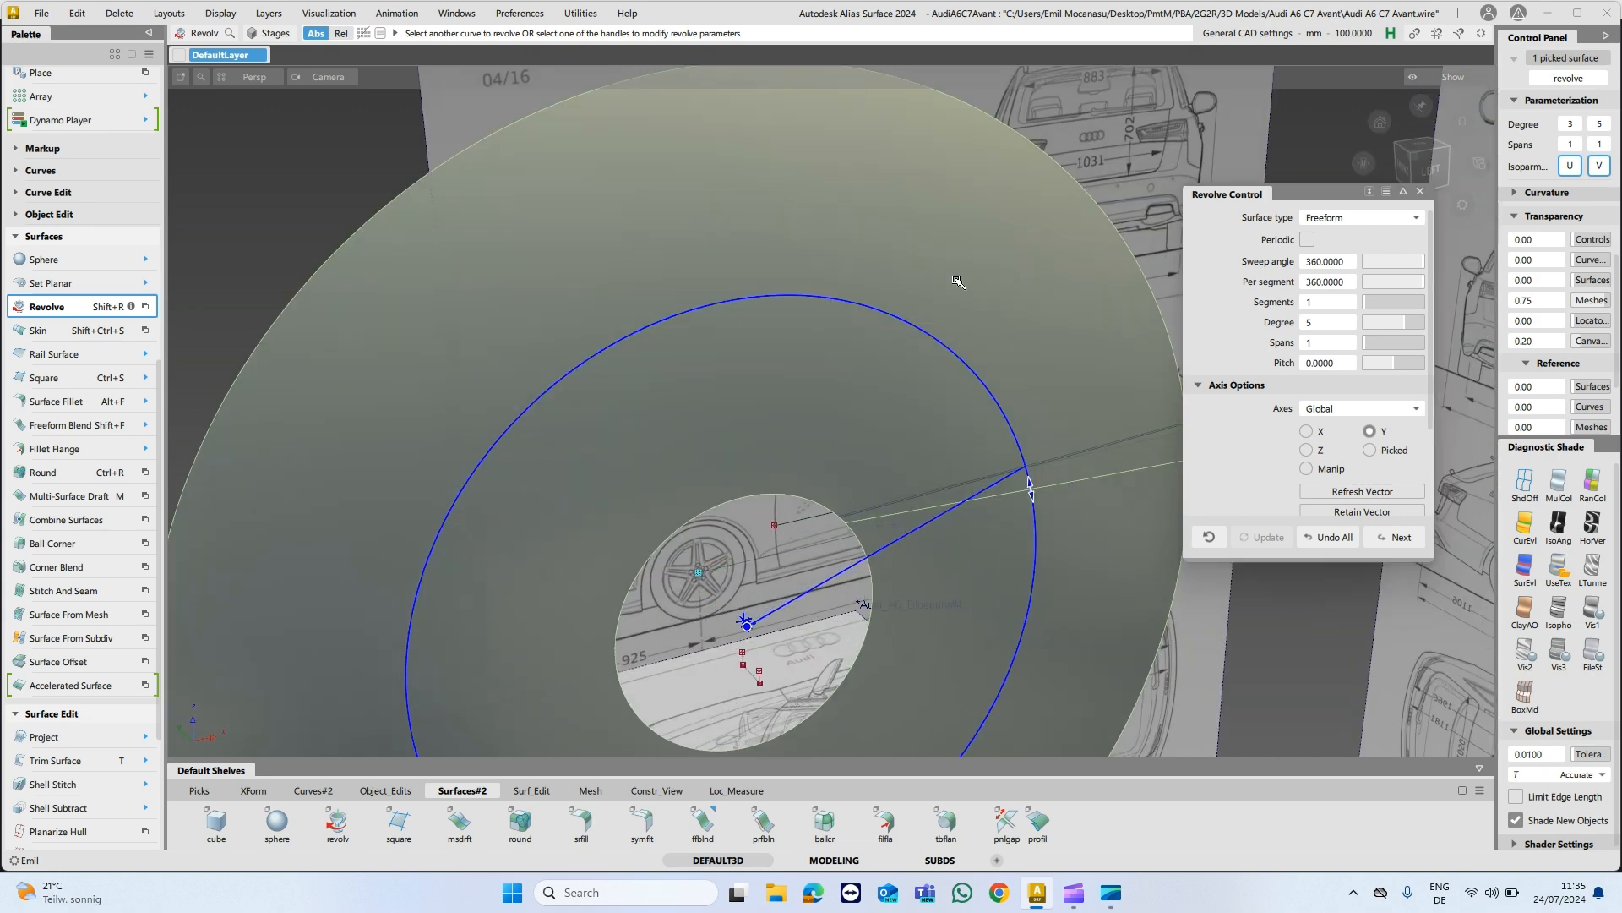
pyautogui.moveTo(761, 562)
pyautogui.keyDown('alt'); pyautogui.keyDown('shift'); pyautogui.mouseDown()
pyautogui.moveTo(813, 514)
pyautogui.moveTo(757, 585)
pyautogui.mouseUp(); pyautogui.keyUp('shift'); pyautogui.keyUp('alt')
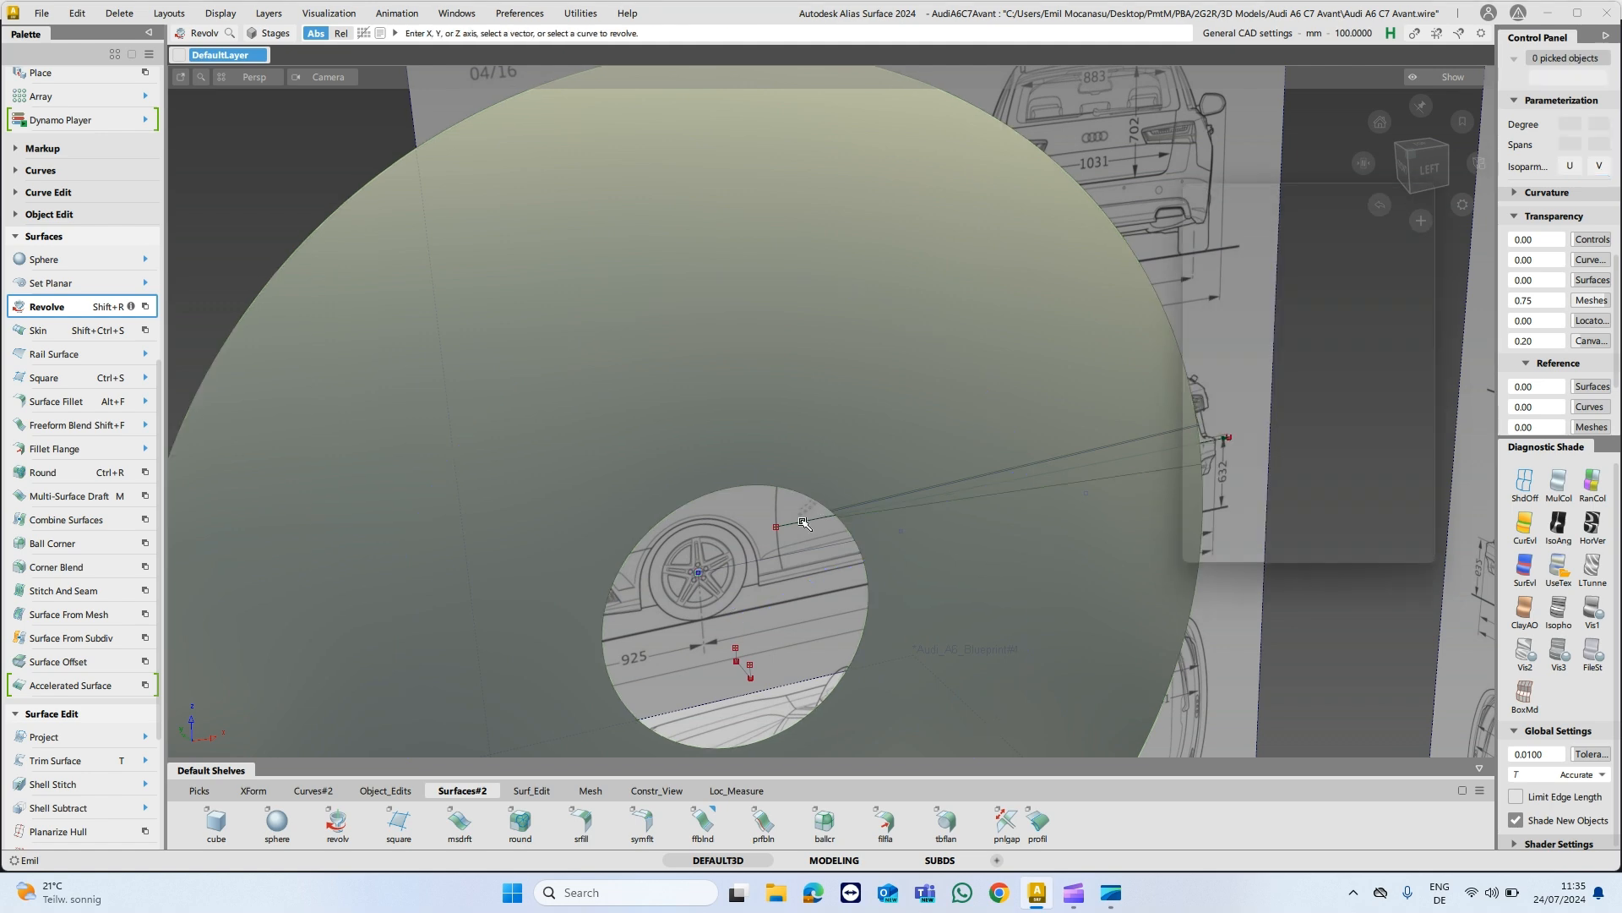
pyautogui.keyDown('alt'); pyautogui.keyDown('shift'); pyautogui.moveTo(826, 523); pyautogui.dragTo(906, 571); pyautogui.keyUp('shift'); pyautogui.keyUp('alt')
pyautogui.keyDown('alt'); pyautogui.keyDown('shift'); pyautogui.moveTo(906, 572); pyautogui.dragTo(1070, 316, button='right'); pyautogui.keyUp('shift'); pyautogui.keyUp('alt')
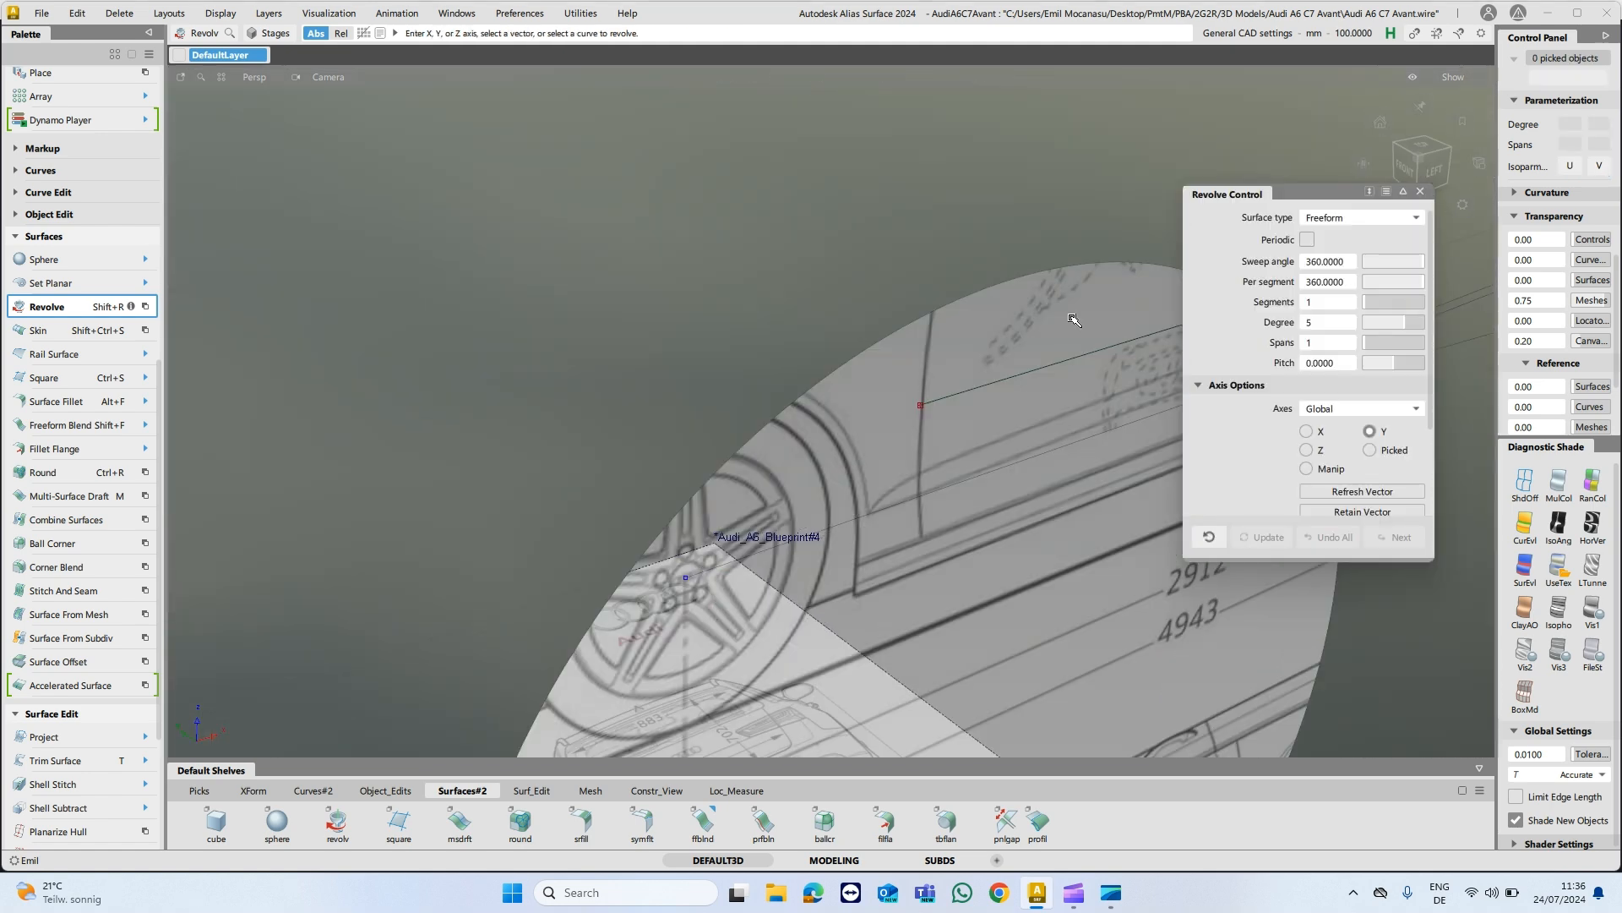
# Pick the beltline curve on its own and place its pivot at the curve's front end.
pyautogui.keyDown('alt'); pyautogui.keyDown('shift'); pyautogui.moveTo(999, 318); pyautogui.dragTo(833, 380, button='middle'); pyautogui.keyUp('shift'); pyautogui.keyUp('alt')
pyautogui.keyDown('ctrl'); pyautogui.keyDown('shift'); pyautogui.moveTo(833, 381); pyautogui.dragTo(1143, 422); pyautogui.keyUp('shift'); pyautogui.keyUp('ctrl')
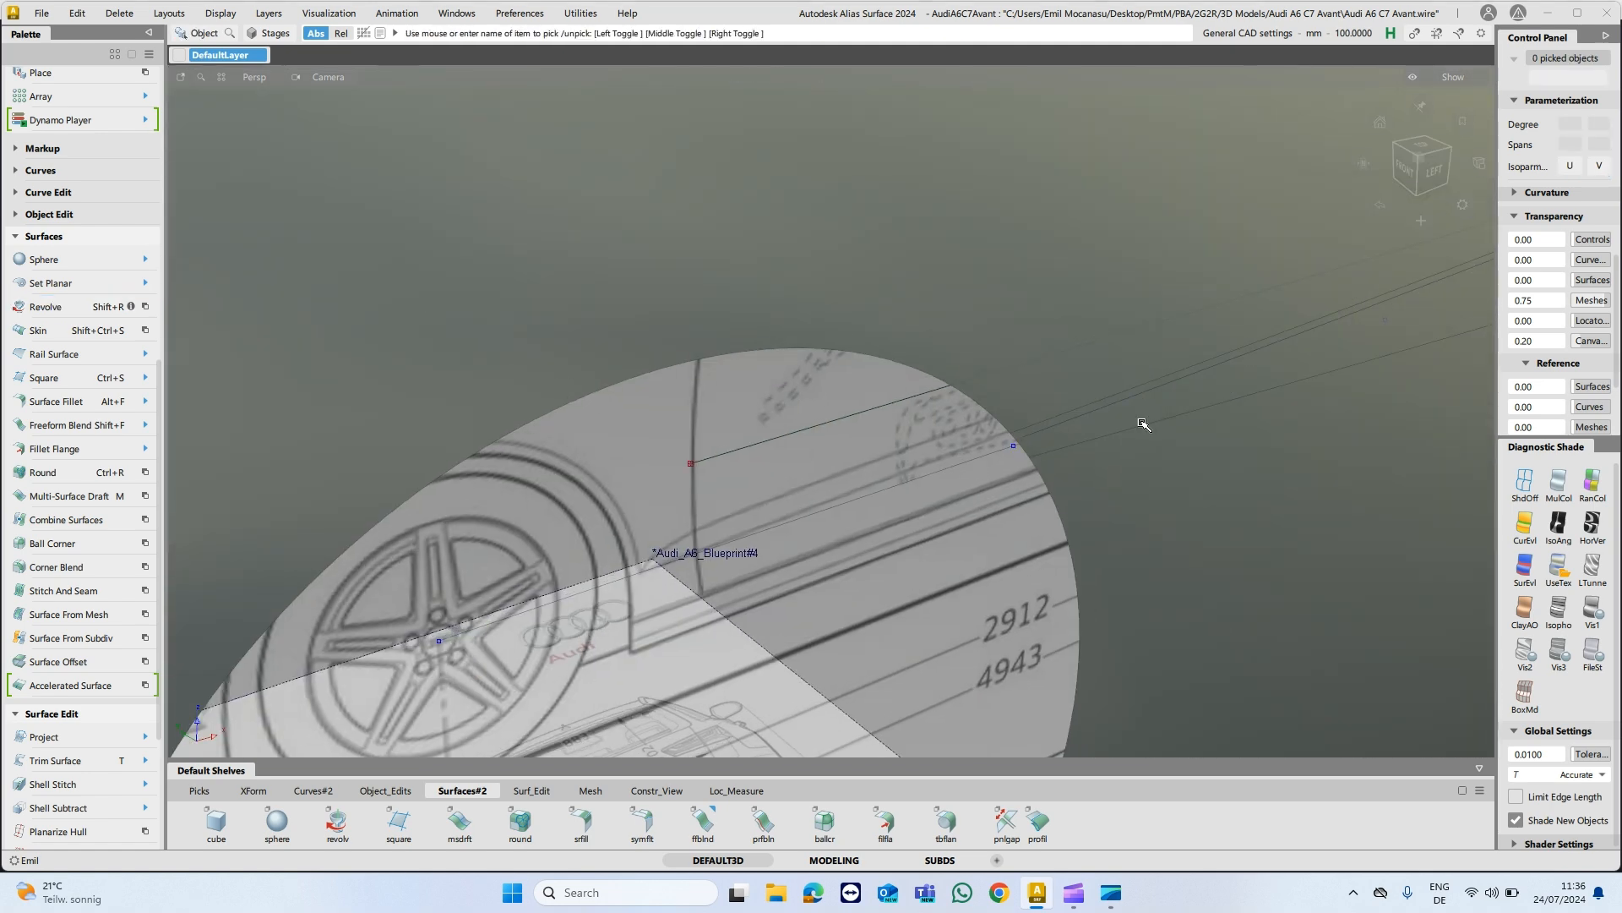
pyautogui.click(1040, 420)
pyautogui.keyDown('ctrl'); pyautogui.keyDown('shift'); pyautogui.moveTo(651, 506); pyautogui.dragTo(724, 479); pyautogui.keyUp('shift'); pyautogui.keyUp('ctrl')
pyautogui.click(1031, 428)
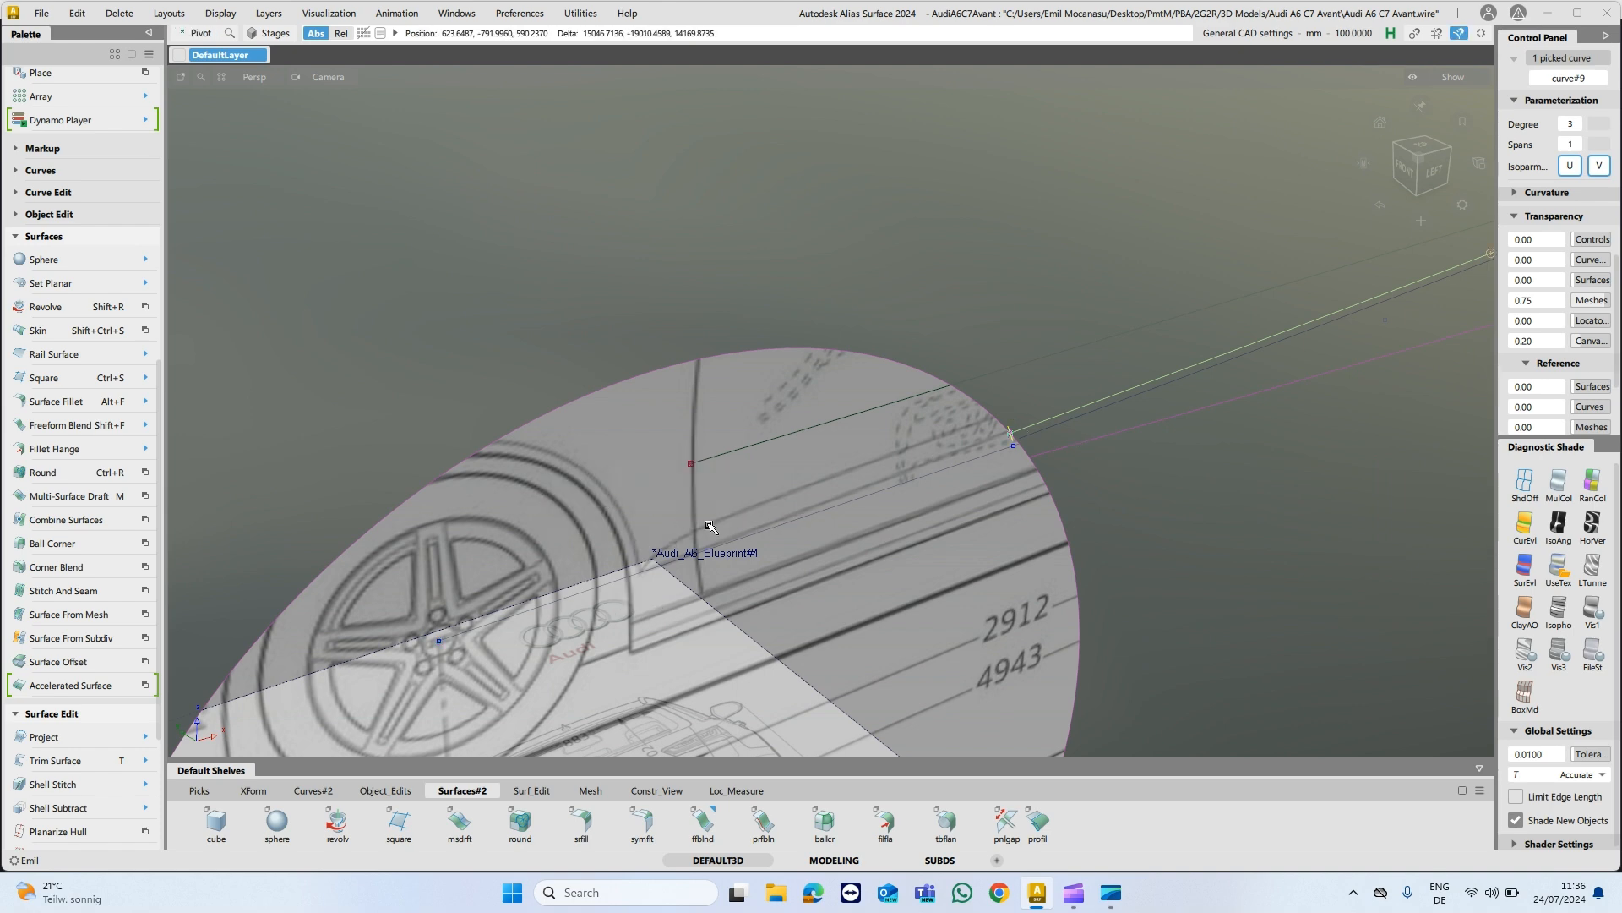
# Query-edit the revolved surface, switch its axes from Global to Local and reduce its sweep angle to 339.8217 degrees.
pyautogui.hotkey('shift', 'r')
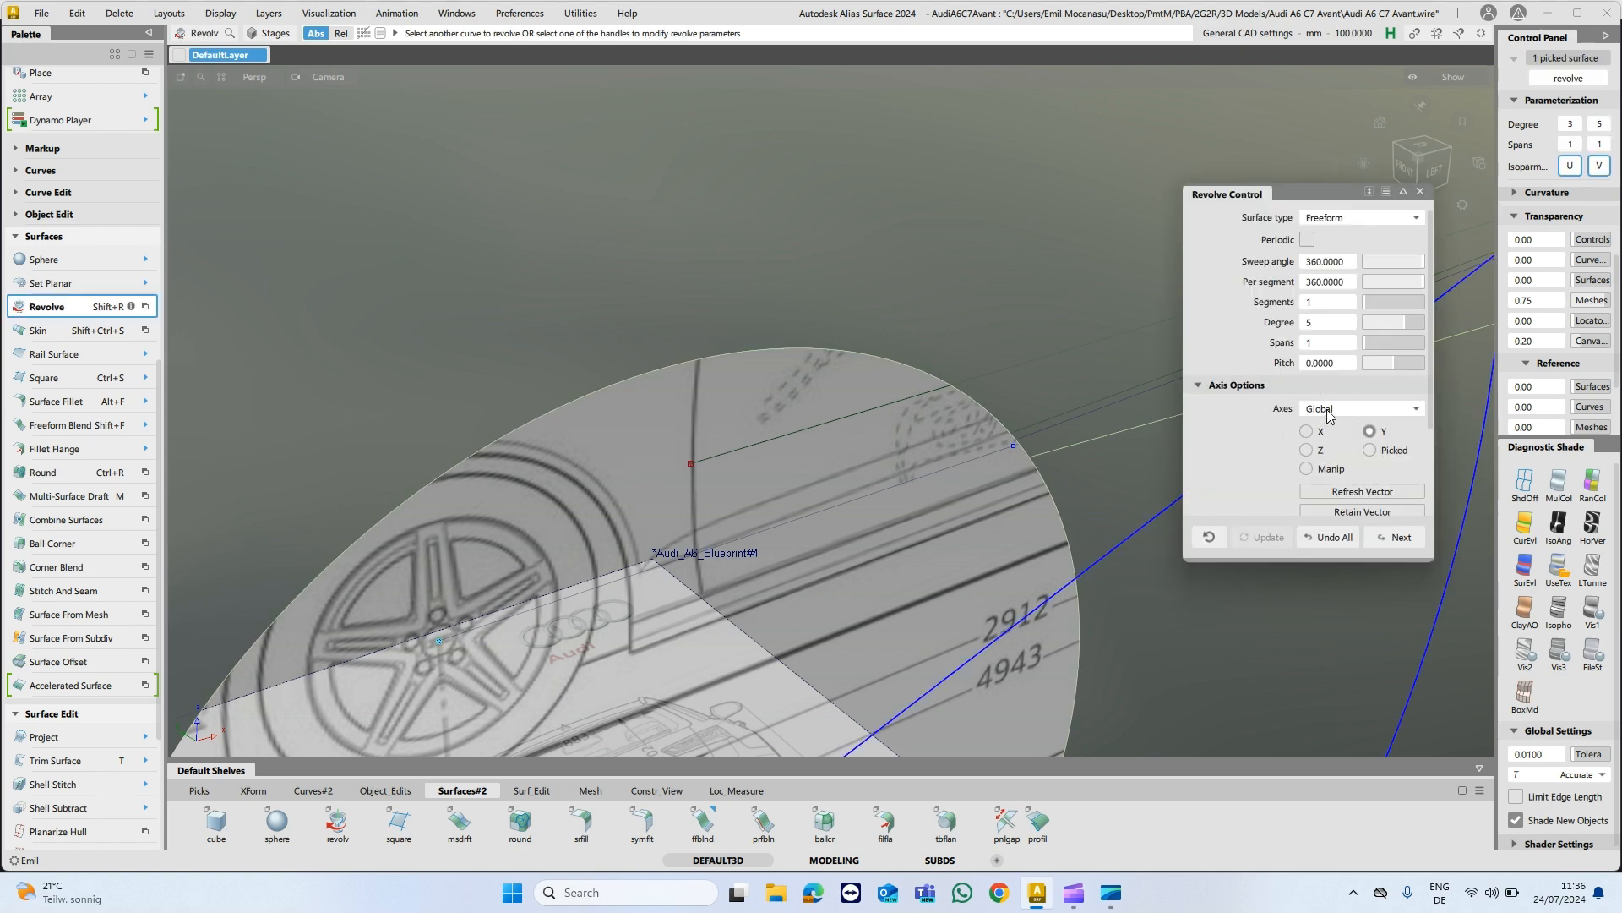
pyautogui.click(1341, 410)
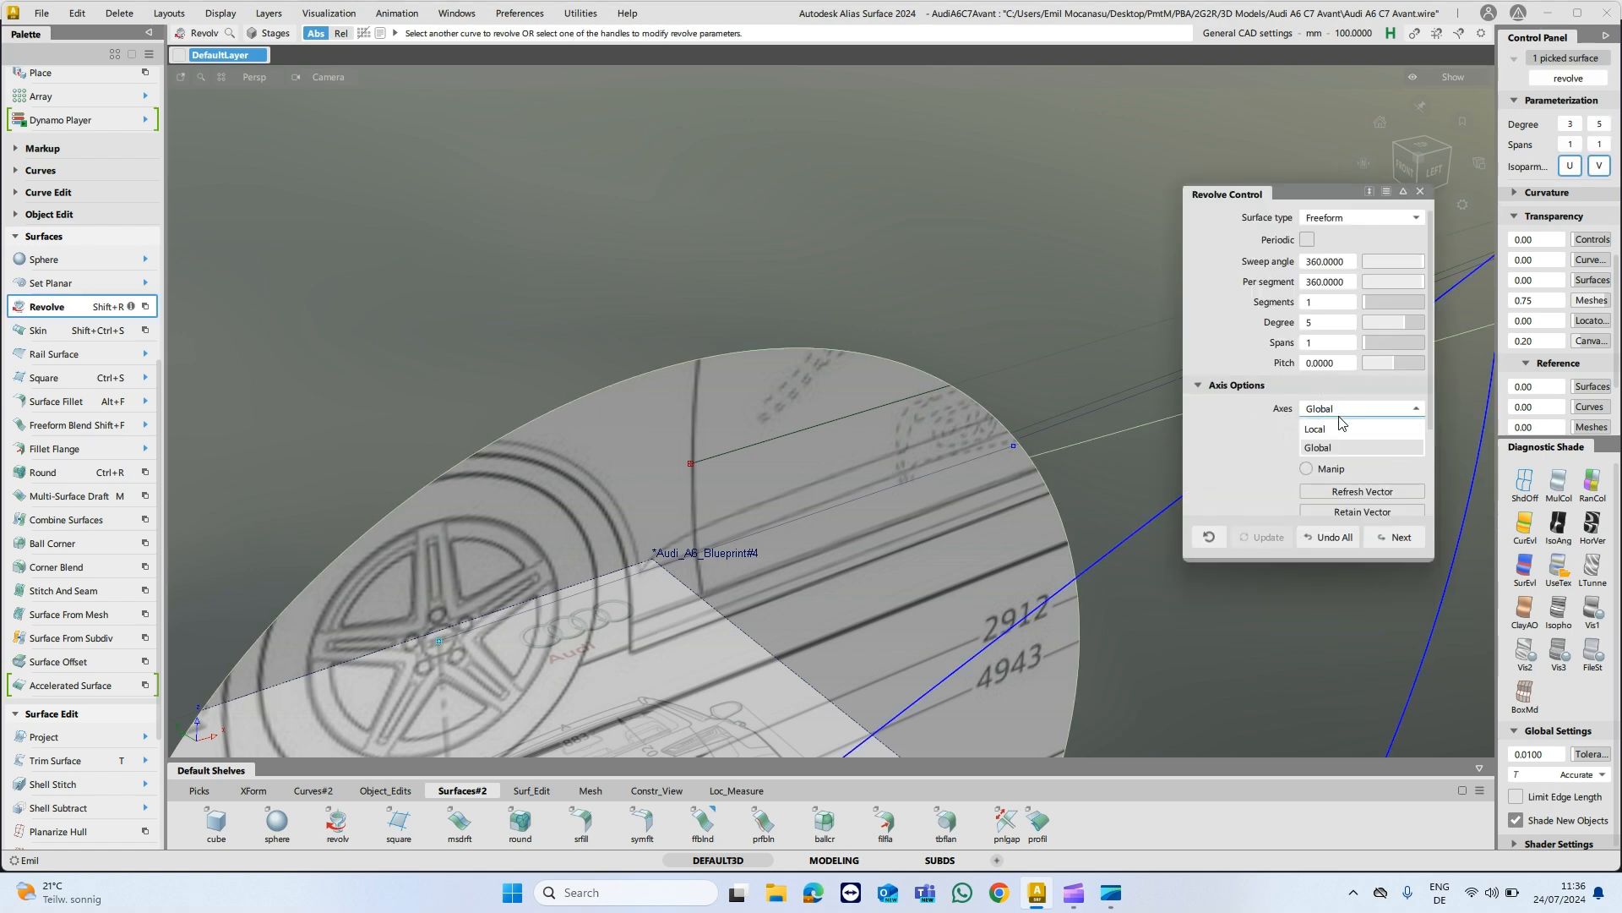
pyautogui.click(1314, 437)
pyautogui.keyDown('alt'); pyautogui.keyDown('shift'); pyautogui.moveTo(1079, 305); pyautogui.dragTo(812, 463, button='right'); pyautogui.keyUp('shift'); pyautogui.keyUp('alt')
pyautogui.keyDown('alt'); pyautogui.keyDown('shift'); pyautogui.moveTo(722, 488); pyautogui.dragTo(752, 436, button='middle'); pyautogui.keyUp('shift'); pyautogui.keyUp('alt')
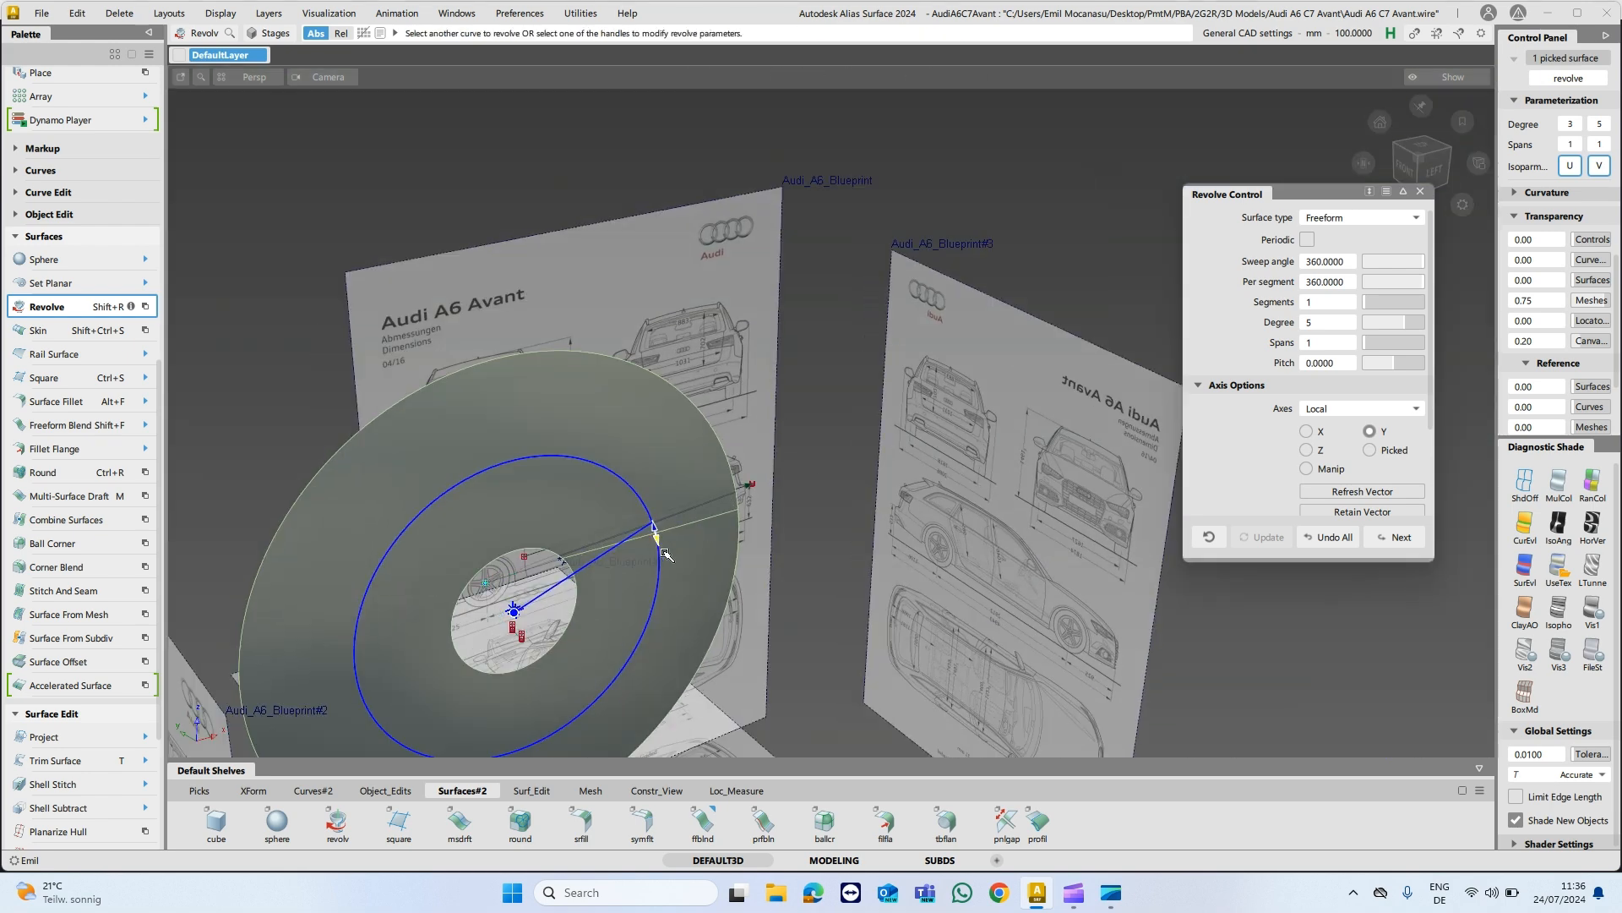
pyautogui.moveTo(664, 551); pyautogui.dragTo(637, 531)
pyautogui.keyDown('alt'); pyautogui.keyDown('shift'); pyautogui.moveTo(655, 622); pyautogui.dragTo(652, 536); pyautogui.keyUp('shift'); pyautogui.keyUp('alt')
pyautogui.keyDown('alt'); pyautogui.keyDown('shift'); pyautogui.moveTo(652, 536); pyautogui.dragTo(802, 567, button='right'); pyautogui.keyUp('shift'); pyautogui.keyUp('alt')
pyautogui.keyDown('alt'); pyautogui.keyDown('shift'); pyautogui.moveTo(842, 472); pyautogui.dragTo(724, 485); pyautogui.keyUp('shift'); pyautogui.keyUp('alt')
pyautogui.click(798, 453)
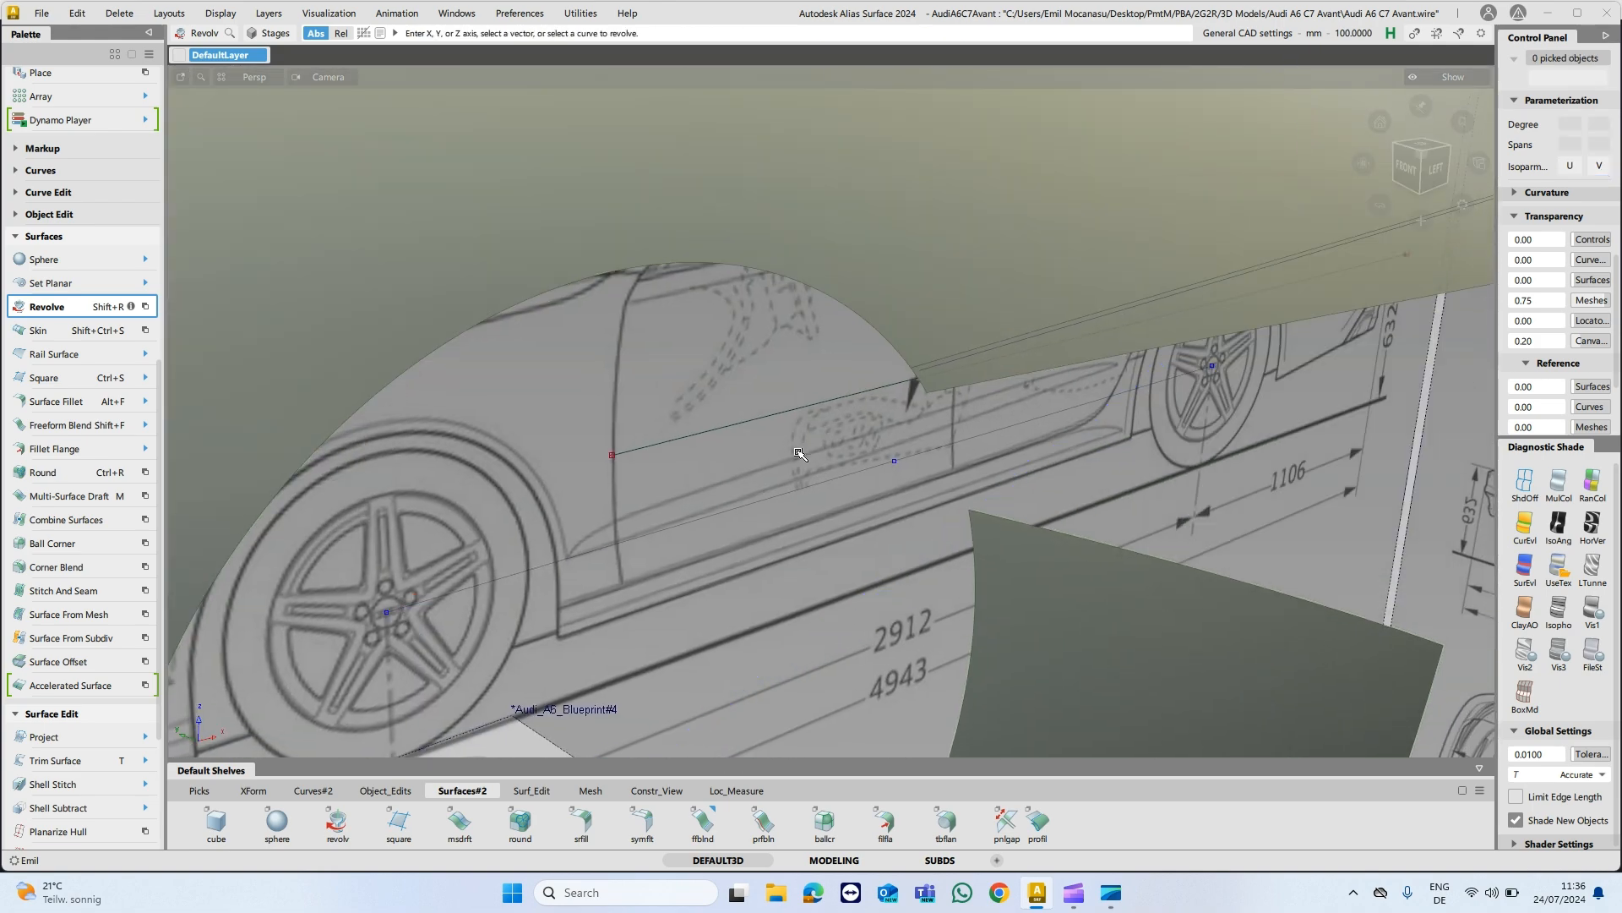
# Reopen the revolved surface for editing and try the local X axis as its revolve axis.
pyautogui.click(948, 358)
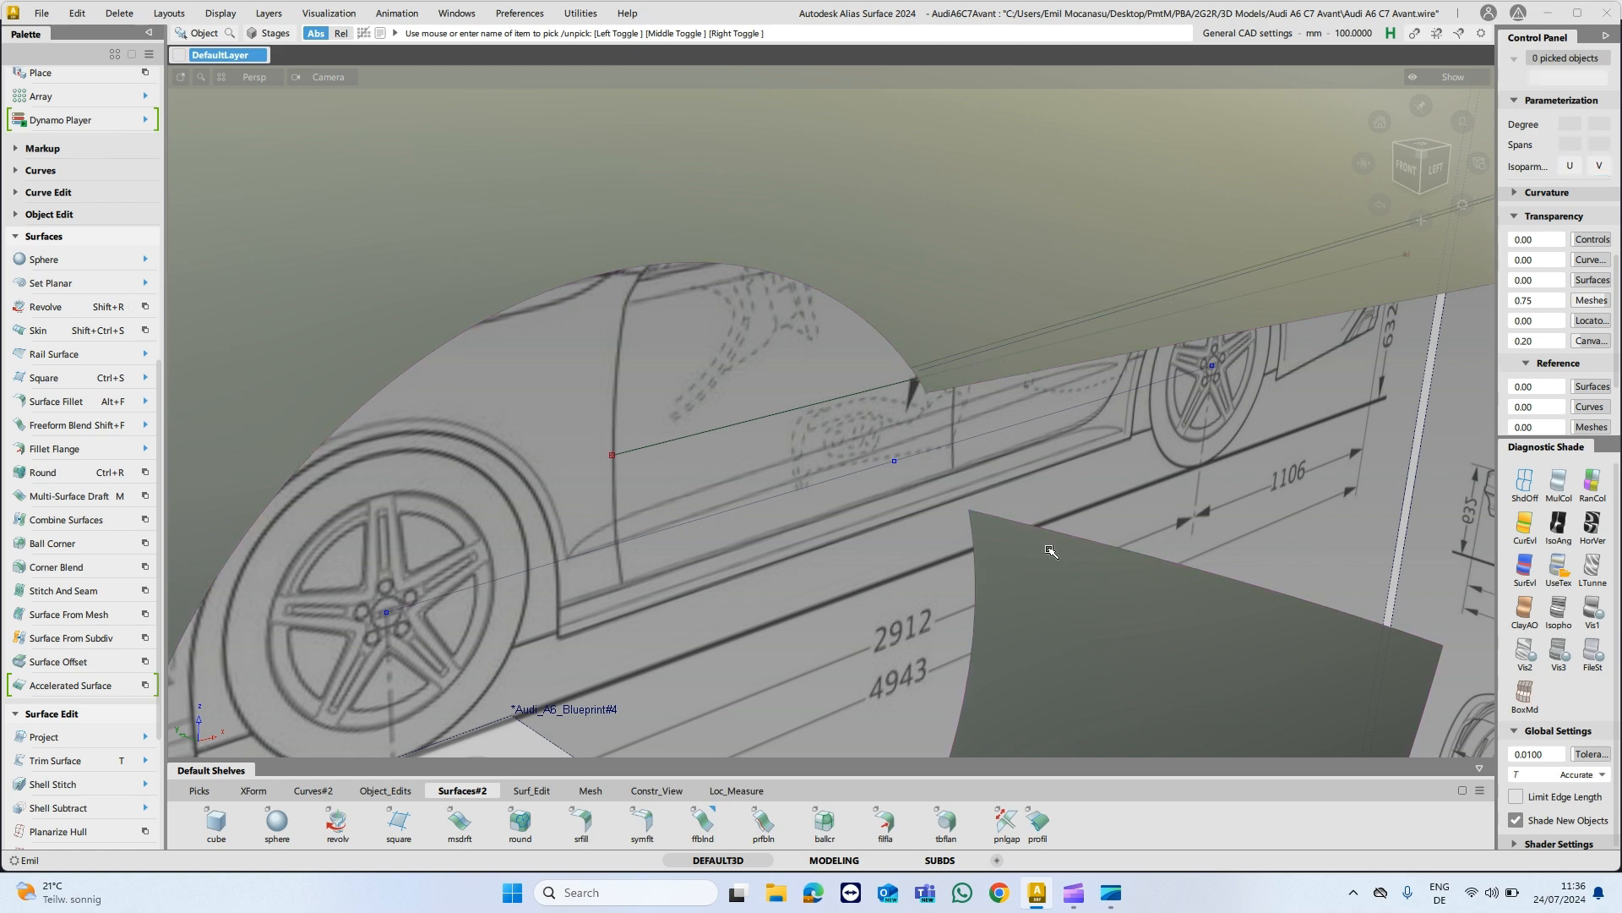
pyautogui.hotkey('shift', 'r')
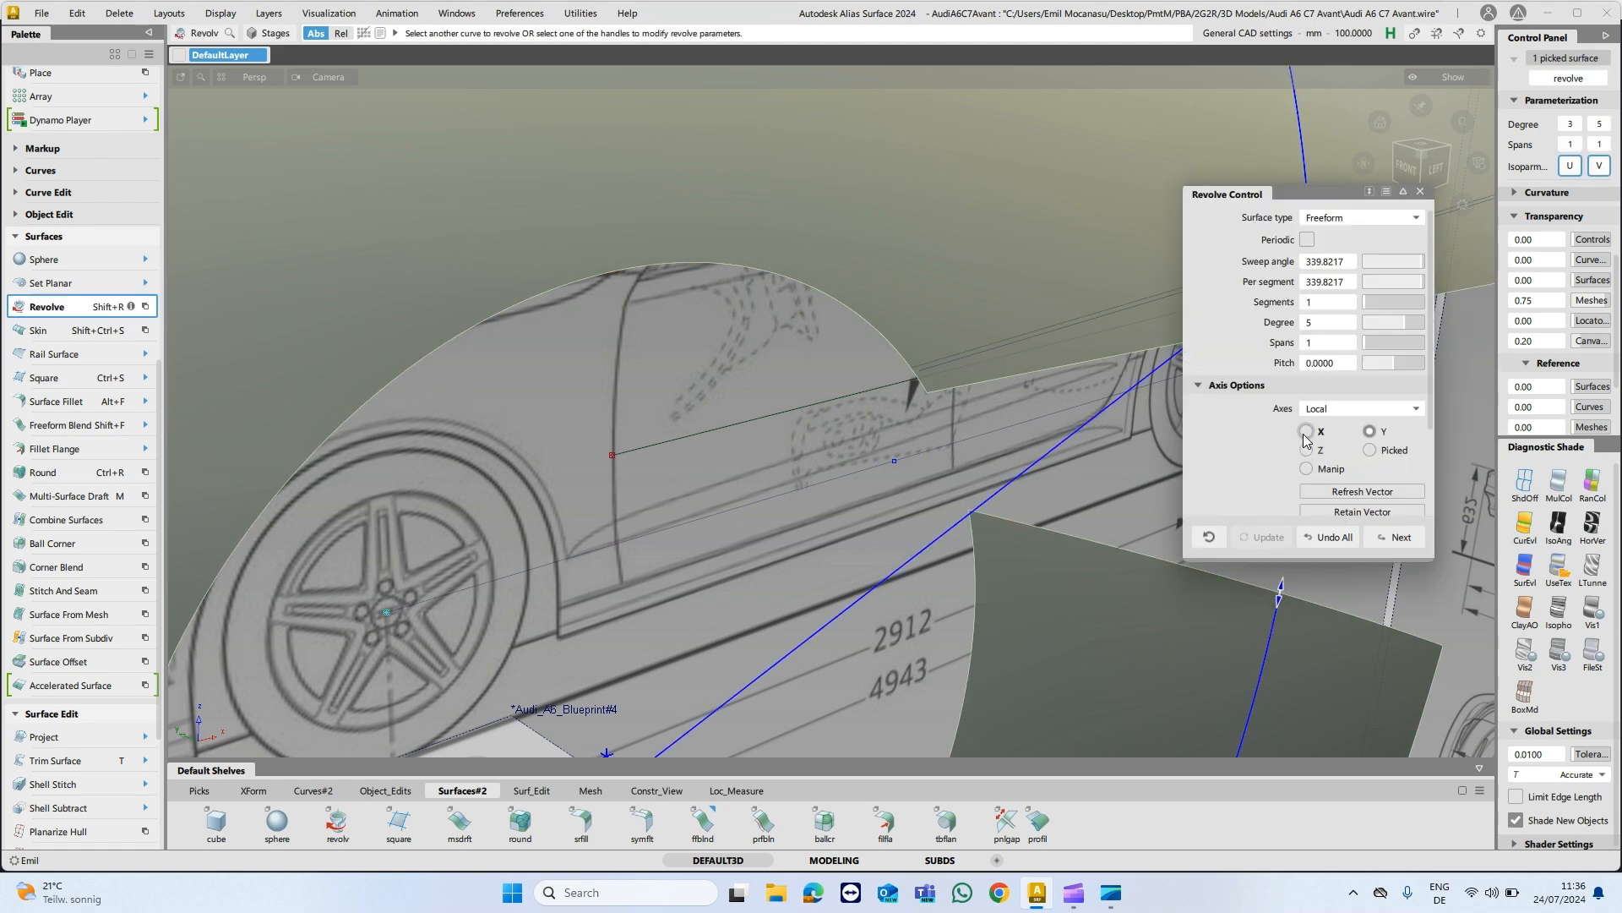
pyautogui.click(1305, 431)
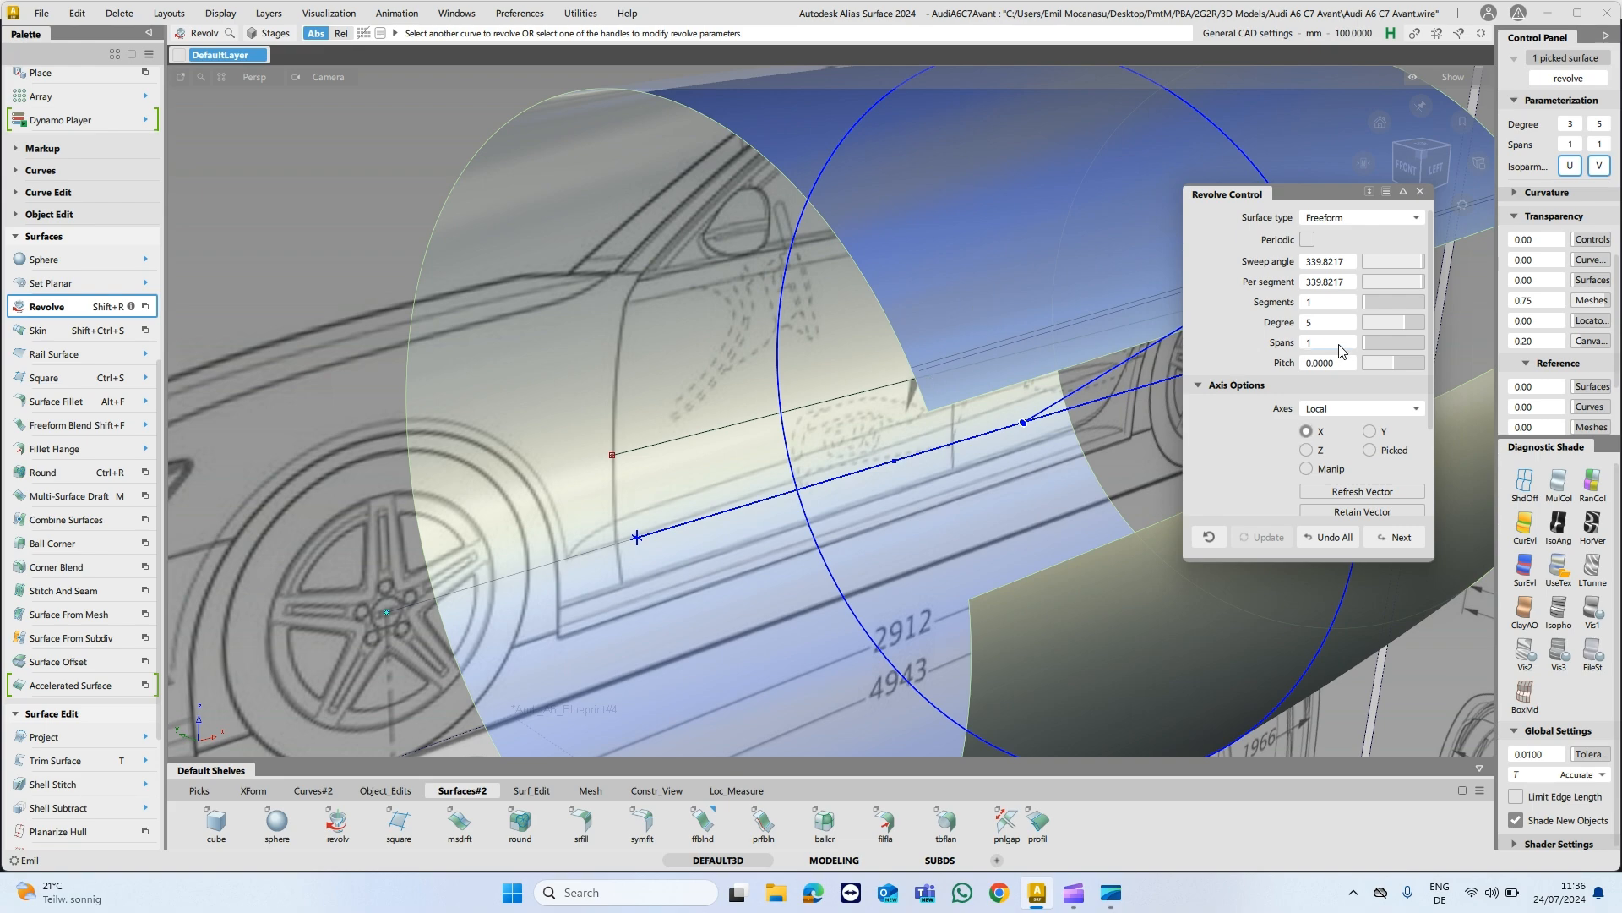
pyautogui.keyDown('alt'); pyautogui.keyDown('shift'); pyautogui.moveTo(794, 431); pyautogui.dragTo(954, 371); pyautogui.keyUp('shift'); pyautogui.keyUp('alt')
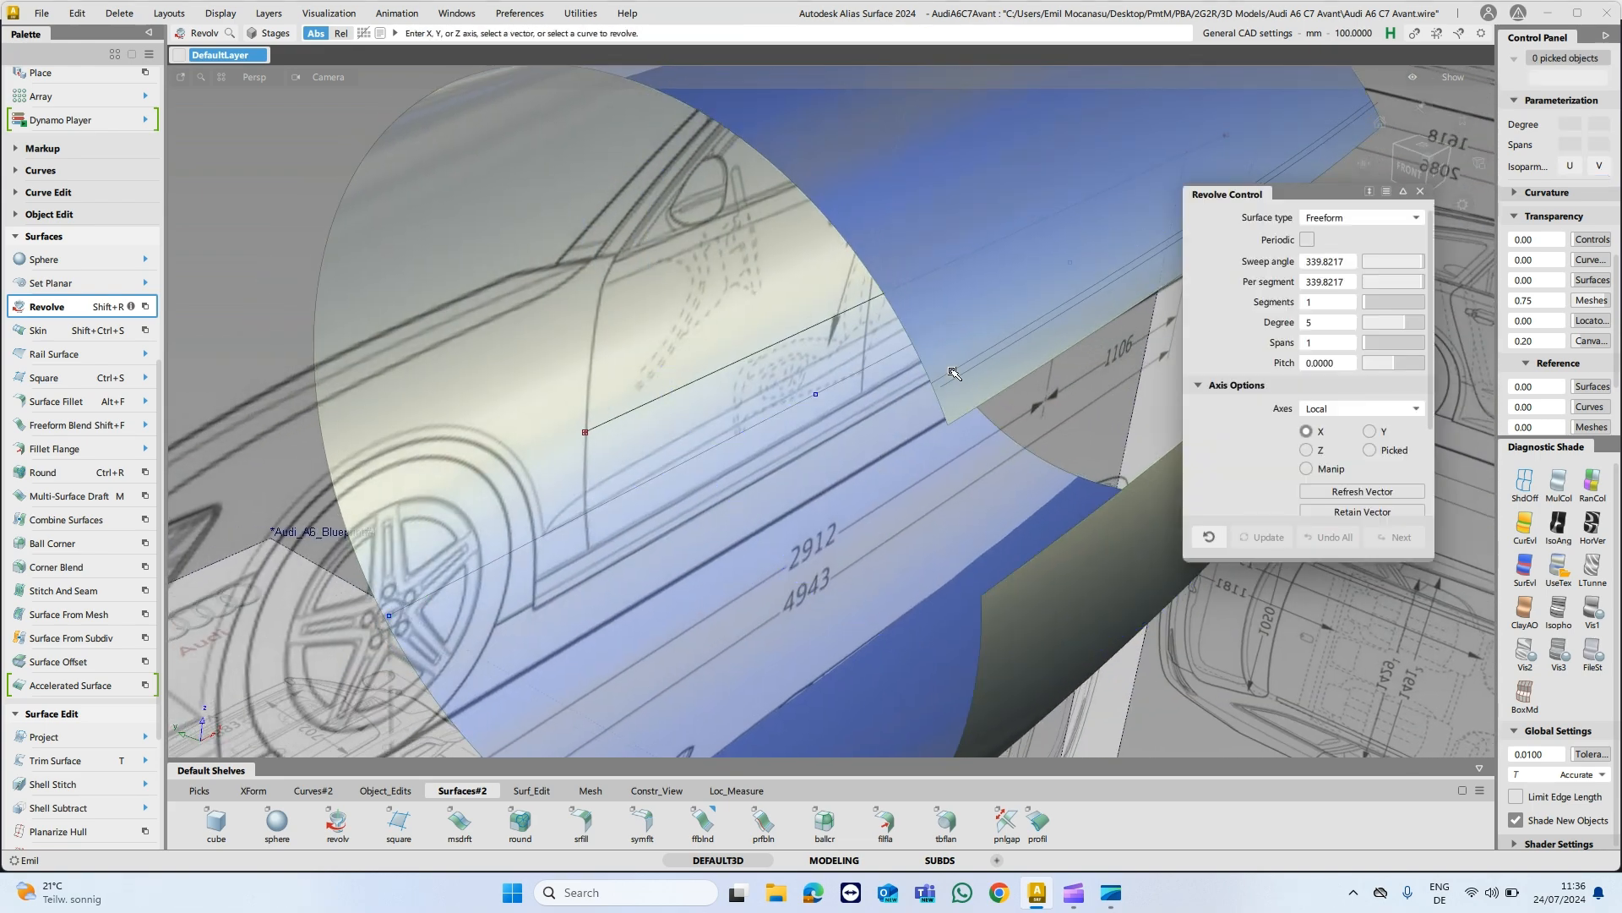
pyautogui.click(953, 372)
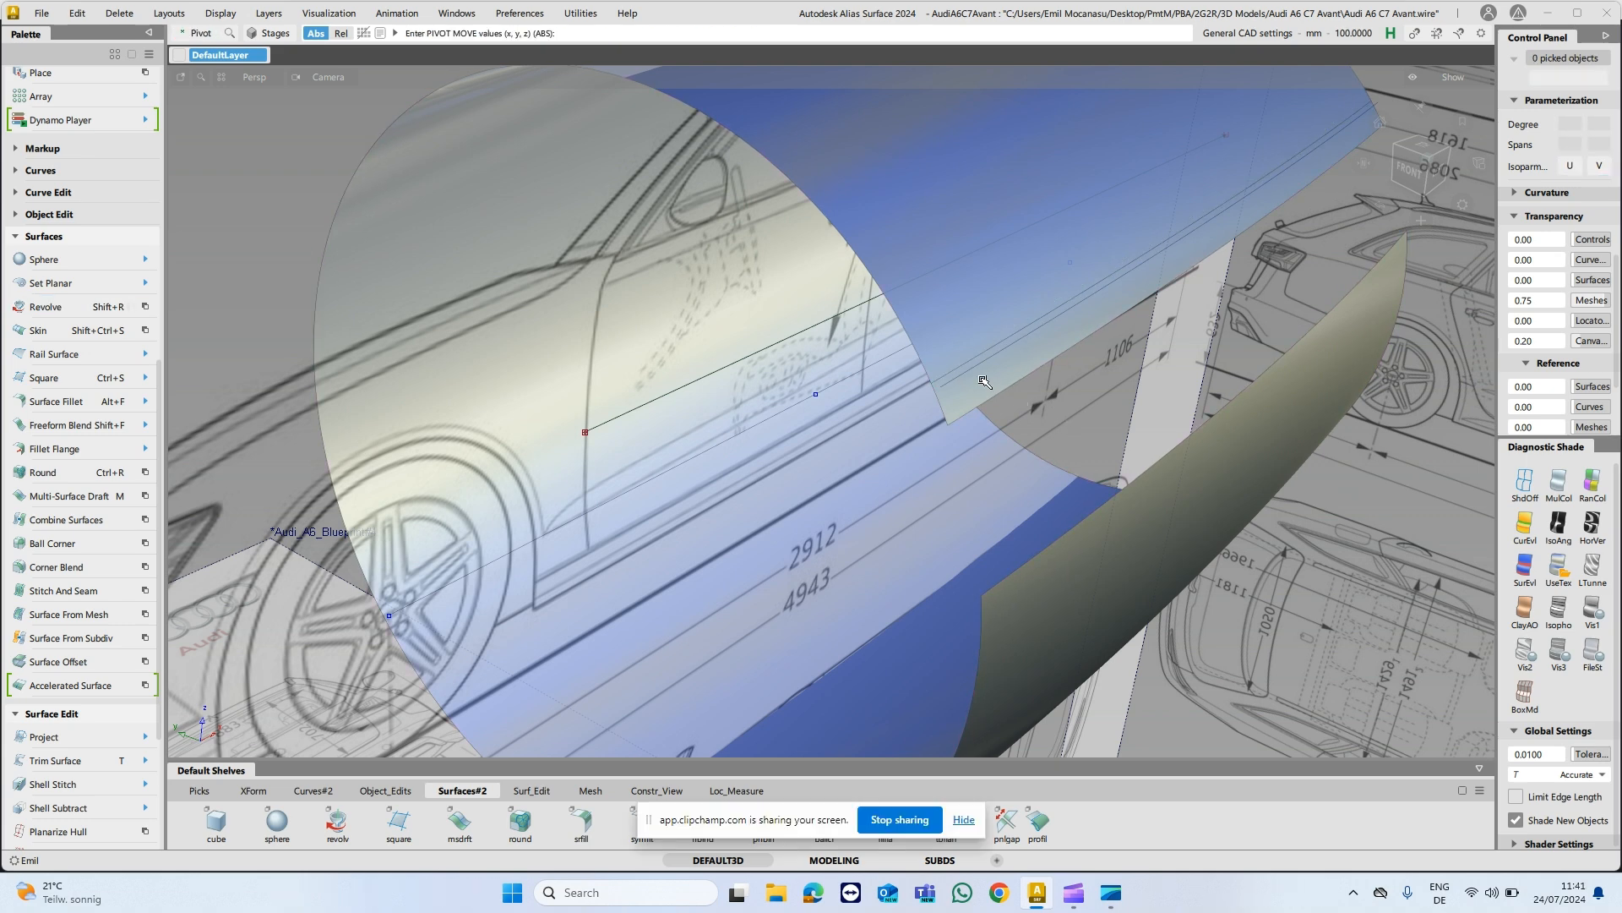
# Pick the beltline curve again, reset its pivot at the curve's front end and clear the selection.
pyautogui.keyDown('ctrl'); pyautogui.keyDown('shift'); pyautogui.moveTo(983, 381); pyautogui.dragTo(961, 449); pyautogui.keyUp('shift'); pyautogui.keyUp('ctrl')
pyautogui.keyDown('ctrl'); pyautogui.keyDown('shift'); pyautogui.moveTo(992, 393); pyautogui.dragTo(1035, 326); pyautogui.keyUp('shift'); pyautogui.keyUp('ctrl')
pyautogui.click(967, 361)
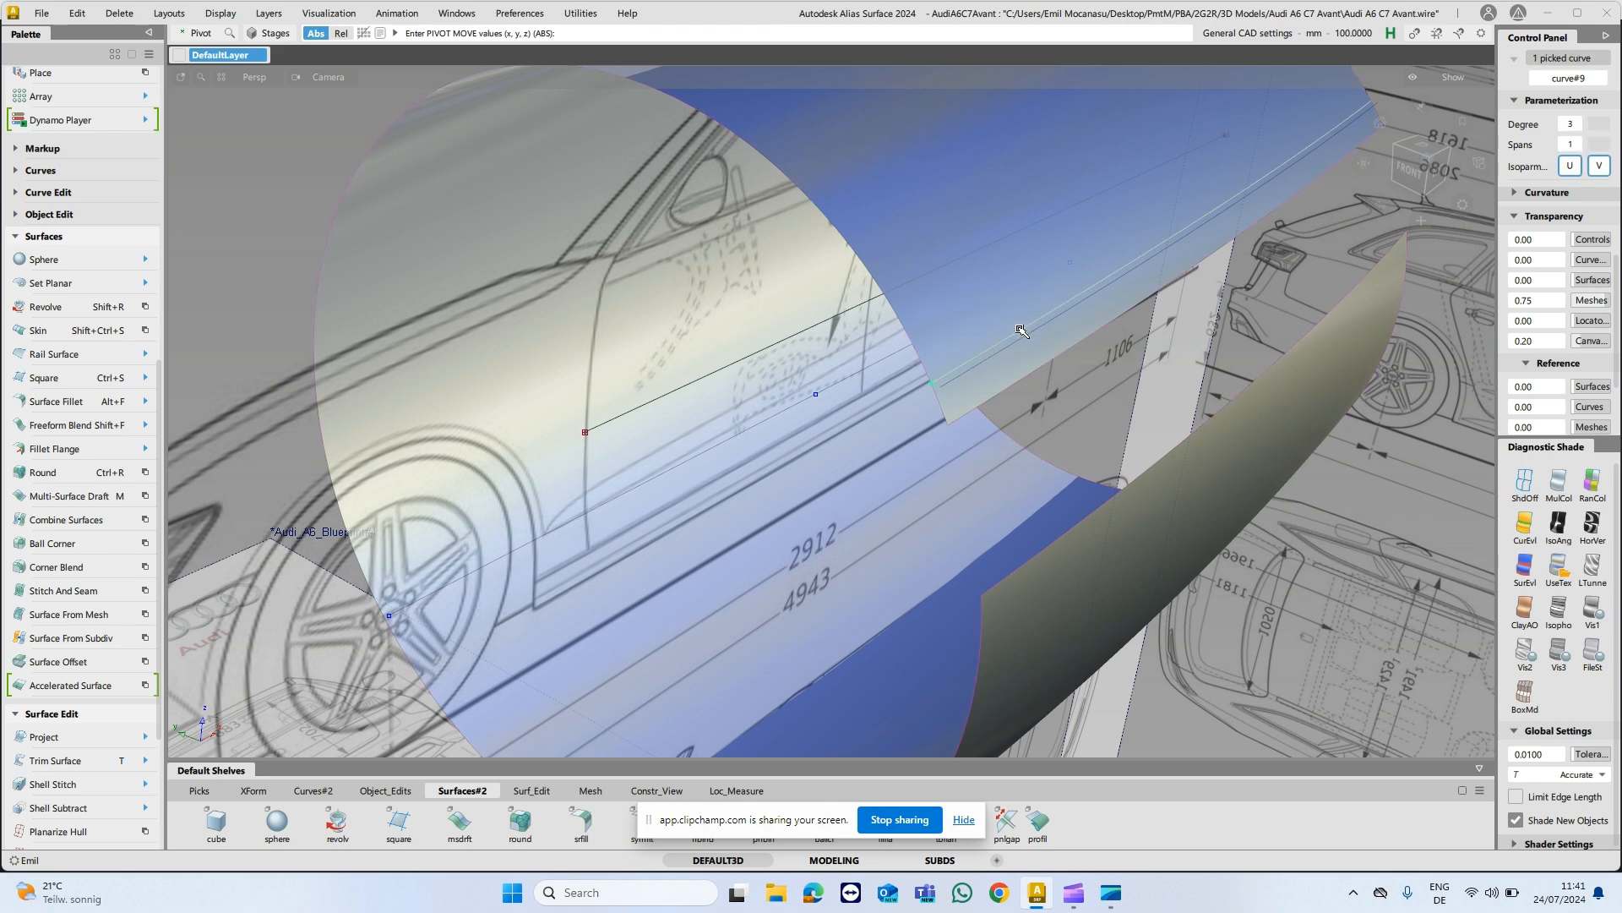
pyautogui.keyDown('ctrl'); pyautogui.keyDown('shift'); pyautogui.moveTo(637, 420); pyautogui.dragTo(761, 376); pyautogui.keyUp('shift'); pyautogui.keyUp('ctrl')
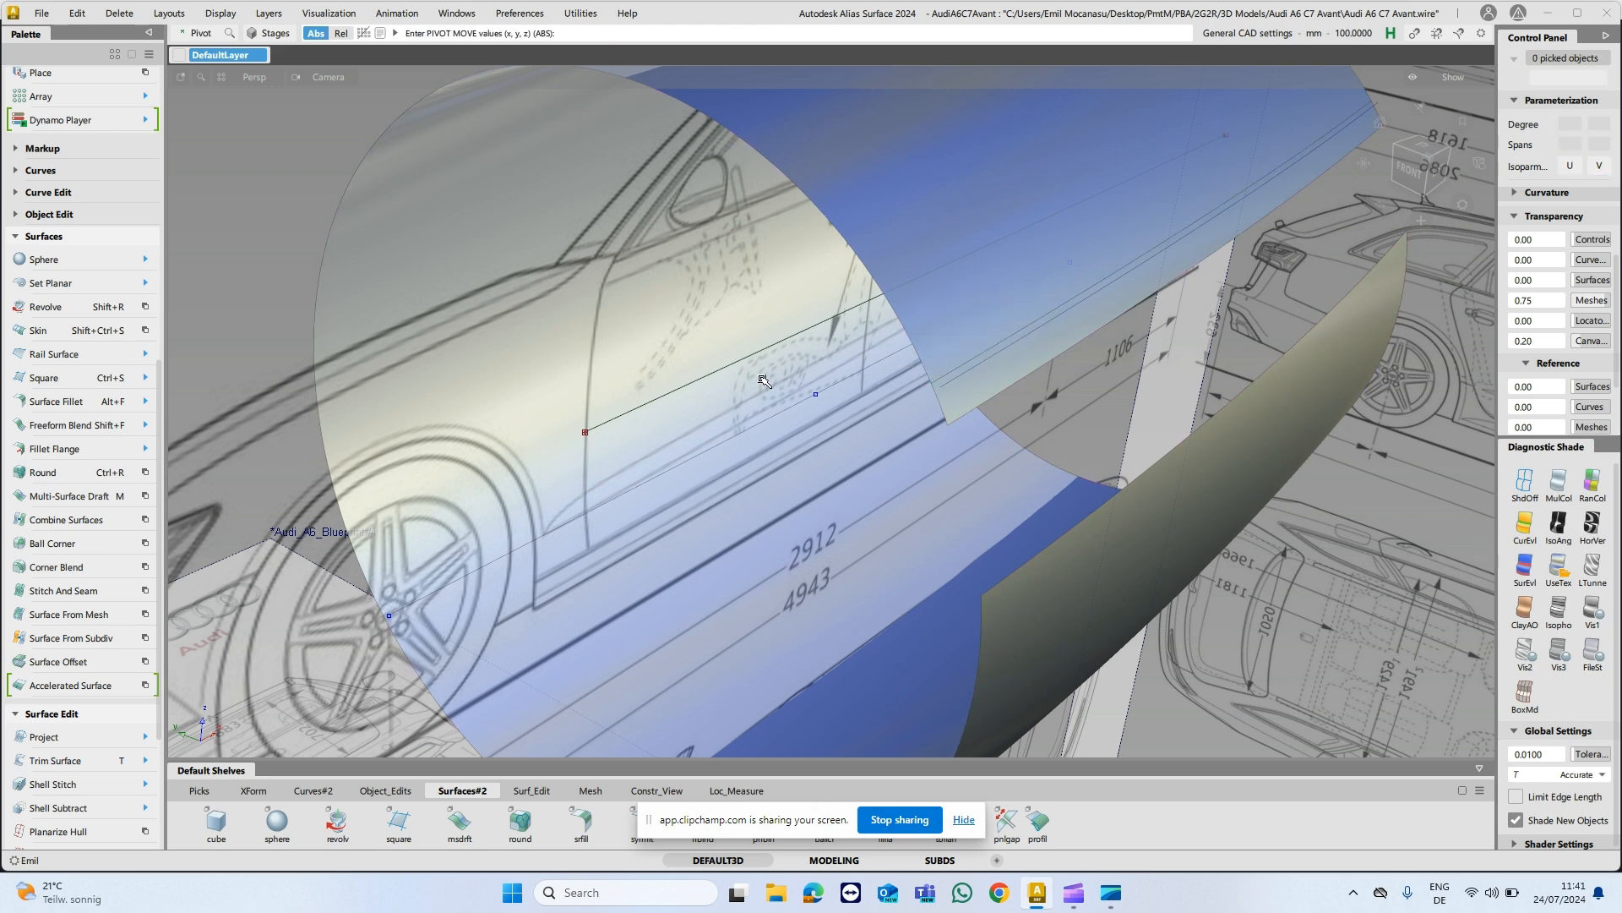
# Query-edit the revolved surface and try revolving it about the local Y axis.
pyautogui.hotkey('shift', 'r')
pyautogui.click(918, 337)
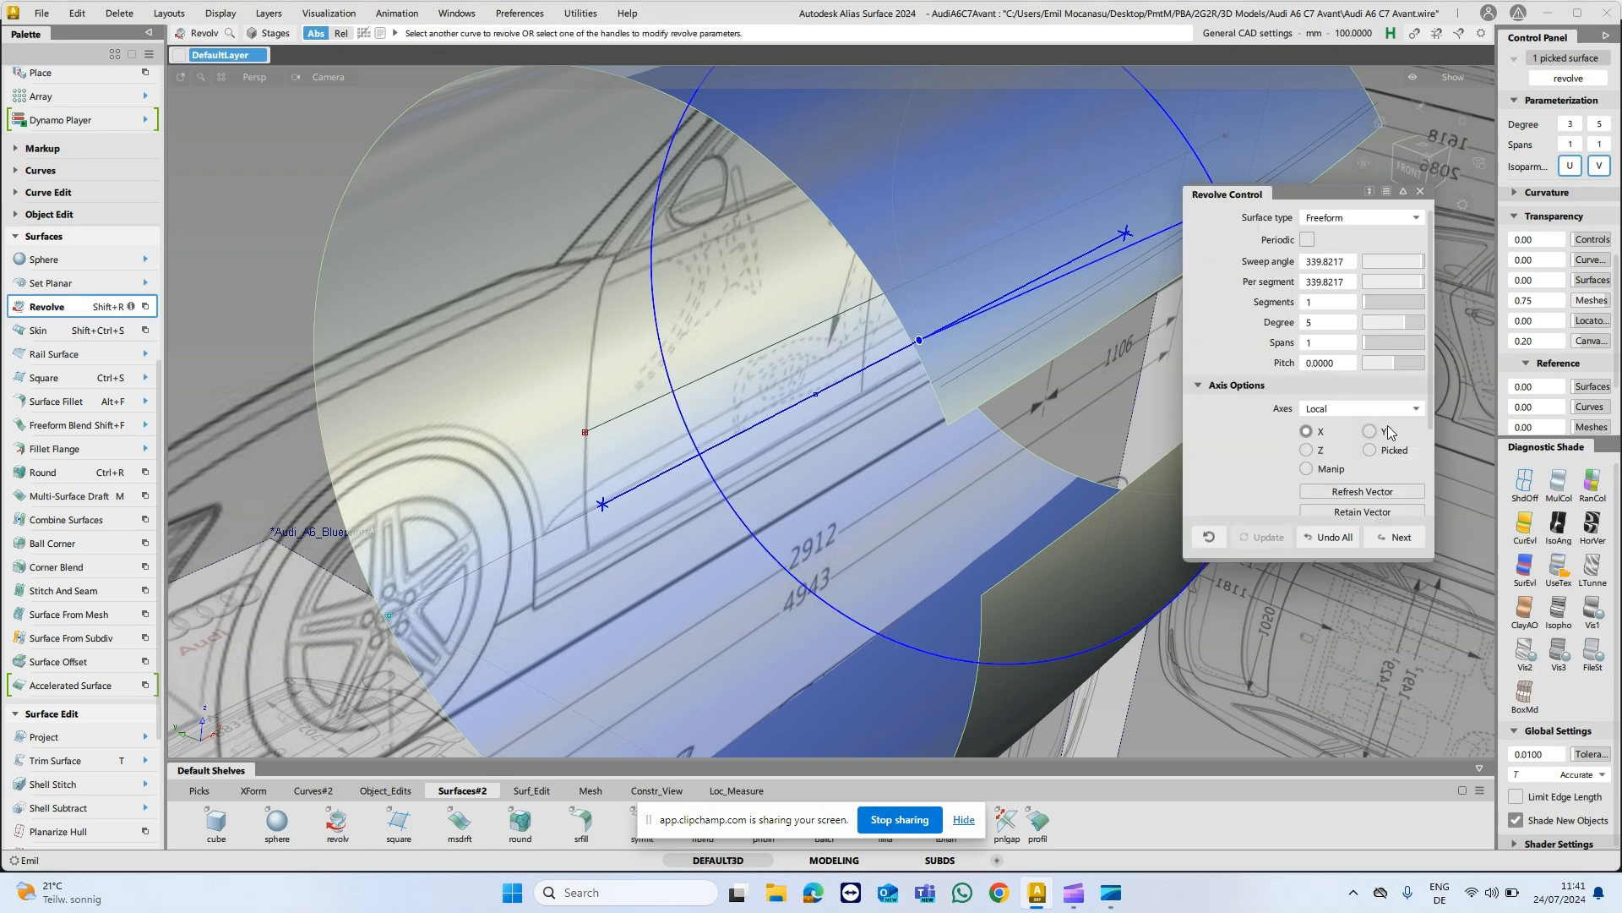
pyautogui.click(1368, 432)
pyautogui.keyDown('alt'); pyautogui.keyDown('shift'); pyautogui.moveTo(964, 321); pyautogui.dragTo(764, 307); pyautogui.keyUp('shift'); pyautogui.keyUp('alt')
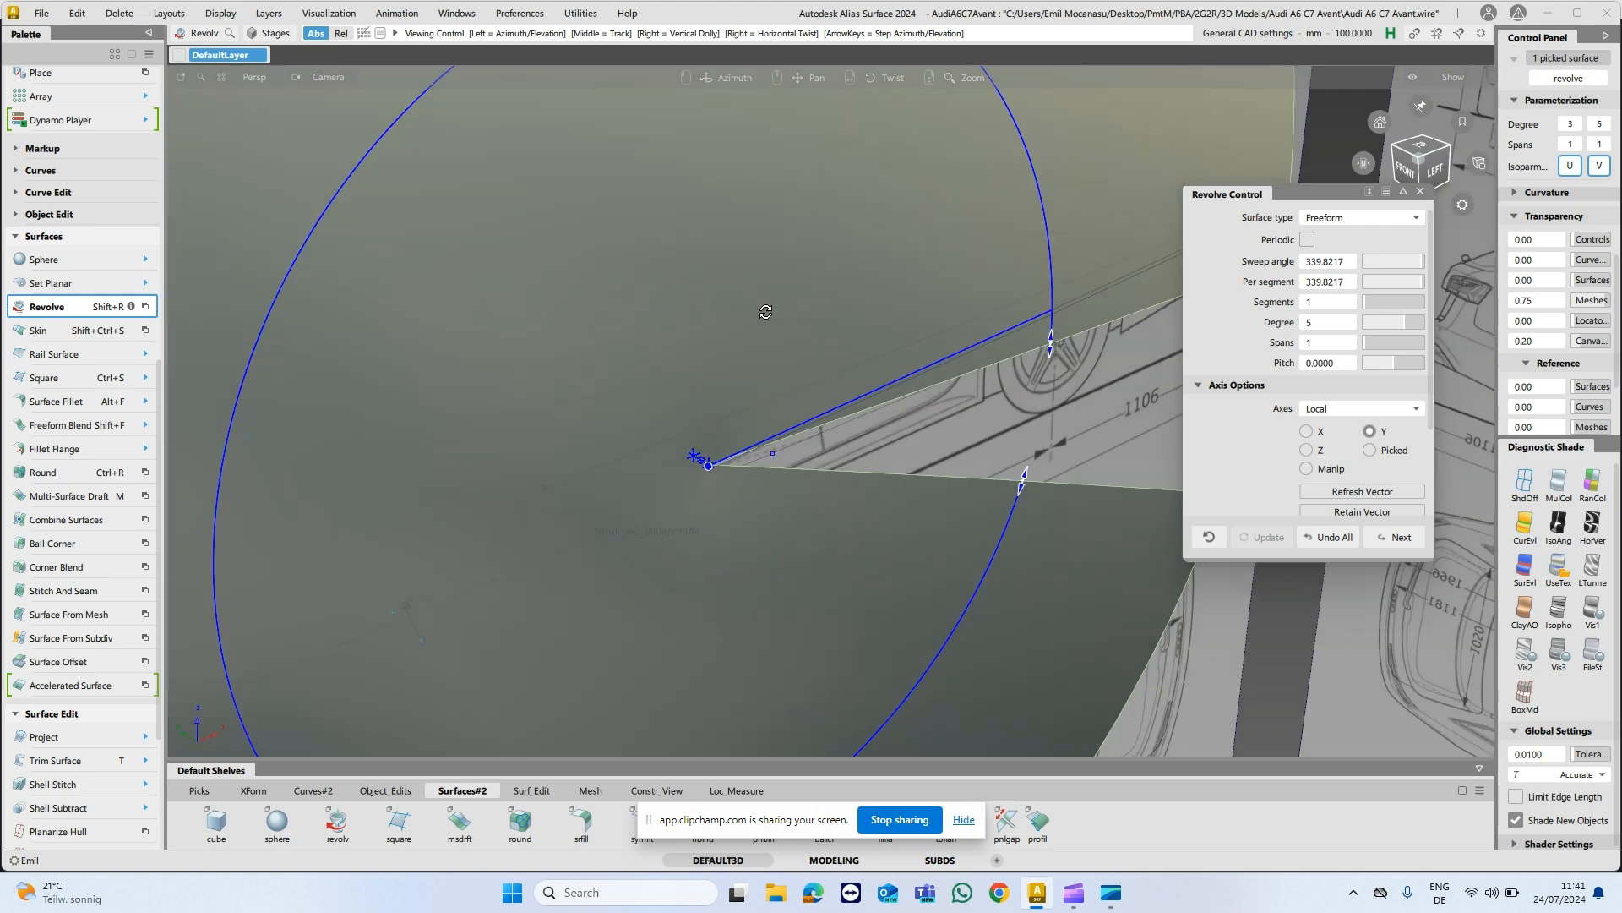
pyautogui.keyDown('alt'); pyautogui.keyDown('shift'); pyautogui.moveTo(950, 391); pyautogui.dragTo(743, 435); pyautogui.keyUp('shift'); pyautogui.keyUp('alt')
# Try the local X axis and the local Z axis for the revolve, and compare the shapes.
pyautogui.click(1305, 432)
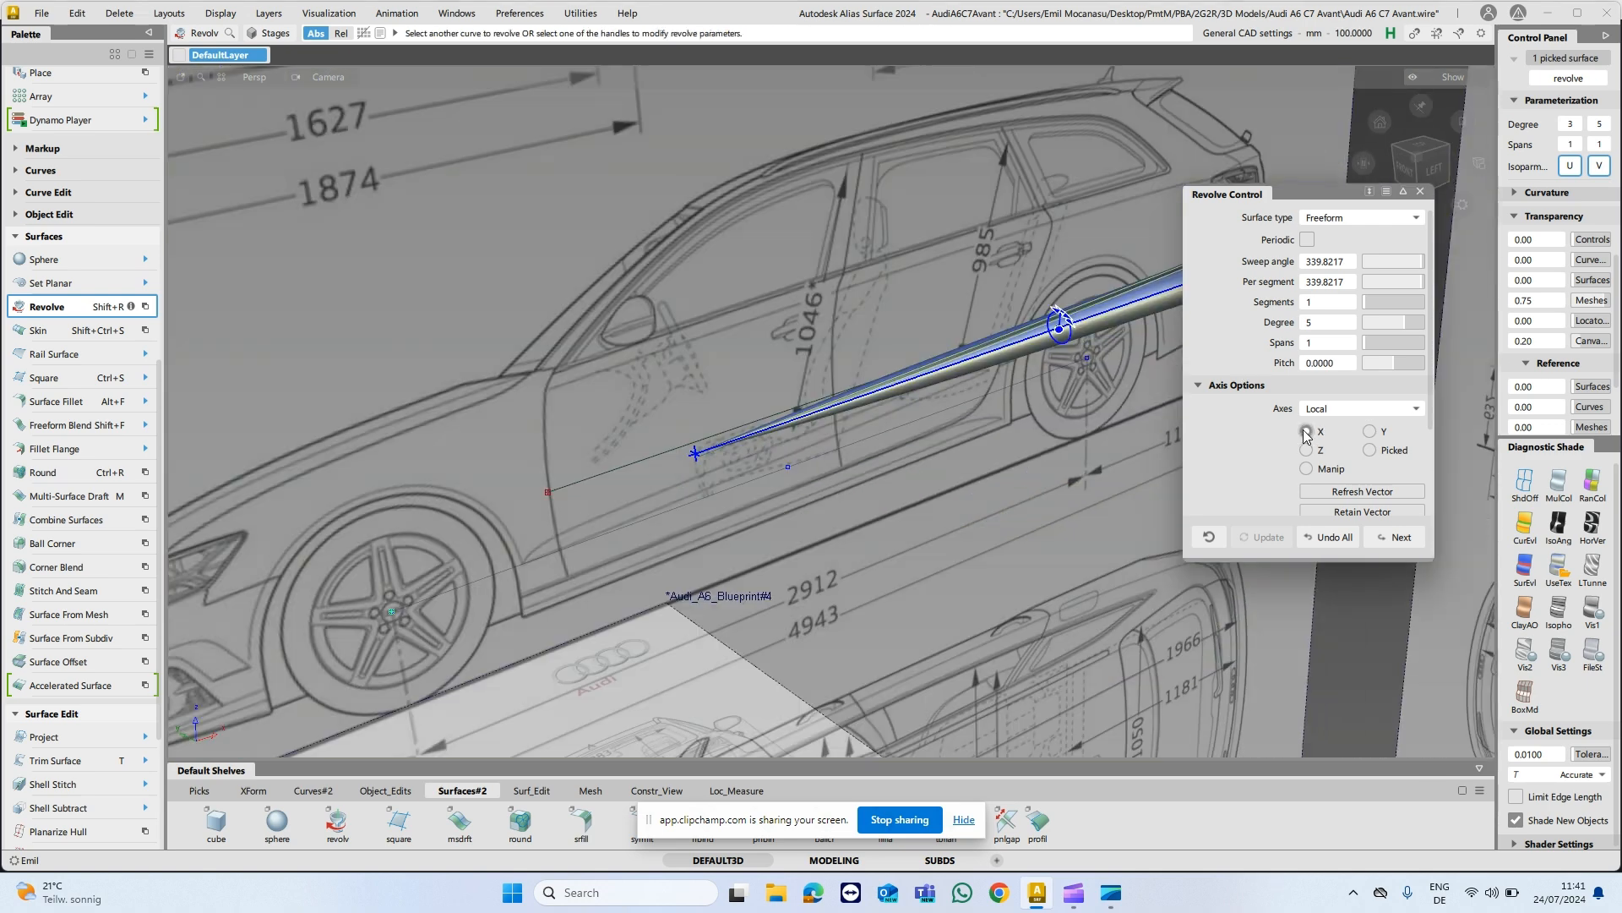
pyautogui.keyDown('alt'); pyautogui.keyDown('shift'); pyautogui.moveTo(896, 391); pyautogui.dragTo(947, 387); pyautogui.keyUp('shift'); pyautogui.keyUp('alt')
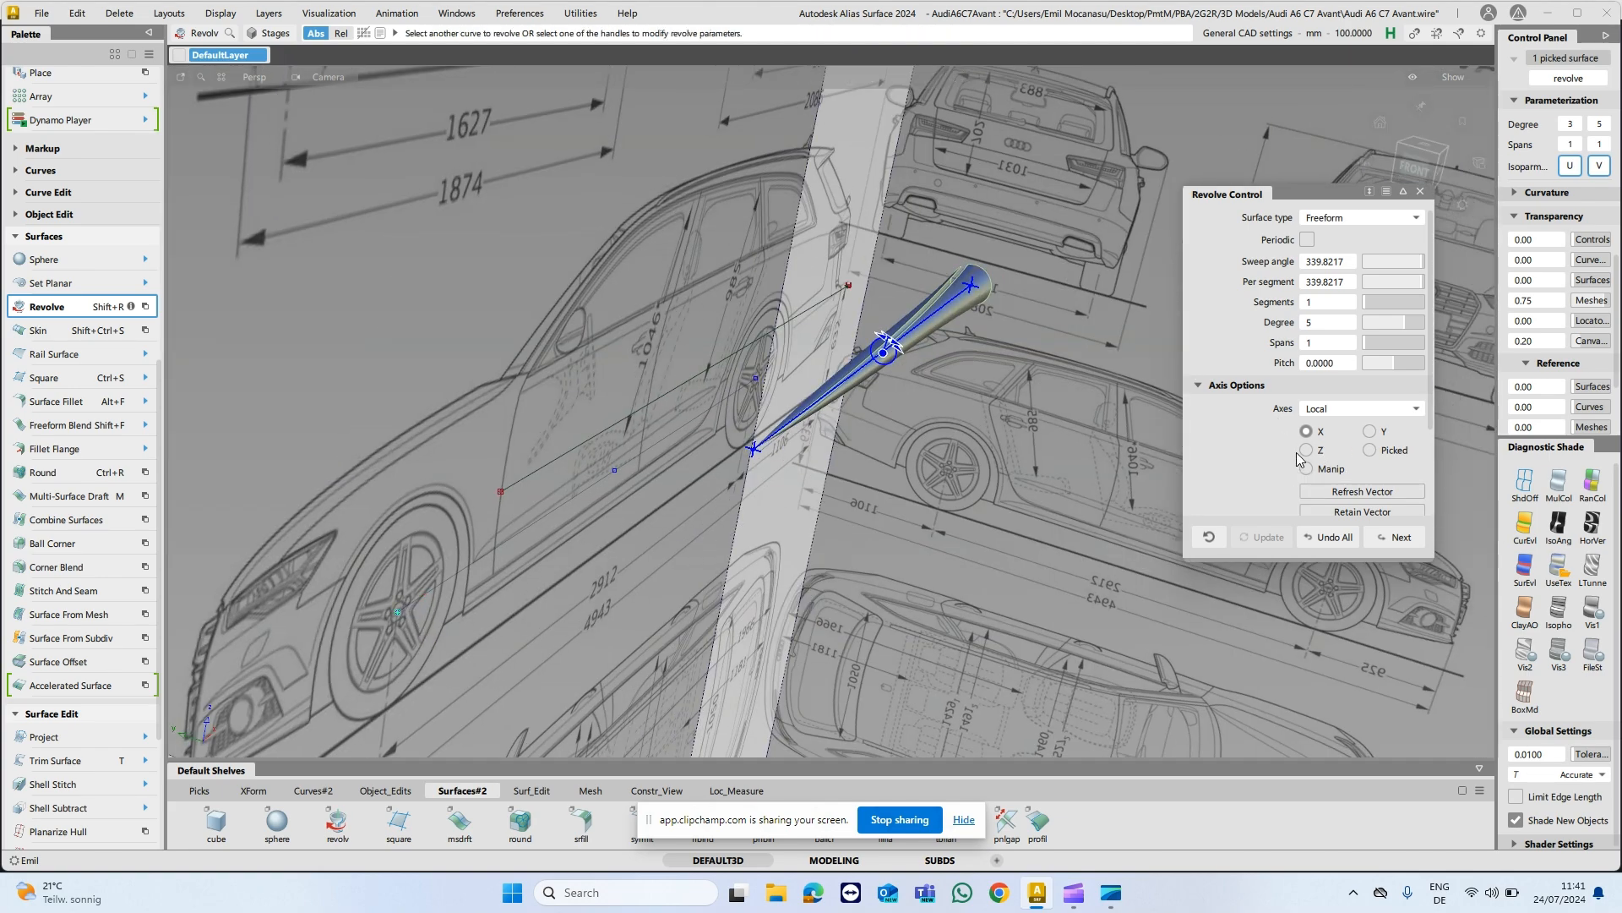
pyautogui.click(1307, 449)
pyautogui.keyDown('alt'); pyautogui.keyDown('shift'); pyautogui.moveTo(1072, 344); pyautogui.dragTo(829, 350); pyautogui.keyUp('shift'); pyautogui.keyUp('alt')
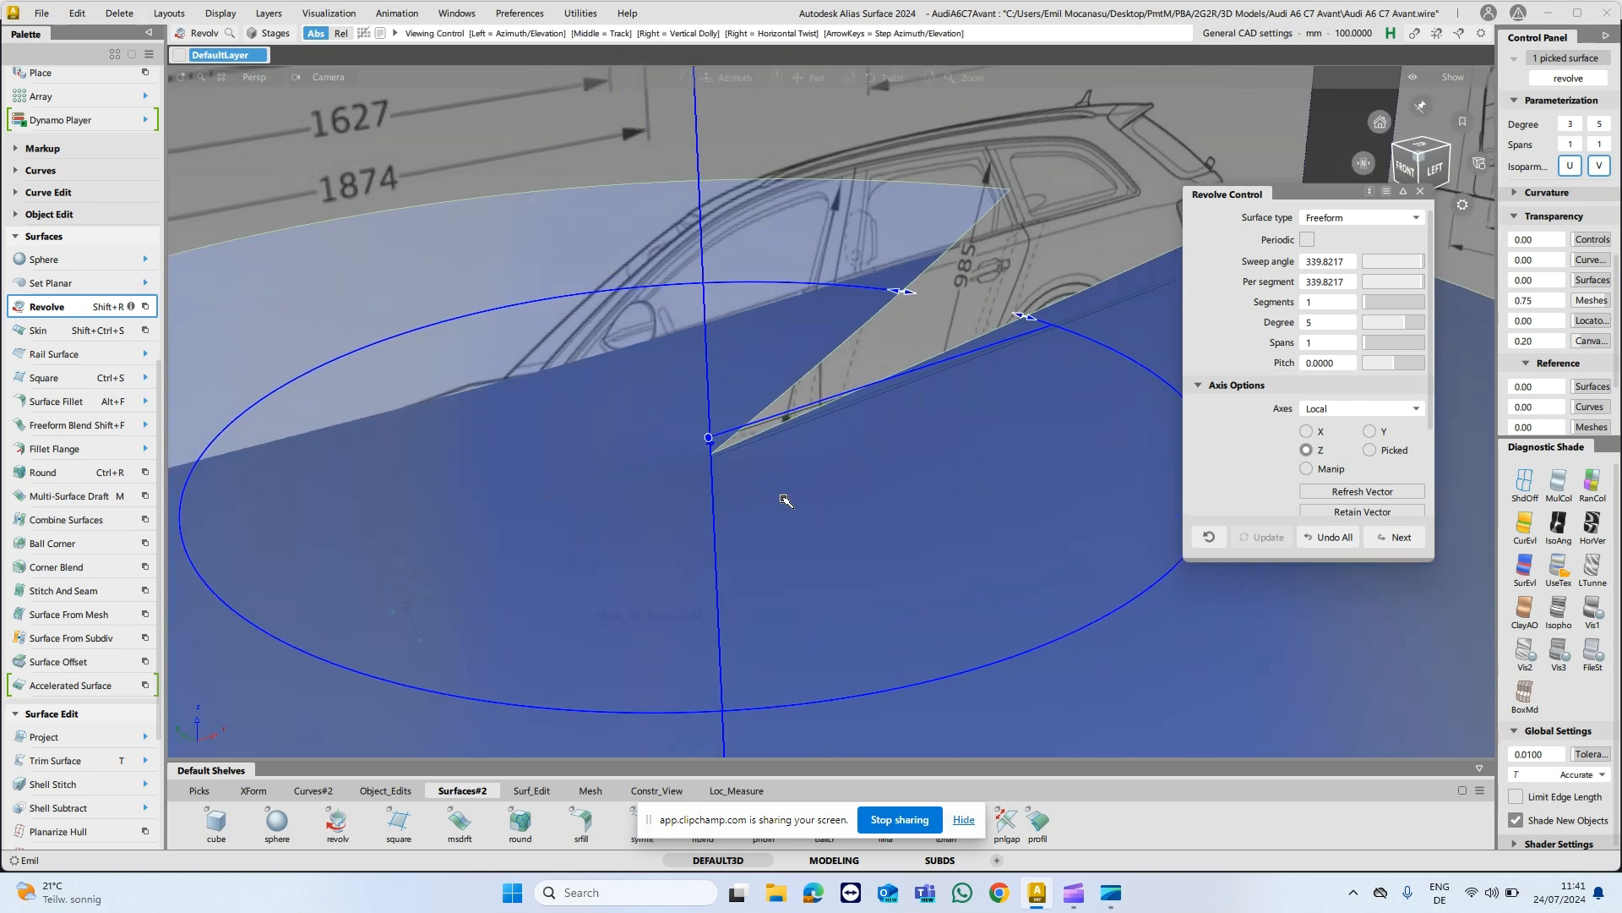
pyautogui.keyDown('alt'); pyautogui.keyDown('shift'); pyautogui.moveTo(785, 500); pyautogui.dragTo(825, 512); pyautogui.keyUp('shift'); pyautogui.keyUp('alt')
pyautogui.click(825, 513)
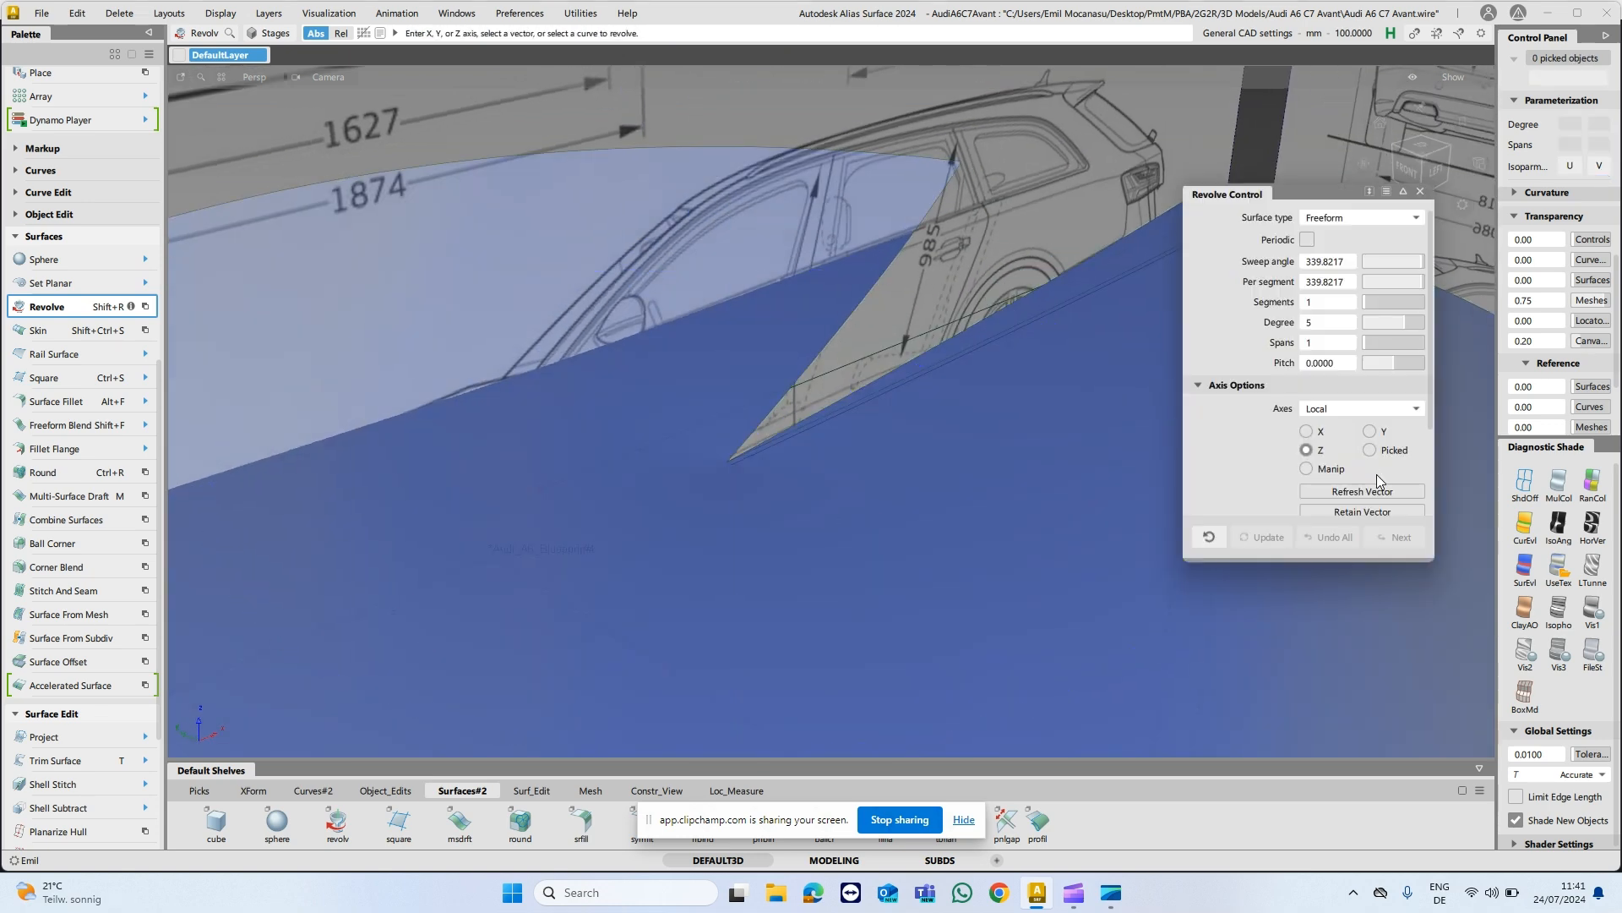
# Set the revolve axis to Picked and choose the lengthwise construction vector through the car as the axis.
pyautogui.click(856, 490)
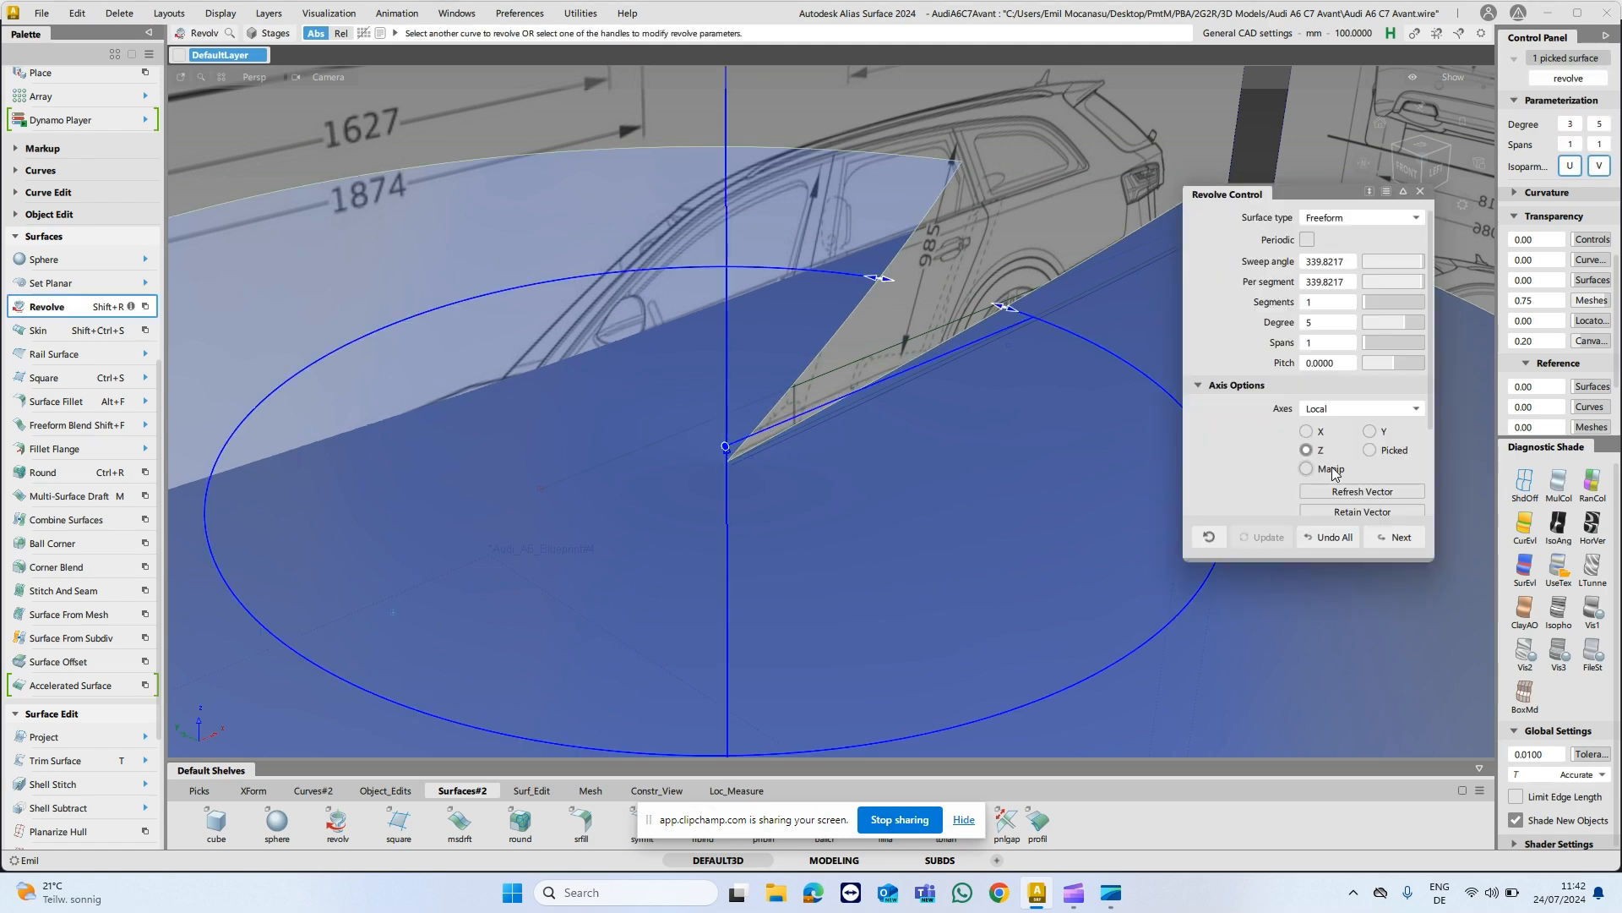
pyautogui.click(1369, 451)
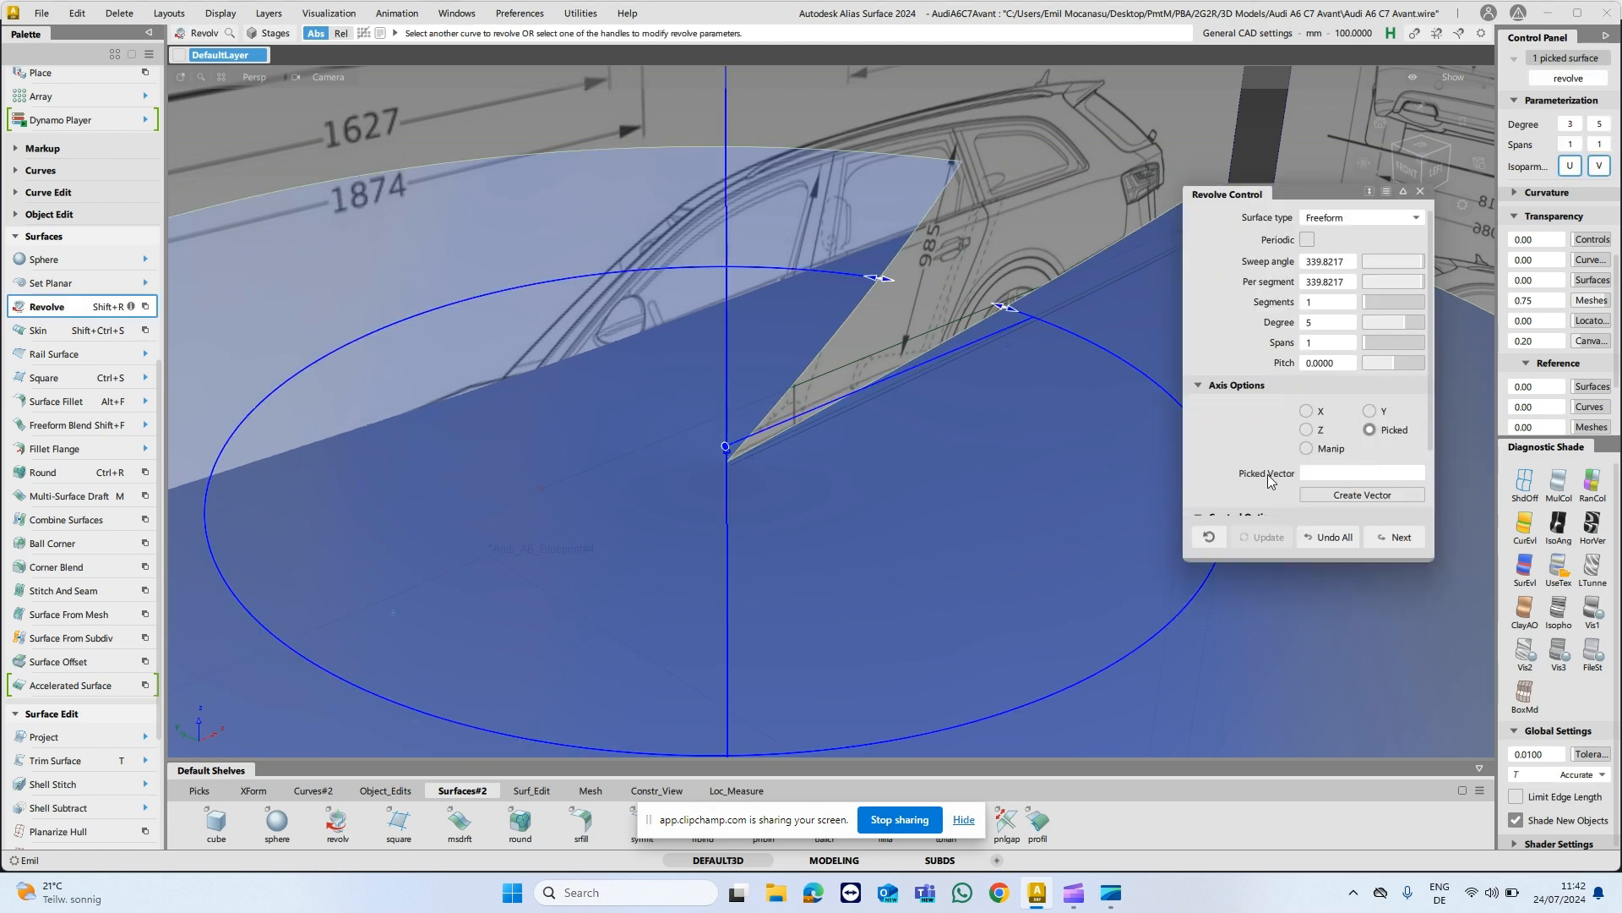
pyautogui.keyDown('alt'); pyautogui.keyDown('shift'); pyautogui.moveTo(972, 384); pyautogui.dragTo(910, 296); pyautogui.keyUp('shift'); pyautogui.keyUp('alt')
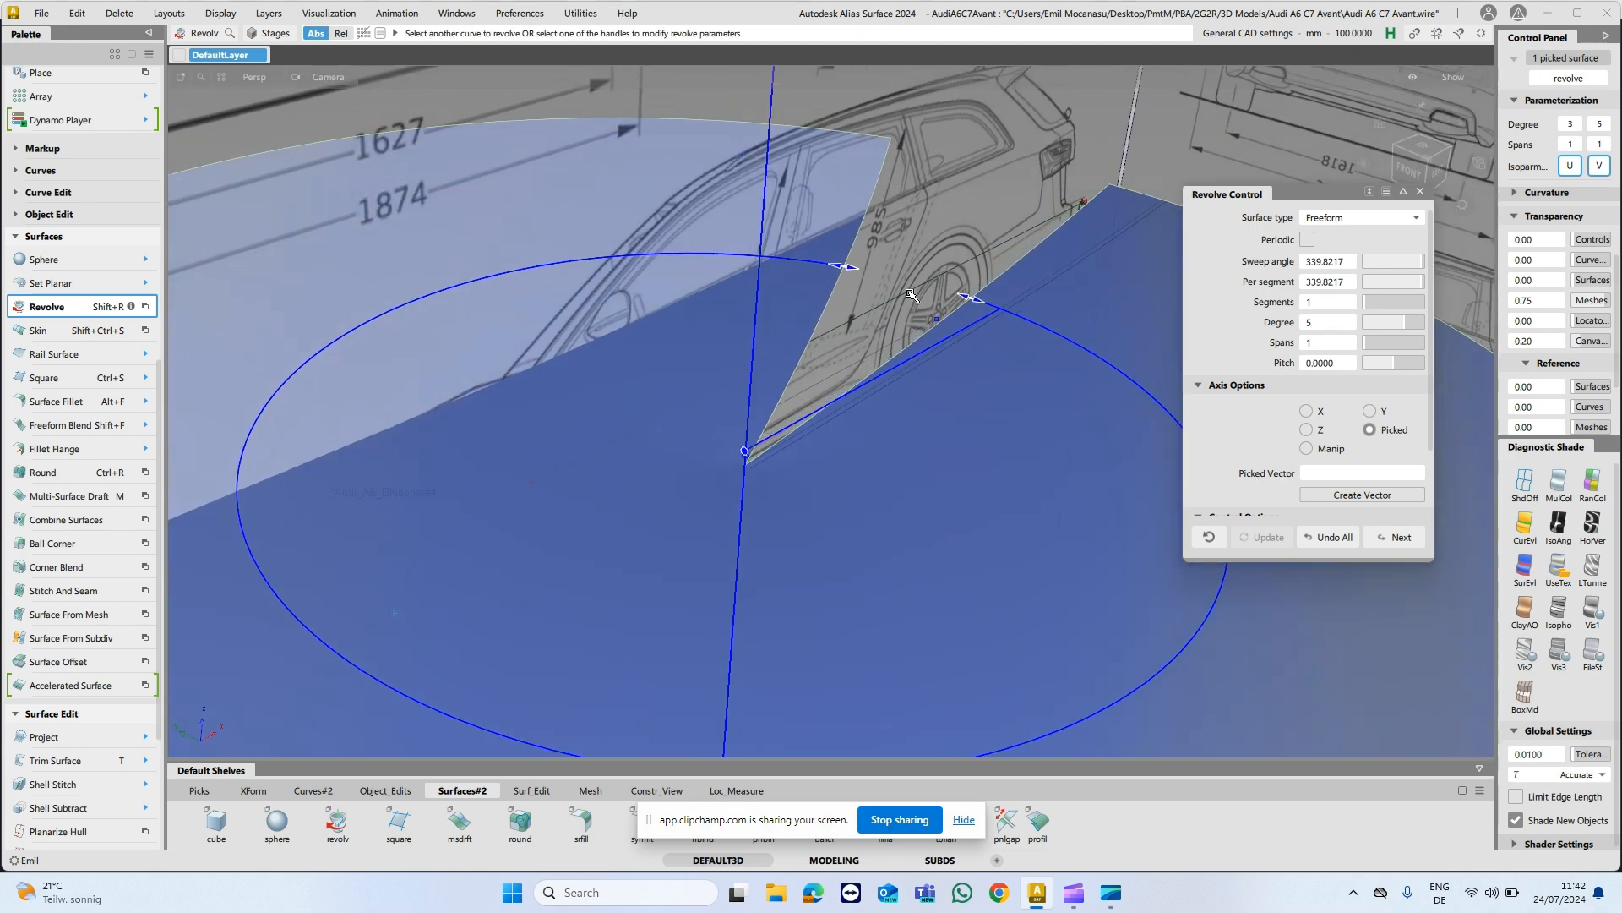
pyautogui.click(911, 294)
pyautogui.keyDown('alt'); pyautogui.keyDown('shift'); pyautogui.moveTo(908, 312); pyautogui.dragTo(956, 503); pyautogui.keyUp('shift'); pyautogui.keyUp('alt')
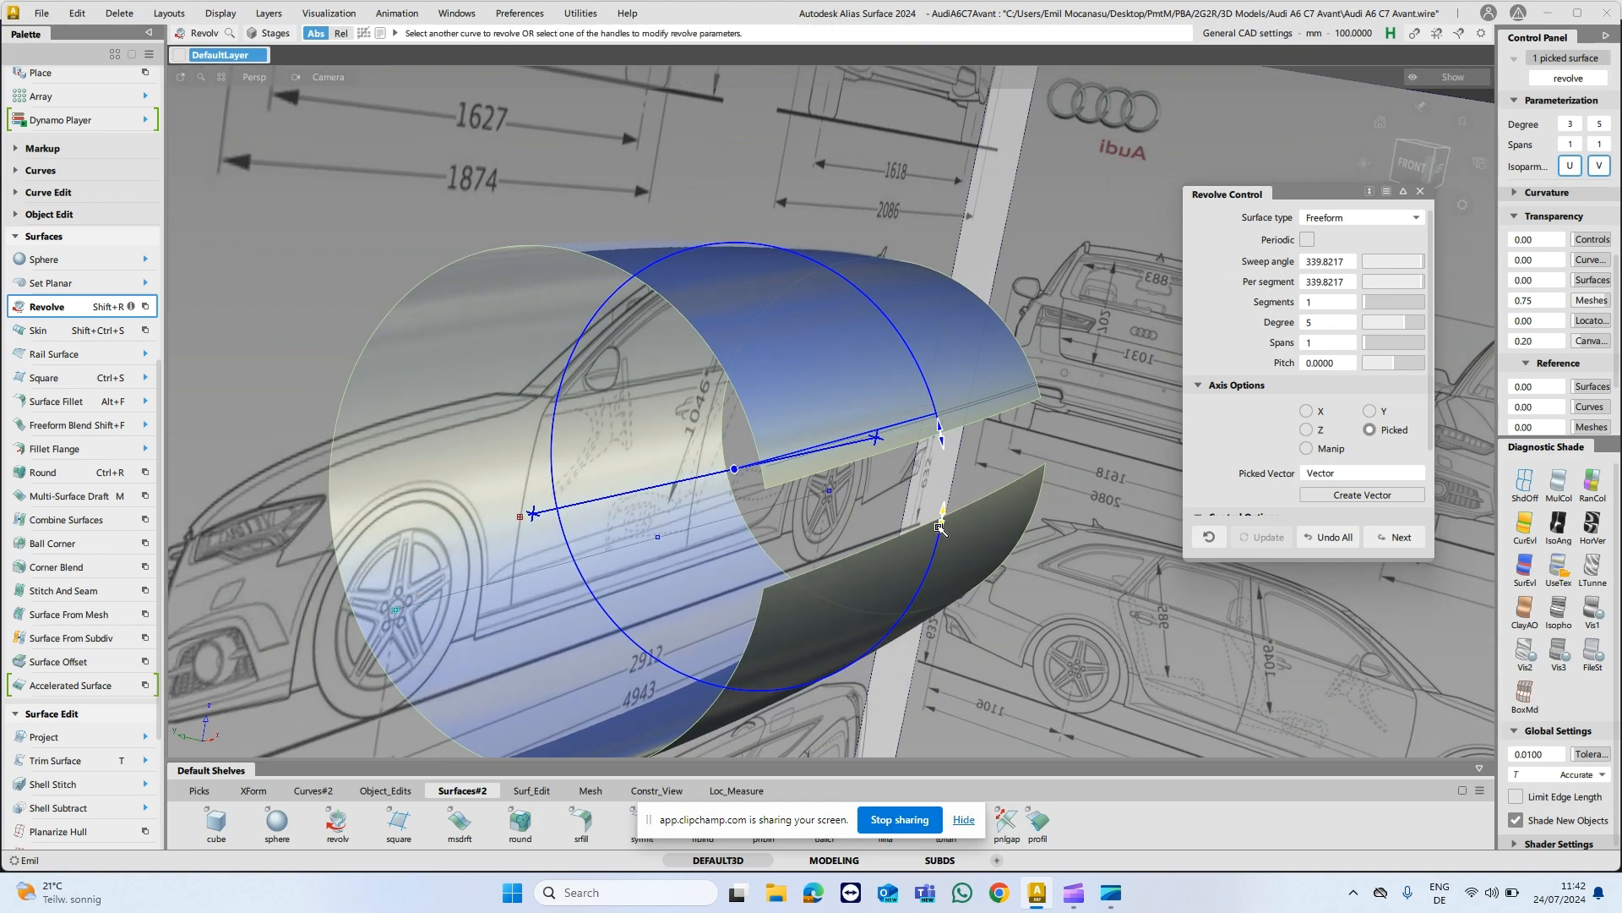
# Reduce the revolve sweep to about 72 degrees, keeping the section above the beltline, and check it against the front-view blueprint.
pyautogui.moveTo(616, 470); pyautogui.dragTo(642, 472)
pyautogui.moveTo(998, 558); pyautogui.dragTo(953, 471)
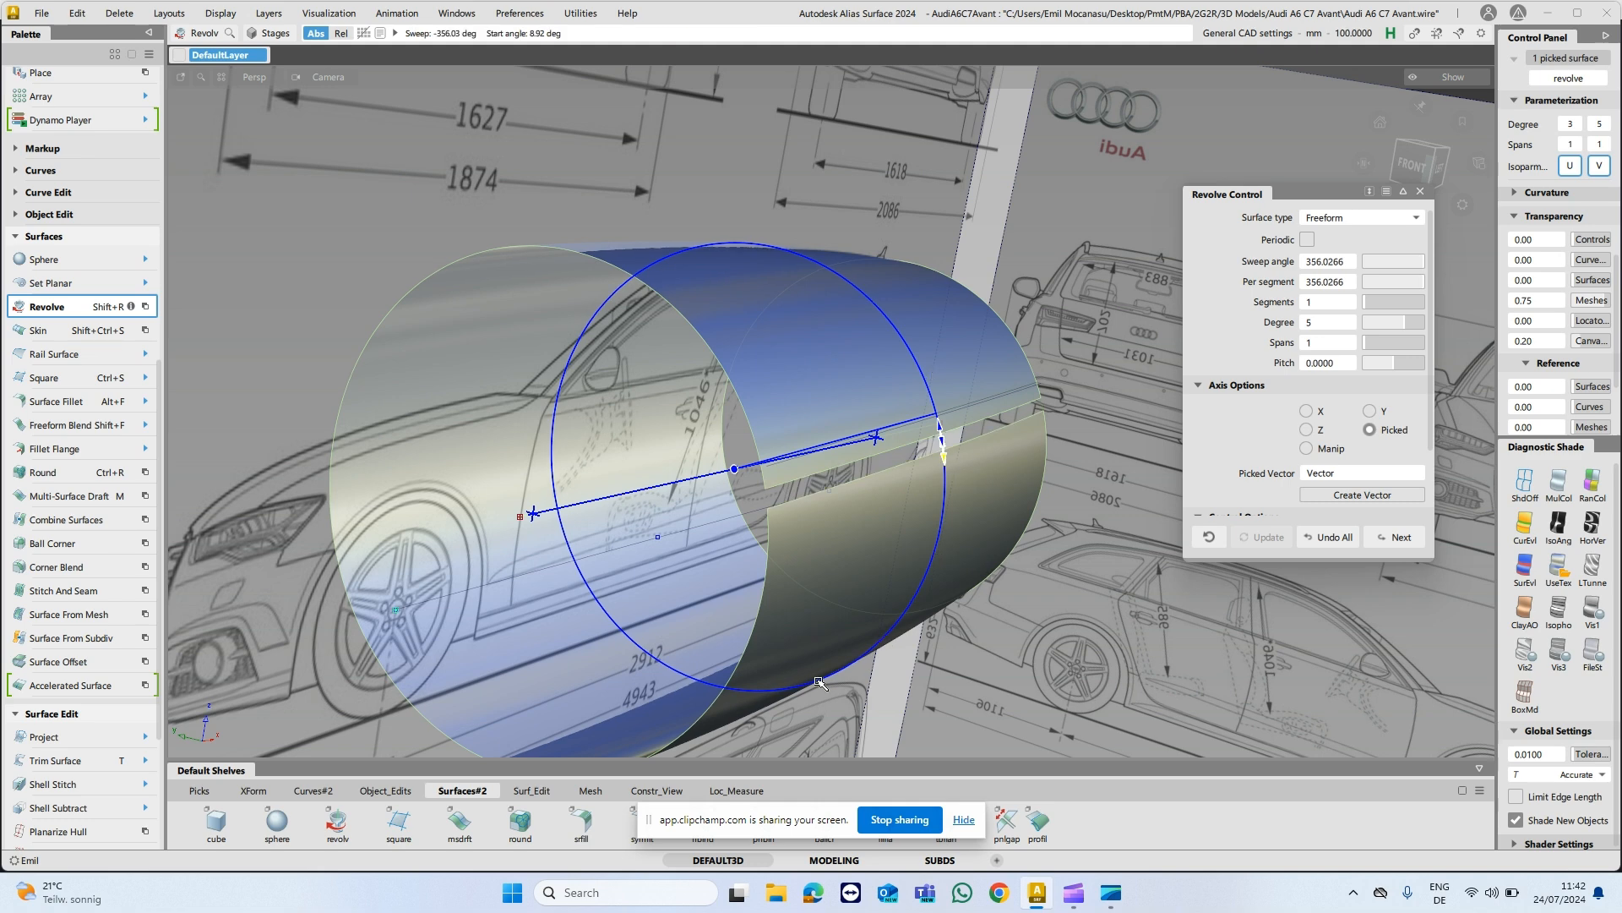
pyautogui.moveTo(819, 683); pyautogui.dragTo(654, 300)
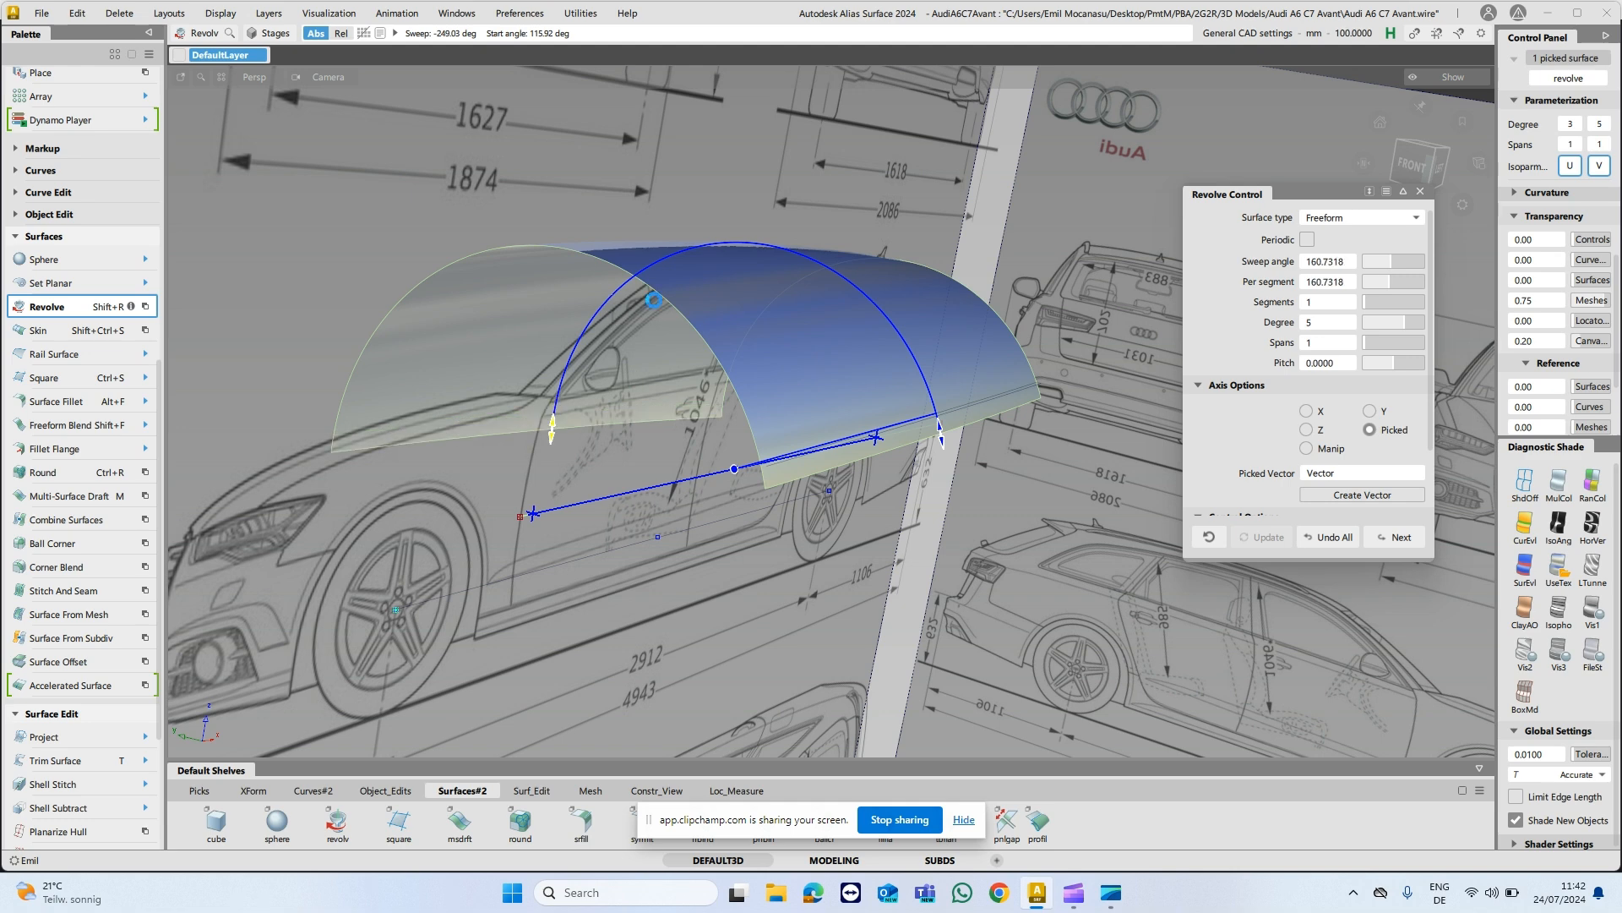
pyautogui.click(1420, 193)
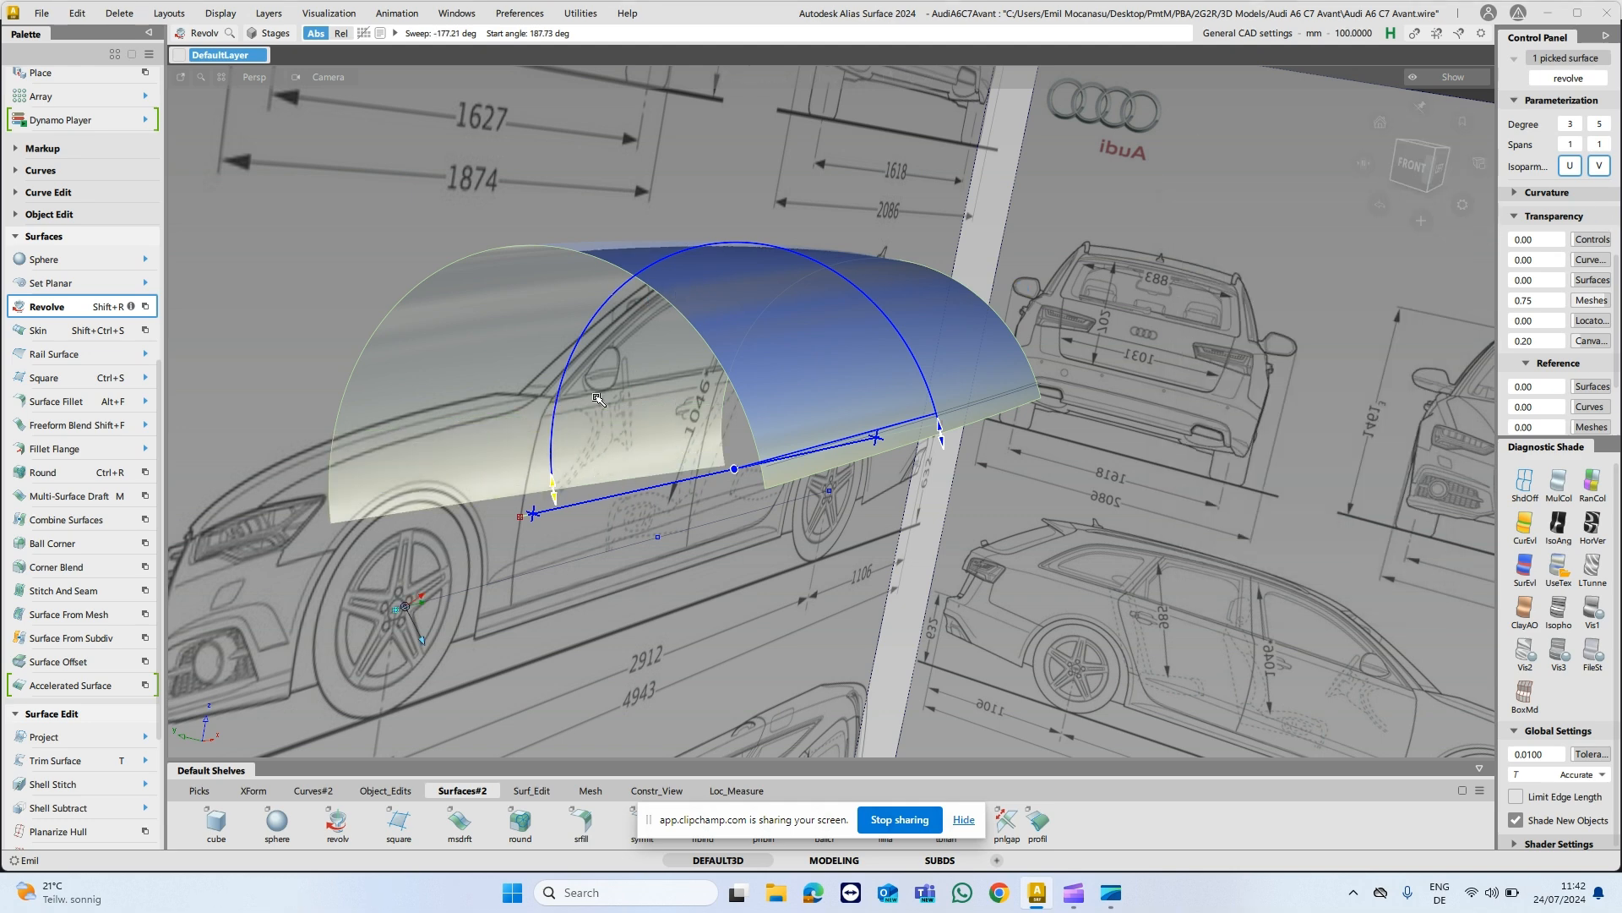
pyautogui.moveTo(735, 284); pyautogui.dragTo(785, 265)
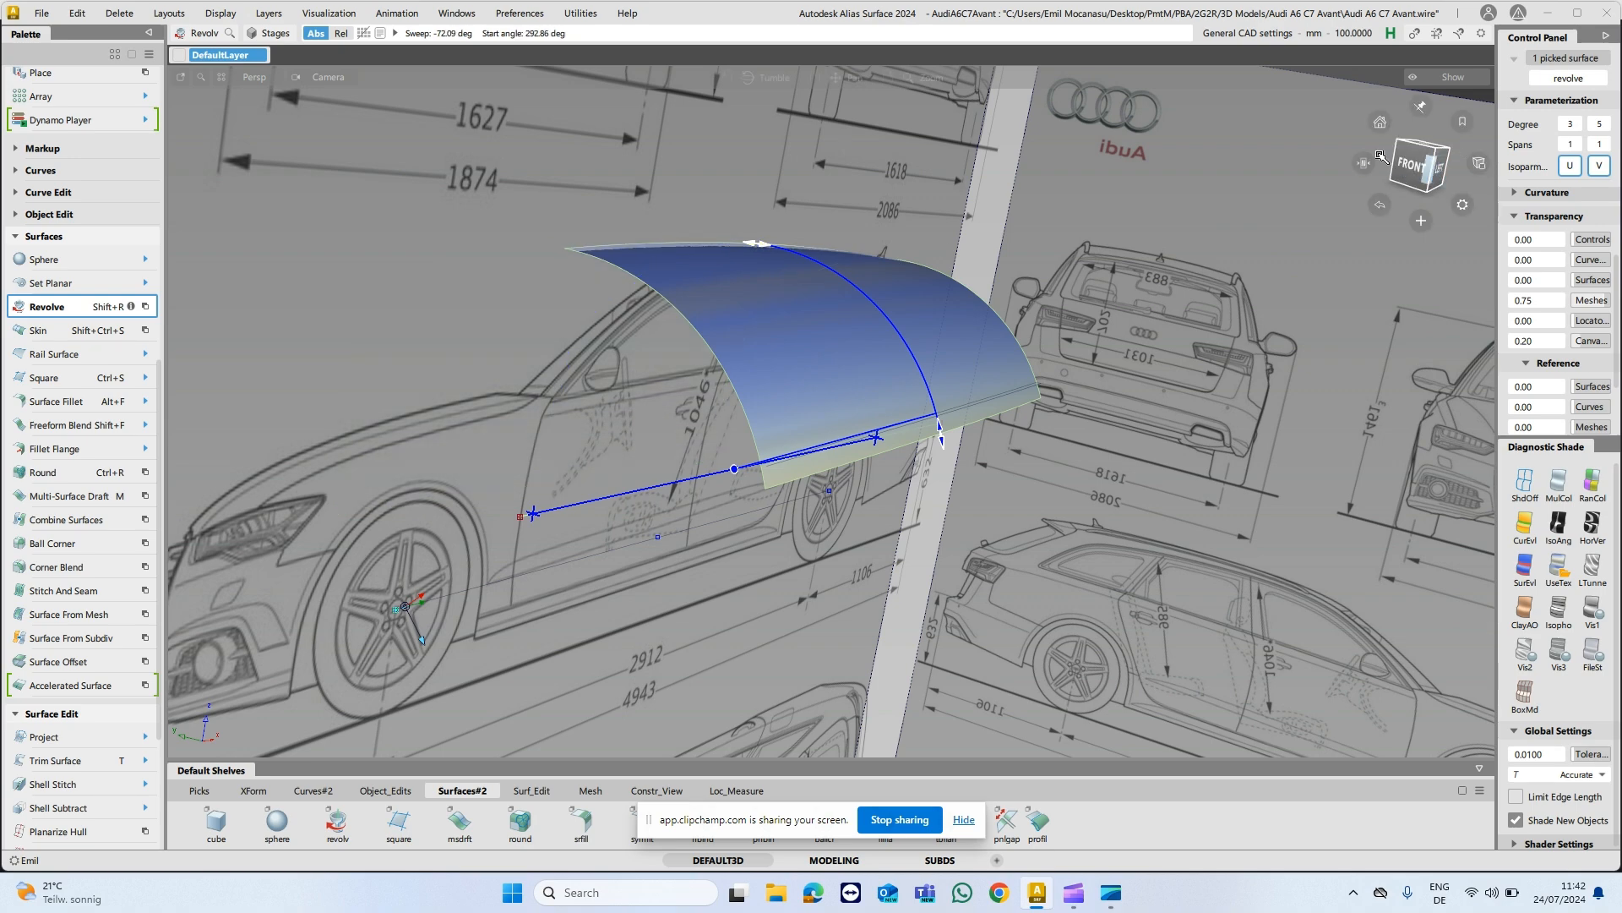
pyautogui.click(1409, 166)
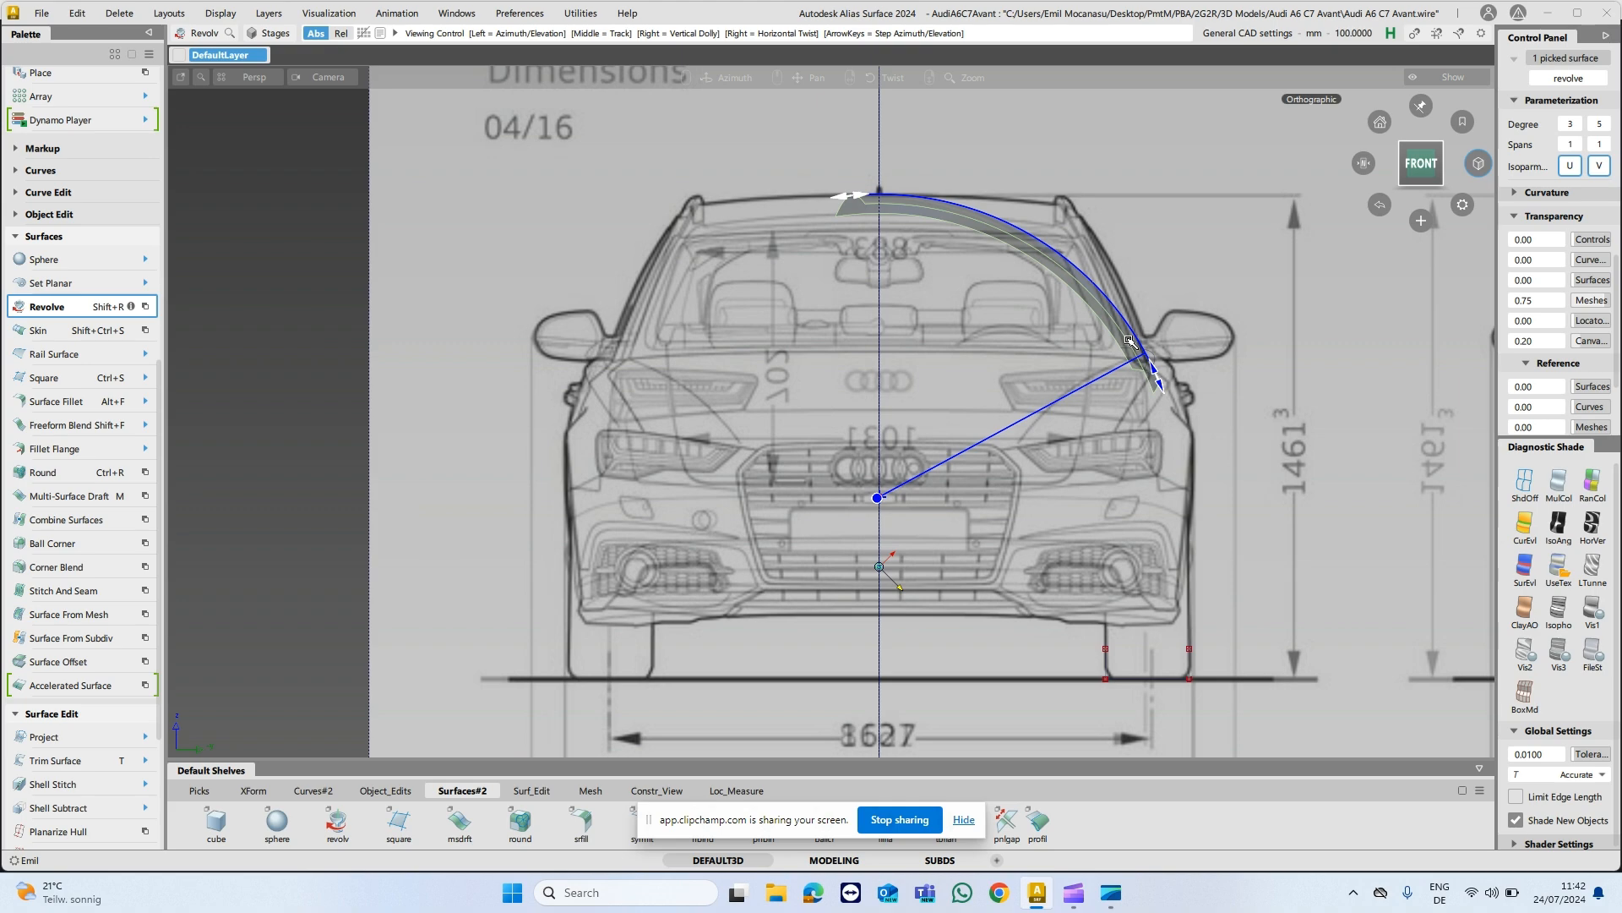
pyautogui.keyDown('alt'); pyautogui.keyDown('shift'); pyautogui.moveTo(1130, 340); pyautogui.dragTo(899, 504); pyautogui.keyUp('shift'); pyautogui.keyUp('alt')
pyautogui.click(899, 505)
pyautogui.keyDown('alt'); pyautogui.keyDown('shift'); pyautogui.moveTo(1232, 338); pyautogui.dragTo(942, 543); pyautogui.keyUp('shift'); pyautogui.keyUp('alt')
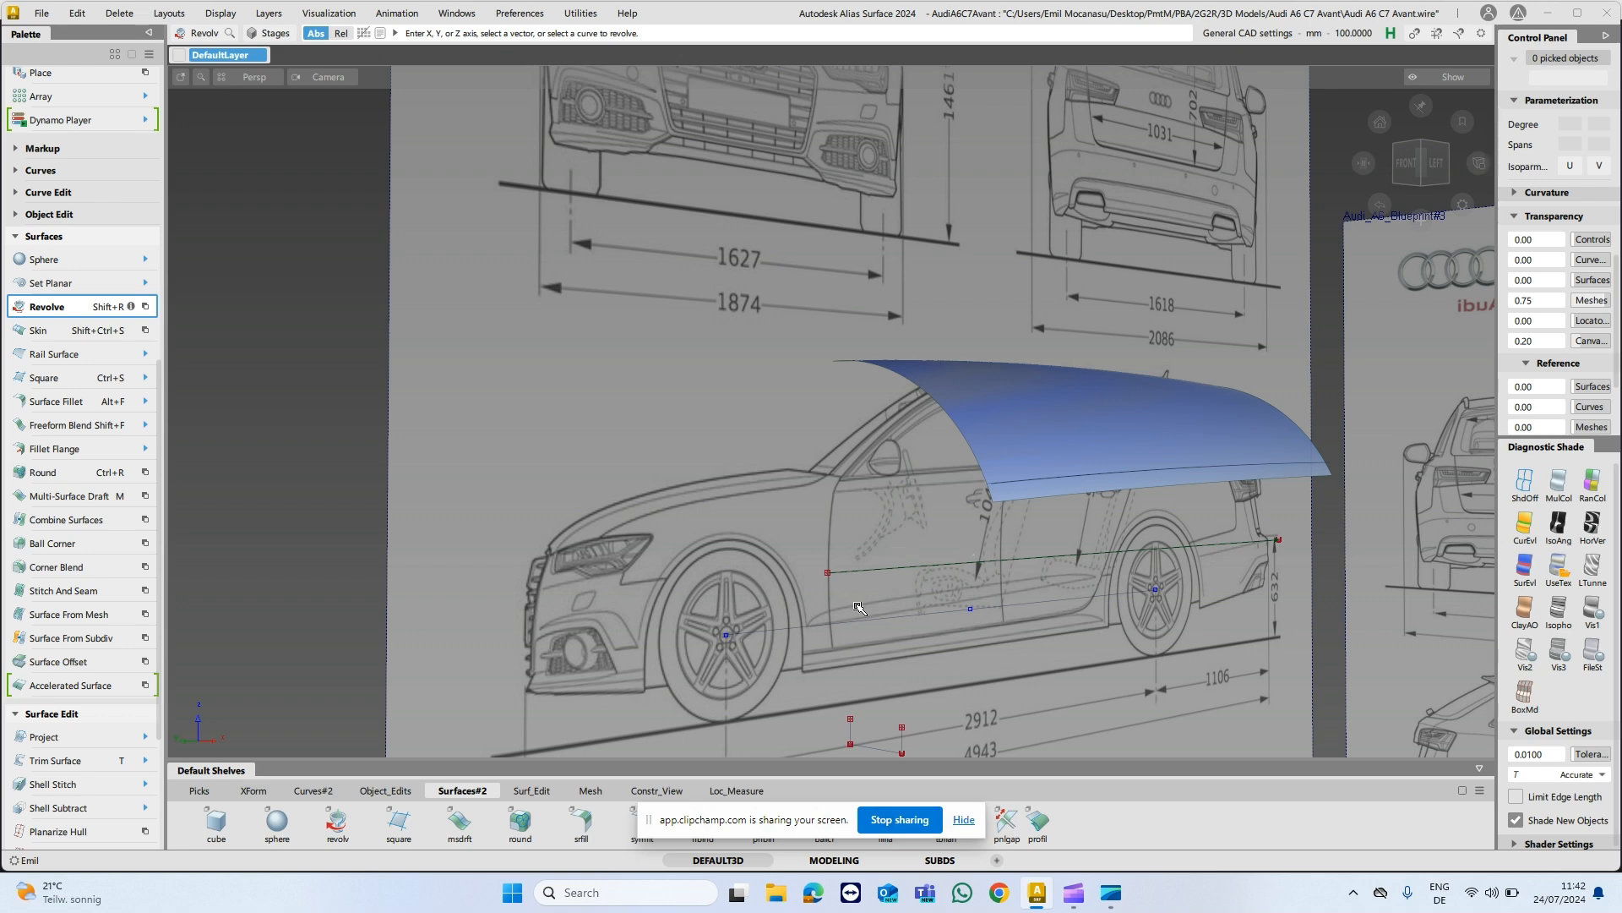
# In the front view, move the lengthwise axis vector past the car's centreline, away from the surface, to flatten the revolved arc.
pyautogui.keyDown('alt'); pyautogui.keyDown('shift'); pyautogui.moveTo(1006, 540); pyautogui.dragTo(978, 544); pyautogui.keyUp('shift'); pyautogui.keyUp('alt')
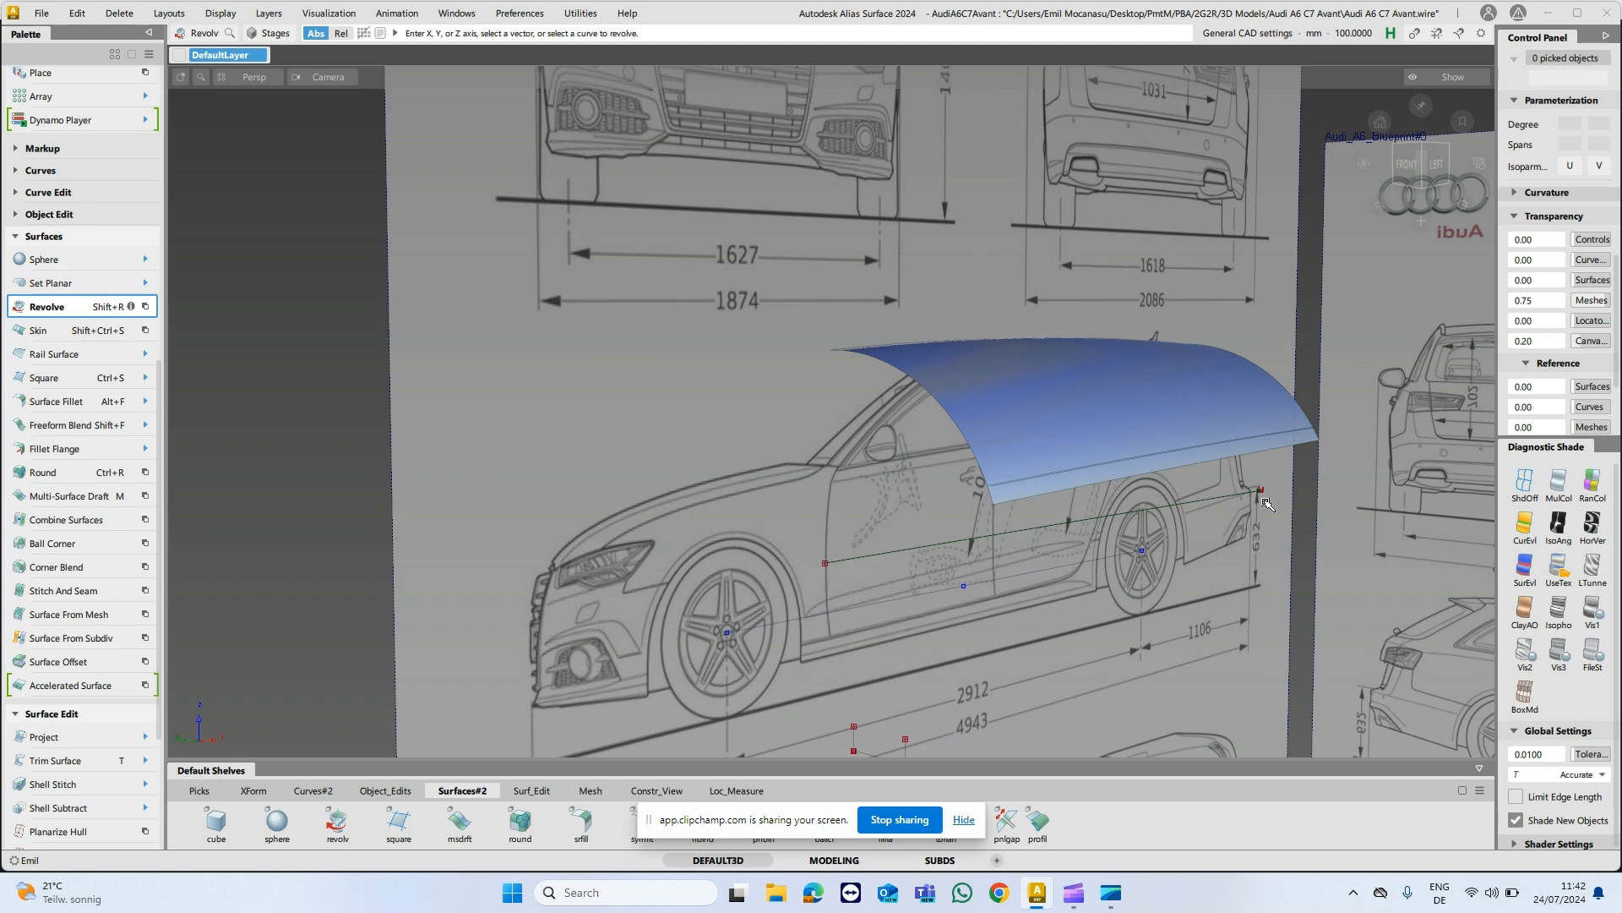
pyautogui.keyDown('alt'); pyautogui.keyDown('shift'); pyautogui.moveTo(893, 531); pyautogui.dragTo(989, 441); pyautogui.keyUp('shift'); pyautogui.keyUp('alt')
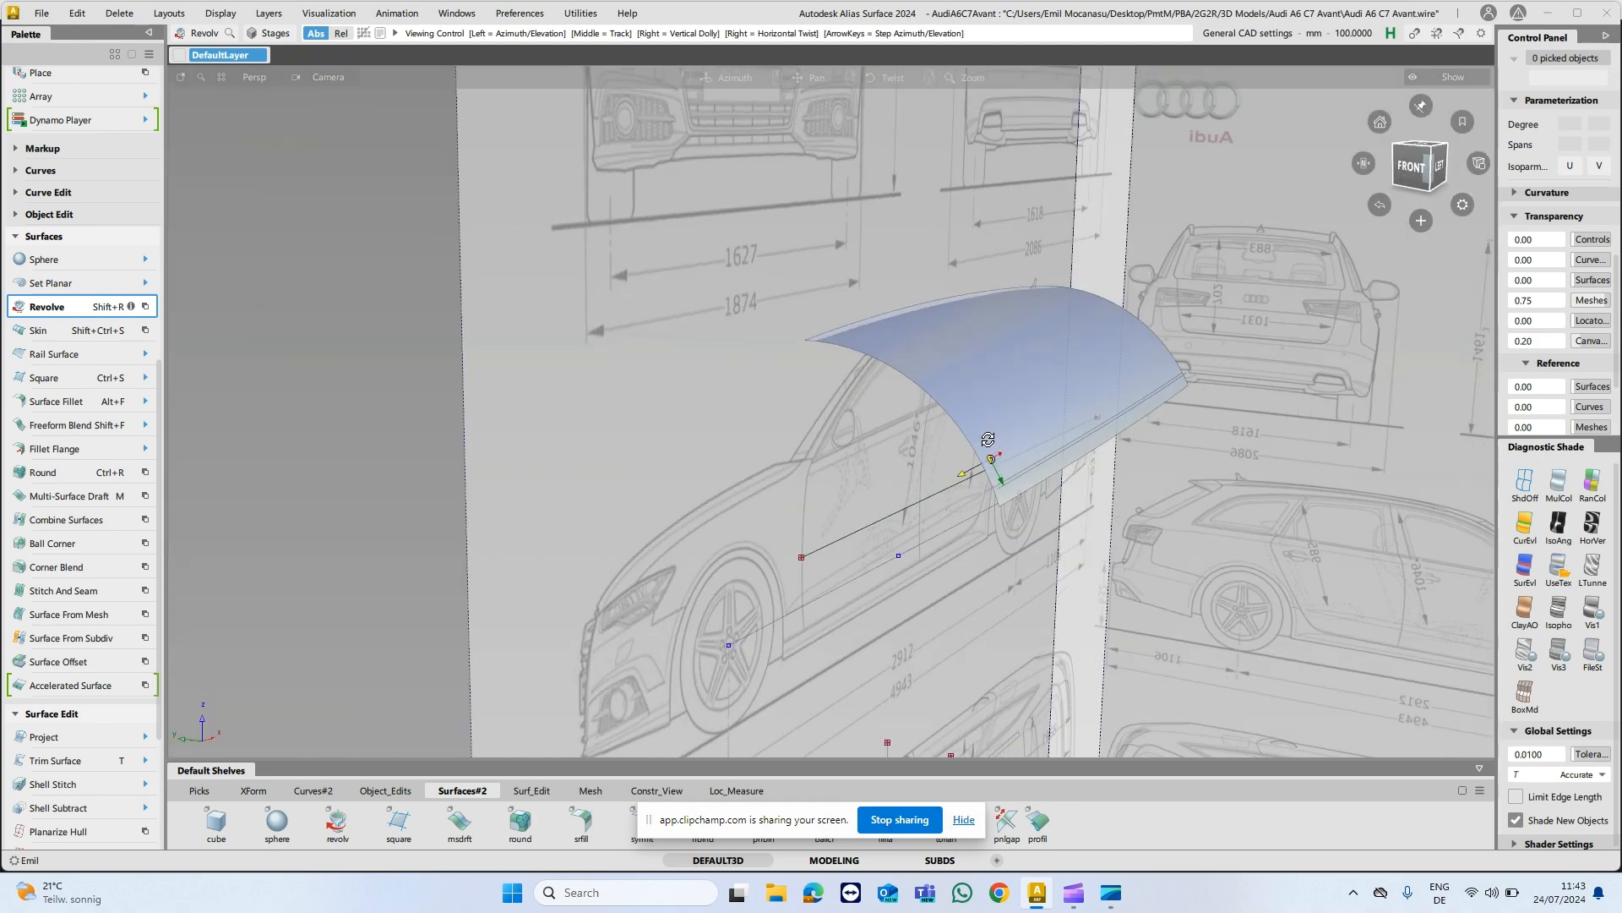
pyautogui.keyDown('alt'); pyautogui.keyDown('shift'); pyautogui.moveTo(1017, 285); pyautogui.dragTo(1166, 492); pyautogui.keyUp('shift'); pyautogui.keyUp('alt')
pyautogui.keyDown('alt'); pyautogui.keyDown('shift'); pyautogui.moveTo(1059, 575); pyautogui.dragTo(960, 506, button='right'); pyautogui.keyUp('shift'); pyautogui.keyUp('alt')
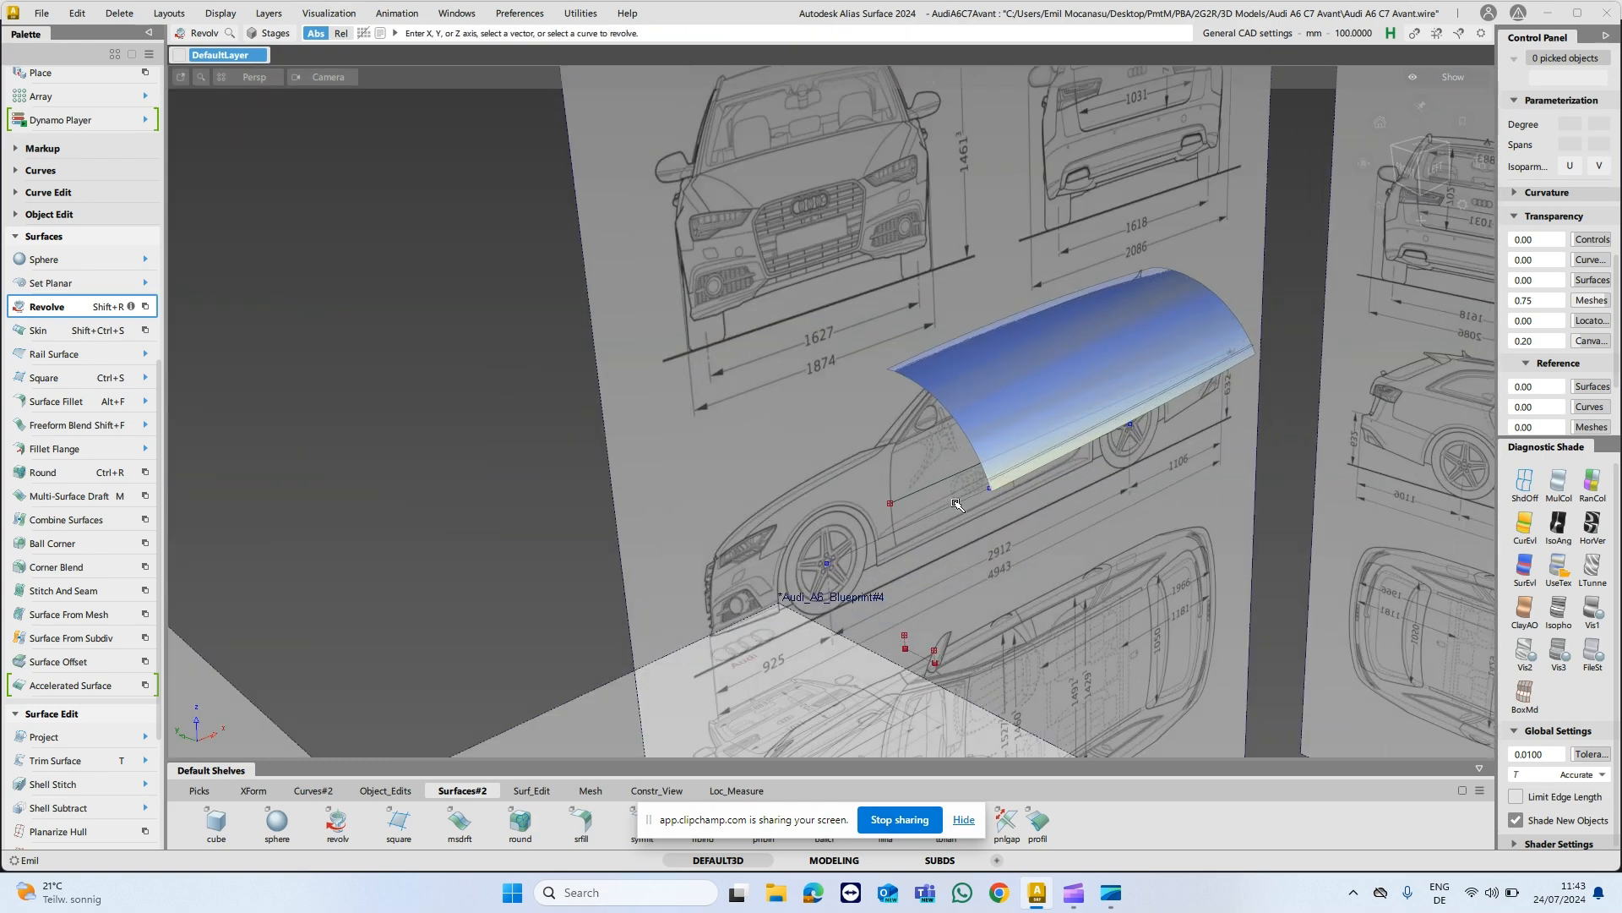
pyautogui.moveTo(936, 512)
pyautogui.keyDown('ctrl'); pyautogui.keyDown('shift'); pyautogui.mouseDown()
pyautogui.moveTo(889, 489)
pyautogui.moveTo(912, 490)
pyautogui.mouseUp(); pyautogui.keyUp('shift'); pyautogui.keyUp('ctrl')
pyautogui.click(915, 494)
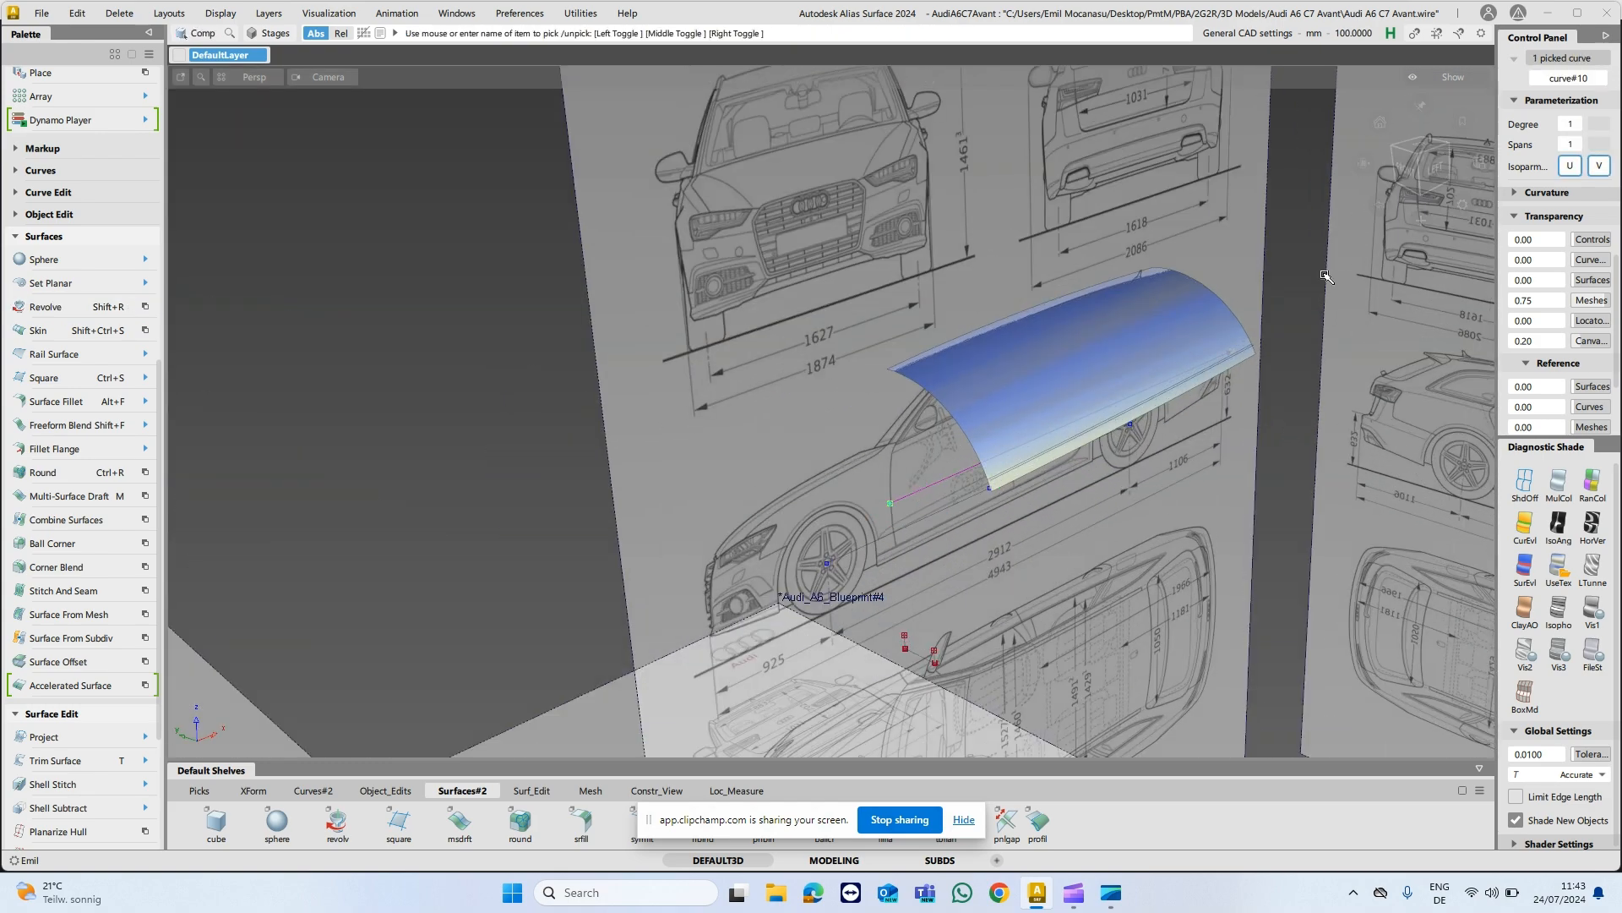
pyautogui.click(1407, 177)
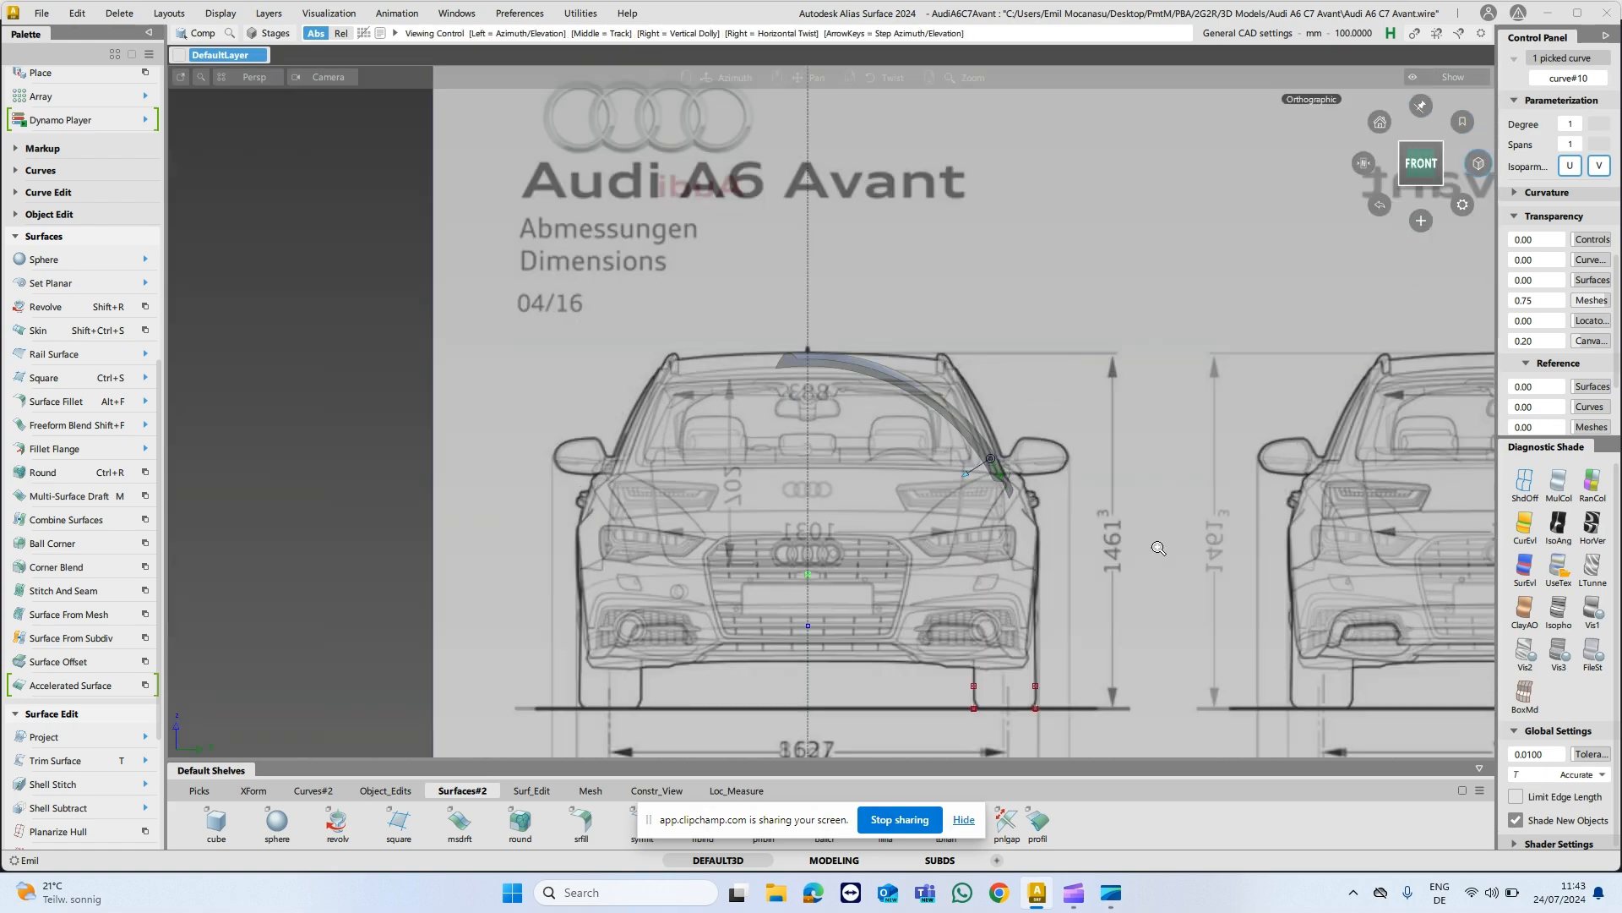
pyautogui.press('w')
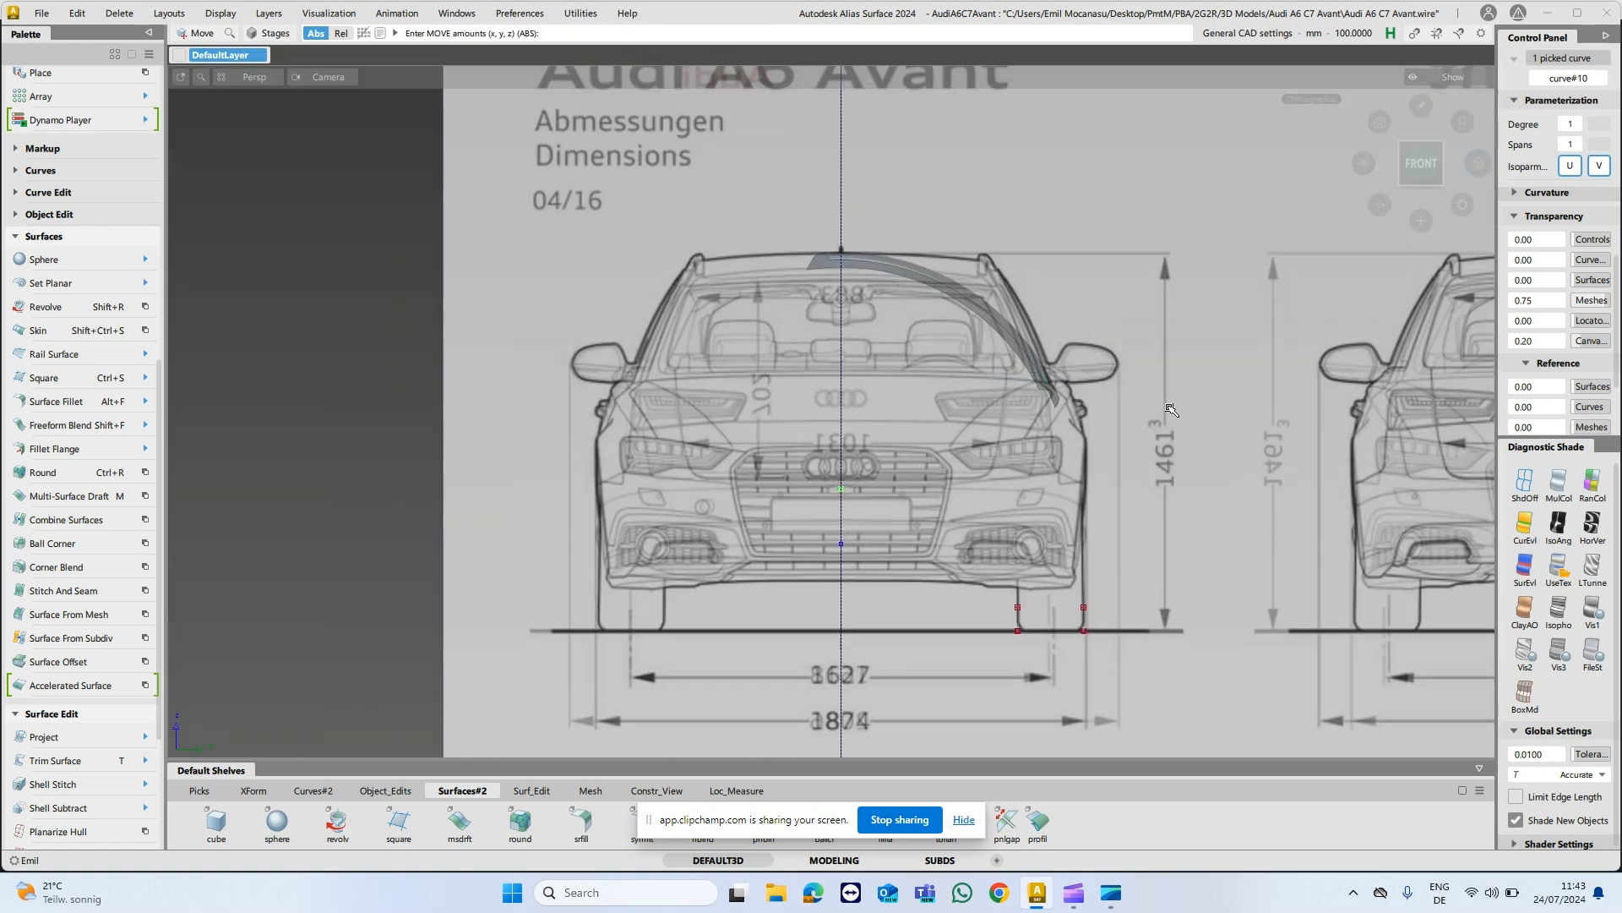
pyautogui.moveTo(1089, 203); pyautogui.dragTo(1078, 200)
pyautogui.moveTo(1194, 206)
pyautogui.mouseDown()
pyautogui.moveTo(1222, 217)
pyautogui.moveTo(1202, 220)
pyautogui.mouseUp()
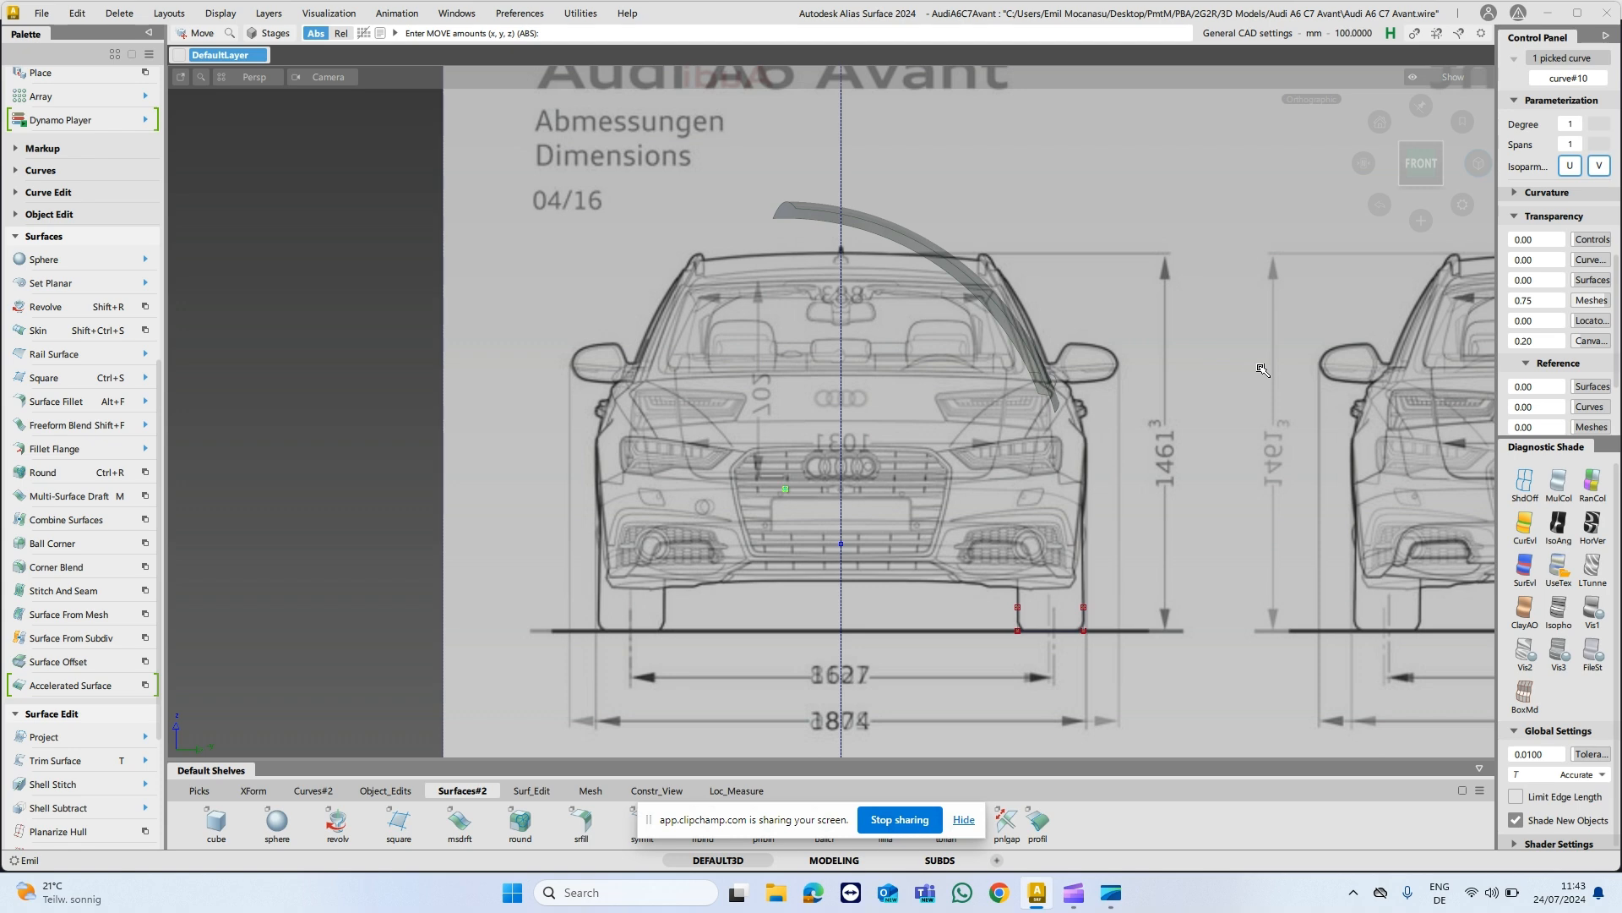
pyautogui.moveTo(1260, 366); pyautogui.dragTo(1235, 412, button='middle')
# Fine-tune the axis vector's sideways position so the surface section follows the window outline above the mirror, checking the shape from the side.
pyautogui.keyDown('alt'); pyautogui.keyDown('shift'); pyautogui.moveTo(1199, 509); pyautogui.dragTo(1170, 483, button='right'); pyautogui.keyUp('shift'); pyautogui.keyUp('alt')
pyautogui.keyDown('alt'); pyautogui.keyDown('shift'); pyautogui.moveTo(1171, 483); pyautogui.dragTo(1113, 411, button='middle'); pyautogui.keyUp('shift'); pyautogui.keyUp('alt')
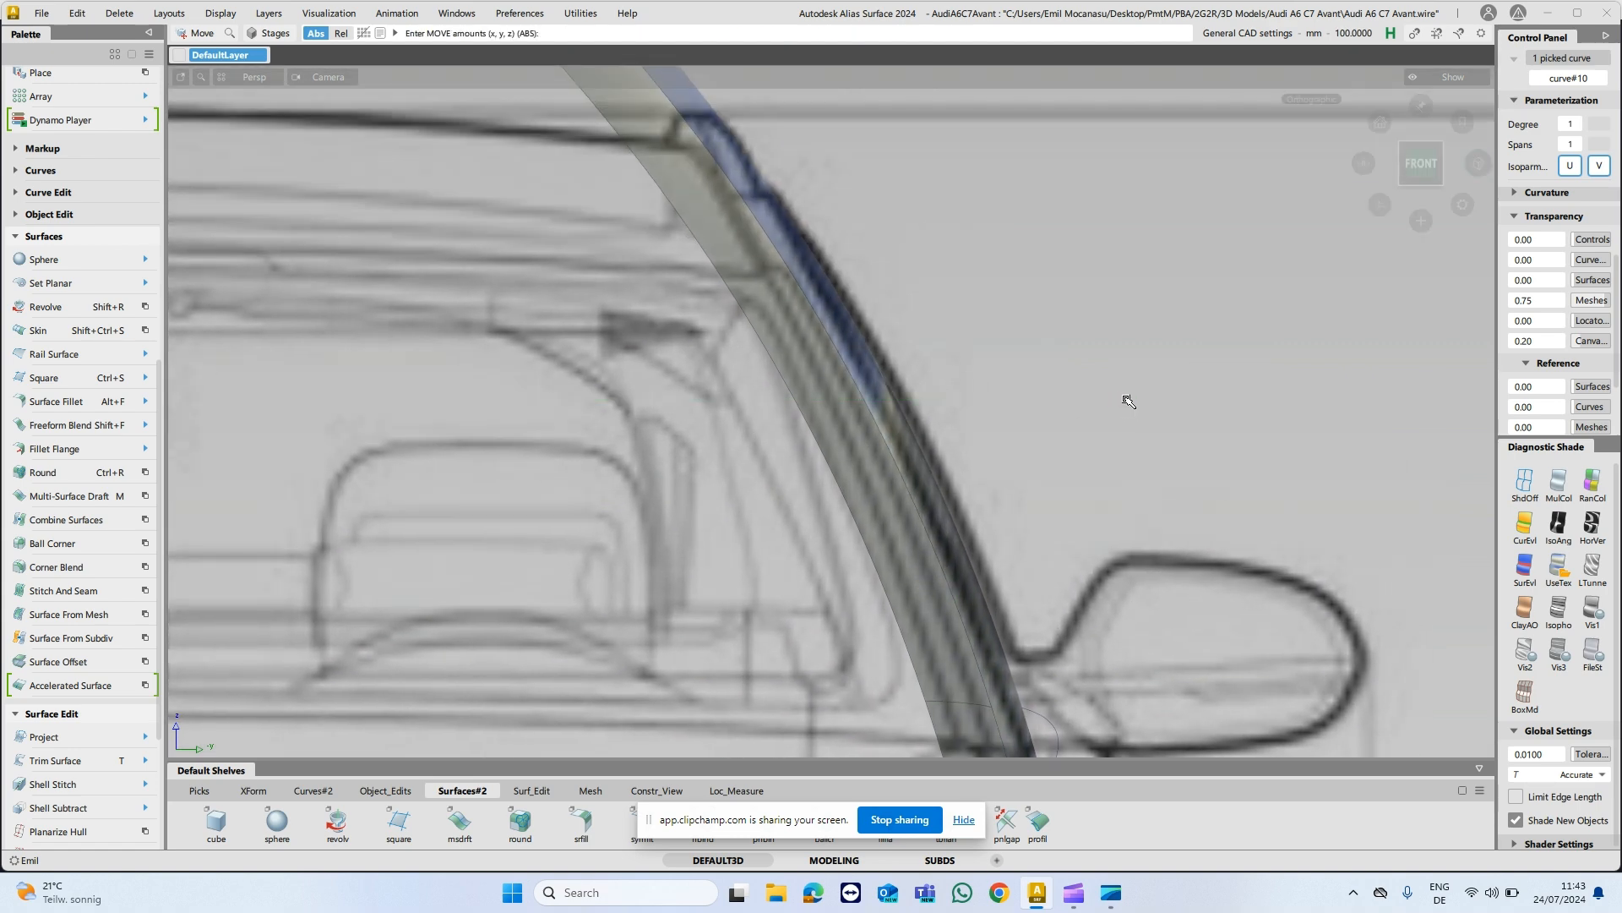
pyautogui.moveTo(1120, 406); pyautogui.dragTo(1158, 405, button='middle')
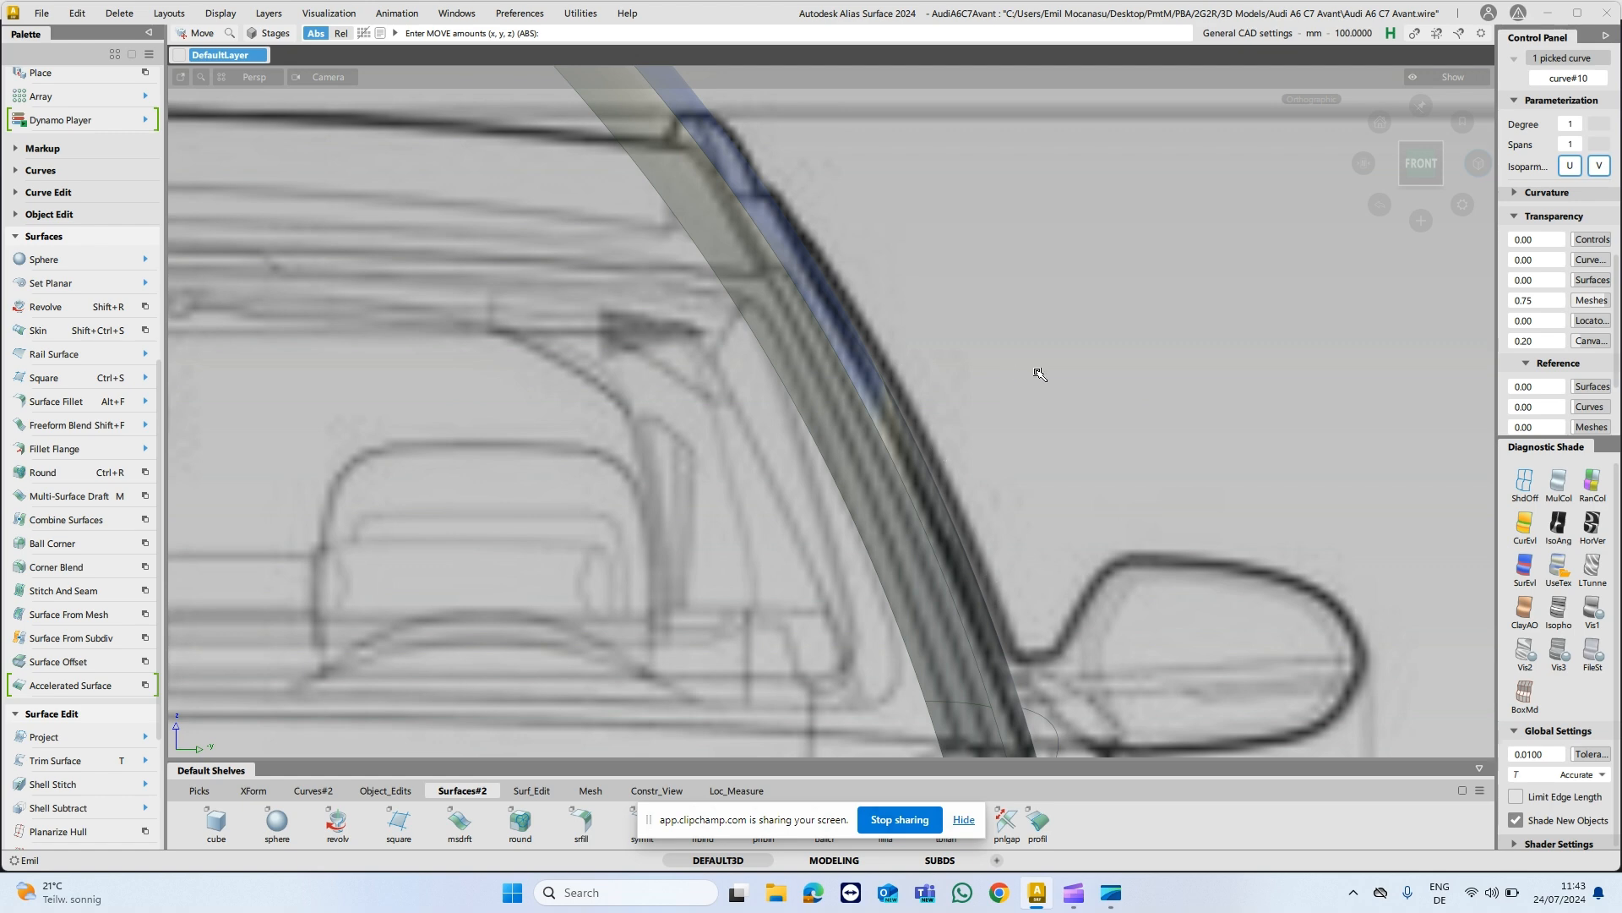
pyautogui.moveTo(1038, 375); pyautogui.dragTo(1124, 395, button='middle')
pyautogui.keyDown('alt'); pyautogui.keyDown('shift'); pyautogui.moveTo(972, 568); pyautogui.dragTo(849, 606, button='right'); pyautogui.keyUp('shift'); pyautogui.keyUp('alt')
pyautogui.keyDown('alt'); pyautogui.keyDown('shift'); pyautogui.moveTo(849, 605); pyautogui.dragTo(1160, 373); pyautogui.keyUp('shift'); pyautogui.keyUp('alt')
pyautogui.keyDown('alt'); pyautogui.keyDown('shift'); pyautogui.moveTo(1159, 373); pyautogui.dragTo(1031, 385, button='right'); pyautogui.keyUp('shift'); pyautogui.keyUp('alt')
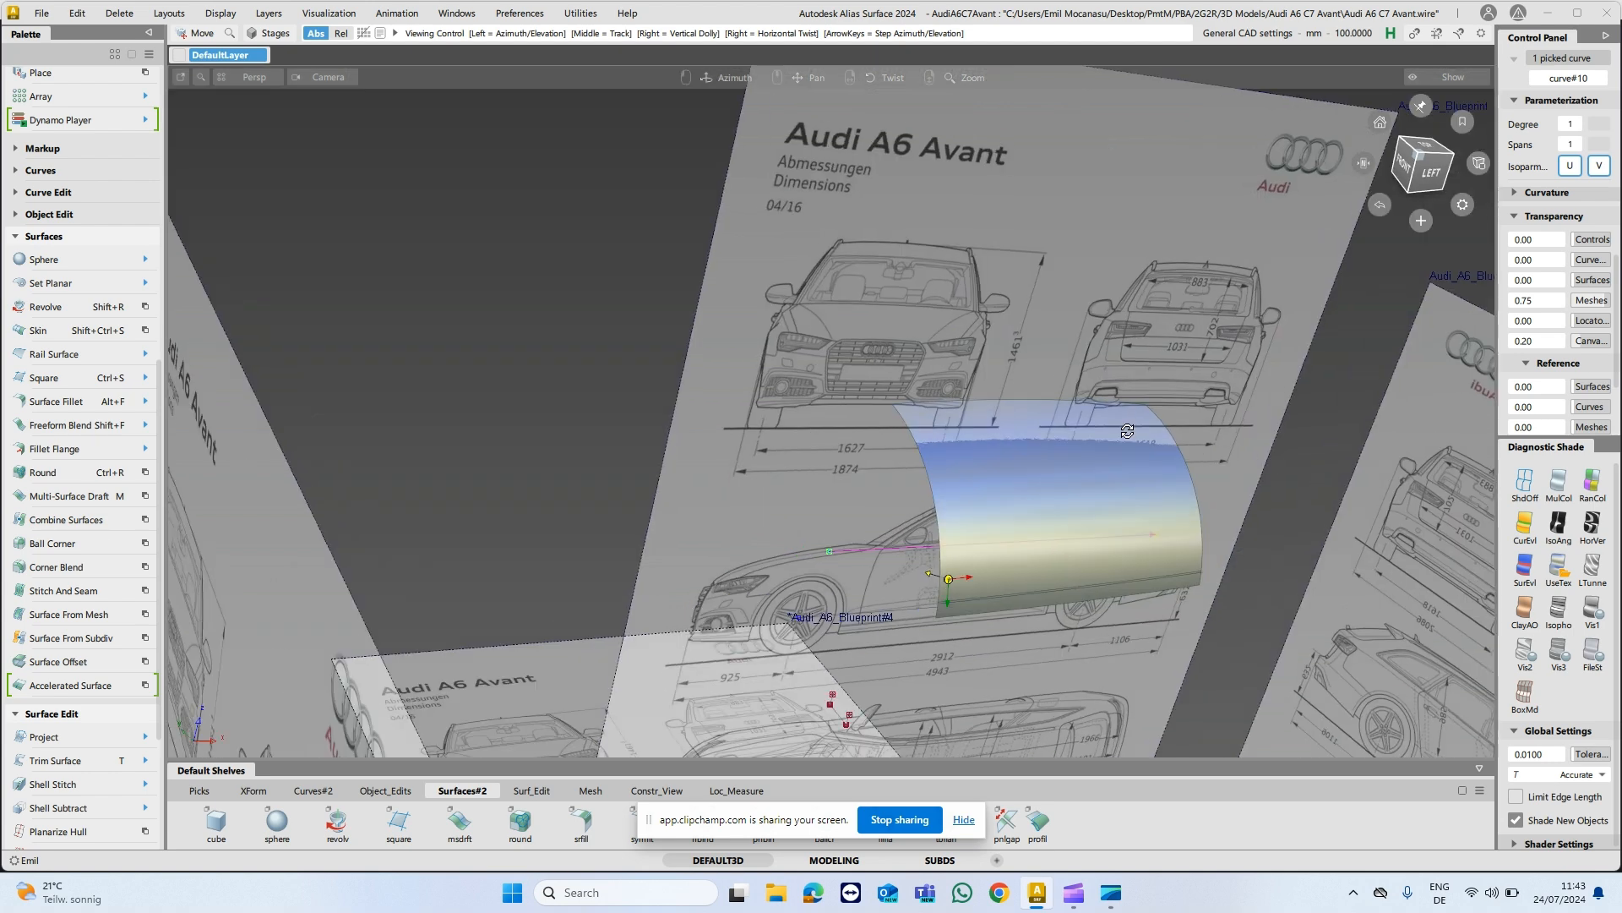
pyautogui.keyDown('alt'); pyautogui.keyDown('shift'); pyautogui.moveTo(1031, 385); pyautogui.dragTo(977, 395); pyautogui.keyUp('shift'); pyautogui.keyUp('alt')
pyautogui.keyDown('alt'); pyautogui.keyDown('shift'); pyautogui.moveTo(1211, 488); pyautogui.dragTo(1071, 479); pyautogui.keyUp('shift'); pyautogui.keyUp('alt')
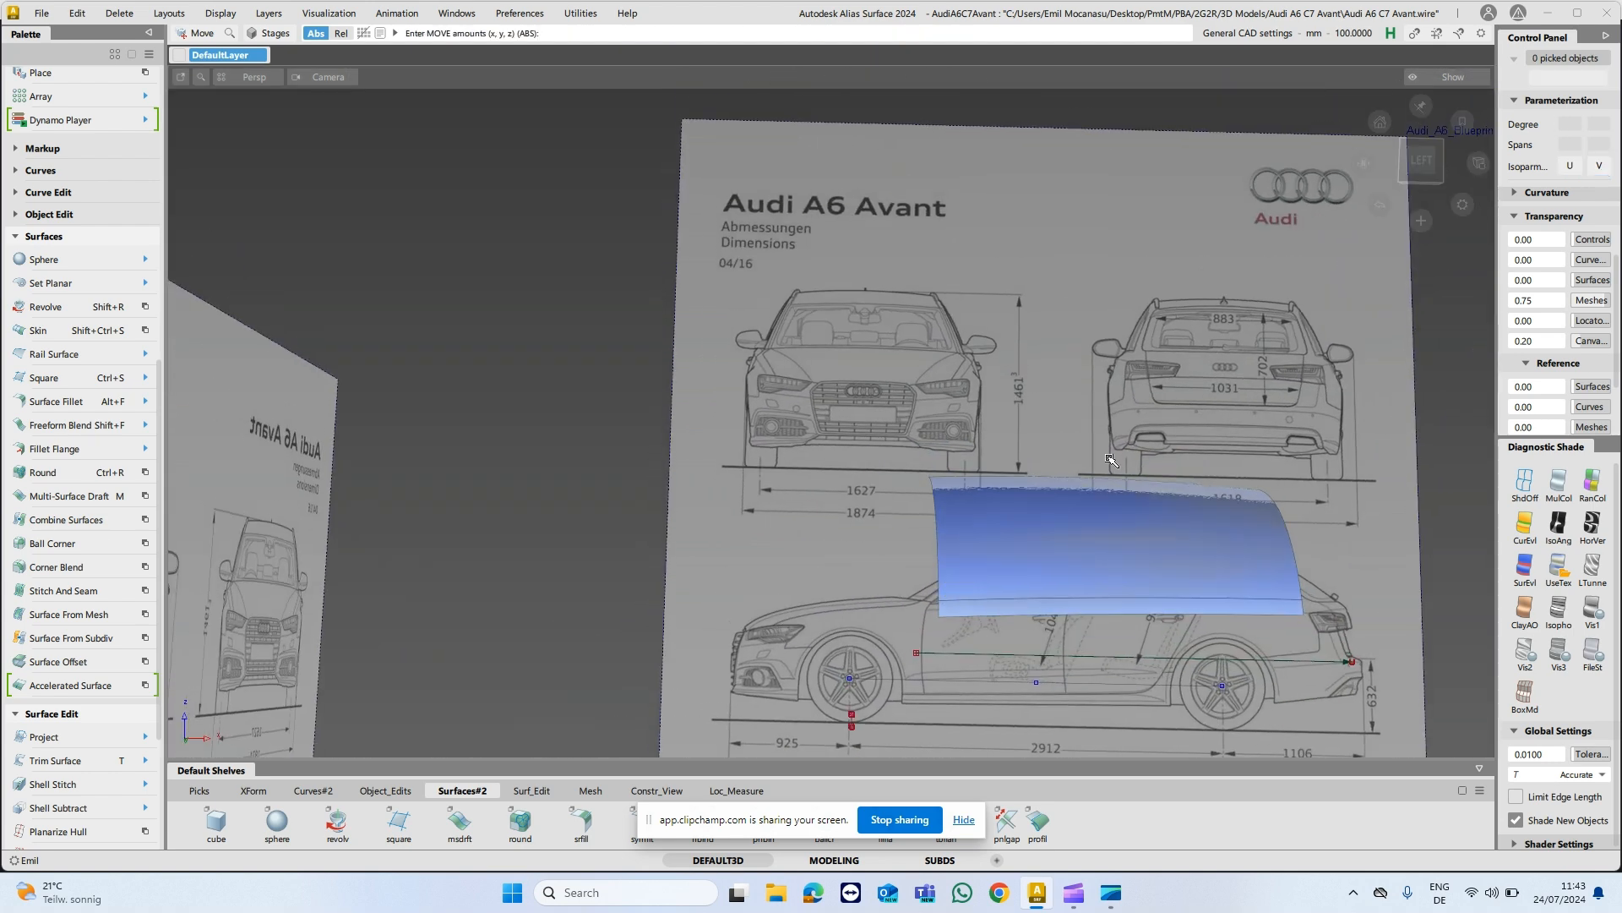
# Query-edit the revolved surface in the left view and shorten its sweep at the upper edge above the roofline.
pyautogui.click(1421, 161)
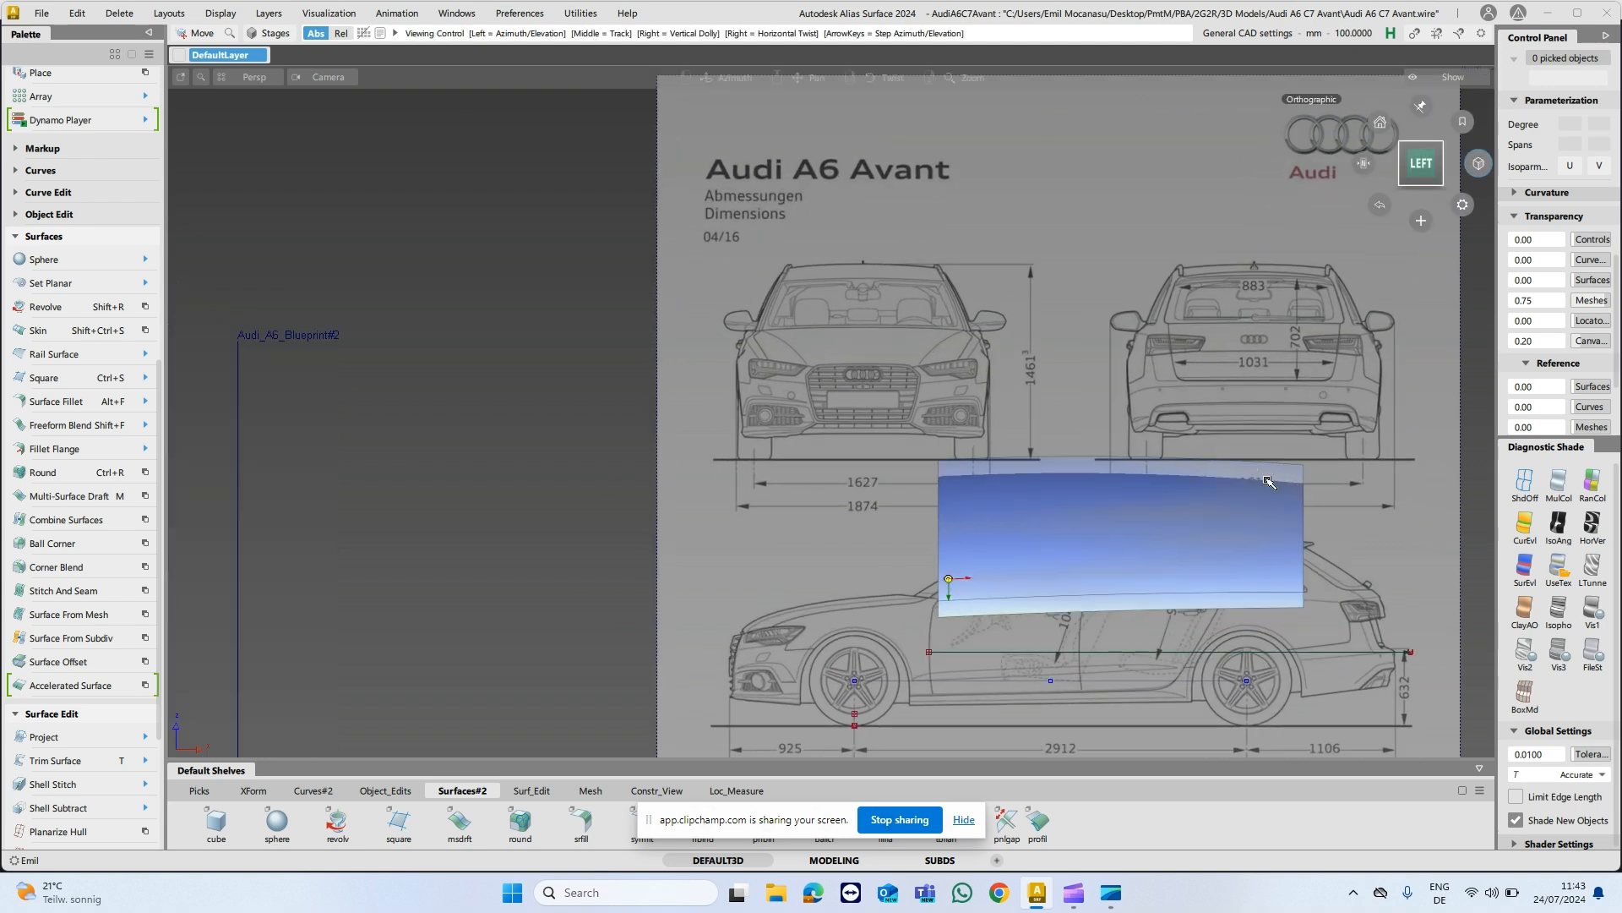
pyautogui.keyDown('alt'); pyautogui.keyDown('shift'); pyautogui.moveTo(1267, 480); pyautogui.dragTo(989, 449, button='middle'); pyautogui.keyUp('shift'); pyautogui.keyUp('alt')
pyautogui.keyDown('alt'); pyautogui.keyDown('shift'); pyautogui.moveTo(971, 587); pyautogui.dragTo(844, 462, button='right'); pyautogui.keyUp('shift'); pyautogui.keyUp('alt')
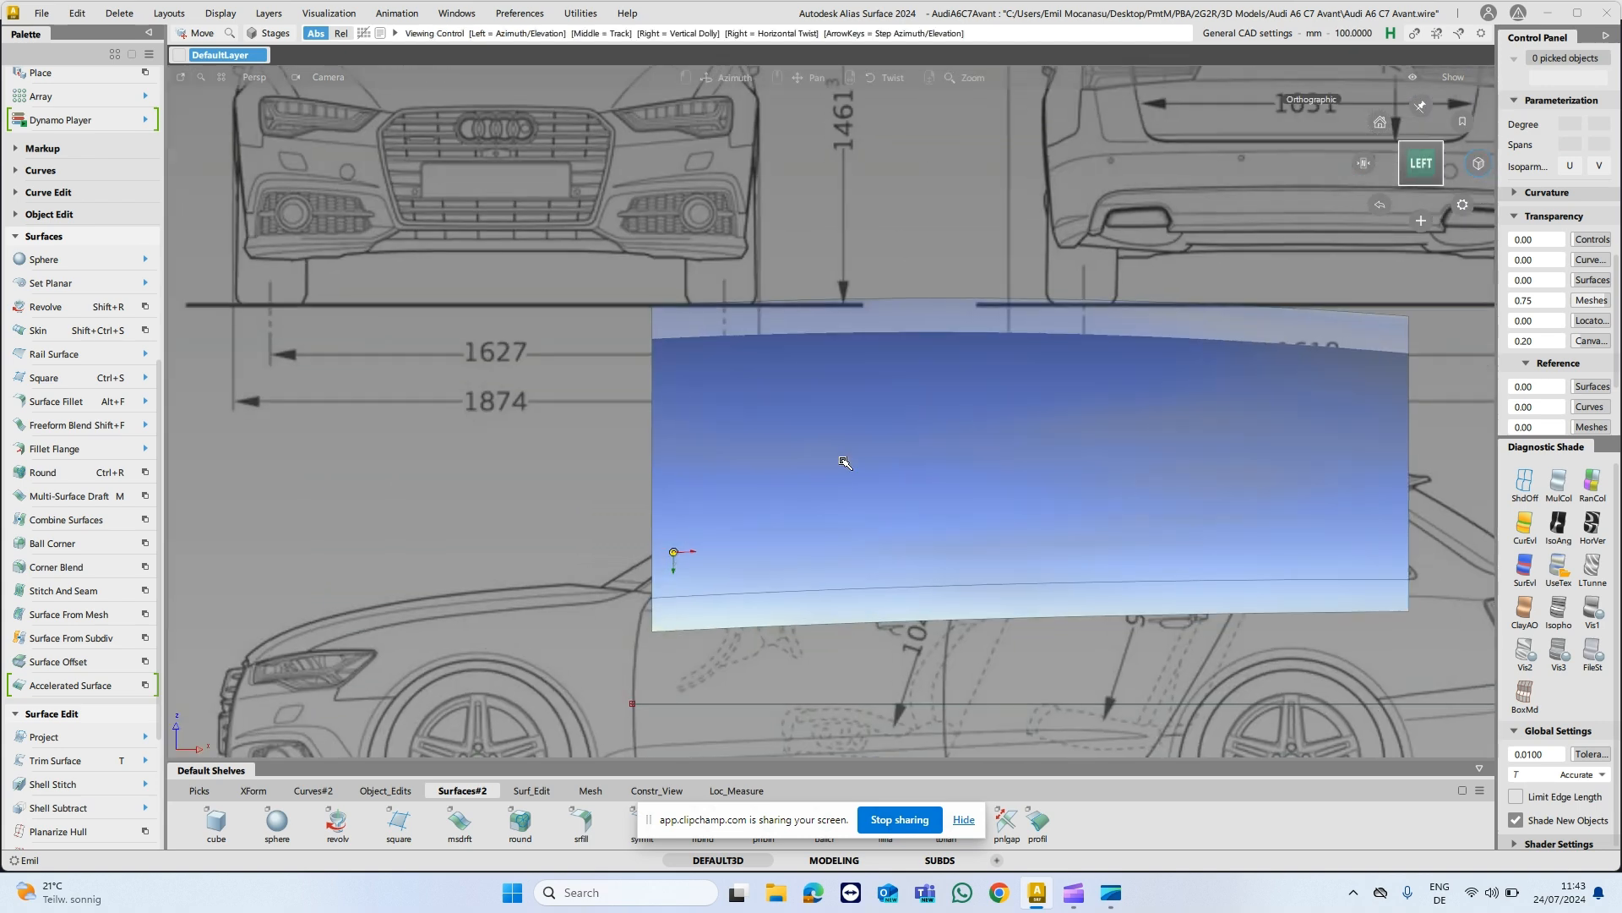
pyautogui.hotkey('ctrl', 'q')
pyautogui.click(692, 435)
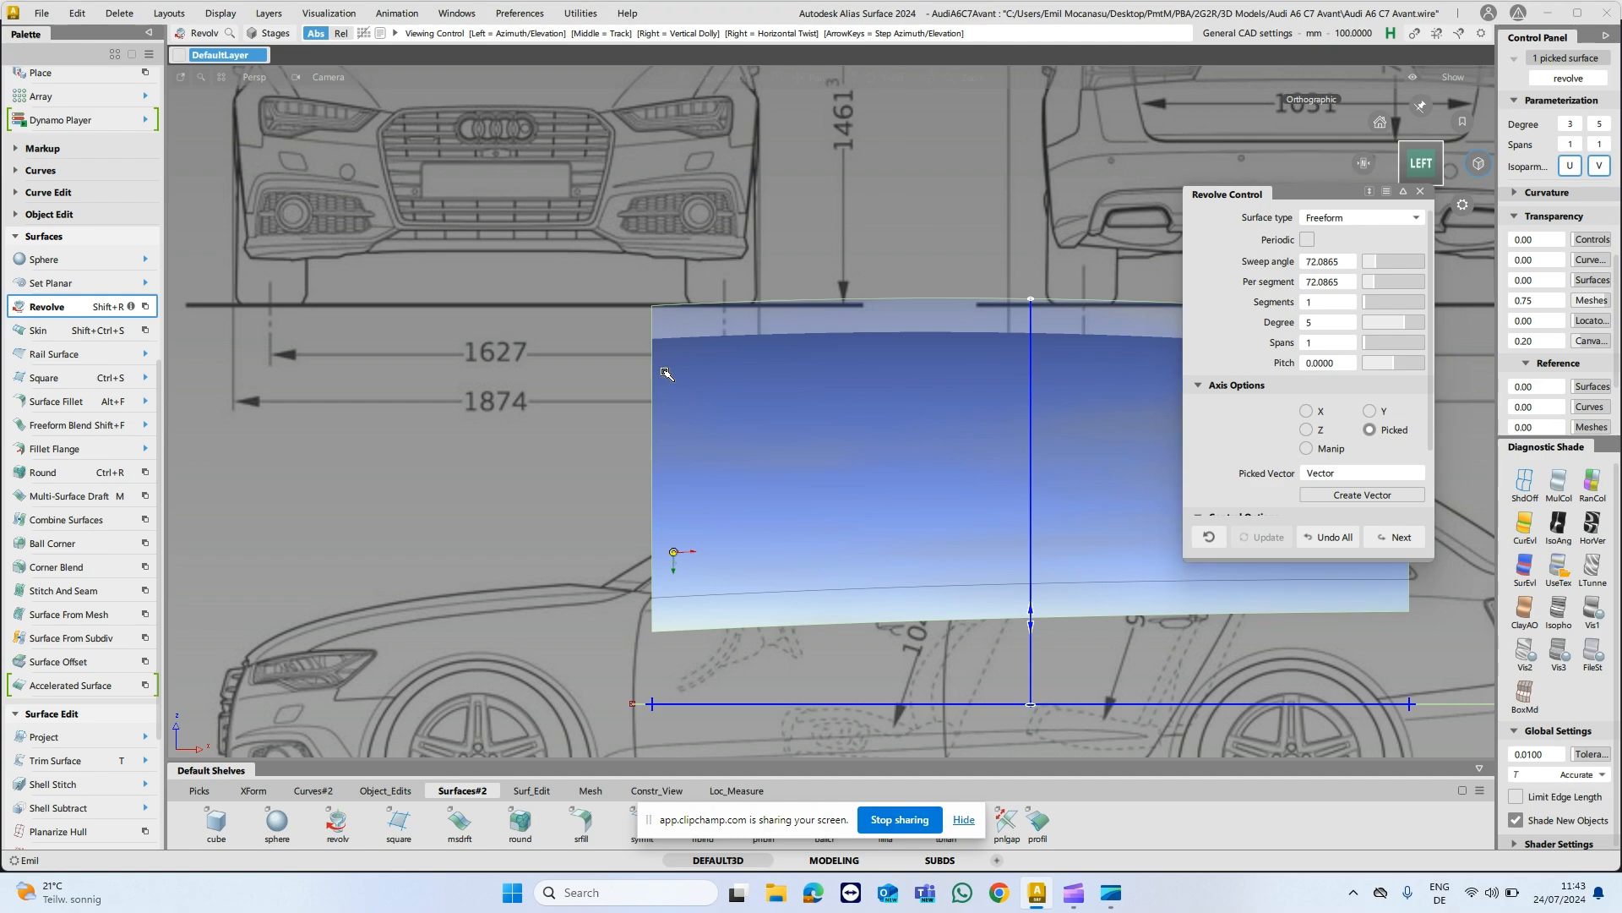
pyautogui.keyDown('alt'); pyautogui.keyDown('shift'); pyautogui.moveTo(667, 375); pyautogui.dragTo(860, 440); pyautogui.keyUp('shift'); pyautogui.keyUp('alt')
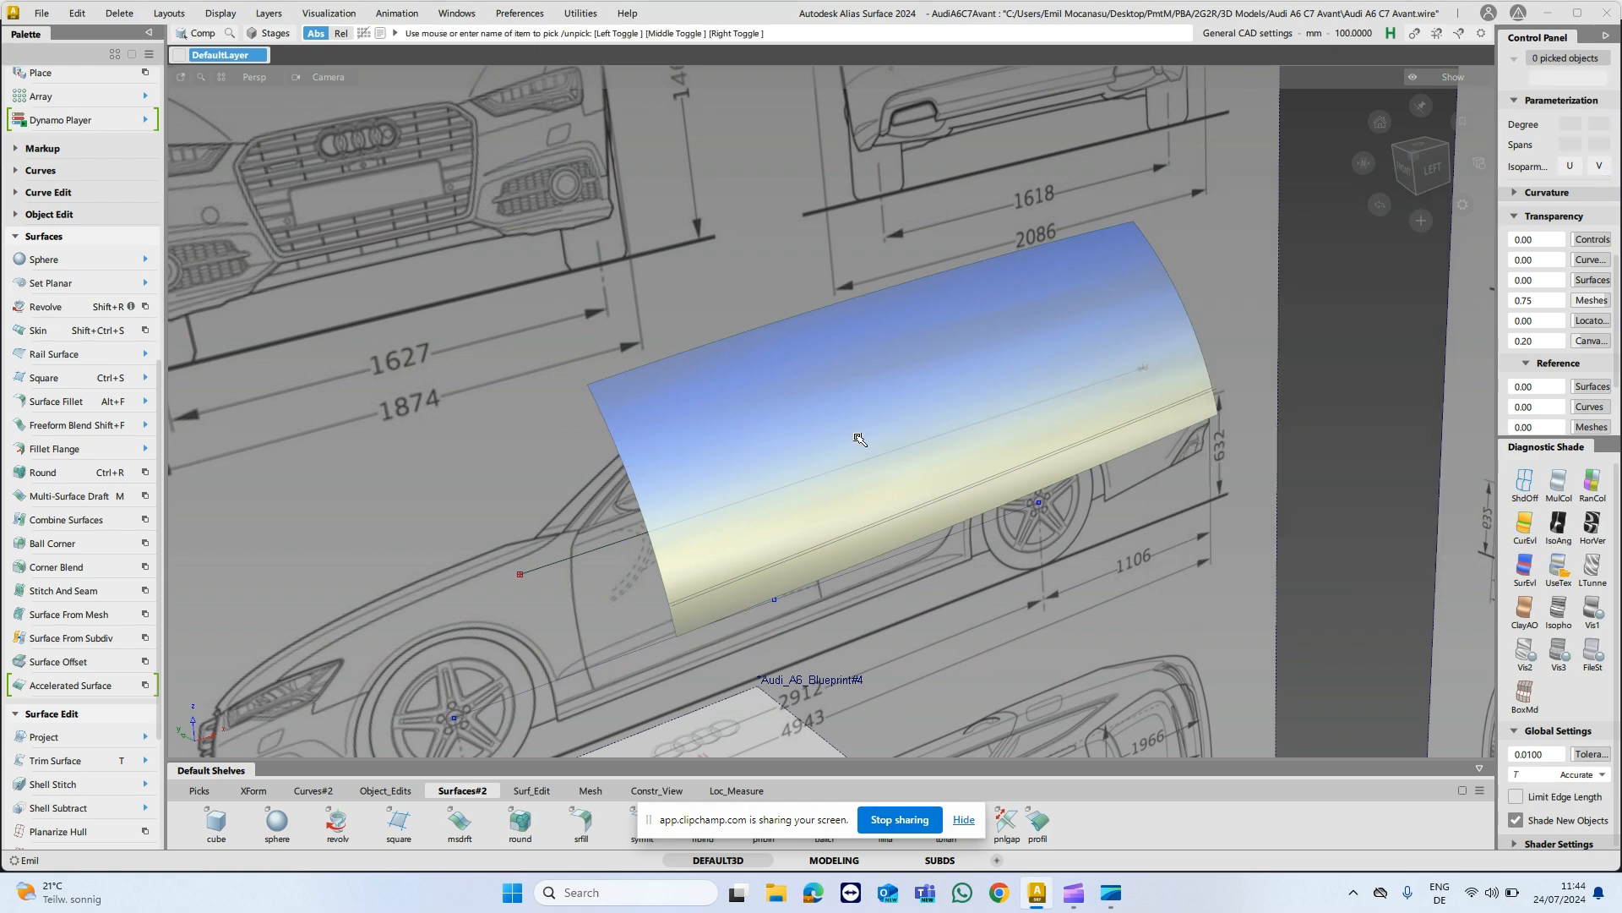
# Compare the revolved surface with the side-view window outline using the isoangle diagnostic shade, and restore the previous shading.
pyautogui.click(830, 427)
pyautogui.click(1555, 525)
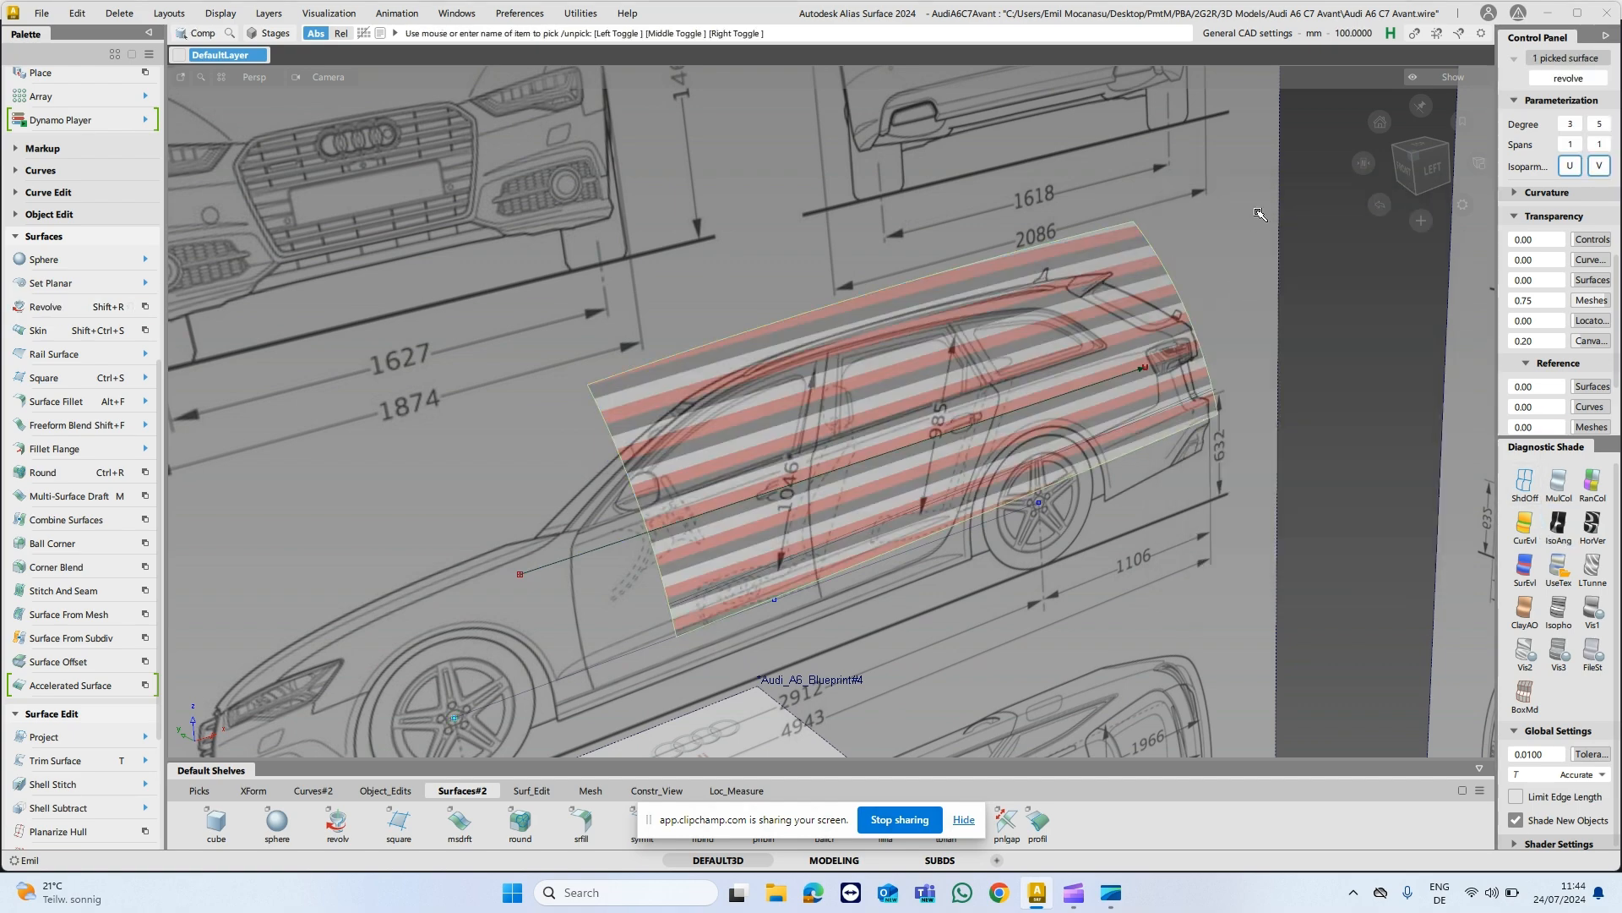
pyautogui.keyDown('alt'); pyautogui.keyDown('shift'); pyautogui.moveTo(1258, 213); pyautogui.dragTo(1260, 176); pyautogui.keyUp('shift'); pyautogui.keyUp('alt')
pyautogui.click(1260, 176)
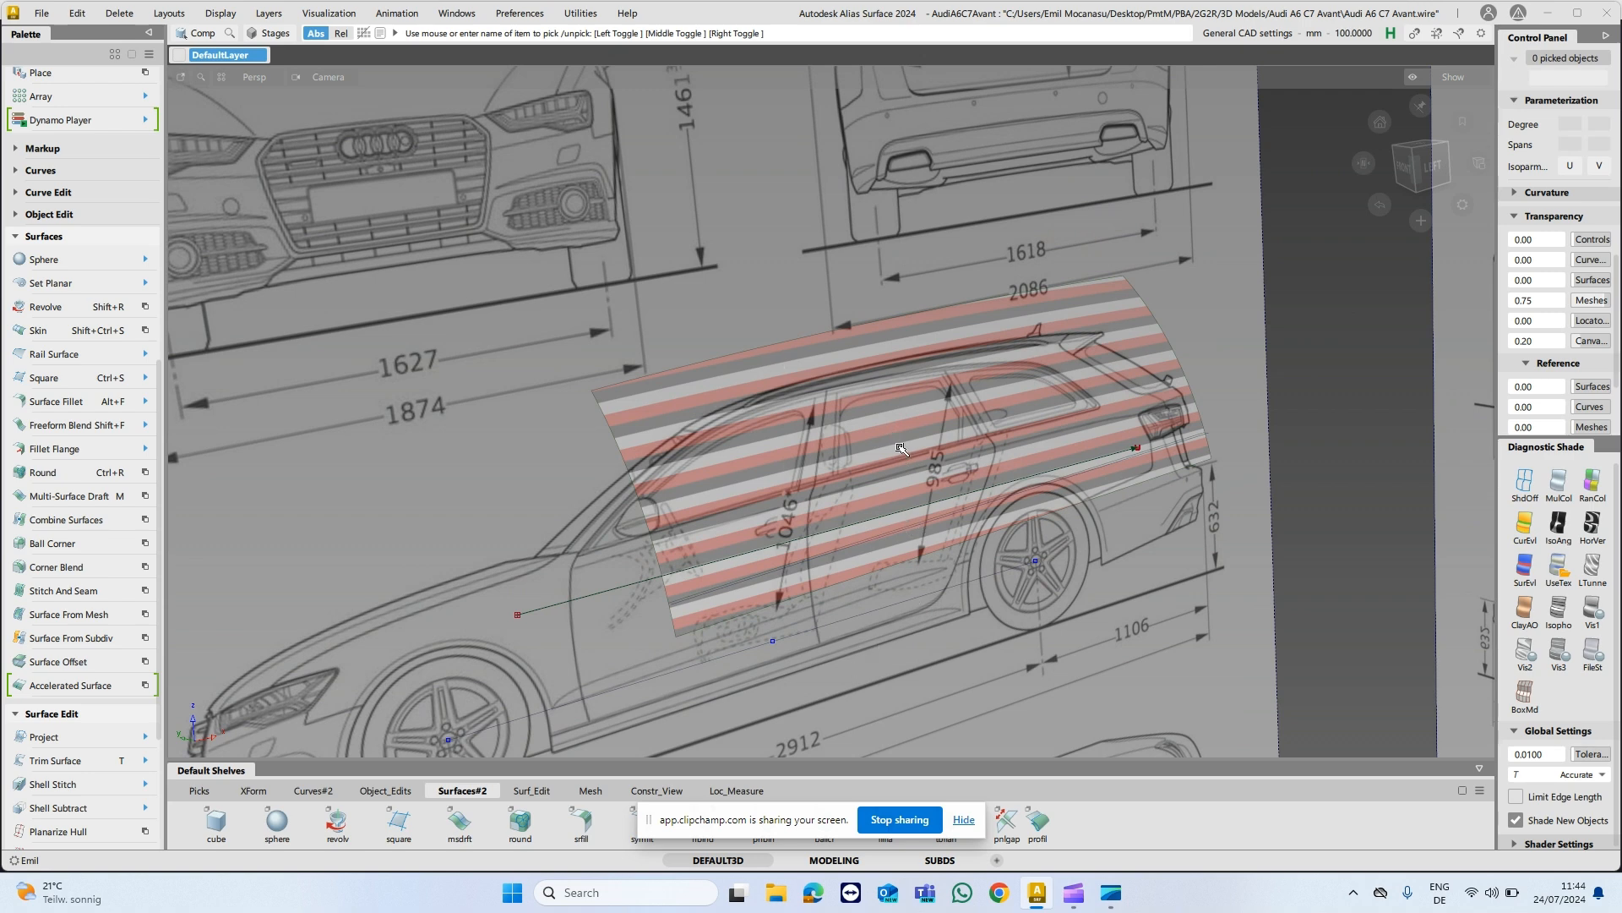
pyautogui.click(1432, 165)
pyautogui.keyDown('alt'); pyautogui.keyDown('shift'); pyautogui.moveTo(1289, 352); pyautogui.dragTo(1063, 381, button='middle'); pyautogui.keyUp('shift'); pyautogui.keyUp('alt')
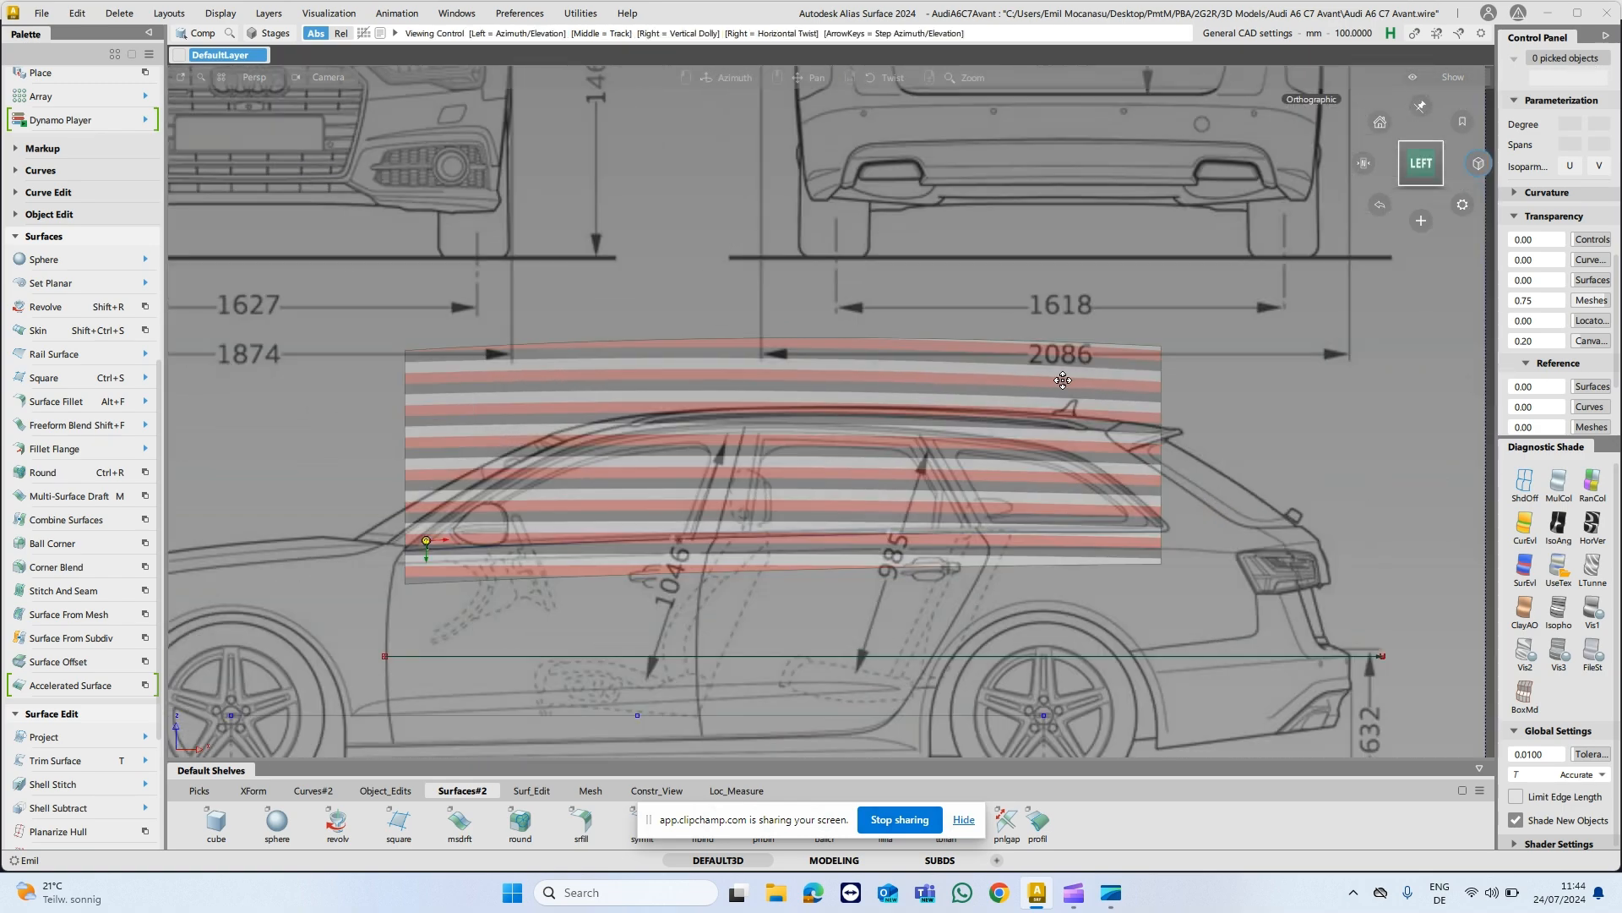
pyautogui.keyDown('alt'); pyautogui.keyDown('shift'); pyautogui.moveTo(794, 451); pyautogui.dragTo(816, 448, button='middle'); pyautogui.keyUp('shift'); pyautogui.keyUp('alt')
pyautogui.keyDown('alt'); pyautogui.keyDown('shift'); pyautogui.moveTo(817, 448); pyautogui.dragTo(814, 377, button='right'); pyautogui.keyUp('shift'); pyautogui.keyUp('alt')
pyautogui.keyDown('alt'); pyautogui.keyDown('shift'); pyautogui.moveTo(814, 376); pyautogui.dragTo(920, 380, button='middle'); pyautogui.keyUp('shift'); pyautogui.keyUp('alt')
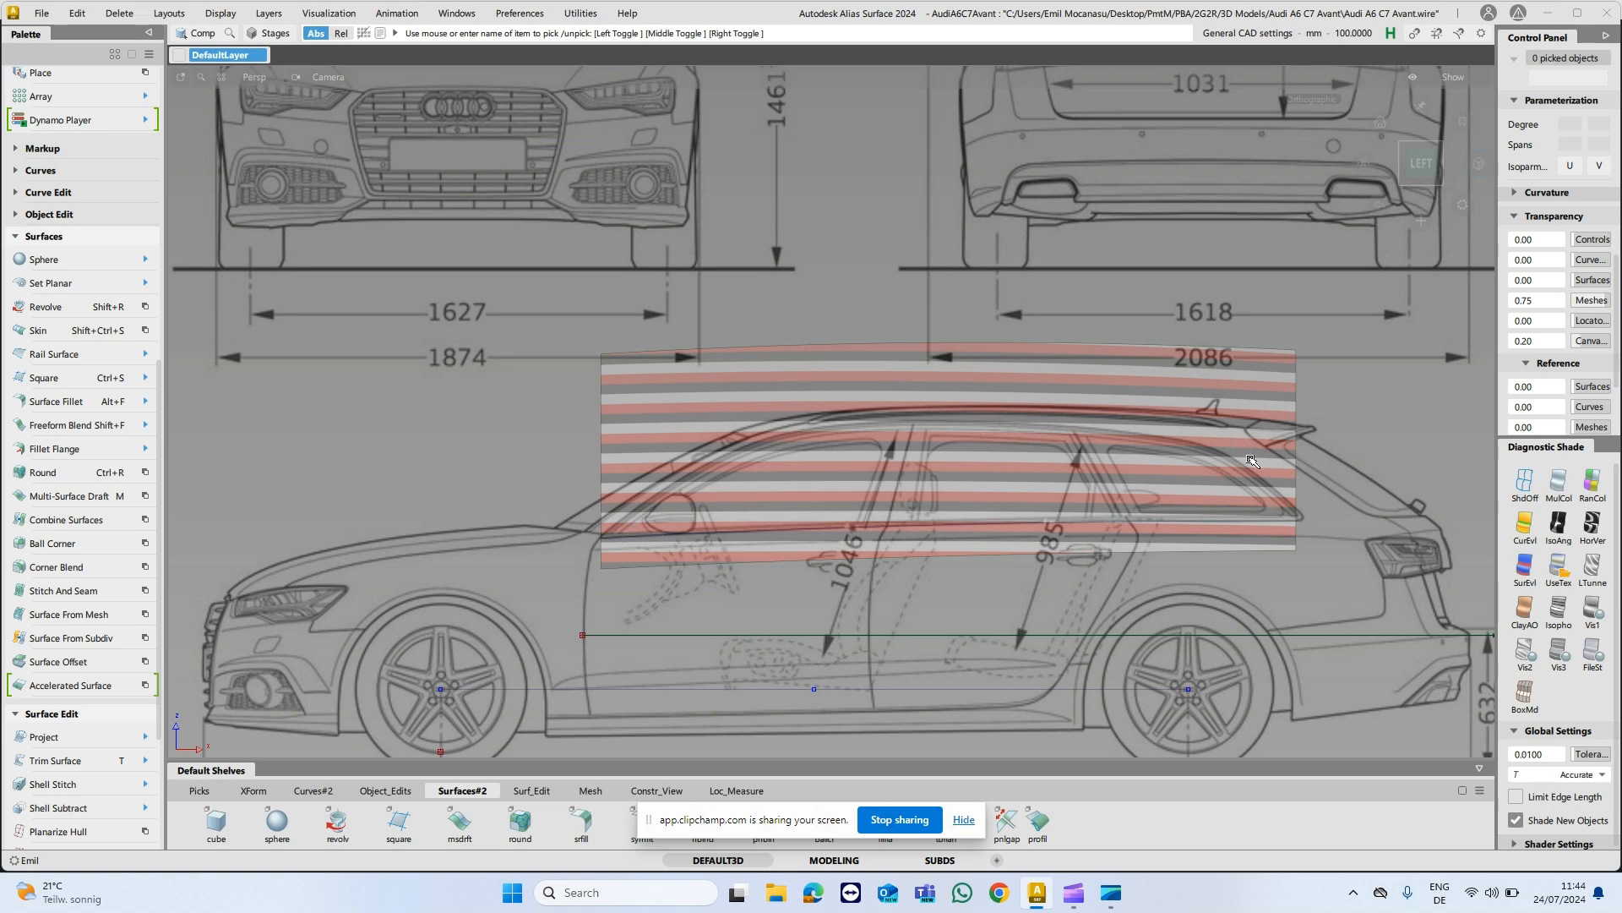
pyautogui.click(1564, 568)
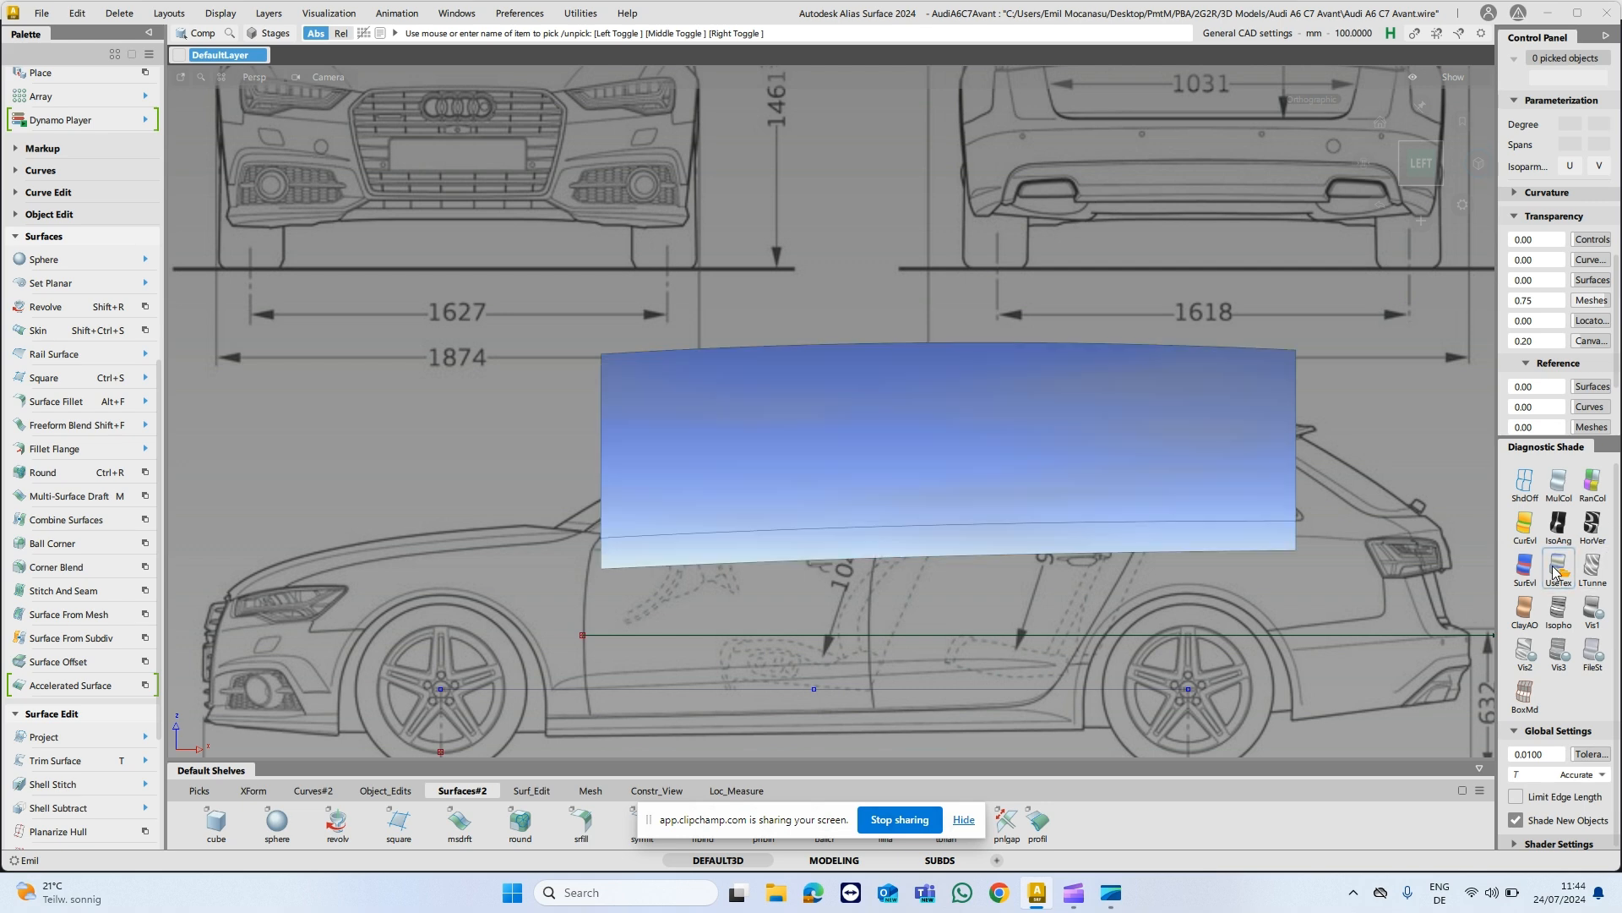
# Examine the revolved surface and the front wheel area against the side blueprint from several angles.
pyautogui.keyDown('alt'); pyautogui.keyDown('shift'); pyautogui.moveTo(701, 484); pyautogui.dragTo(1056, 362, button='middle'); pyautogui.keyUp('shift'); pyautogui.keyUp('alt')
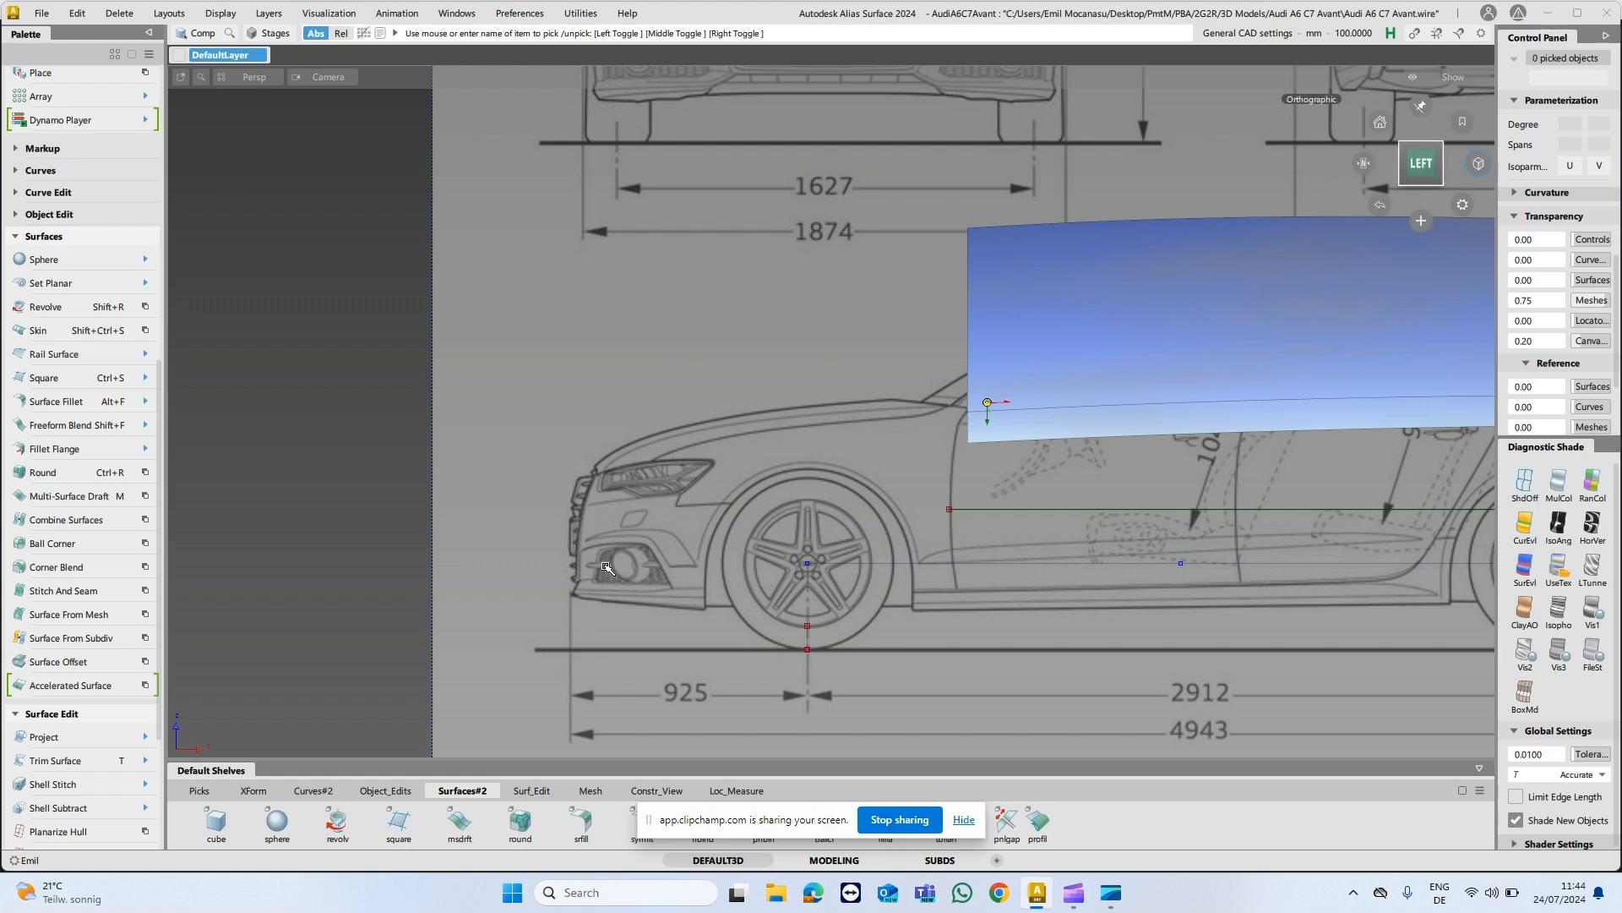
pyautogui.keyDown('alt'); pyautogui.keyDown('shift'); pyautogui.moveTo(623, 406); pyautogui.dragTo(672, 429); pyautogui.keyUp('shift'); pyautogui.keyUp('alt')
pyautogui.keyDown('alt'); pyautogui.keyDown('shift'); pyautogui.moveTo(607, 420); pyautogui.dragTo(535, 666, button='middle'); pyautogui.keyUp('shift'); pyautogui.keyUp('alt')
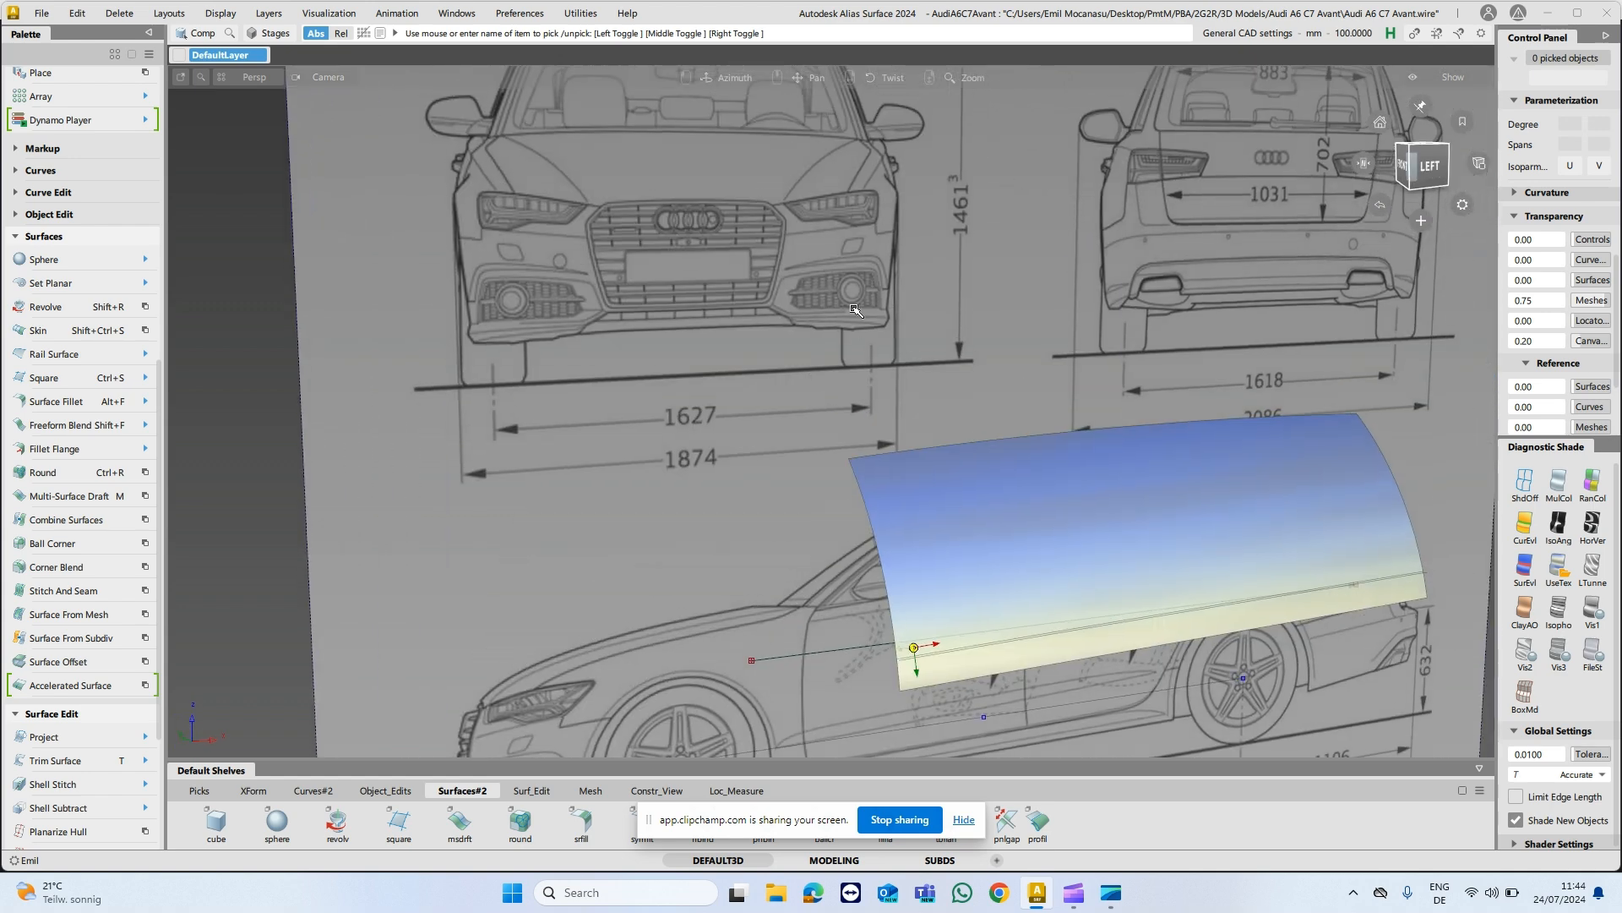
pyautogui.keyDown('alt'); pyautogui.keyDown('shift'); pyautogui.moveTo(855, 295); pyautogui.dragTo(900, 411); pyautogui.keyUp('shift'); pyautogui.keyUp('alt')
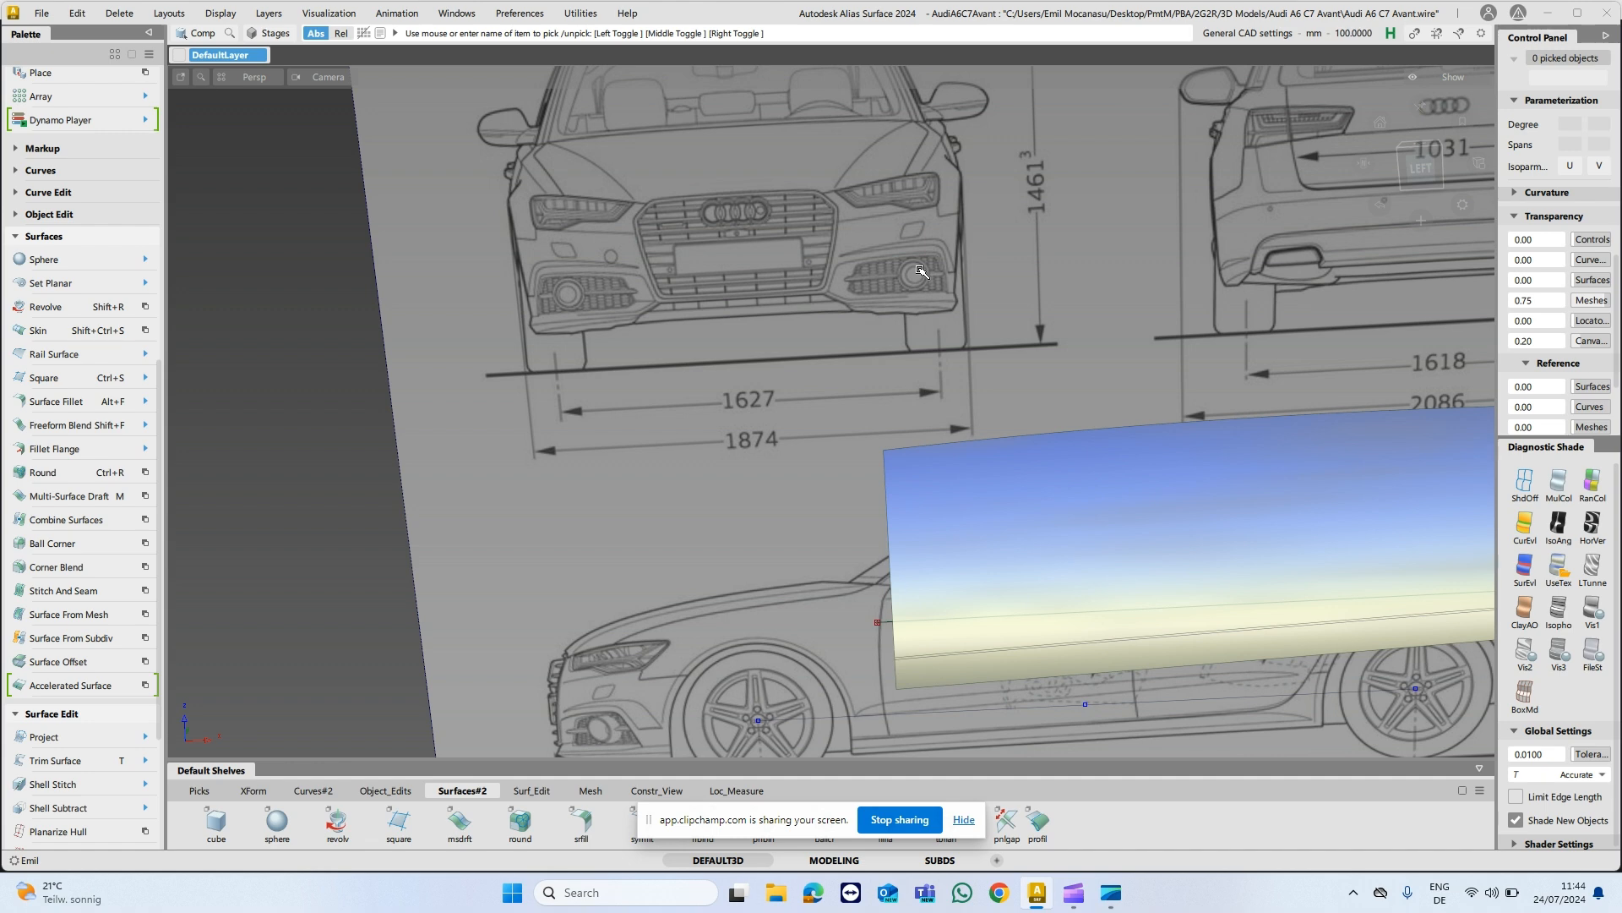
pyautogui.keyDown('alt'); pyautogui.keyDown('shift'); pyautogui.moveTo(921, 271); pyautogui.dragTo(920, 311, button='middle'); pyautogui.keyUp('shift'); pyautogui.keyUp('alt')
pyautogui.keyDown('alt'); pyautogui.keyDown('shift'); pyautogui.moveTo(520, 414); pyautogui.dragTo(761, 411); pyautogui.keyUp('shift'); pyautogui.keyUp('alt')
pyautogui.keyDown('alt'); pyautogui.keyDown('shift'); pyautogui.moveTo(761, 411); pyautogui.dragTo(816, 251, button='middle'); pyautogui.keyUp('shift'); pyautogui.keyUp('alt')
pyautogui.keyDown('alt'); pyautogui.keyDown('shift'); pyautogui.moveTo(772, 541); pyautogui.dragTo(732, 493); pyautogui.keyUp('shift'); pyautogui.keyUp('alt')
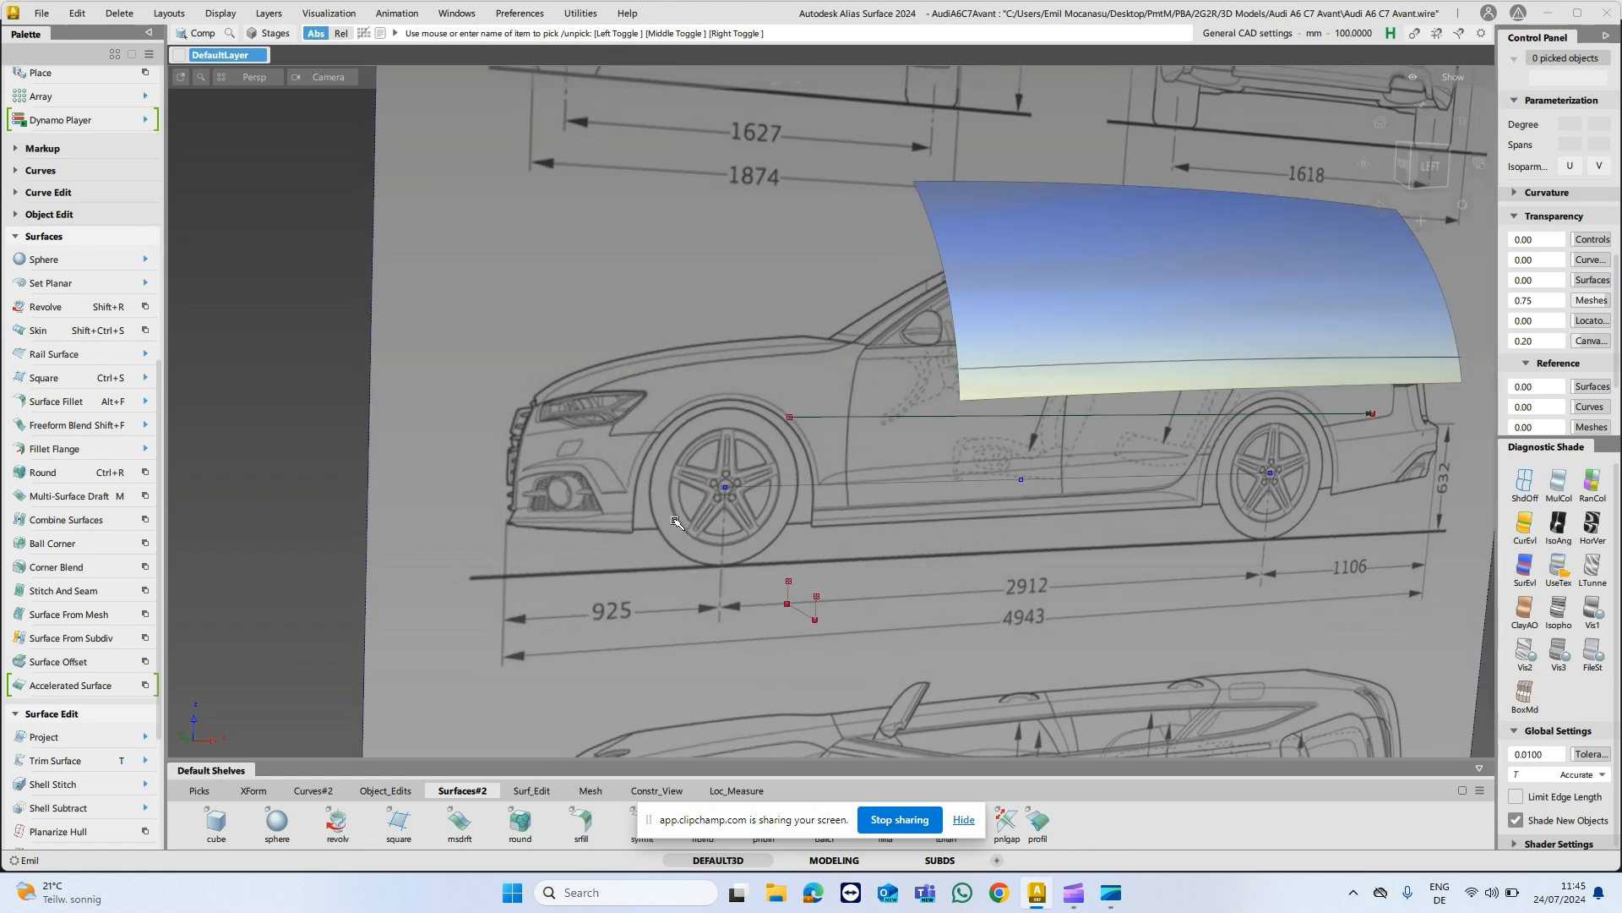
pyautogui.keyDown('alt'); pyautogui.keyDown('shift'); pyautogui.moveTo(674, 522); pyautogui.dragTo(643, 522); pyautogui.keyUp('shift'); pyautogui.keyUp('alt')
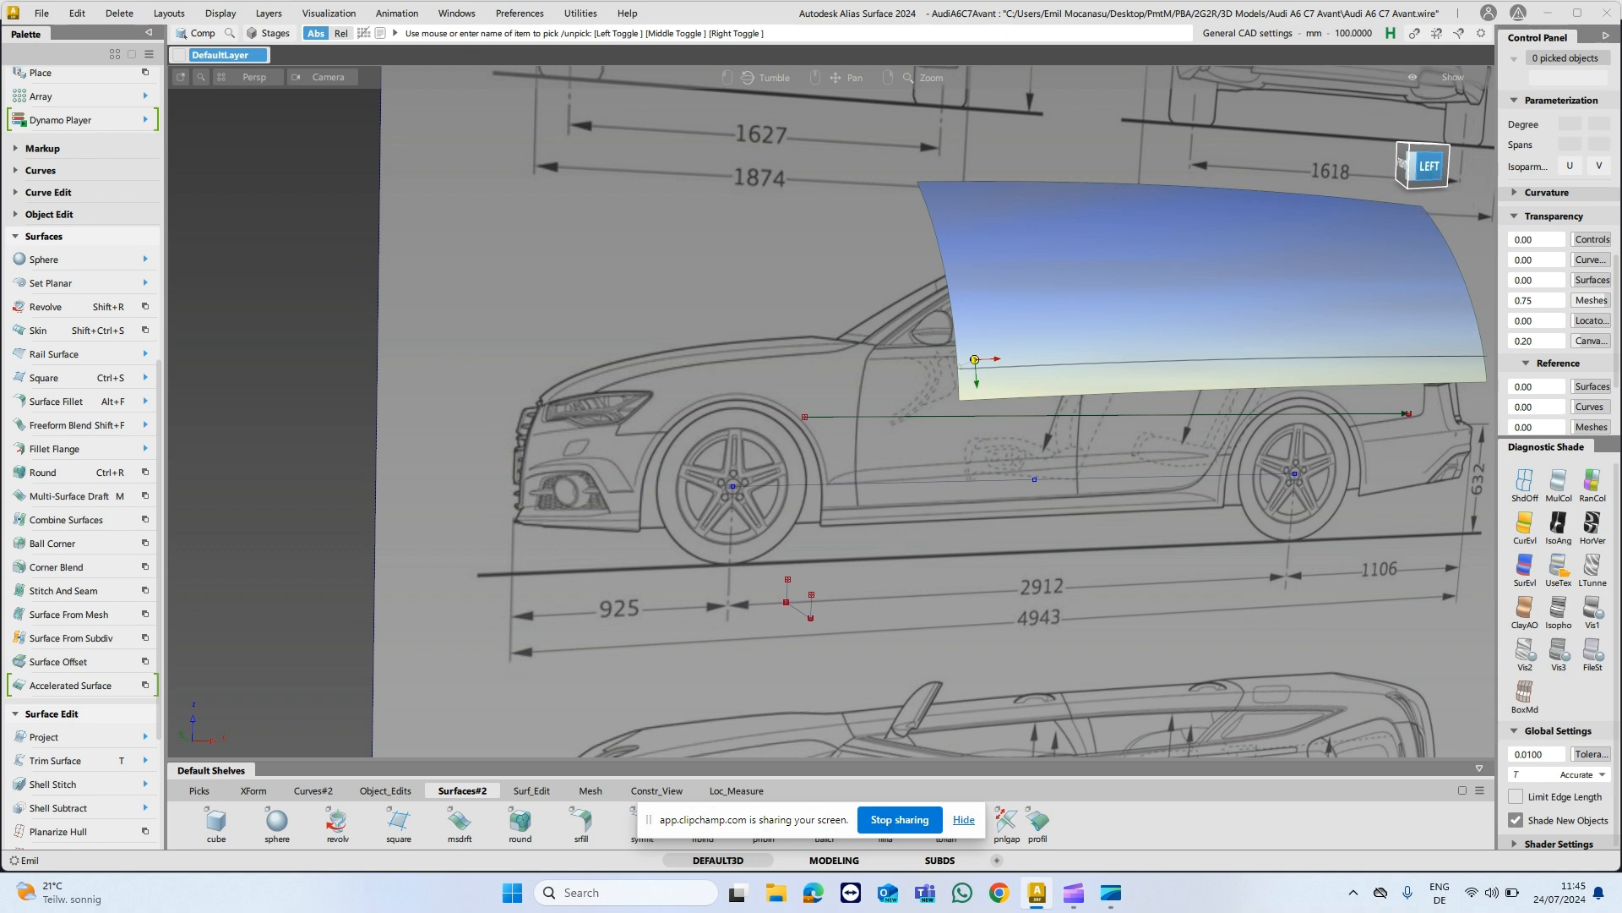
pyautogui.moveTo(800, 590)
pyautogui.keyDown('alt'); pyautogui.keyDown('shift'); pyautogui.mouseDown(button='right')
pyautogui.moveTo(840, 496)
pyautogui.moveTo(783, 579)
pyautogui.mouseUp(button='right'); pyautogui.keyUp('shift'); pyautogui.keyUp('alt')
pyautogui.keyDown('alt'); pyautogui.keyDown('shift'); pyautogui.moveTo(499, 601); pyautogui.dragTo(1168, 515); pyautogui.keyUp('shift'); pyautogui.keyUp('alt')
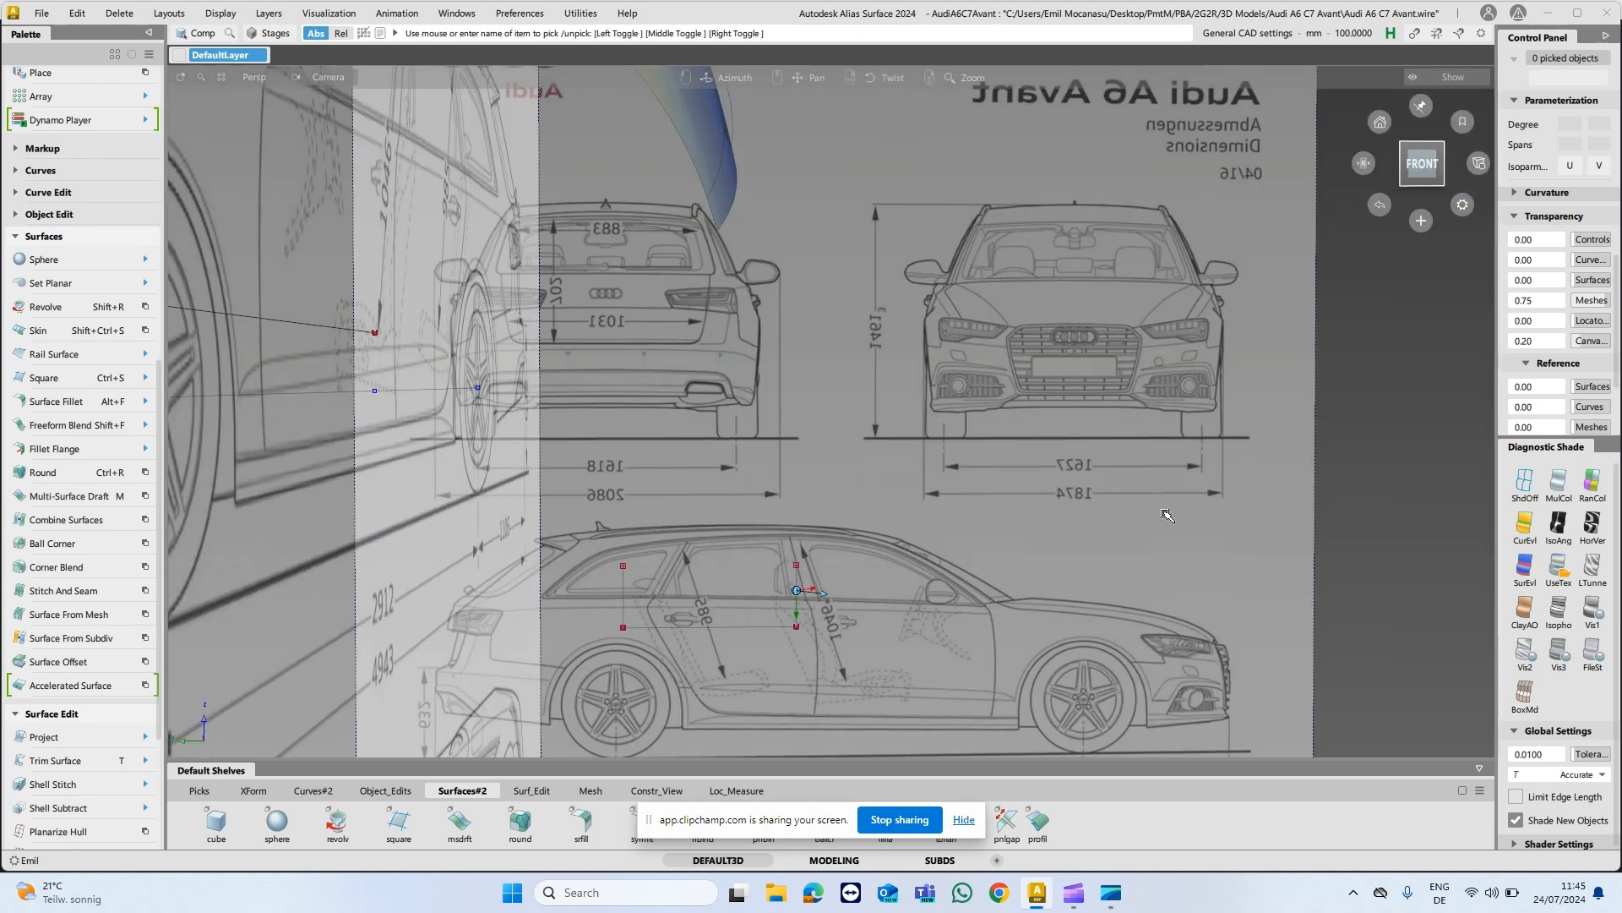
# Check the front tyre's profile curves against the front-view blueprint, and group the three curves.
pyautogui.click(1428, 156)
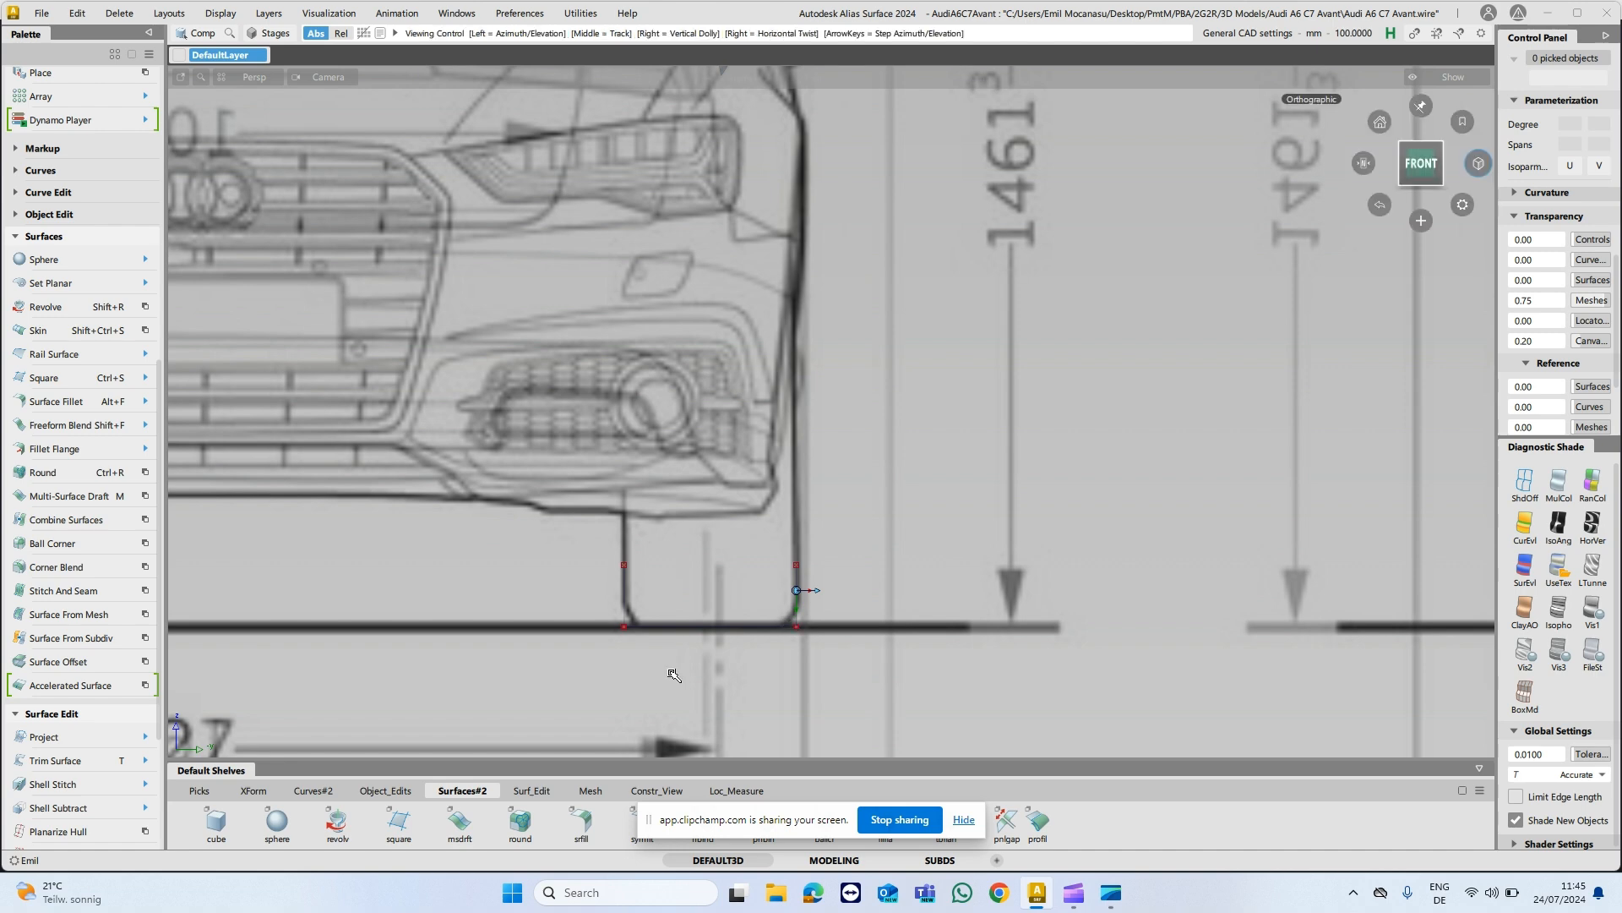
pyautogui.keyDown('alt'); pyautogui.keyDown('shift'); pyautogui.moveTo(673, 677); pyautogui.dragTo(731, 517, button='right'); pyautogui.keyUp('shift'); pyautogui.keyUp('alt')
pyautogui.keyDown('alt'); pyautogui.keyDown('shift'); pyautogui.moveTo(596, 554); pyautogui.dragTo(752, 511, button='middle'); pyautogui.keyUp('shift'); pyautogui.keyUp('alt')
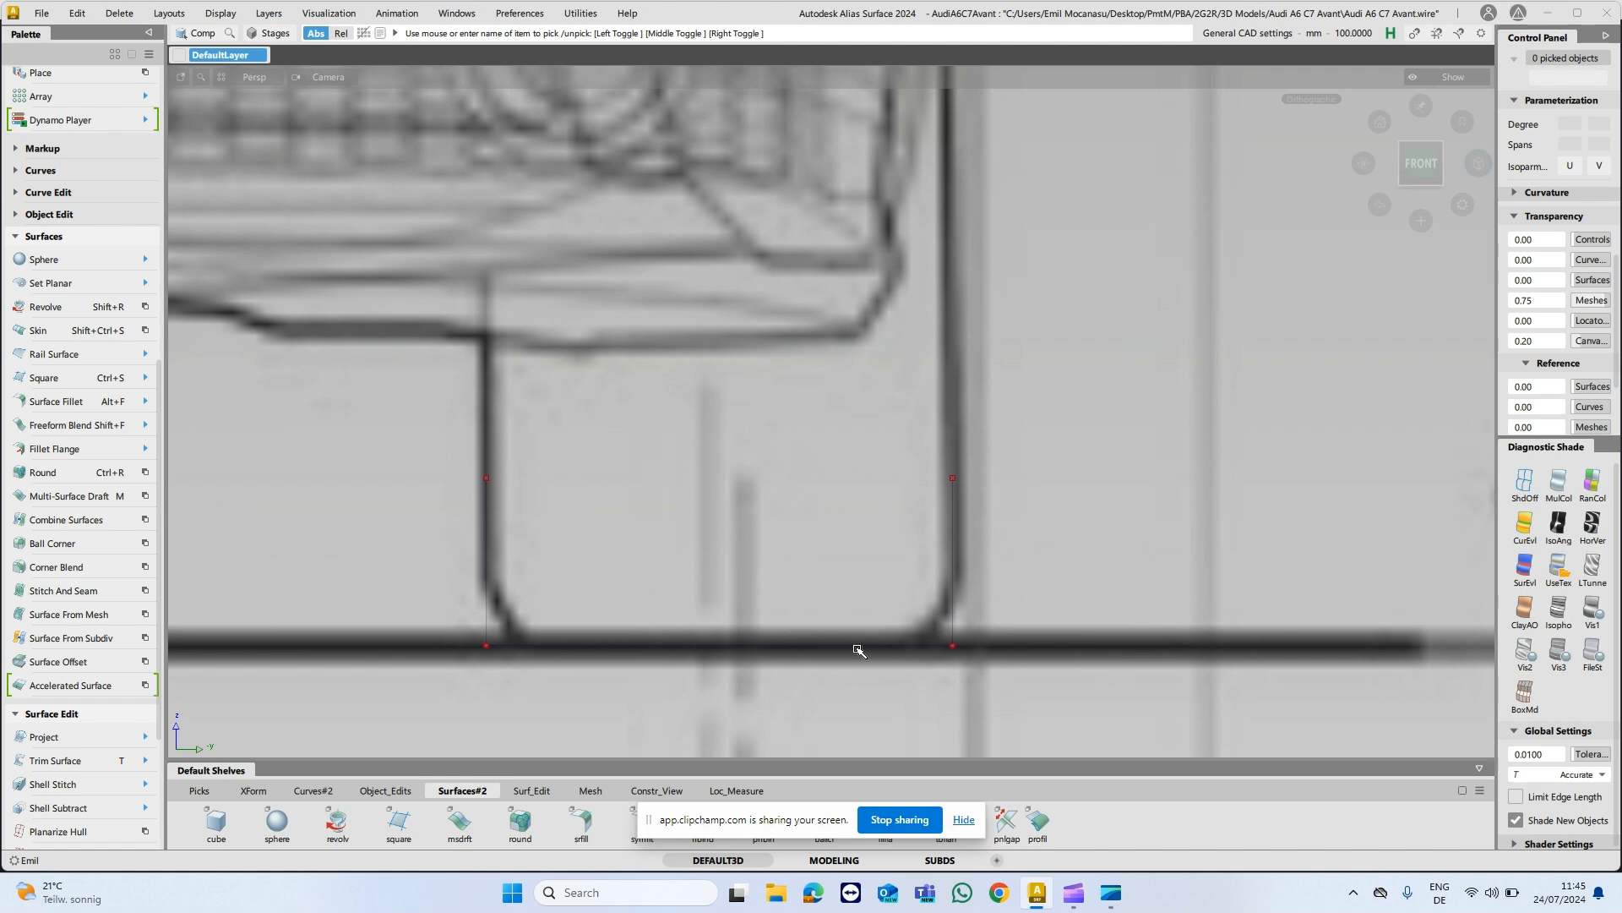
pyautogui.keyDown('alt'); pyautogui.keyDown('shift'); pyautogui.moveTo(1102, 340); pyautogui.dragTo(1078, 427, button='right'); pyautogui.keyUp('shift'); pyautogui.keyUp('alt')
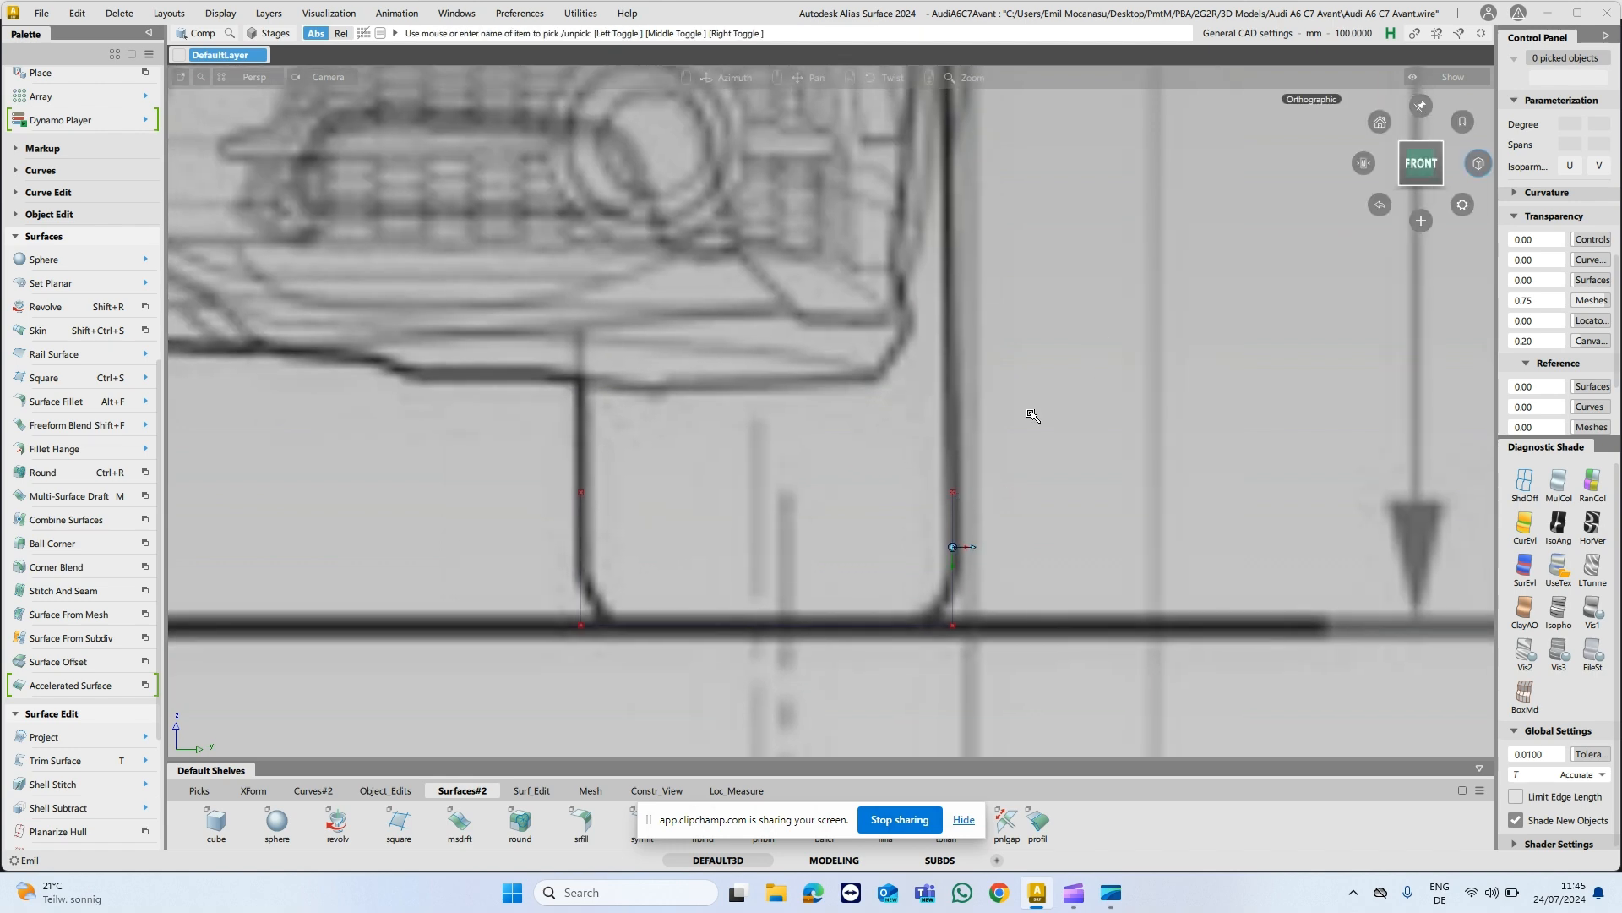
pyautogui.keyDown('alt'); pyautogui.keyDown('shift'); pyautogui.moveTo(1070, 356); pyautogui.dragTo(1075, 442, button='right'); pyautogui.keyUp('shift'); pyautogui.keyUp('alt')
pyautogui.keyDown('alt'); pyautogui.keyDown('shift'); pyautogui.moveTo(1078, 444); pyautogui.dragTo(879, 667); pyautogui.keyUp('shift'); pyautogui.keyUp('alt')
pyautogui.moveTo(802, 486); pyautogui.dragTo(950, 630)
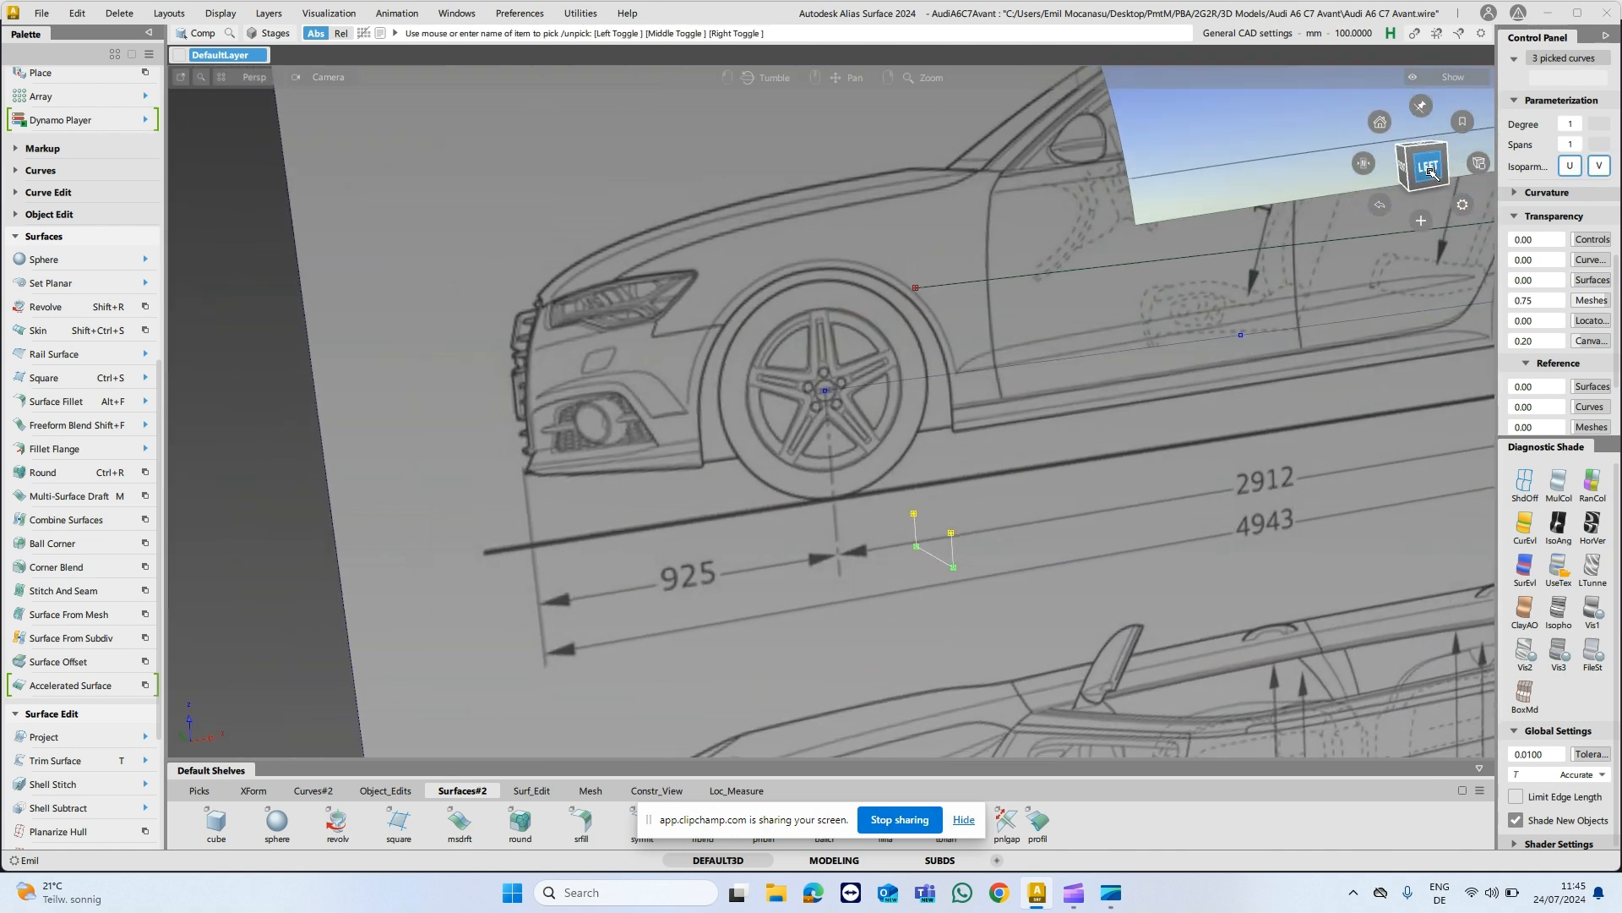
pyautogui.click(1461, 173)
pyautogui.keyDown('alt'); pyautogui.keyDown('shift'); pyautogui.moveTo(1057, 479); pyautogui.dragTo(1088, 507); pyautogui.keyUp('shift'); pyautogui.keyUp('alt')
pyautogui.keyDown('alt'); pyautogui.keyDown('shift'); pyautogui.moveTo(1088, 507); pyautogui.dragTo(1059, 554, button='right'); pyautogui.keyUp('shift'); pyautogui.keyUp('alt')
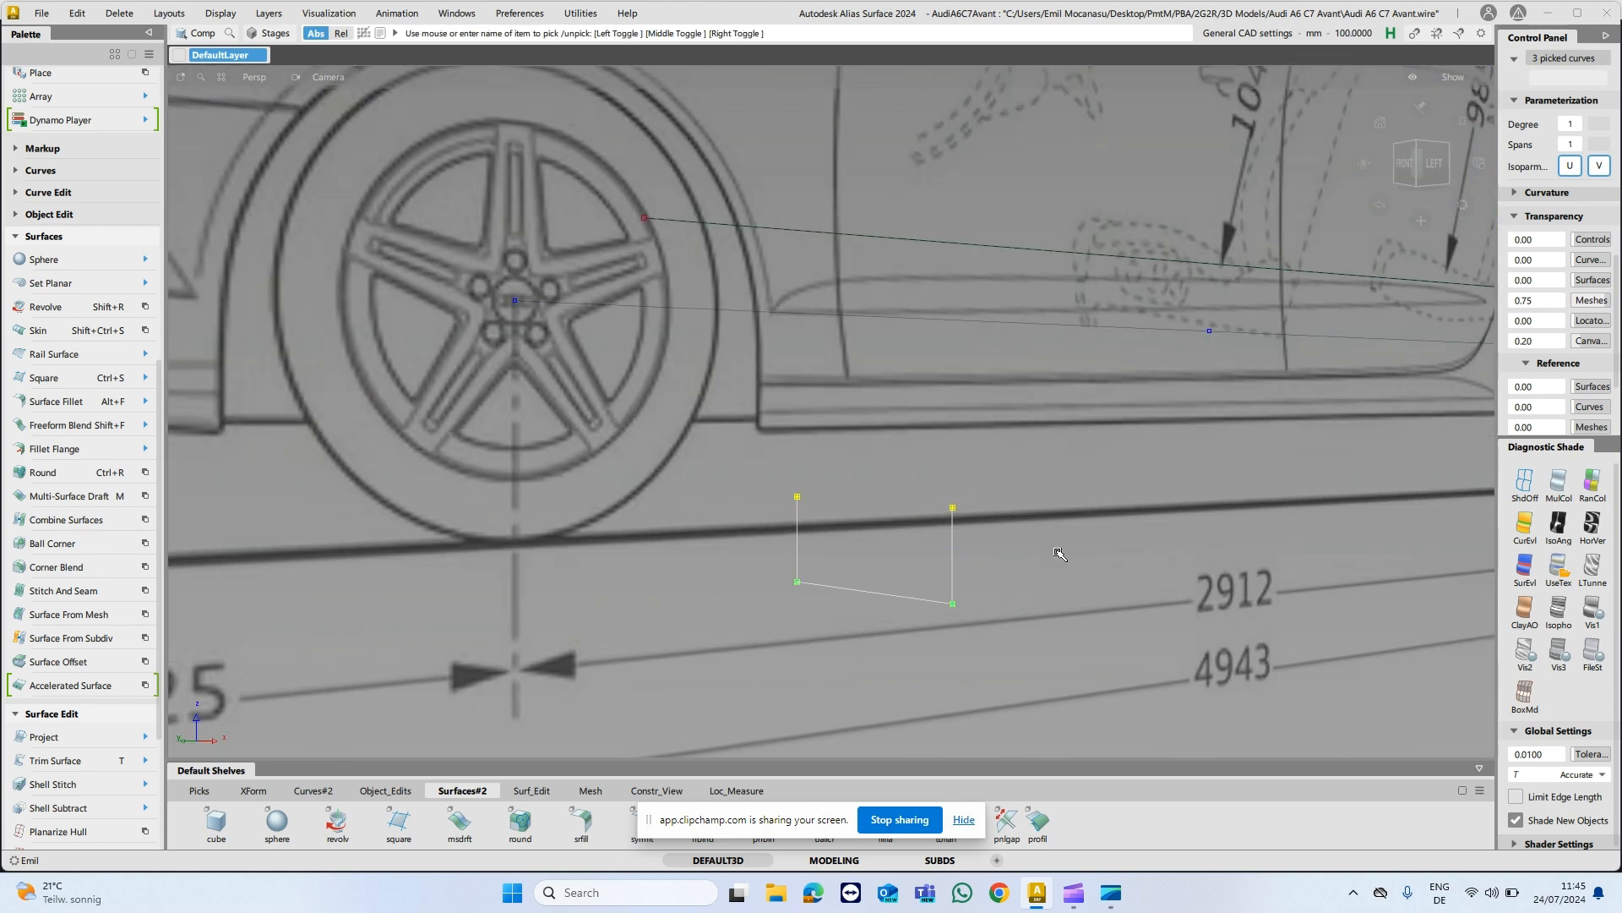
pyautogui.click(85, 14)
pyautogui.click(93, 265)
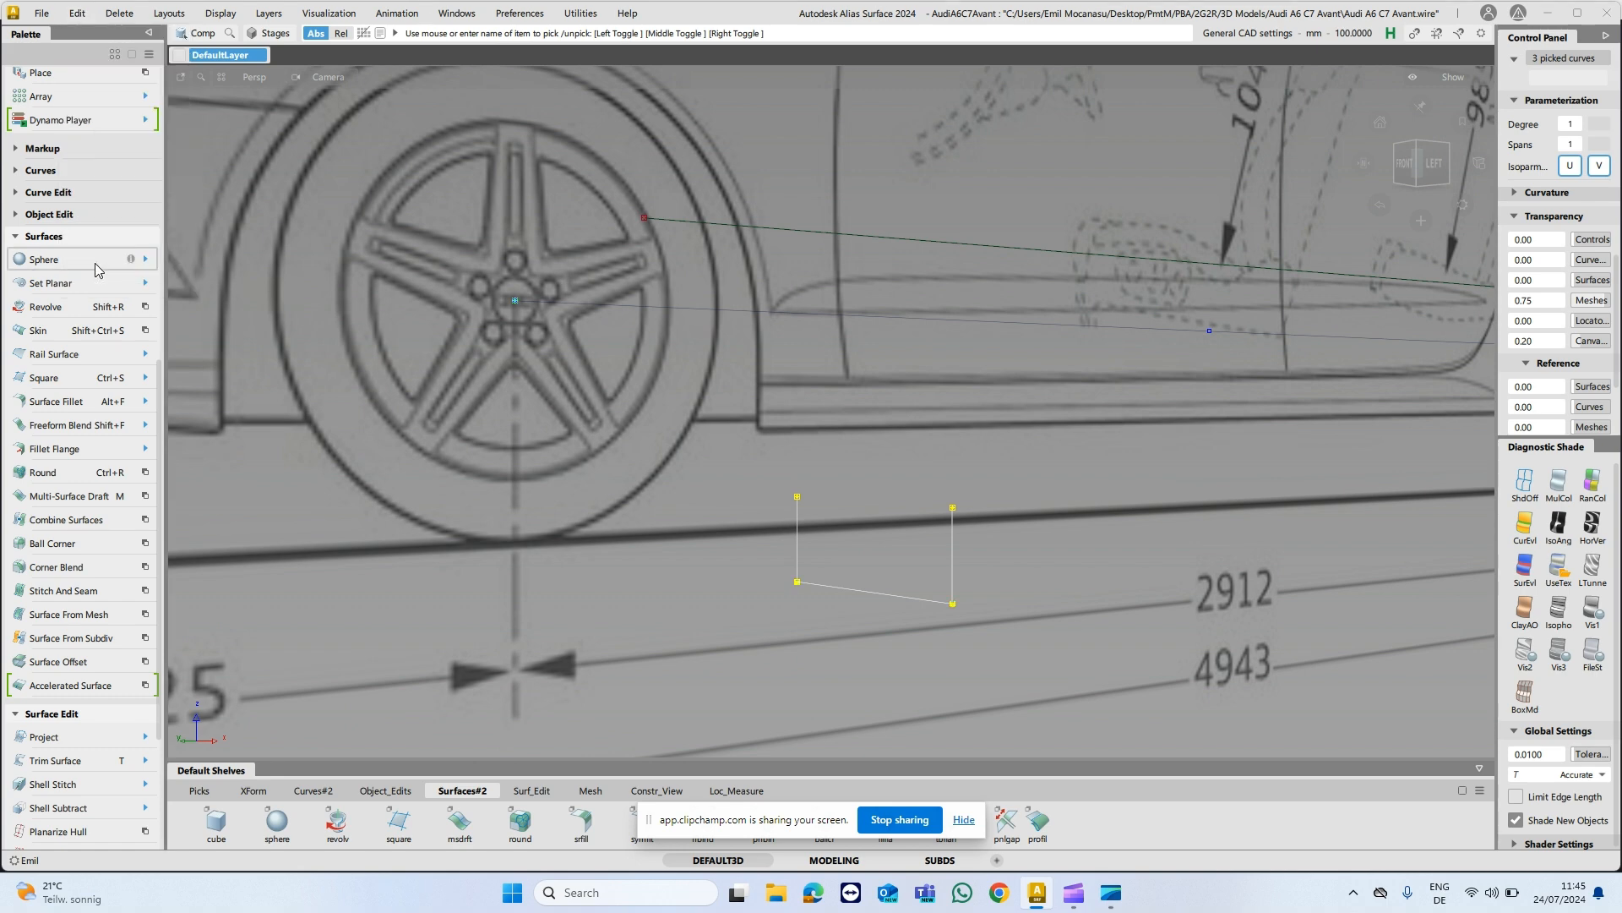
# Move the pivot of the three front tyre profile curves up to the front wheel's centre height.
pyautogui.keyDown('alt'); pyautogui.keyDown('shift'); pyautogui.moveTo(663, 346); pyautogui.dragTo(525, 283); pyautogui.keyUp('shift'); pyautogui.keyUp('alt')
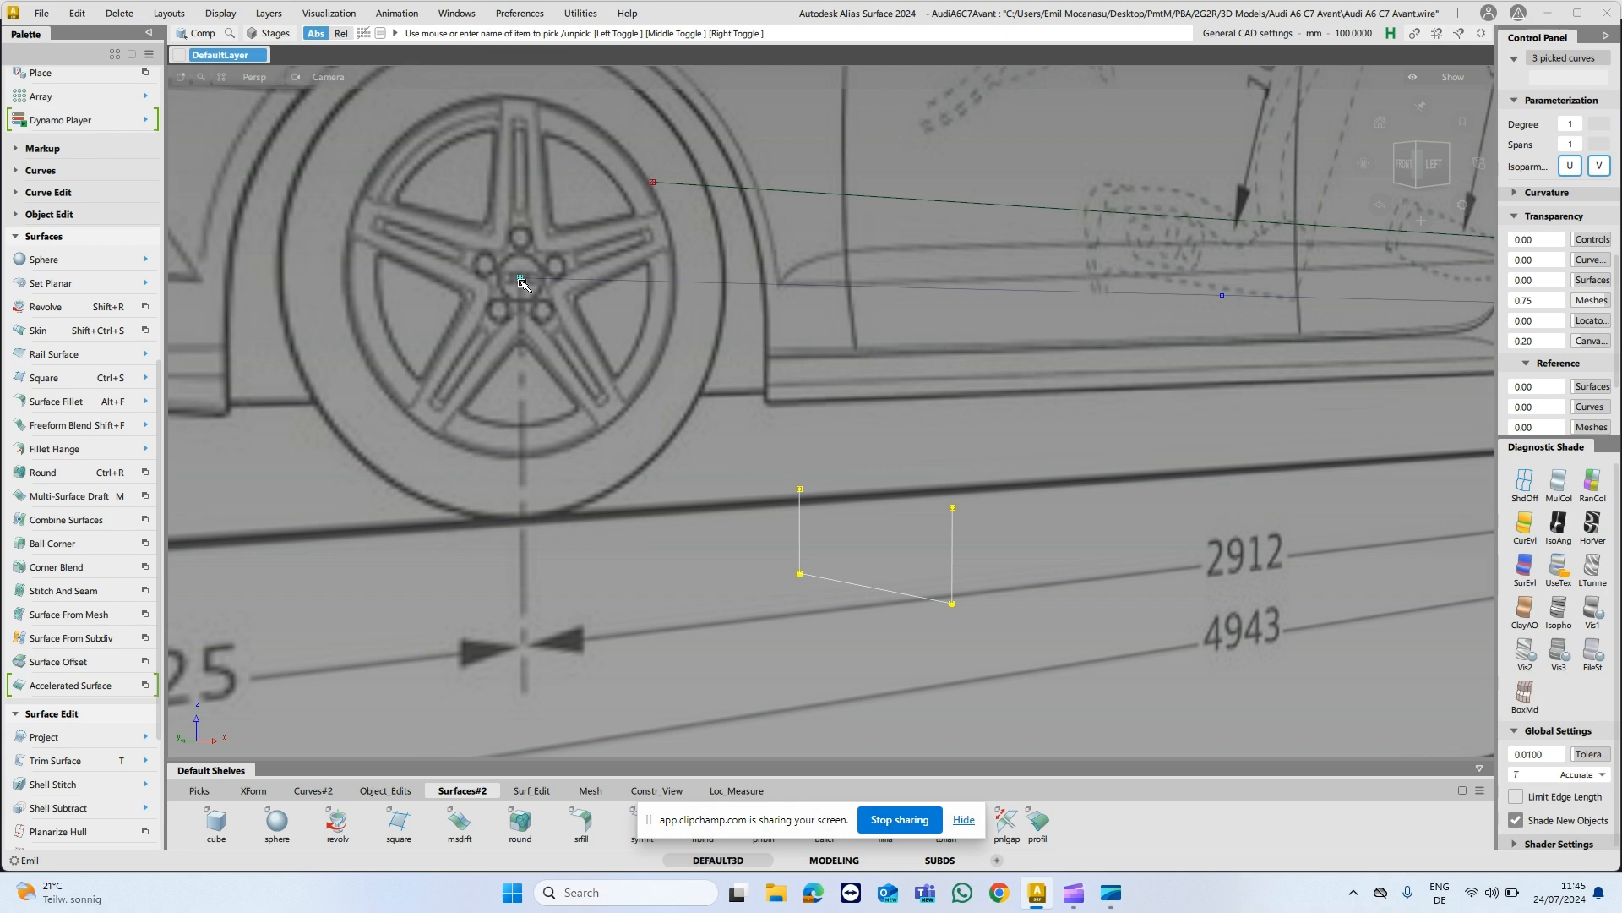
pyautogui.click(524, 283)
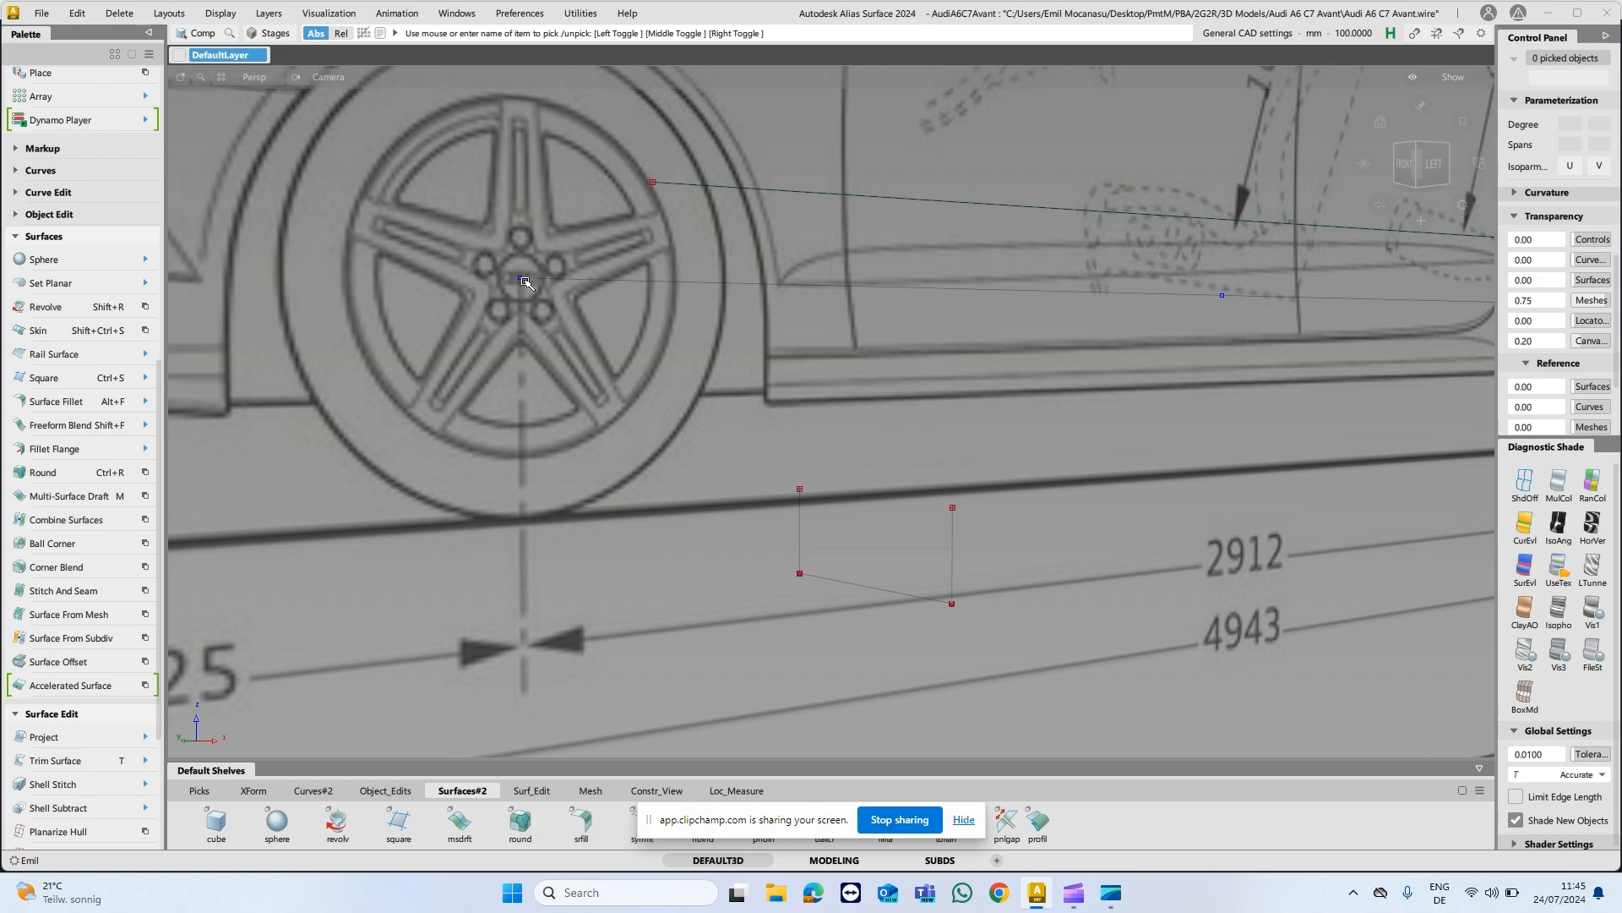
pyautogui.scroll(-3, 598, 263)
pyautogui.keyDown('alt'); pyautogui.keyDown('shift'); pyautogui.moveTo(598, 263); pyautogui.dragTo(868, 553); pyautogui.keyUp('shift'); pyautogui.keyUp('alt')
pyautogui.click(868, 554)
pyautogui.click(1420, 163)
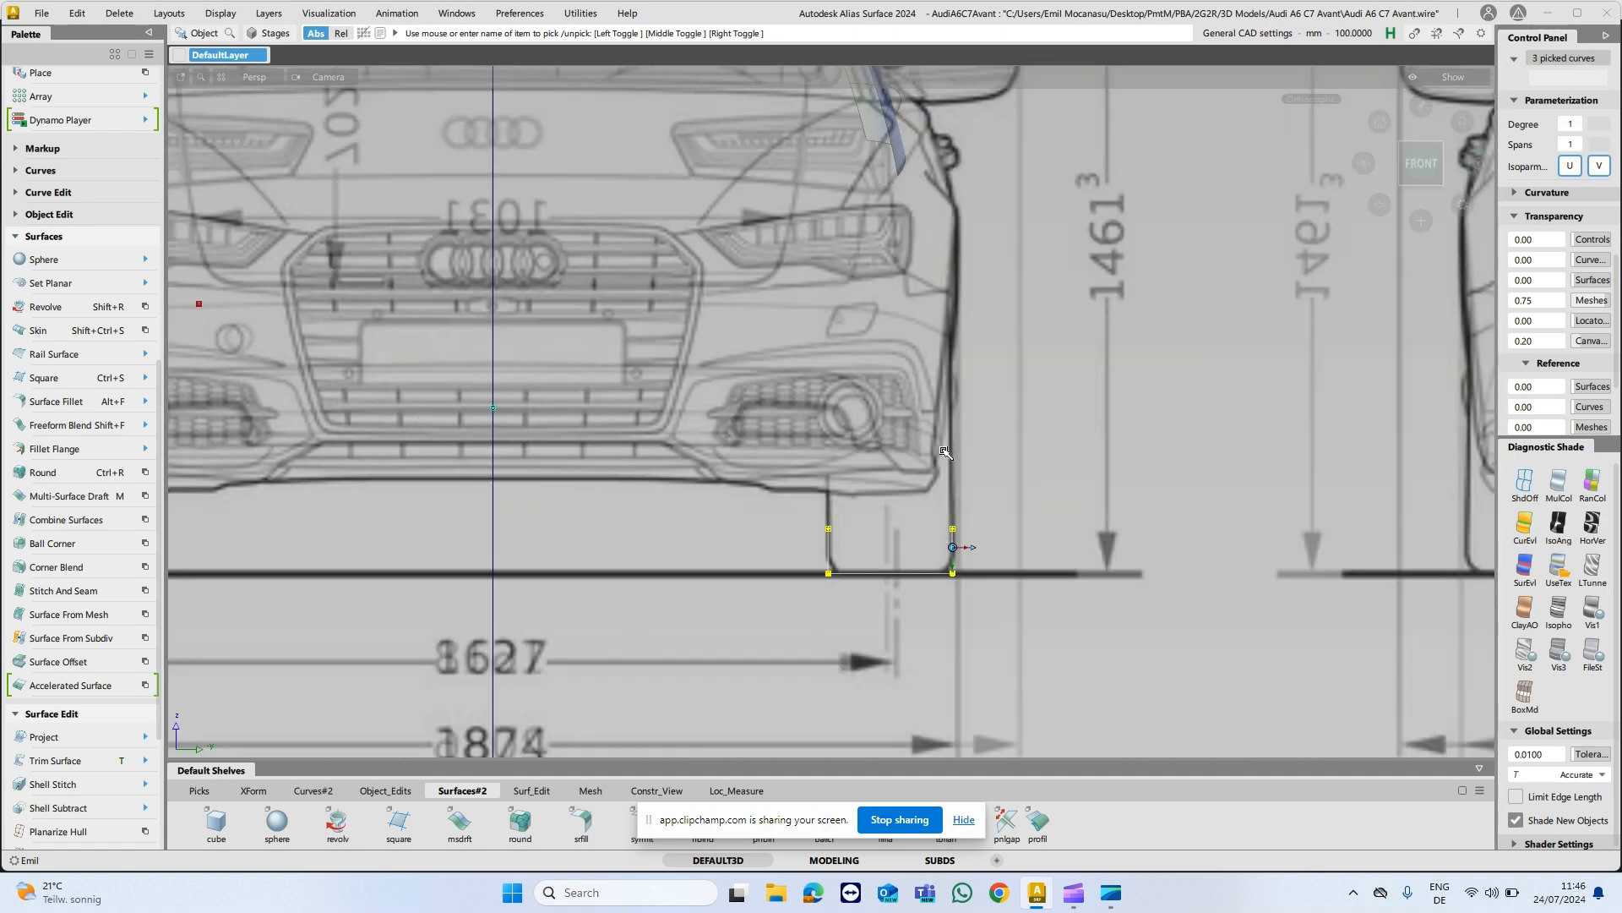
pyautogui.moveTo(945, 452)
pyautogui.keyDown('ctrl'); pyautogui.keyDown('shift'); pyautogui.mouseDown()
pyautogui.moveTo(964, 438)
pyautogui.moveTo(949, 457)
pyautogui.mouseUp(); pyautogui.keyUp('shift'); pyautogui.keyUp('ctrl')
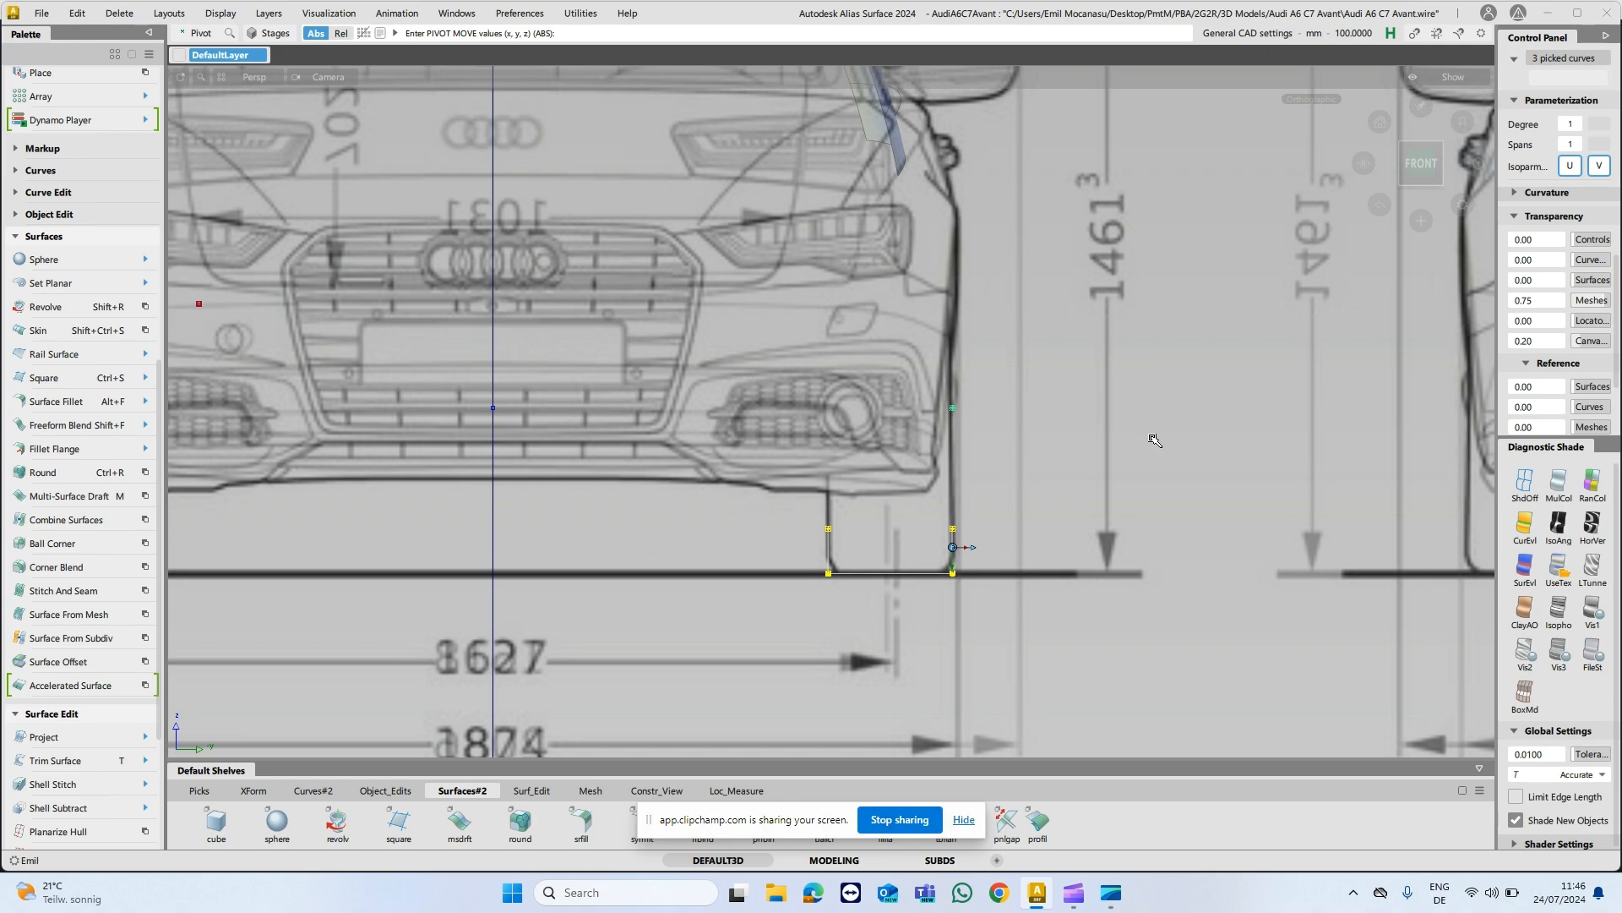
pyautogui.keyDown('alt'); pyautogui.keyDown('shift'); pyautogui.moveTo(1184, 427); pyautogui.dragTo(733, 490); pyautogui.keyUp('shift'); pyautogui.keyUp('alt')
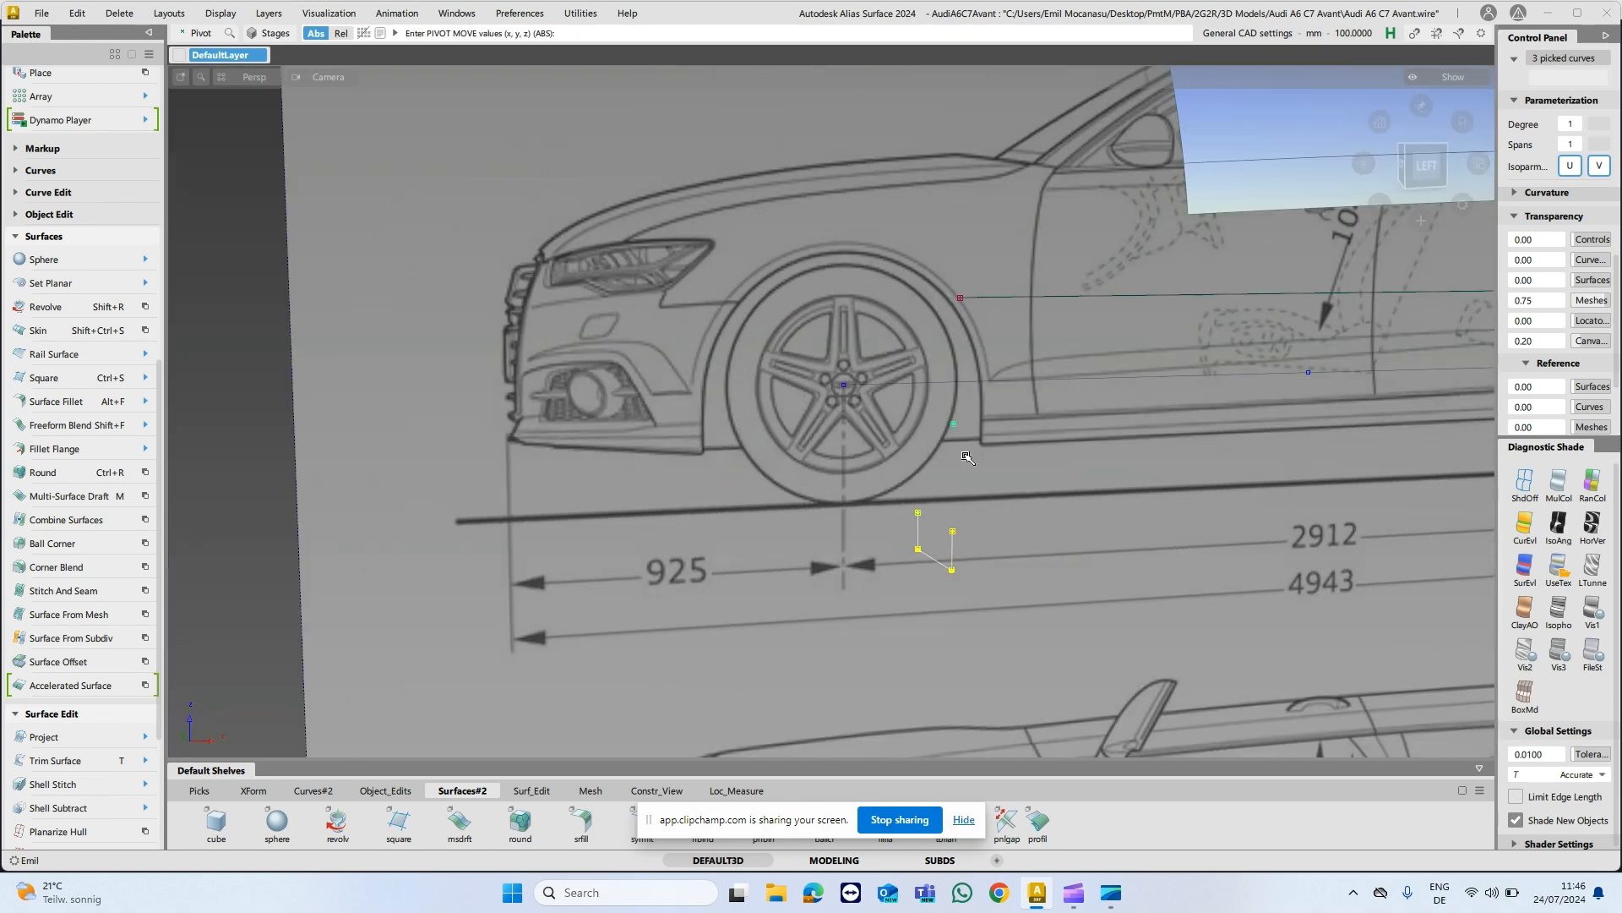
pyautogui.click(1427, 166)
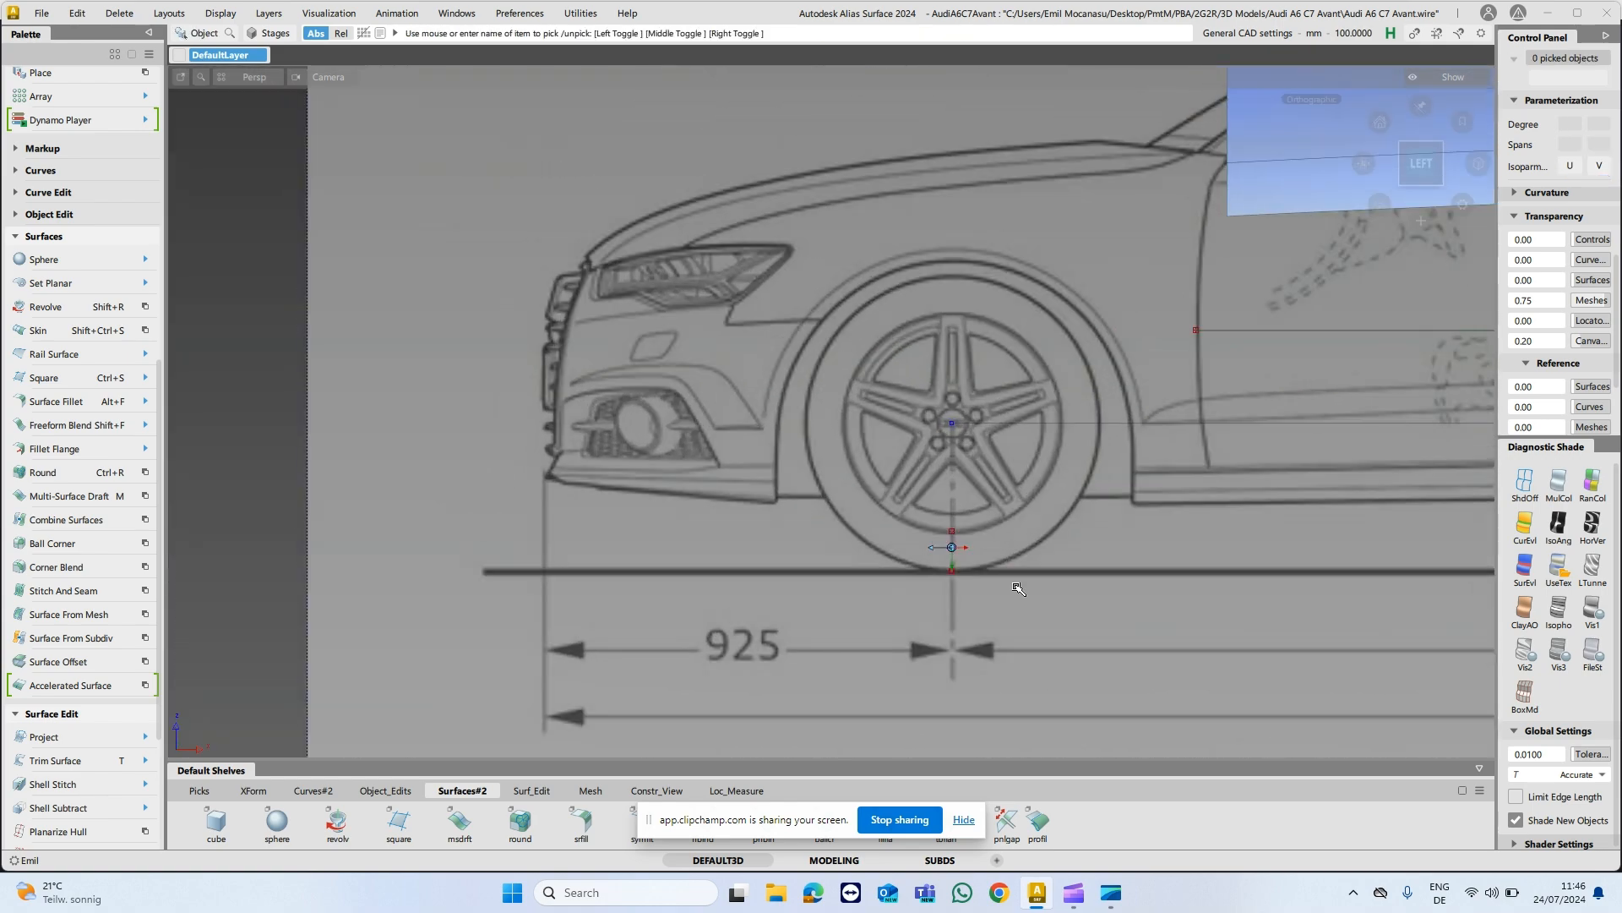
# Revolve the three front tyre profile curves about the global Y axis.
pyautogui.click(930, 560)
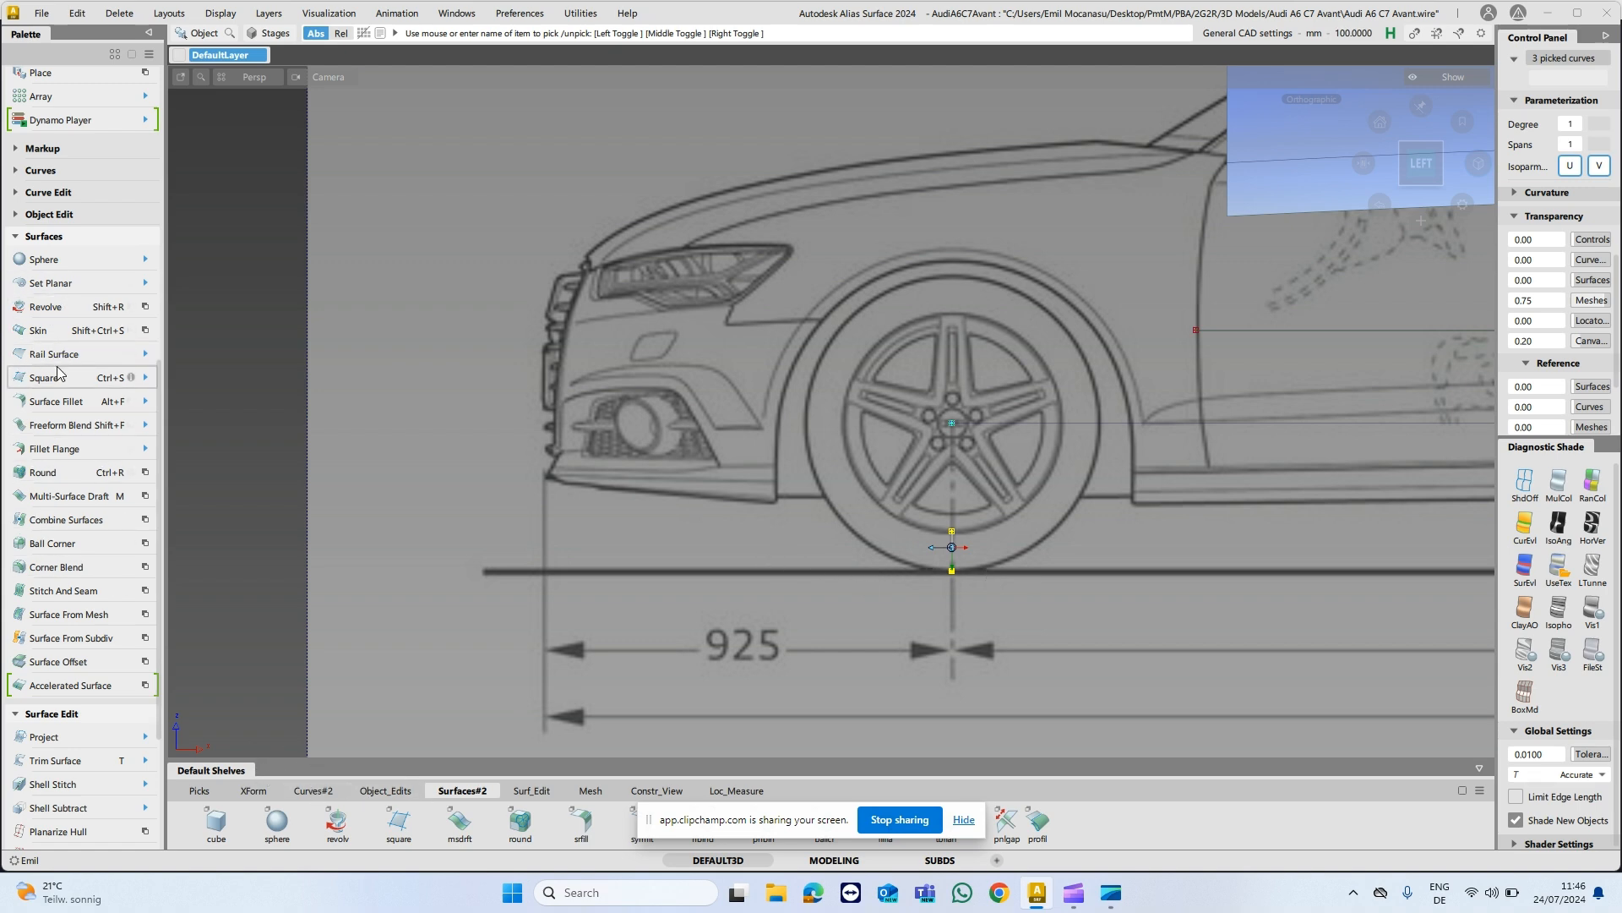
pyautogui.click(53, 309)
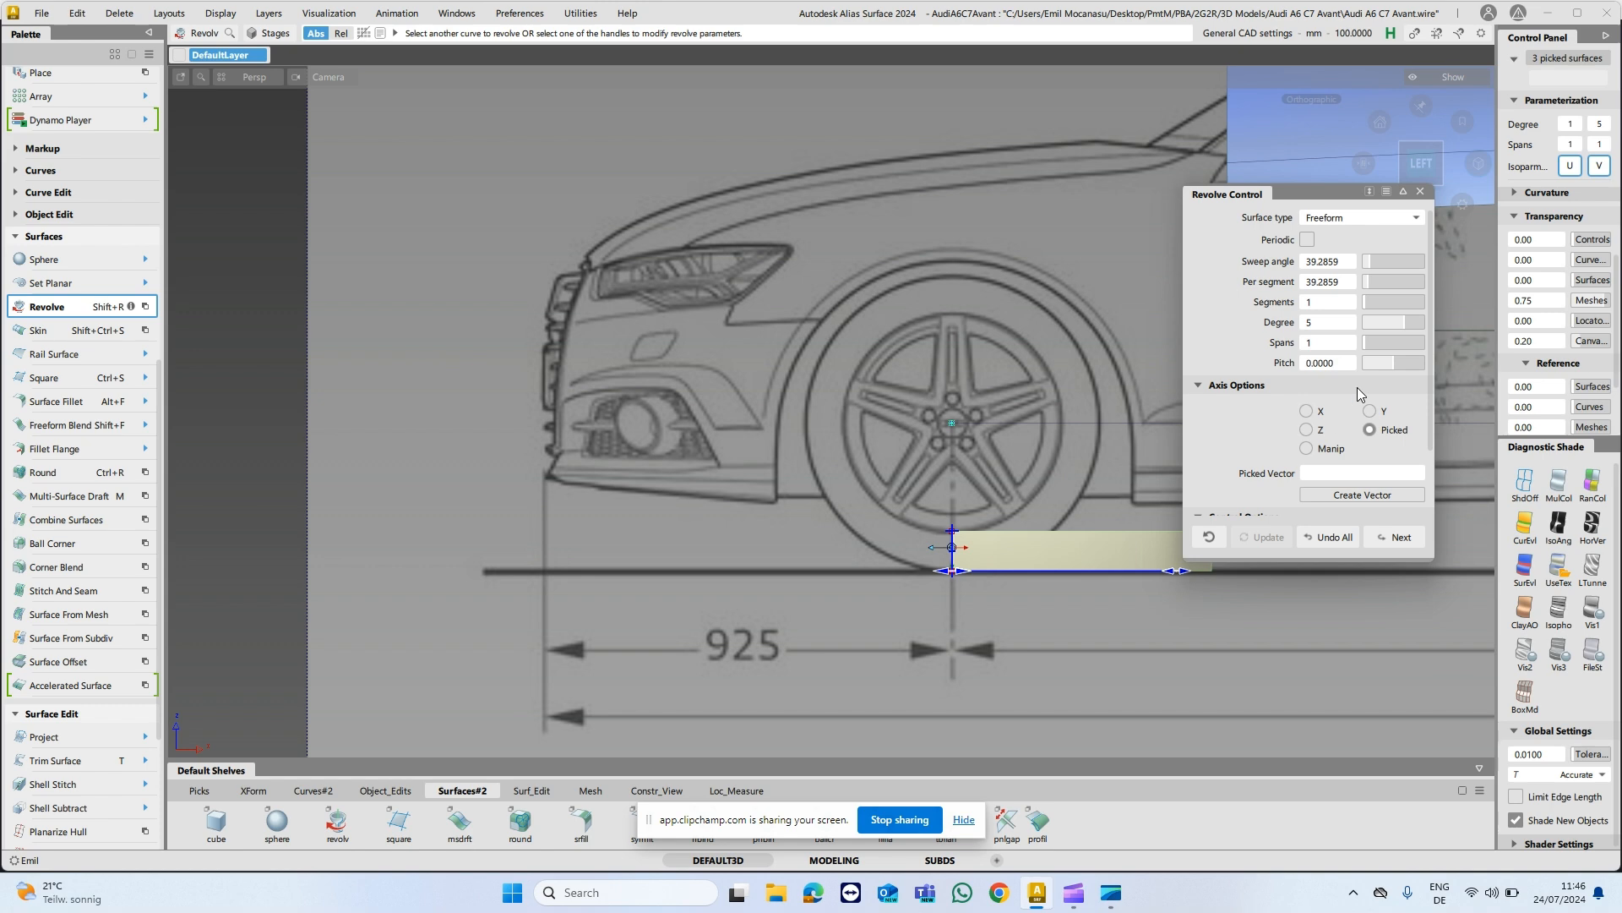
pyautogui.keyDown('alt'); pyautogui.keyDown('shift'); pyautogui.moveTo(798, 447); pyautogui.dragTo(968, 471); pyautogui.keyUp('shift'); pyautogui.keyUp('alt')
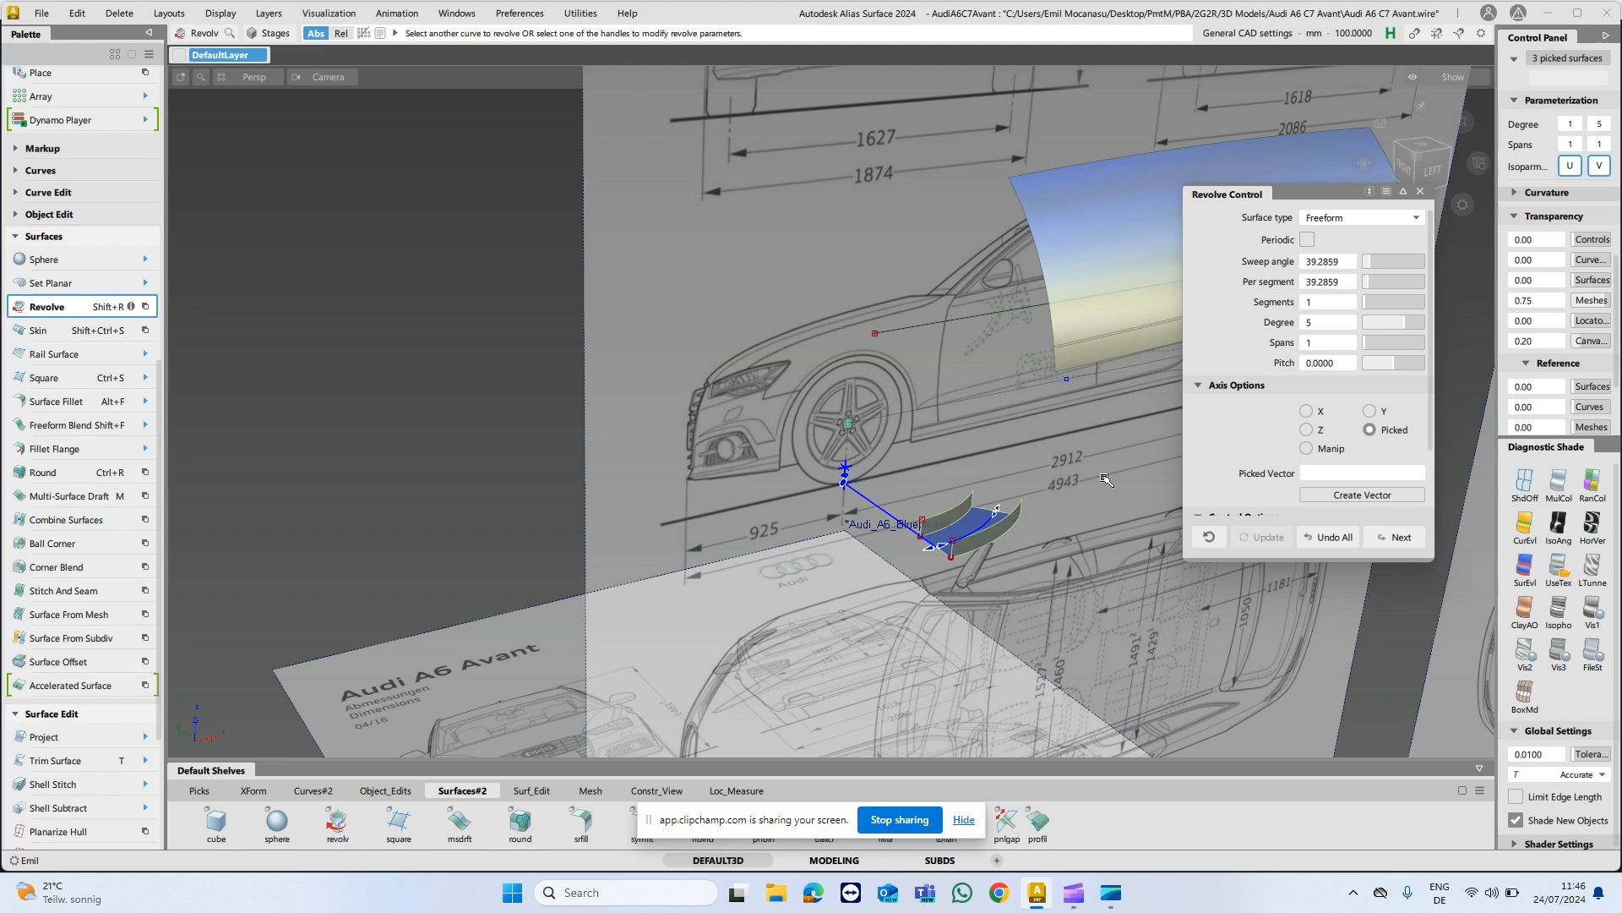
pyautogui.keyDown('alt'); pyautogui.keyDown('shift'); pyautogui.moveTo(985, 429); pyautogui.dragTo(1292, 431); pyautogui.keyUp('shift'); pyautogui.keyUp('alt')
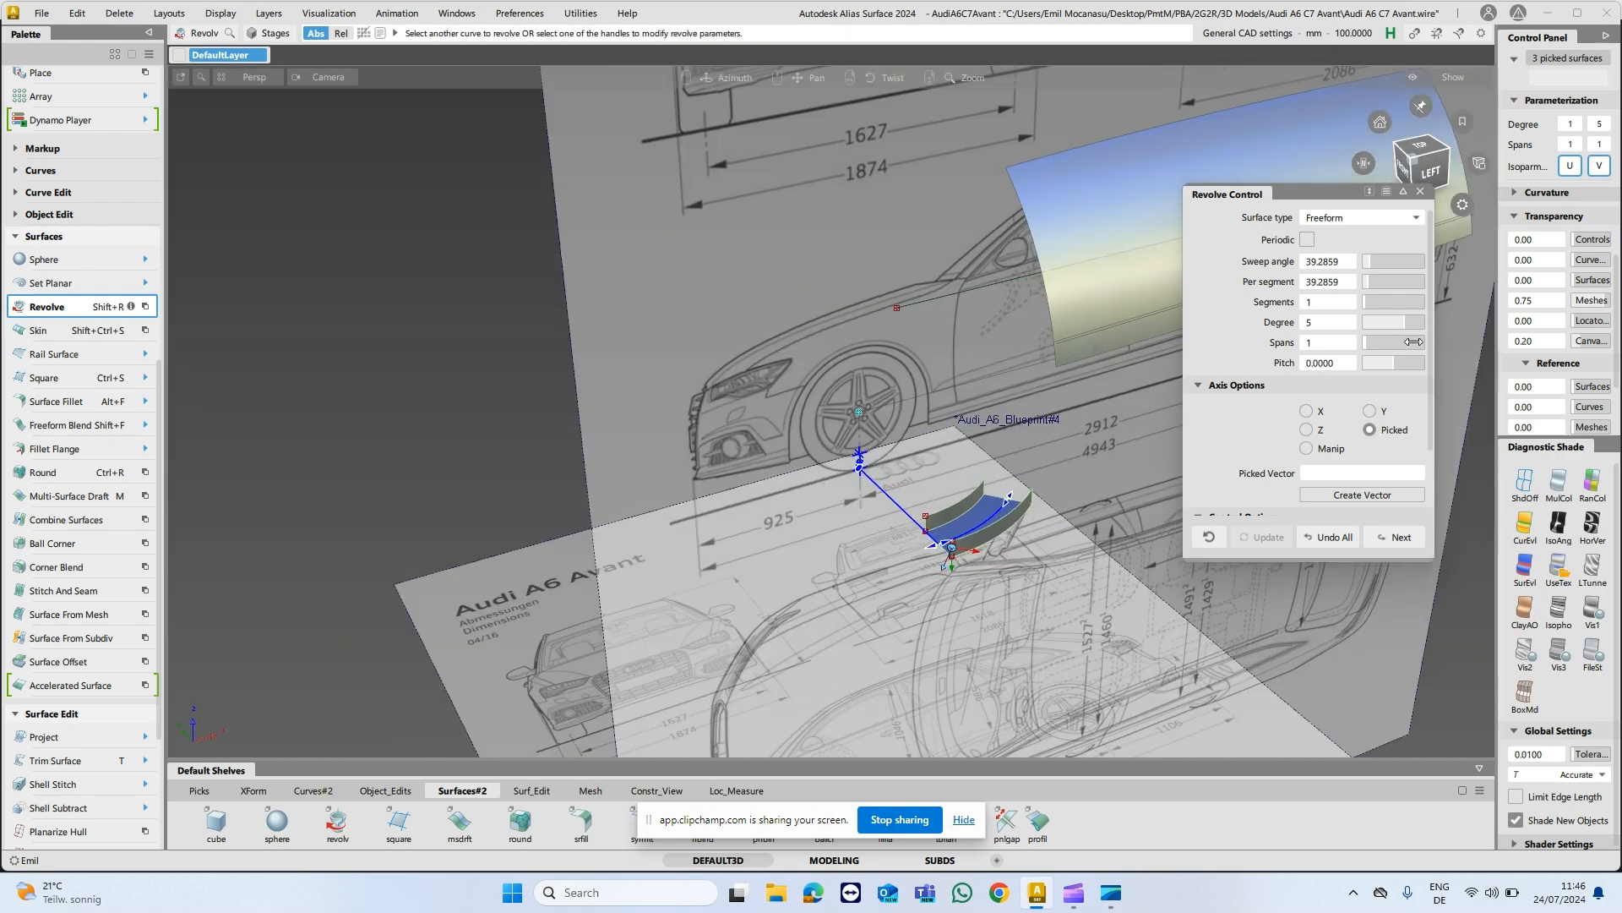
pyautogui.click(1370, 410)
pyautogui.keyDown('alt'); pyautogui.keyDown('shift'); pyautogui.moveTo(905, 558); pyautogui.dragTo(890, 430); pyautogui.keyUp('shift'); pyautogui.keyUp('alt')
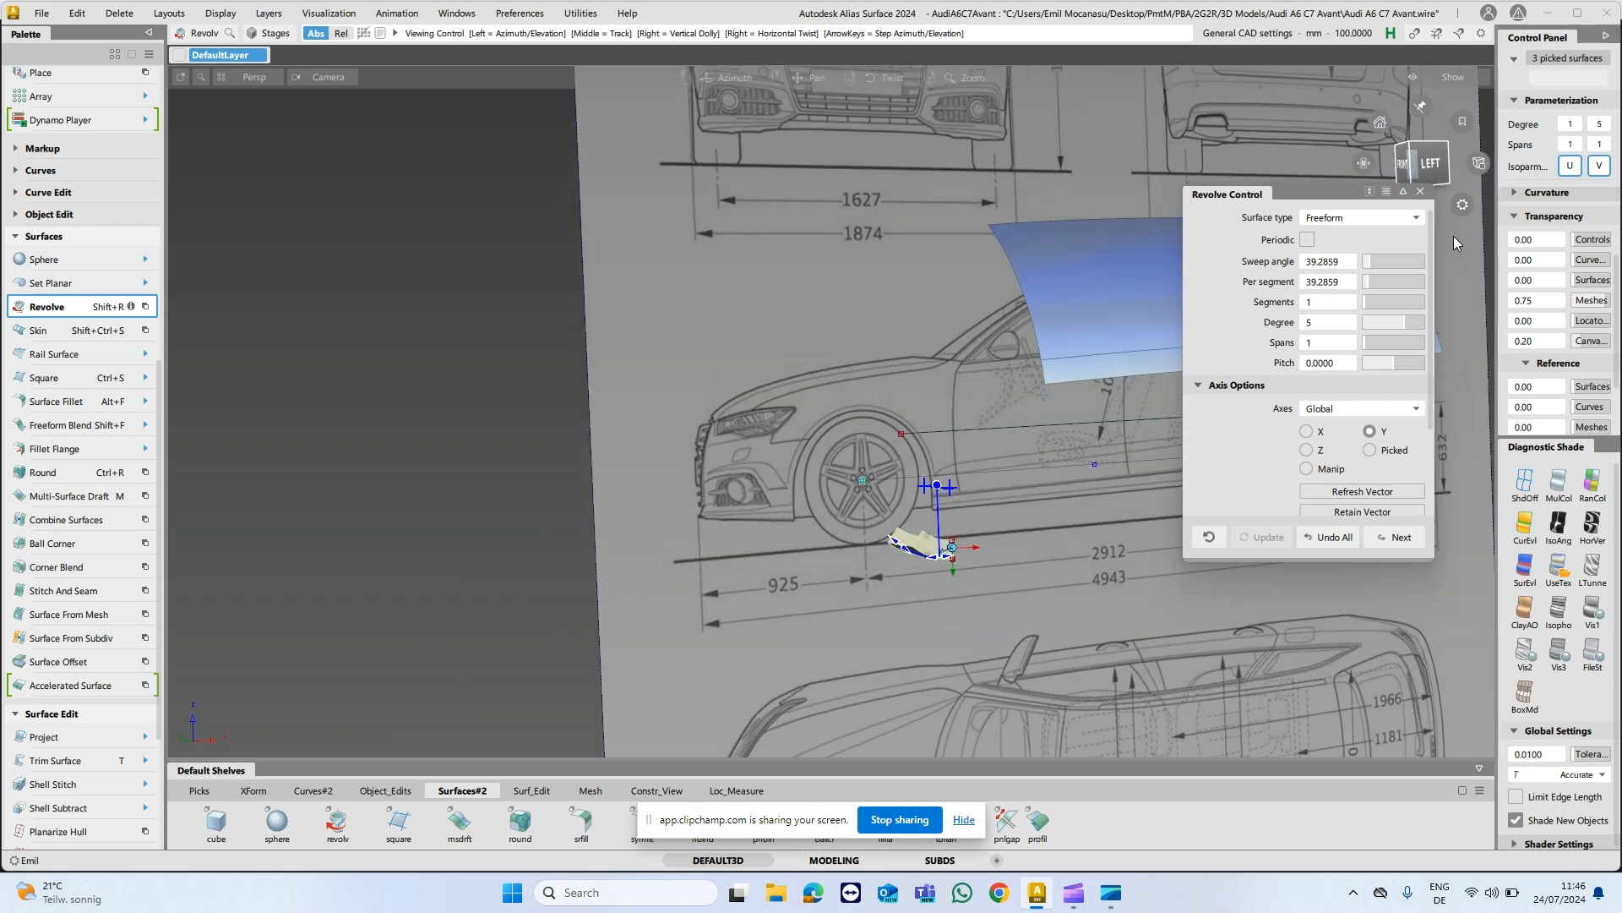
# Set the tyre revolve to a 360-degree sweep with 4 segments, and accept the surfaces.
pyautogui.doubleClick(1344, 262)
pyautogui.write('360')
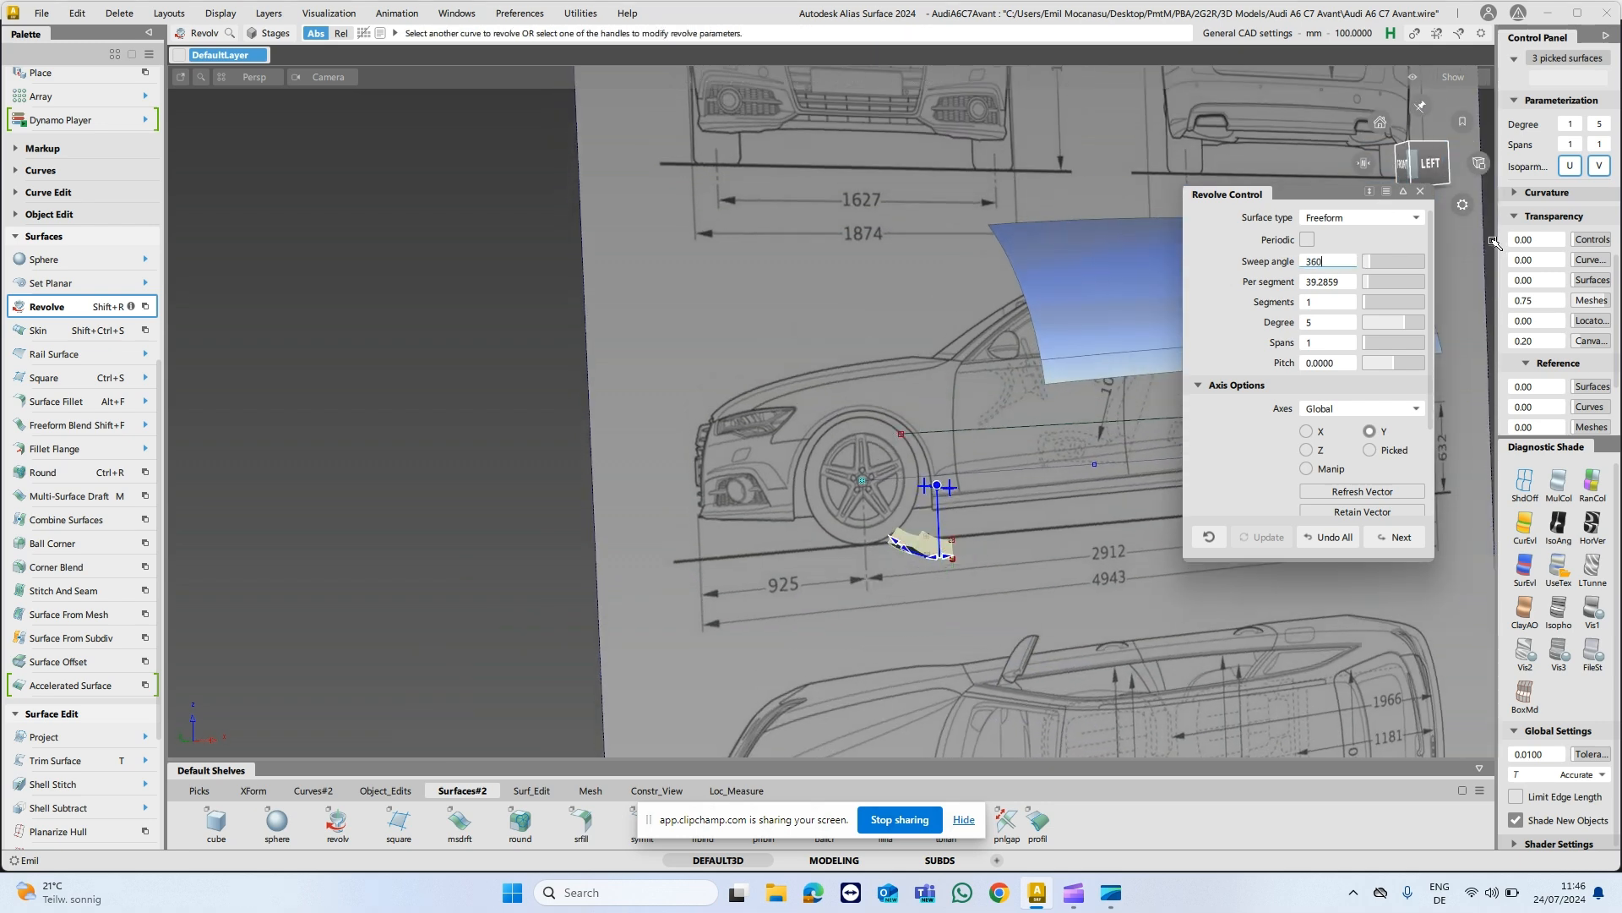
pyautogui.press('Return')
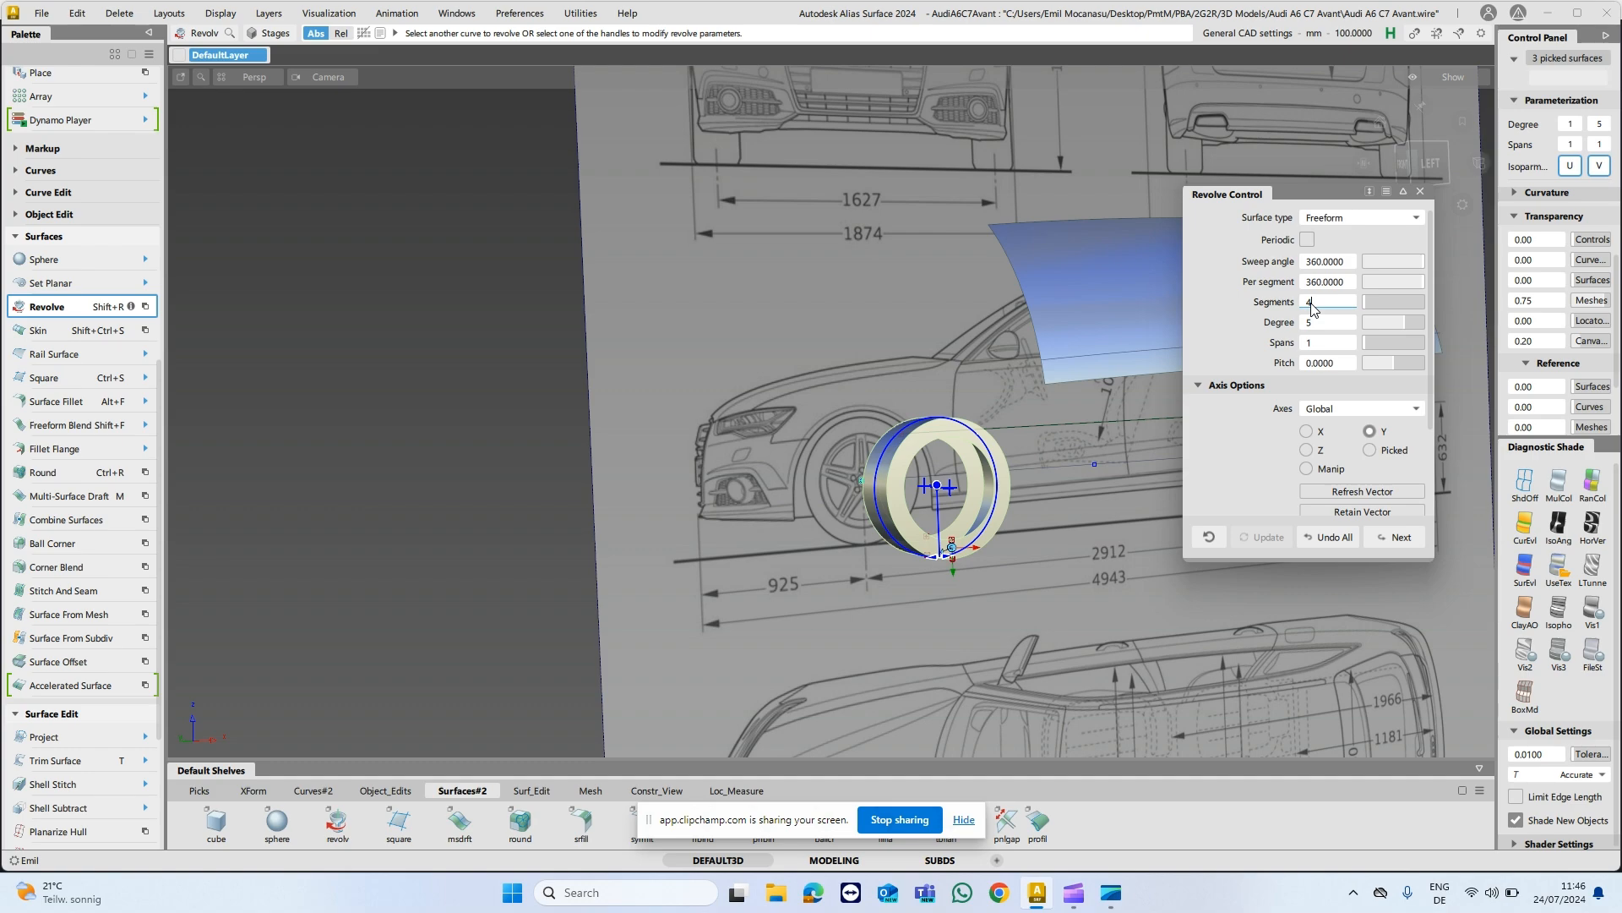
pyautogui.press('Return')
pyautogui.keyDown('alt'); pyautogui.keyDown('shift'); pyautogui.moveTo(1085, 335); pyautogui.dragTo(965, 326); pyautogui.keyUp('shift'); pyautogui.keyUp('alt')
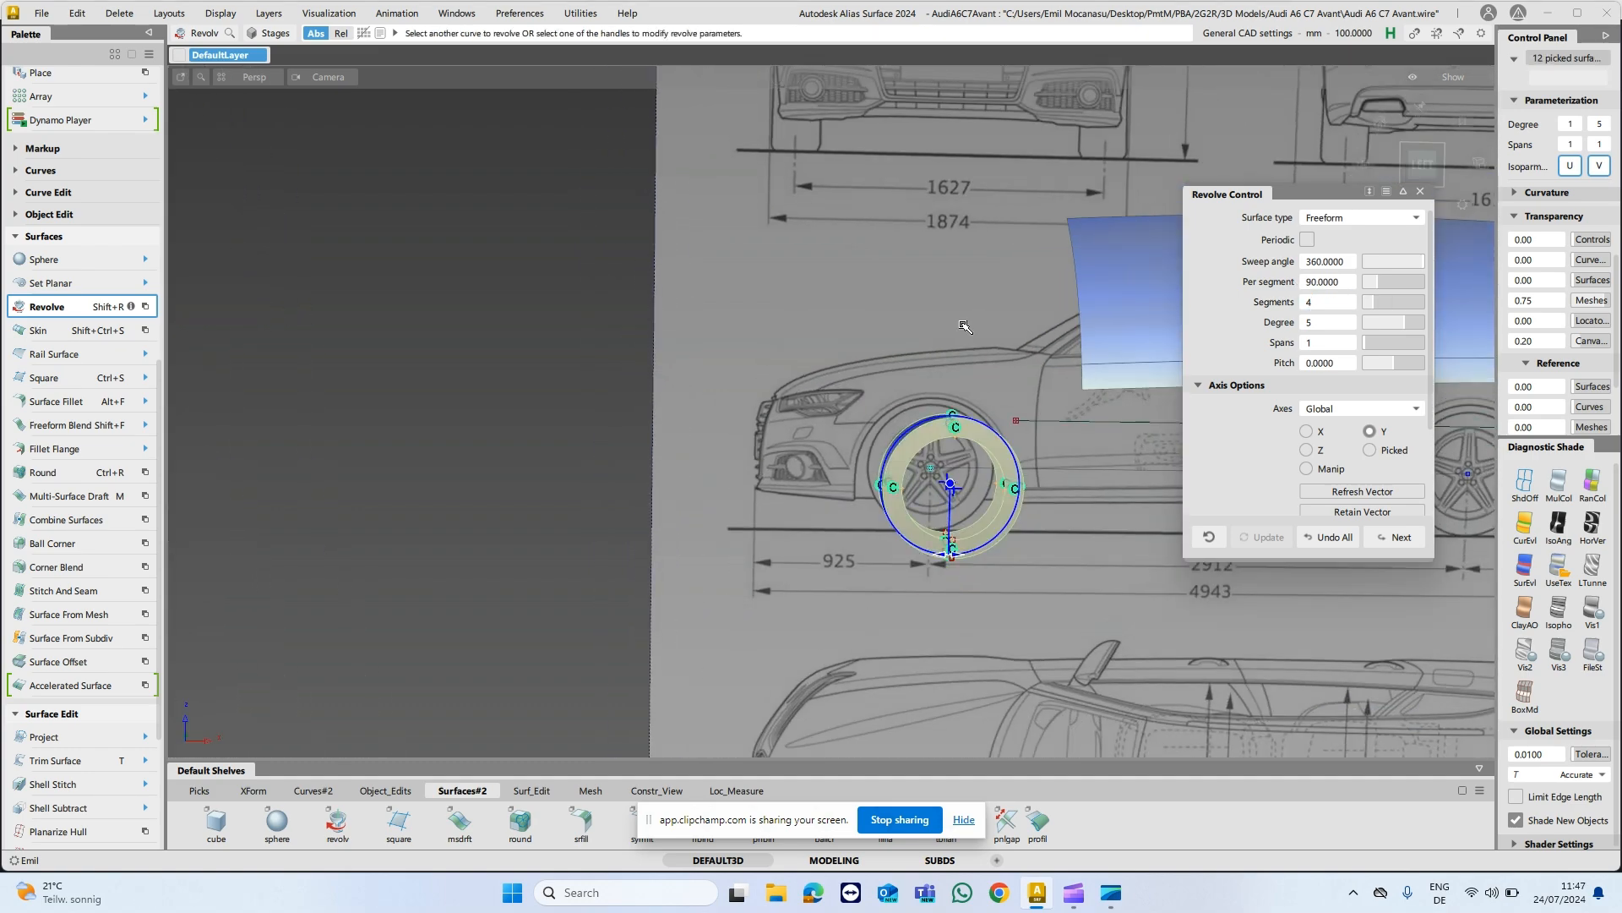
pyautogui.scroll(-3, 1230, 439)
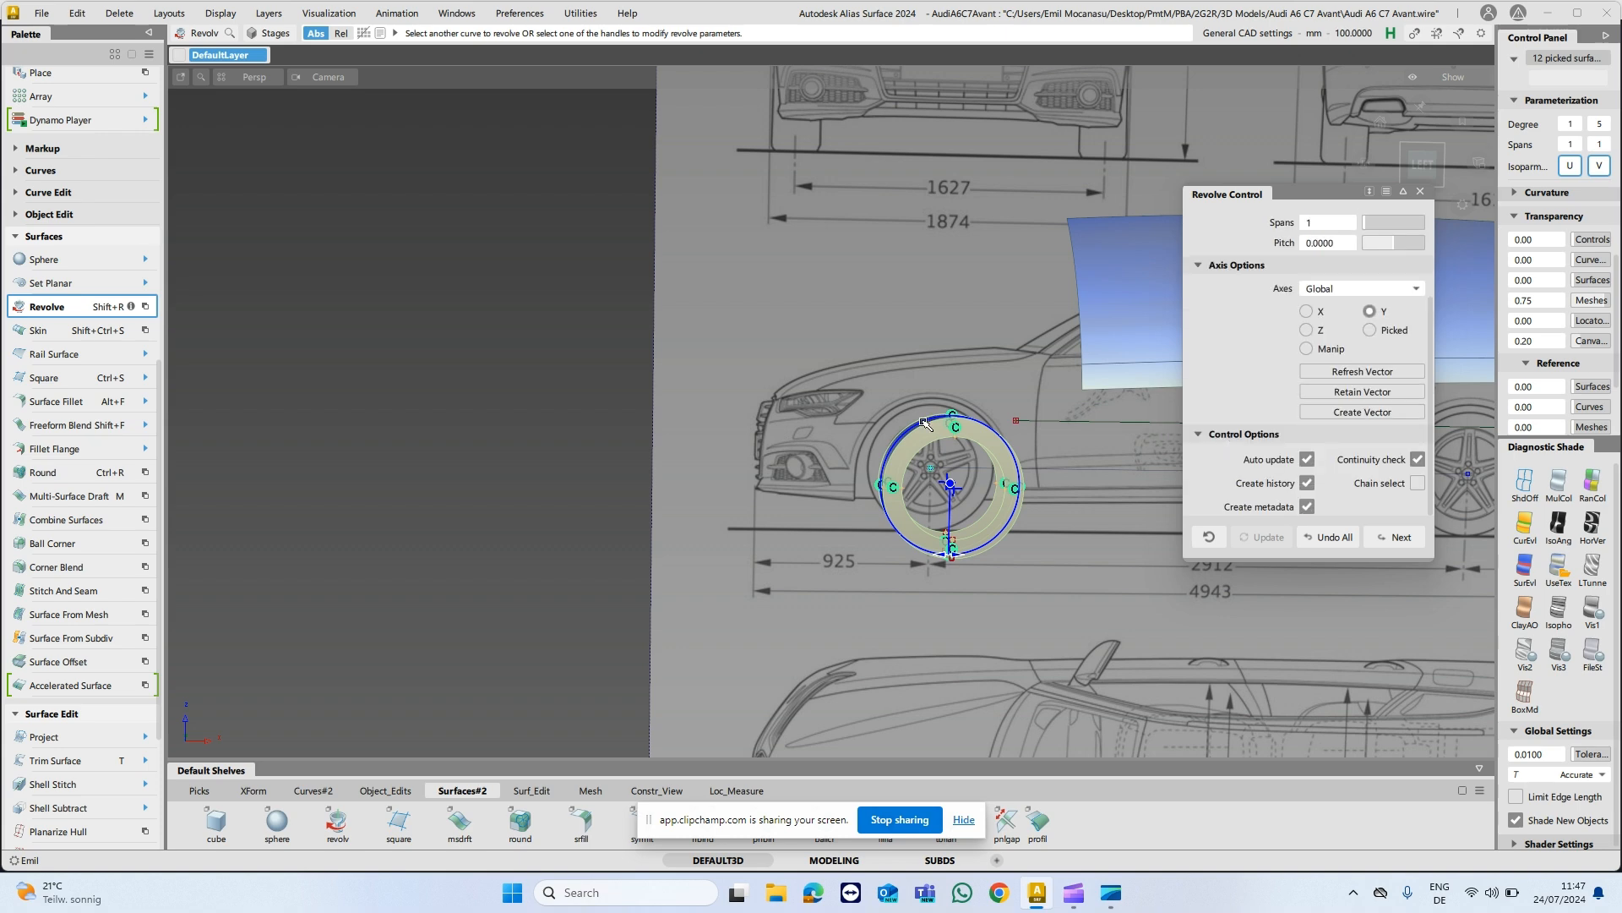
pyautogui.keyDown('alt'); pyautogui.keyDown('shift'); pyautogui.moveTo(976, 427); pyautogui.dragTo(999, 564); pyautogui.keyUp('shift'); pyautogui.keyUp('alt')
pyautogui.keyDown('alt'); pyautogui.keyDown('shift'); pyautogui.moveTo(1000, 565); pyautogui.dragTo(997, 521, button='right'); pyautogui.keyUp('shift'); pyautogui.keyUp('alt')
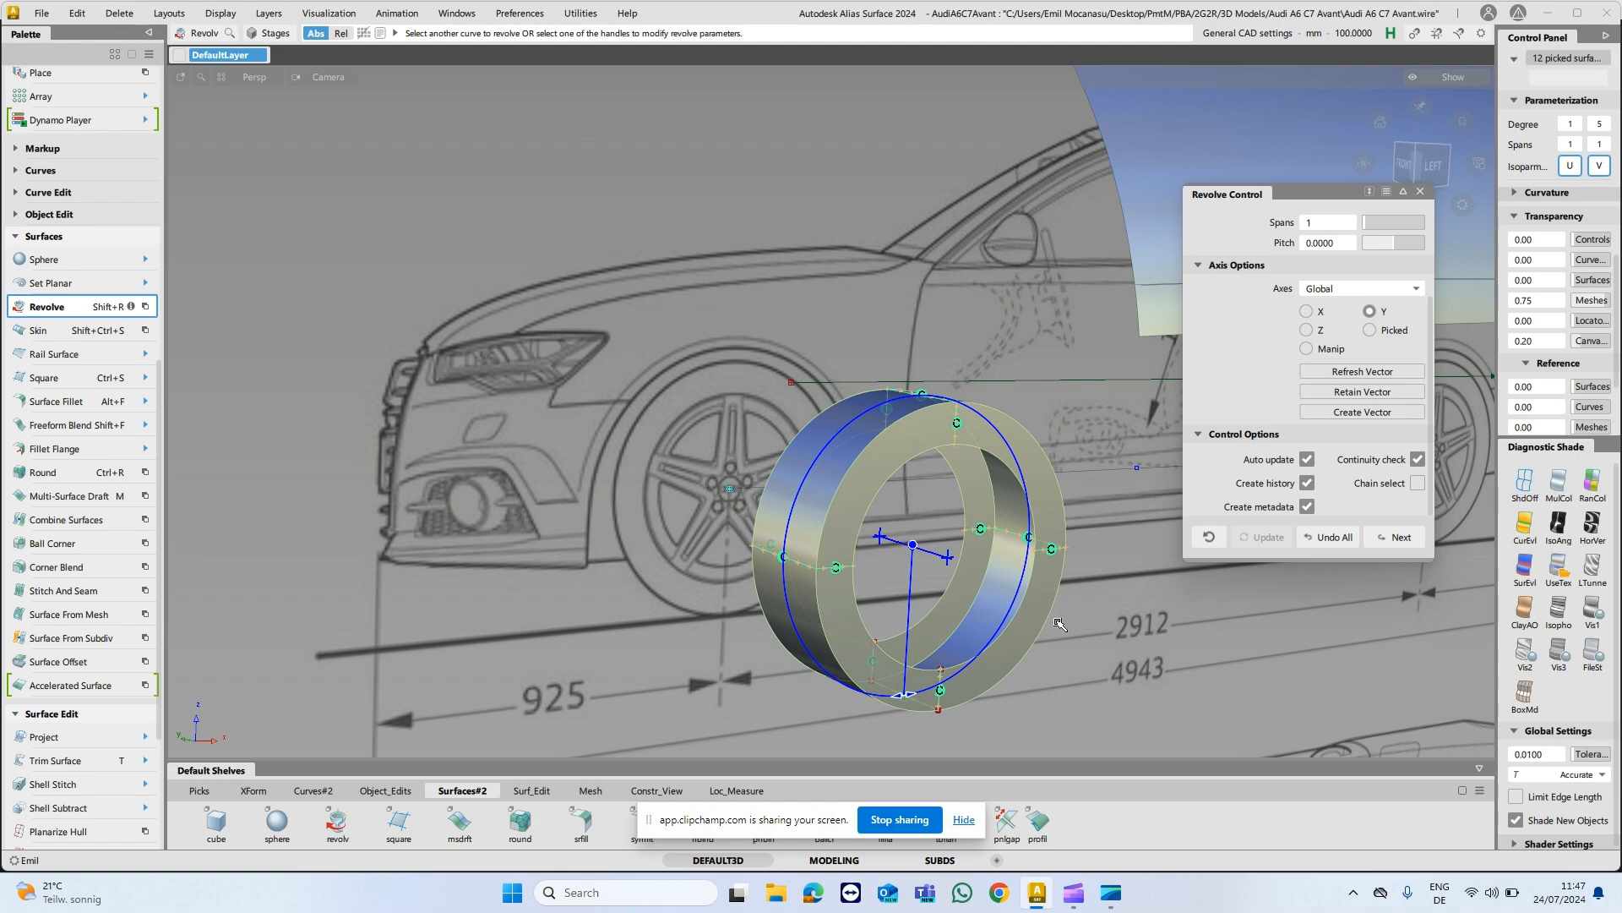
pyautogui.keyDown('alt'); pyautogui.keyDown('shift'); pyautogui.moveTo(872, 565); pyautogui.dragTo(854, 591); pyautogui.keyUp('shift'); pyautogui.keyUp('alt')
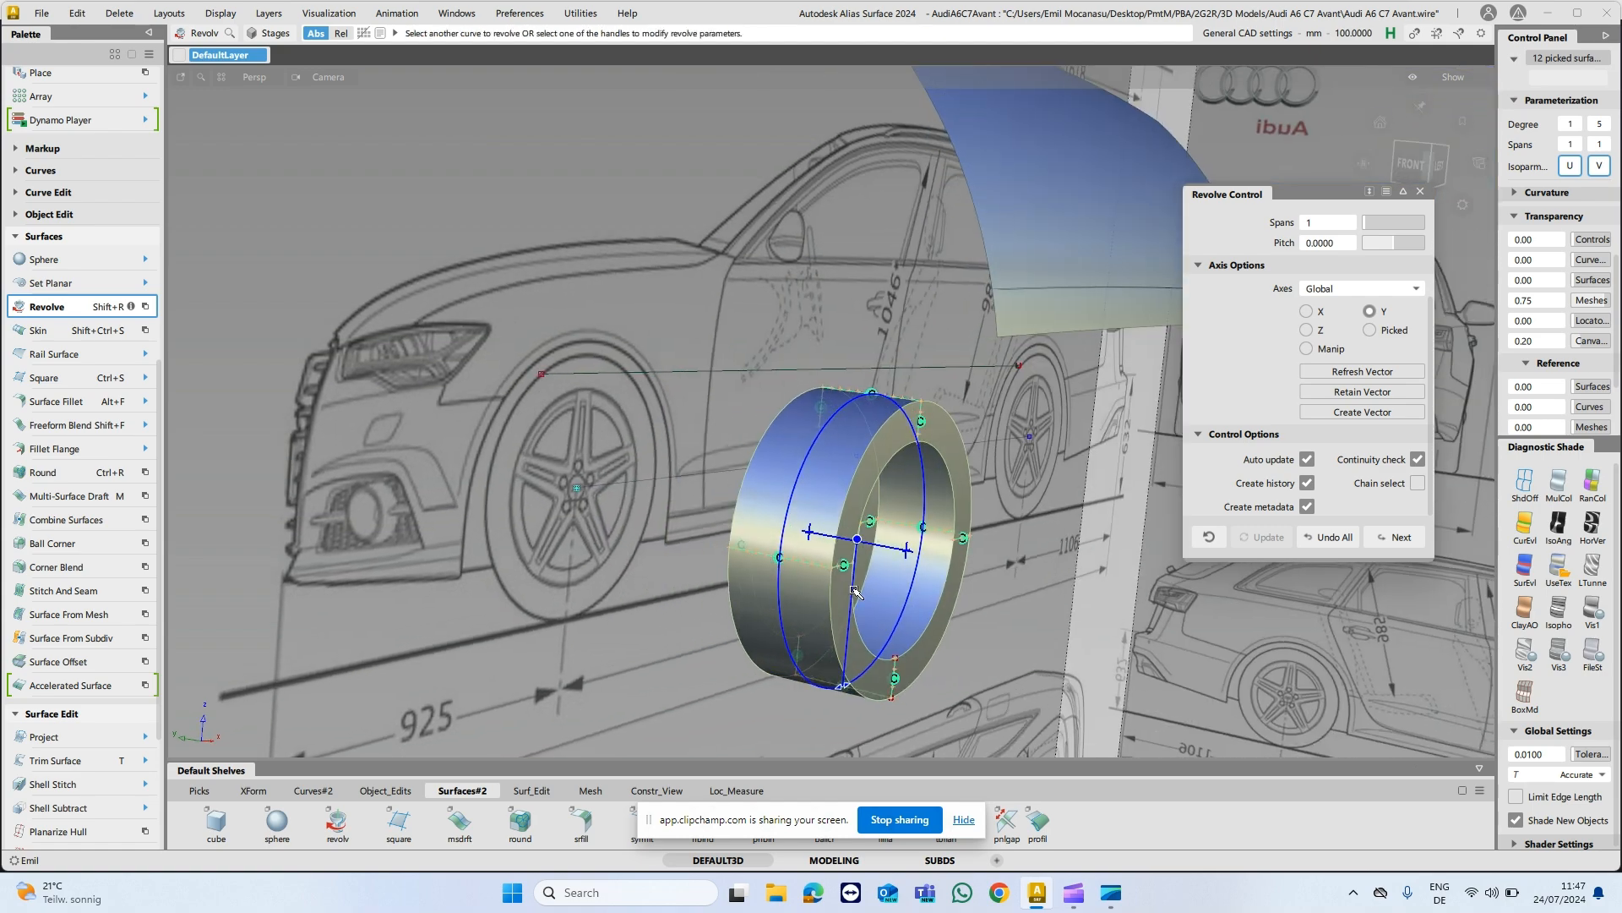
pyautogui.press('space')
pyautogui.keyDown('alt'); pyautogui.keyDown('shift'); pyautogui.moveTo(1029, 546); pyautogui.dragTo(892, 550); pyautogui.keyUp('shift'); pyautogui.keyUp('alt')
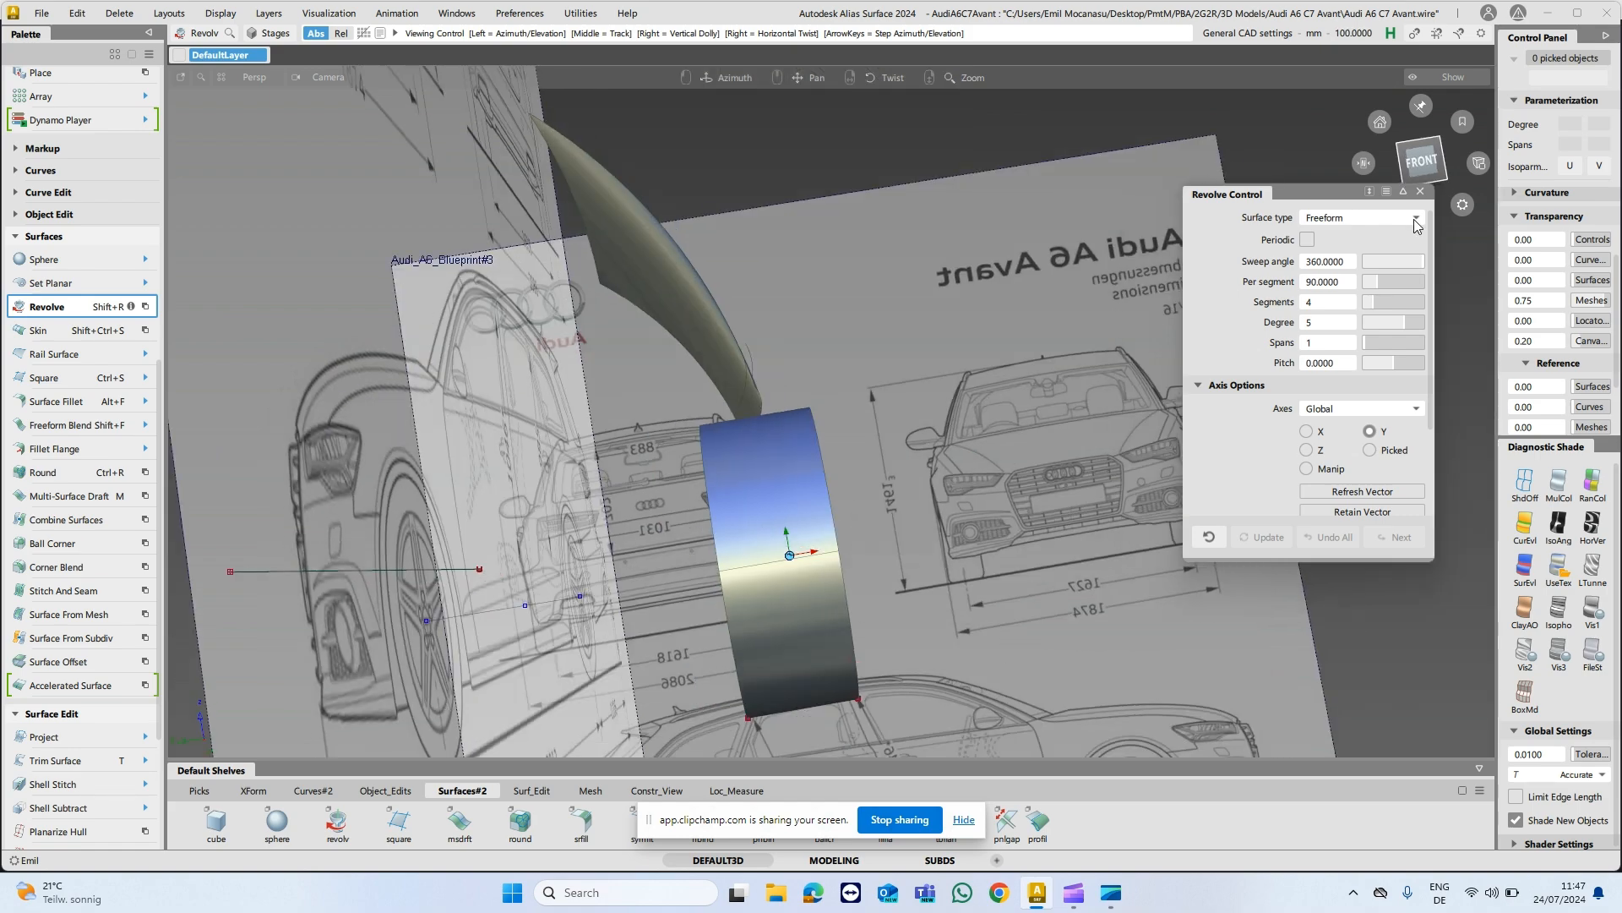
pyautogui.click(1425, 196)
# Compare the revolved front tyre with the front and side blueprints, and leave the Revolve tool.
pyautogui.click(1421, 160)
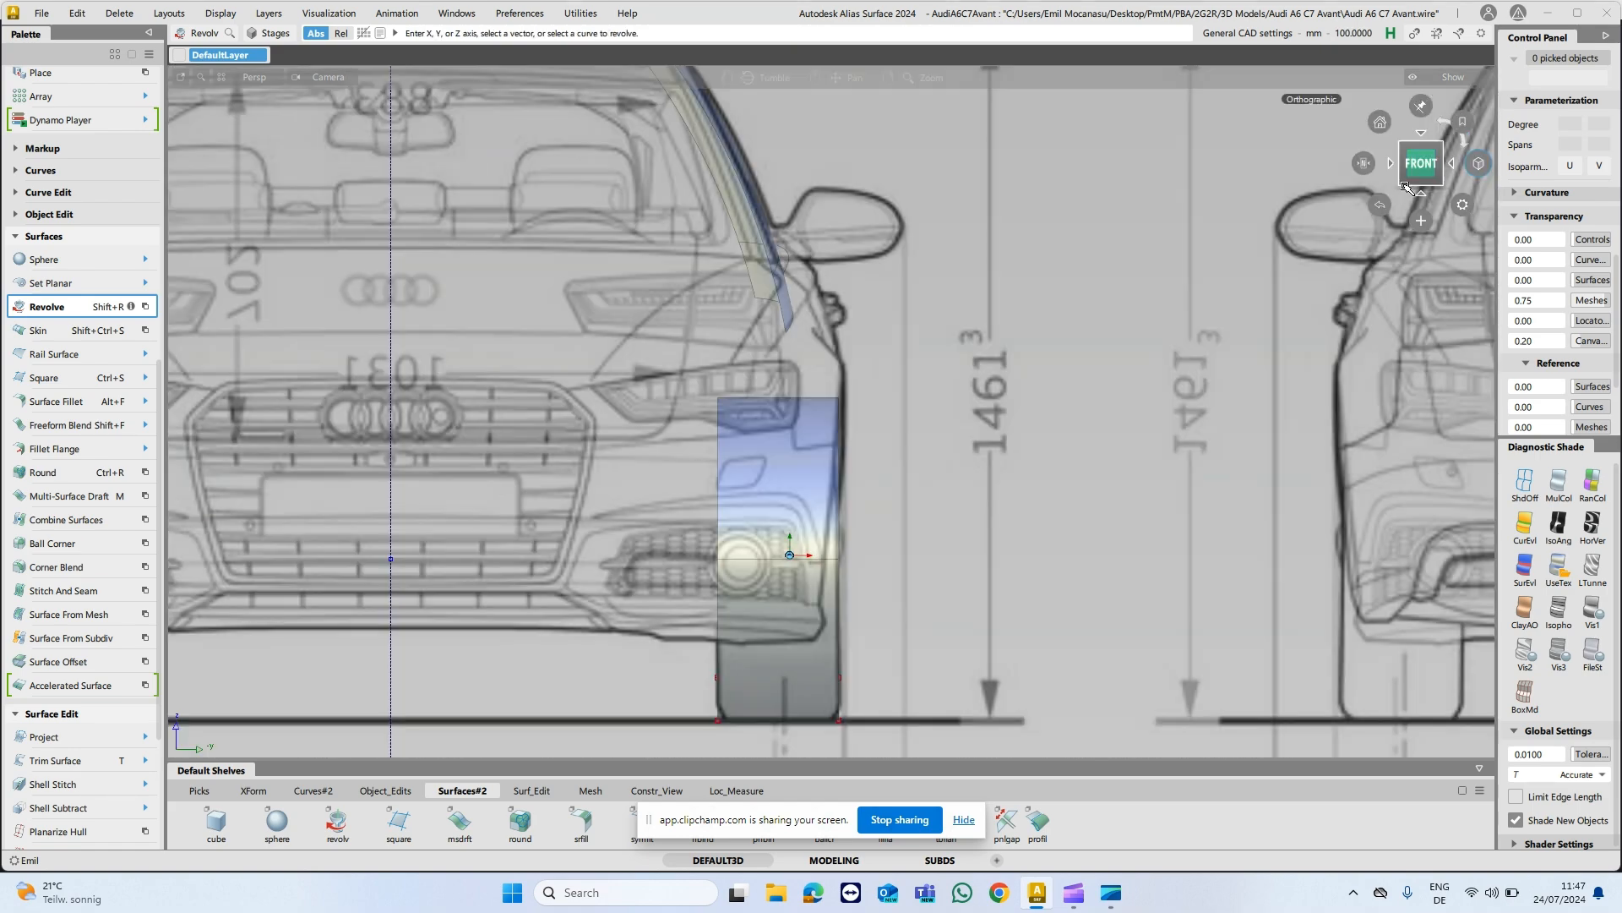
pyautogui.keyDown('alt'); pyautogui.keyDown('shift'); pyautogui.moveTo(920, 512); pyautogui.dragTo(1152, 435, button='middle'); pyautogui.keyUp('shift'); pyautogui.keyUp('alt')
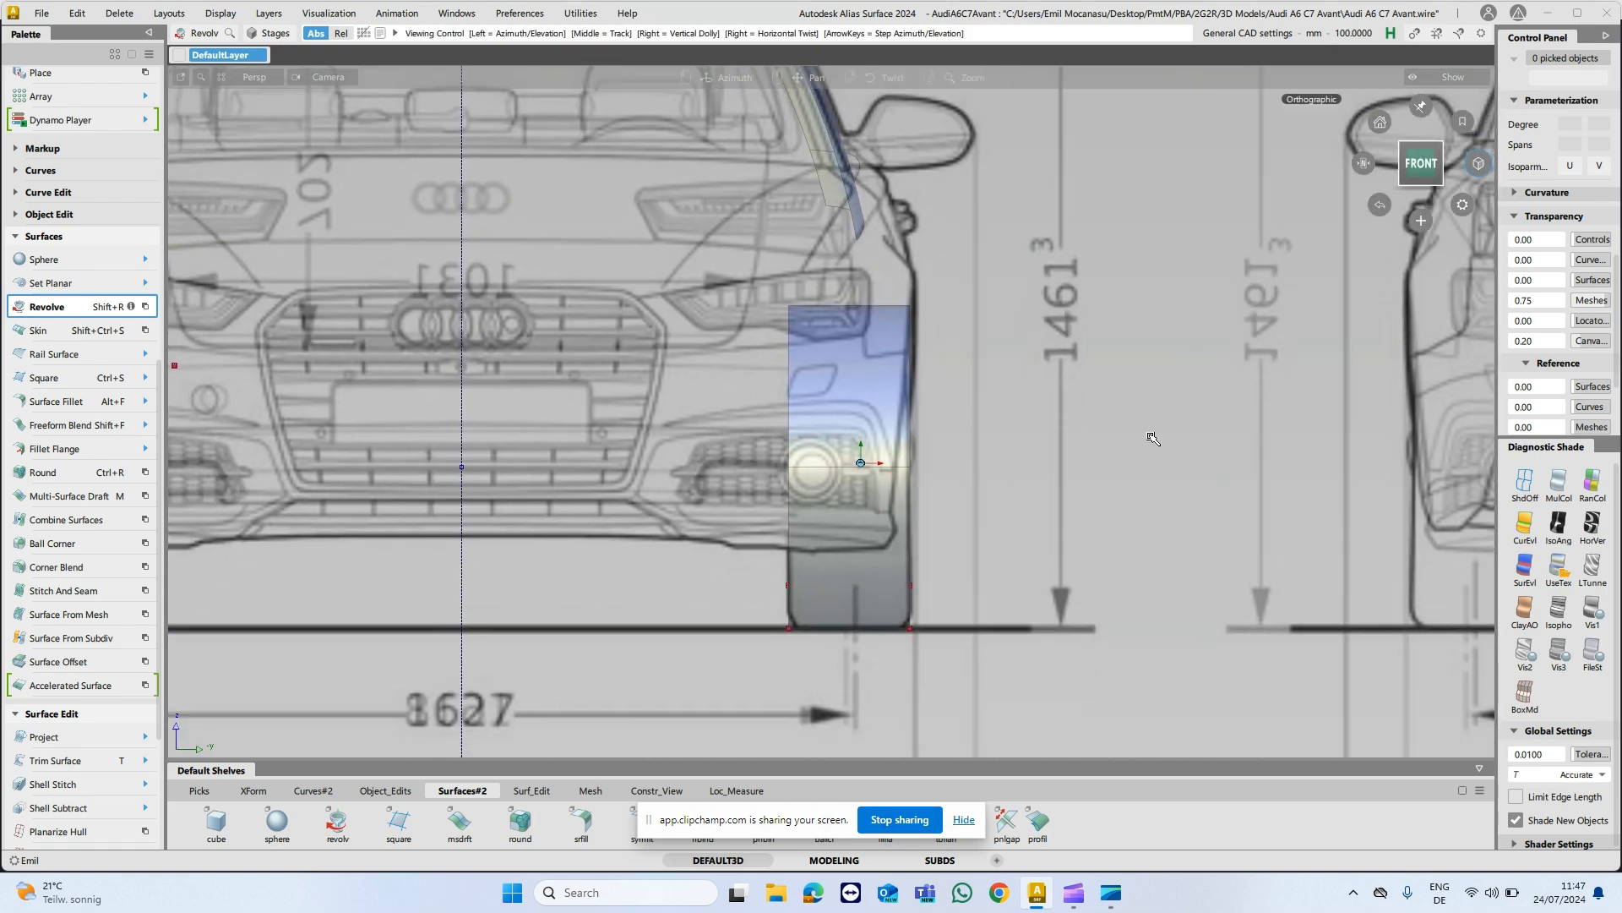
pyautogui.click(1478, 164)
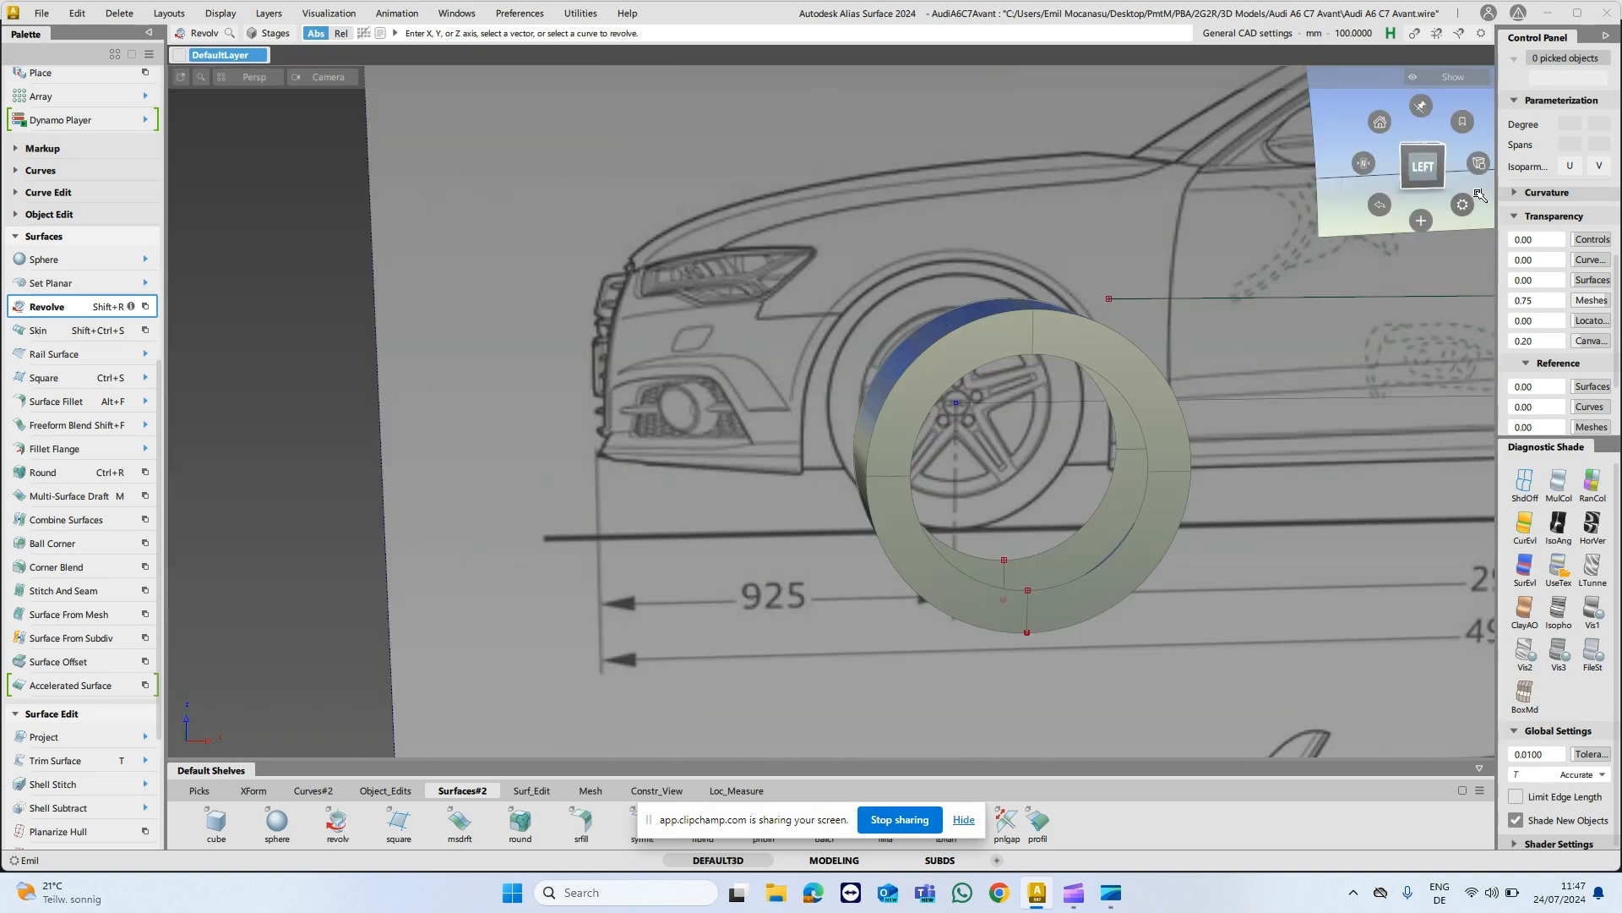
pyautogui.click(1425, 169)
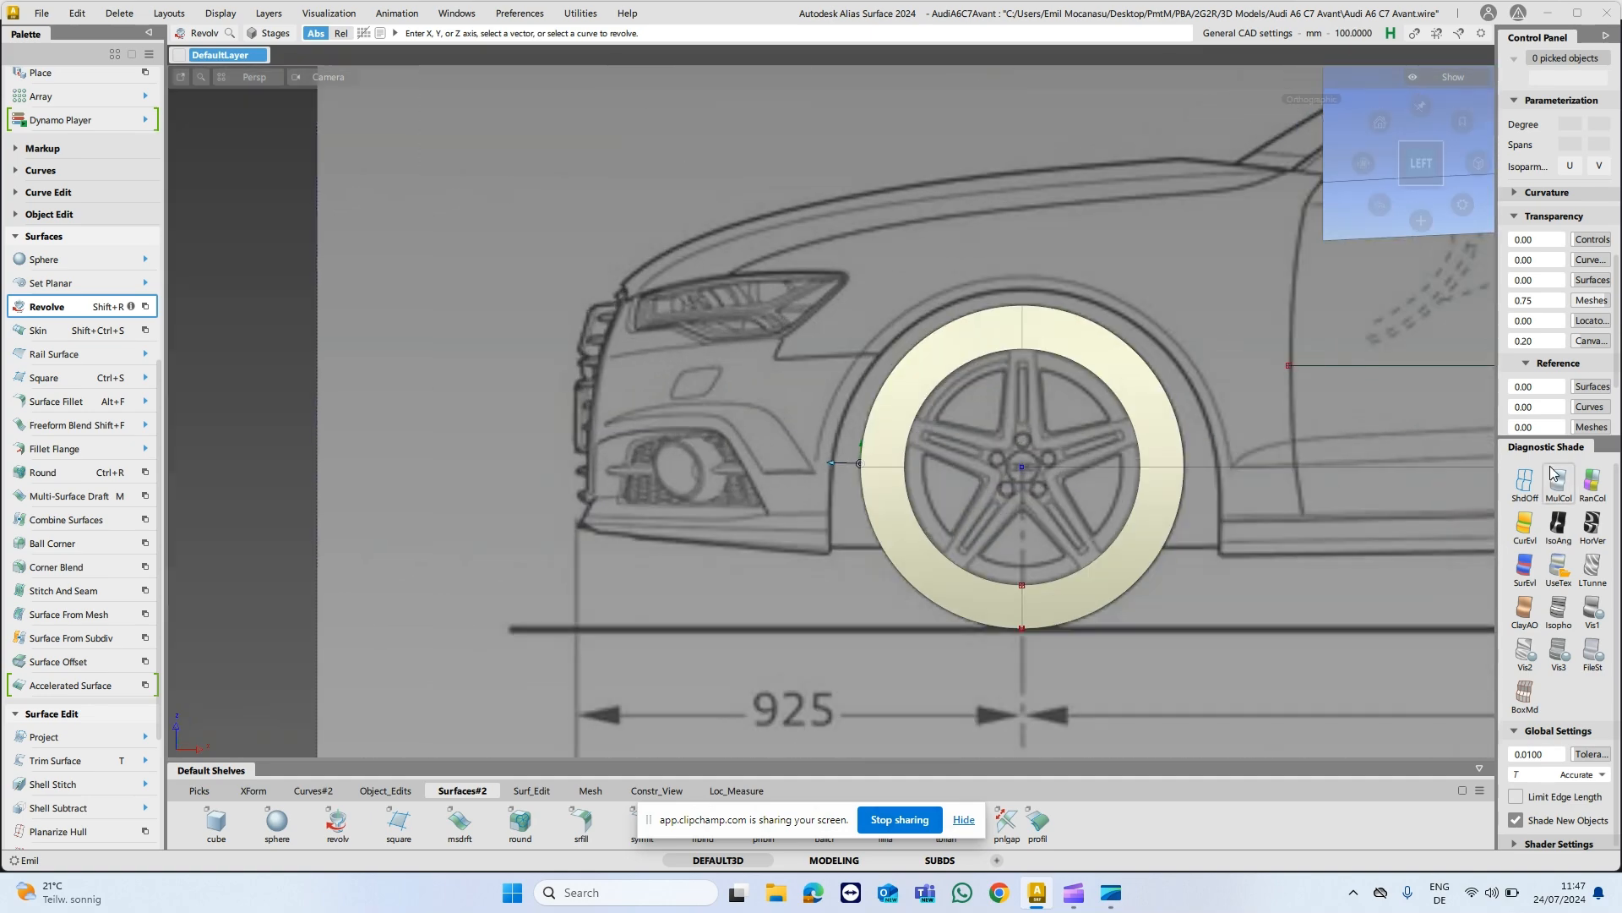
pyautogui.keyDown('alt'); pyautogui.keyDown('shift'); pyautogui.moveTo(1313, 550); pyautogui.dragTo(1208, 564, button='middle'); pyautogui.keyUp('shift'); pyautogui.keyUp('alt')
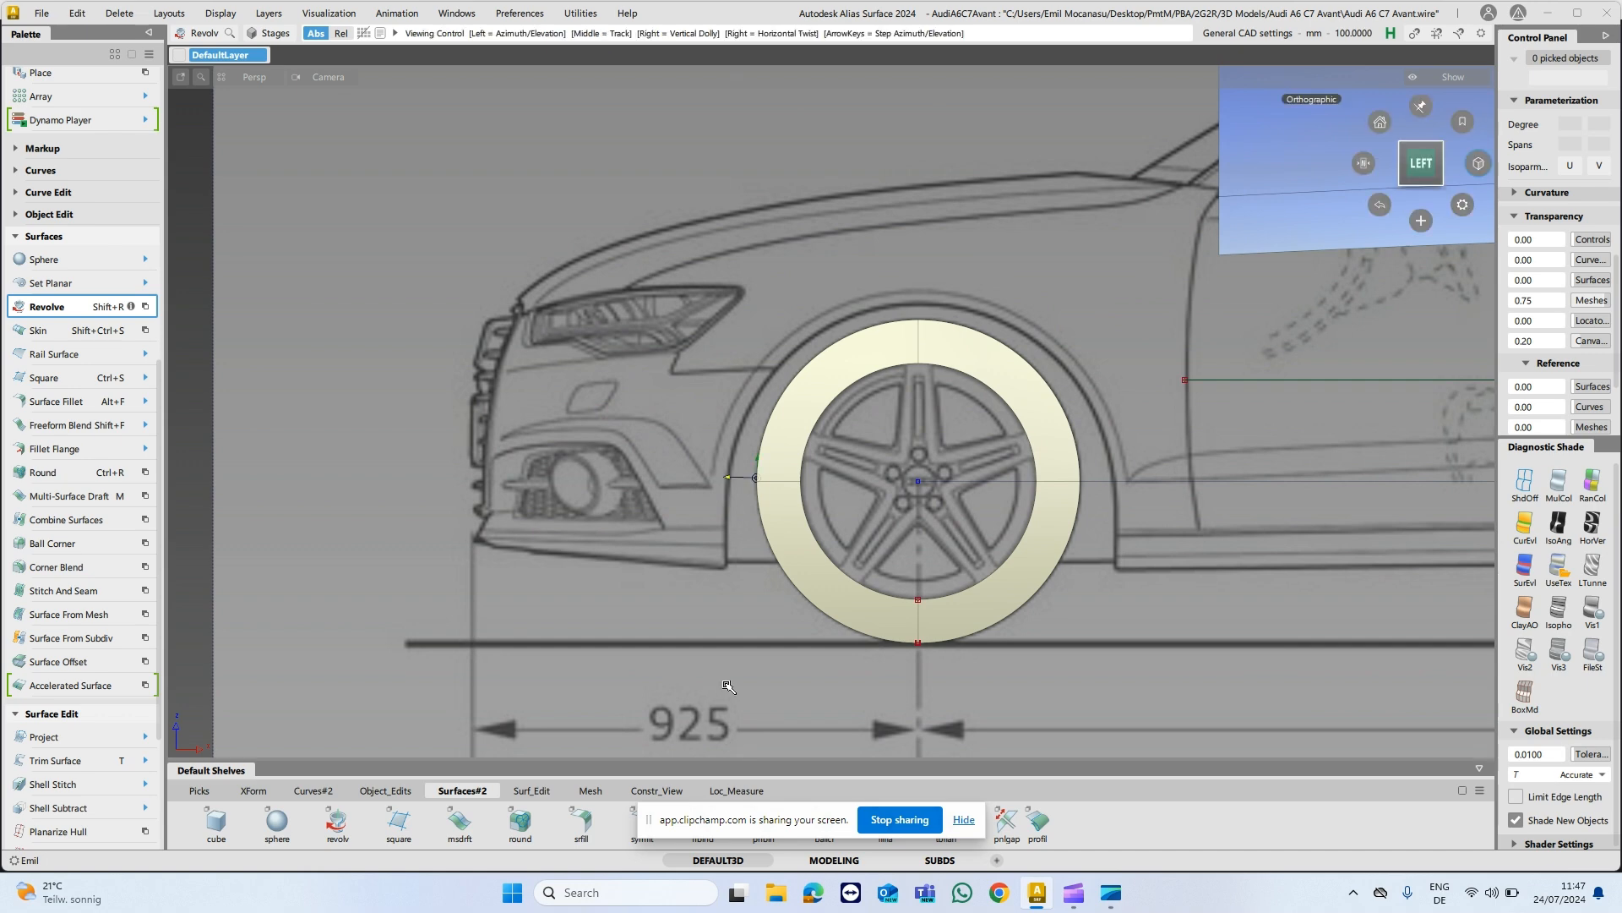
pyautogui.keyDown('alt'); pyautogui.keyDown('shift'); pyautogui.moveTo(849, 479); pyautogui.dragTo(1273, 458, button='right'); pyautogui.keyUp('shift'); pyautogui.keyUp('alt')
pyautogui.keyDown('alt'); pyautogui.keyDown('shift'); pyautogui.moveTo(1272, 457); pyautogui.dragTo(788, 452, button='middle'); pyautogui.keyUp('shift'); pyautogui.keyUp('alt')
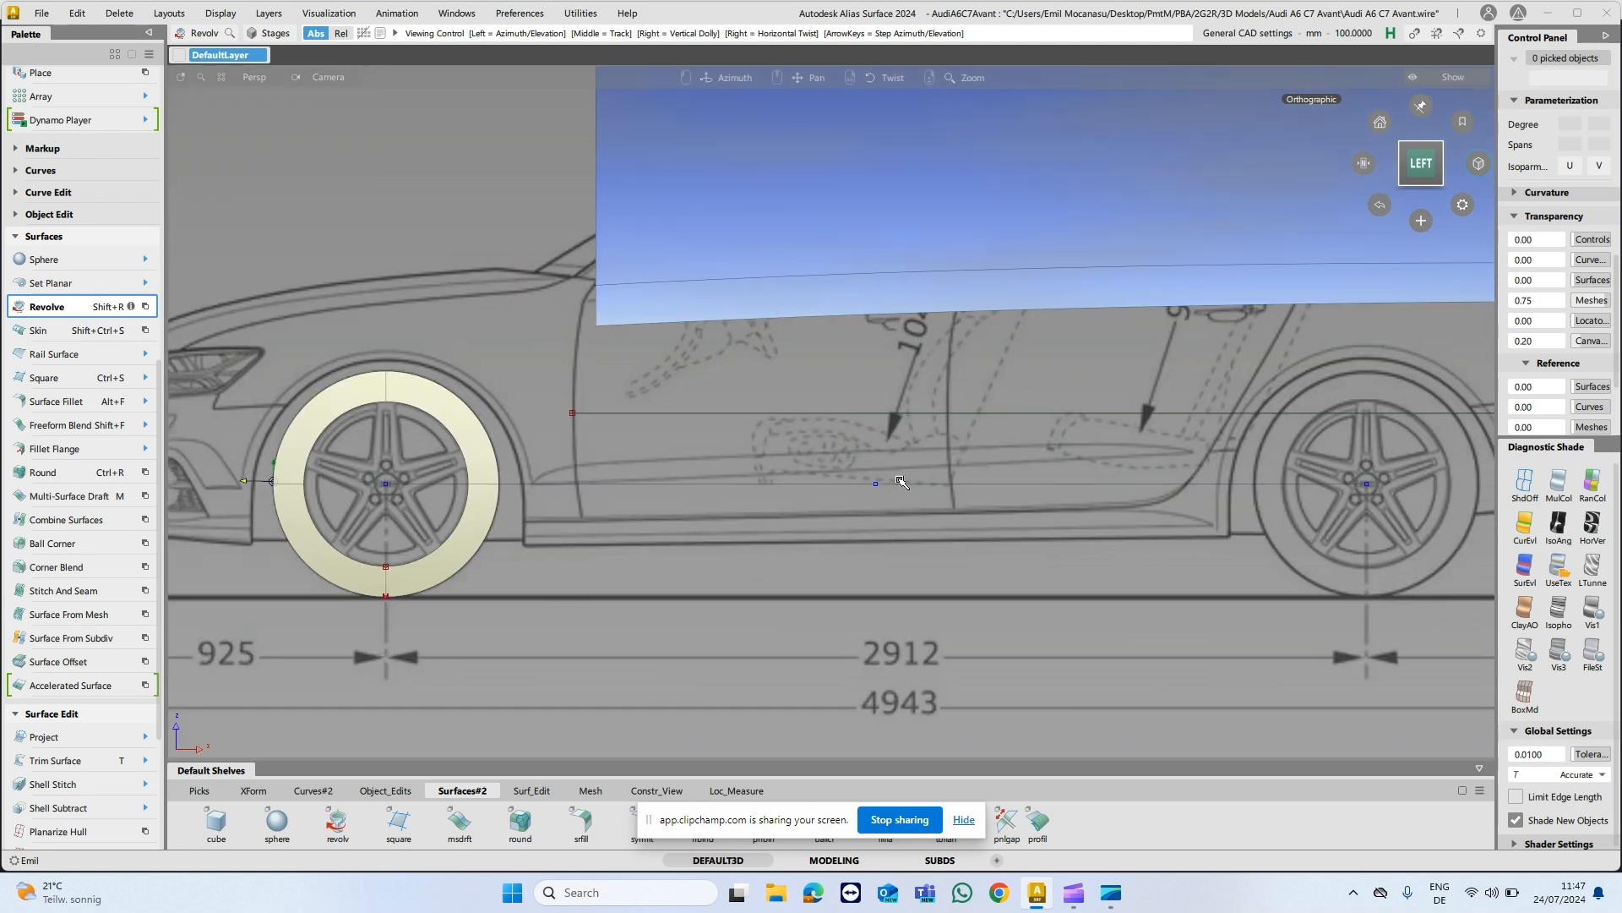
pyautogui.keyDown('alt'); pyautogui.keyDown('shift'); pyautogui.moveTo(899, 481); pyautogui.dragTo(942, 483, button='middle'); pyautogui.keyUp('shift'); pyautogui.keyUp('alt')
pyautogui.press('Escape')
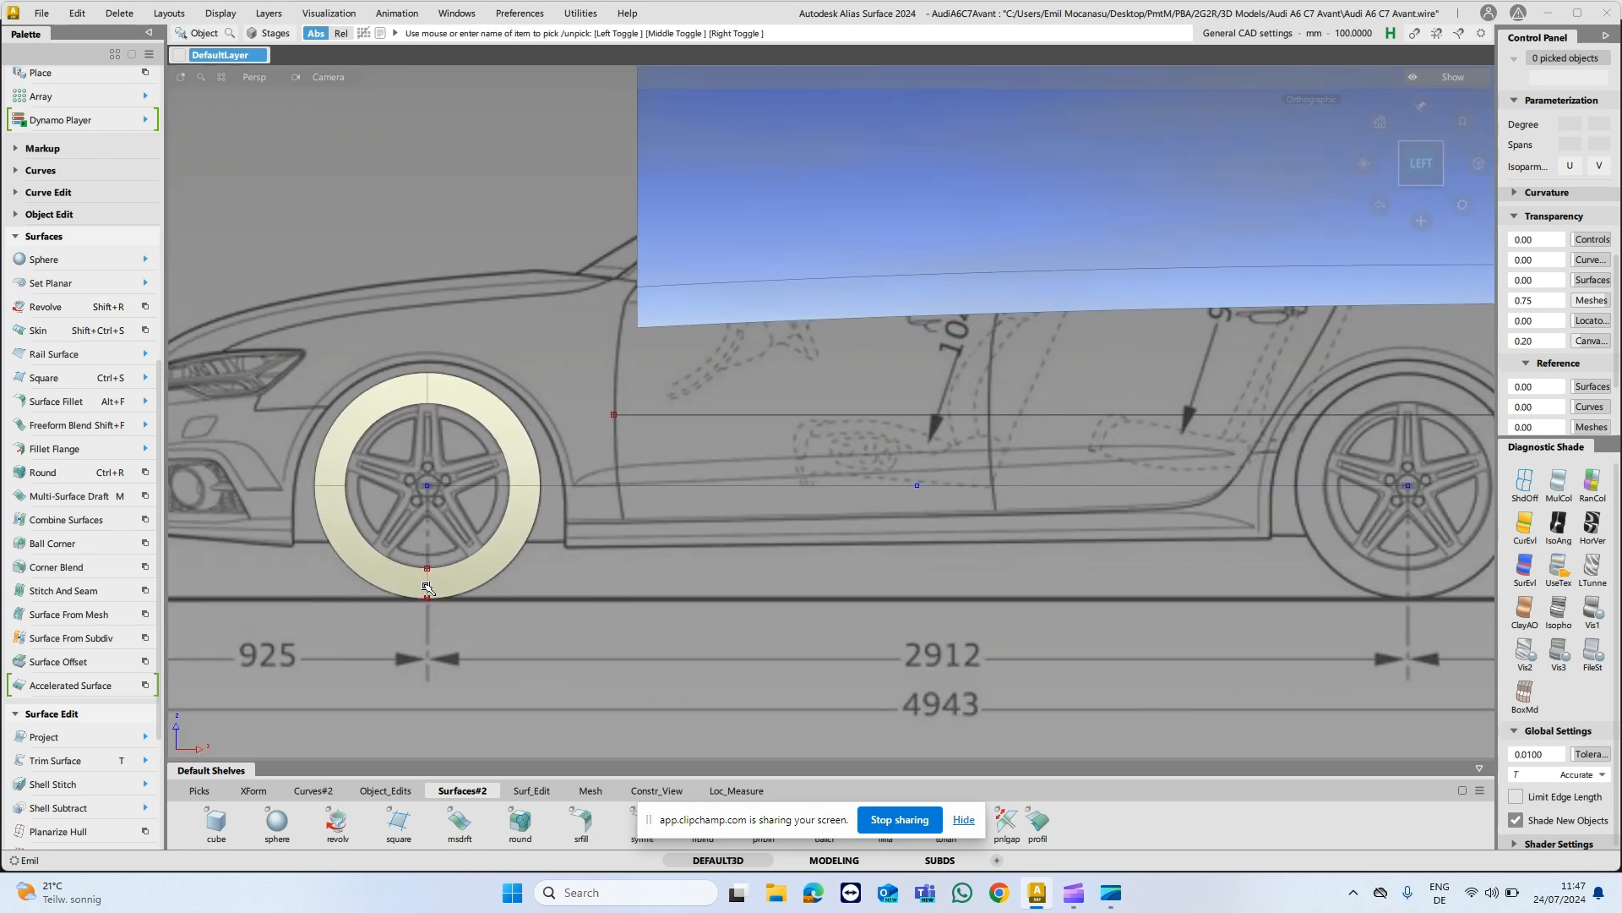
# Copy and paste the front tyre's three profile curves, and snap the copy to the rear wheel's centre.
pyautogui.click(427, 588)
pyautogui.click(463, 599)
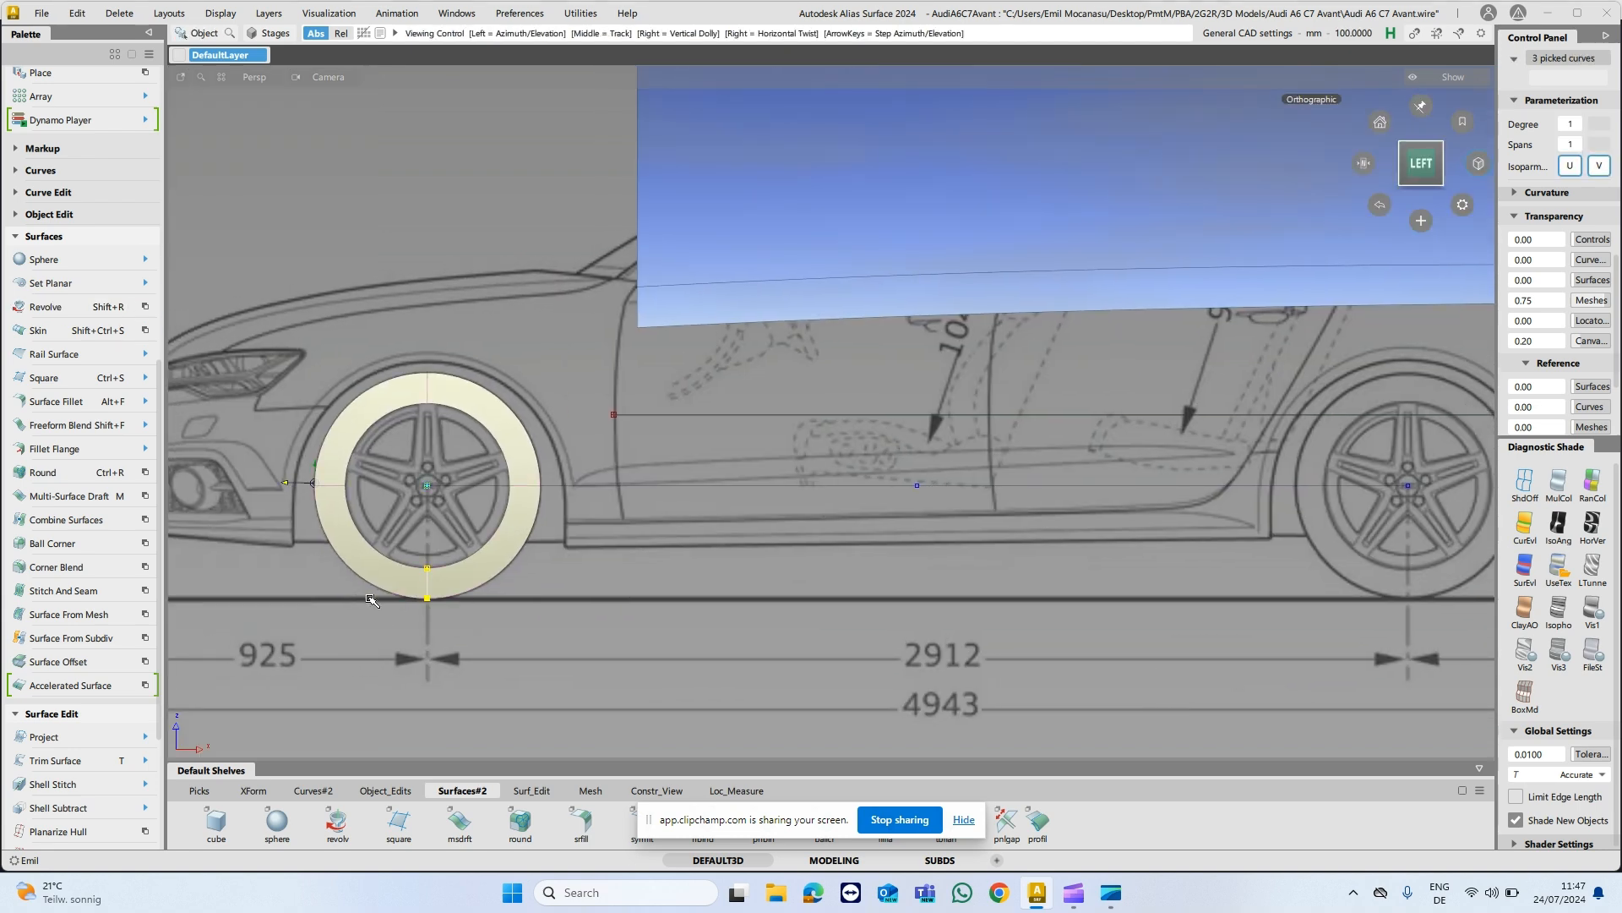
pyautogui.keyDown('alt'); pyautogui.keyDown('shift'); pyautogui.moveTo(463, 600); pyautogui.dragTo(561, 588); pyautogui.keyUp('shift'); pyautogui.keyUp('alt')
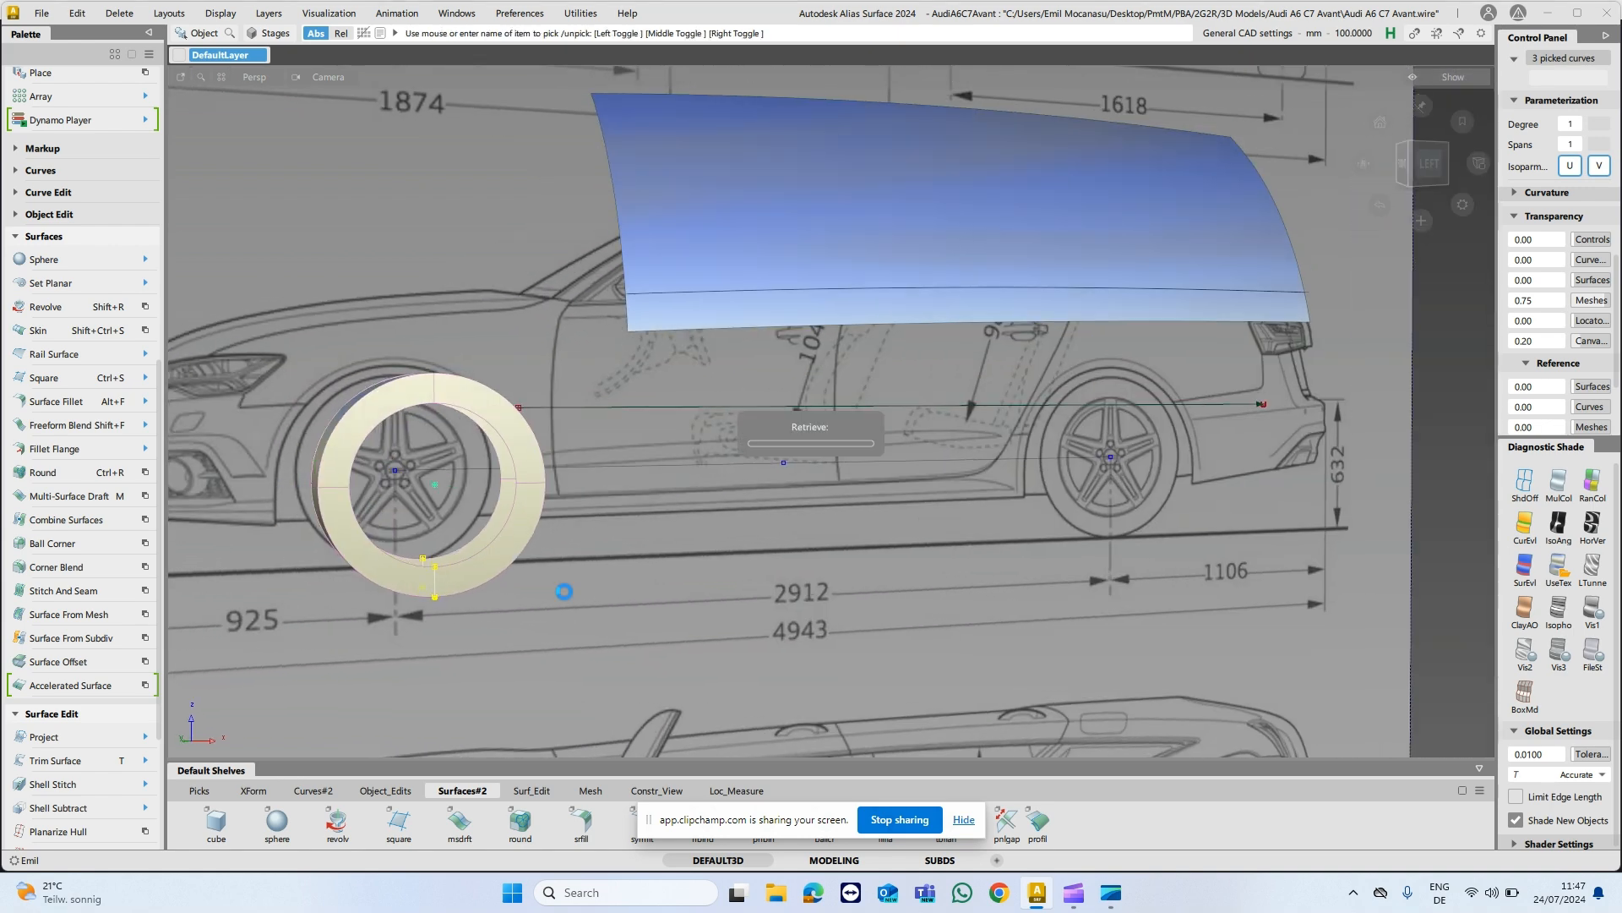
pyautogui.click(1434, 168)
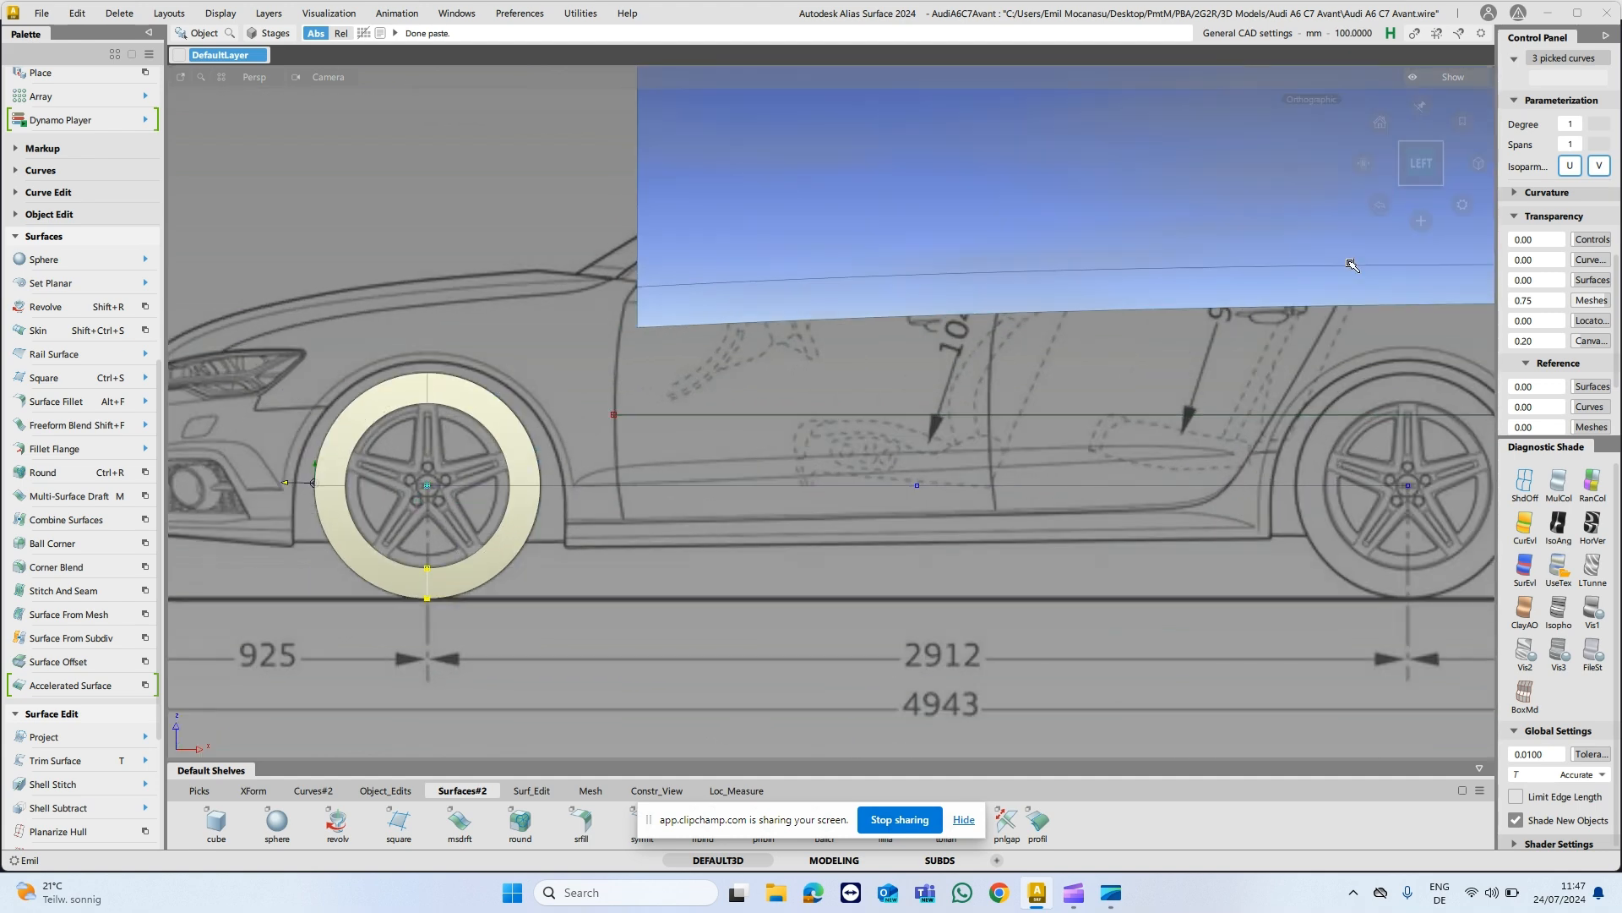
pyautogui.press('w')
pyautogui.keyDown('ctrl'); pyautogui.click(1414, 505); pyautogui.keyUp('ctrl')
pyautogui.keyDown('alt'); pyautogui.keyDown('shift'); pyautogui.moveTo(1436, 524); pyautogui.dragTo(928, 542, button='middle'); pyautogui.keyUp('shift'); pyautogui.keyUp('alt')
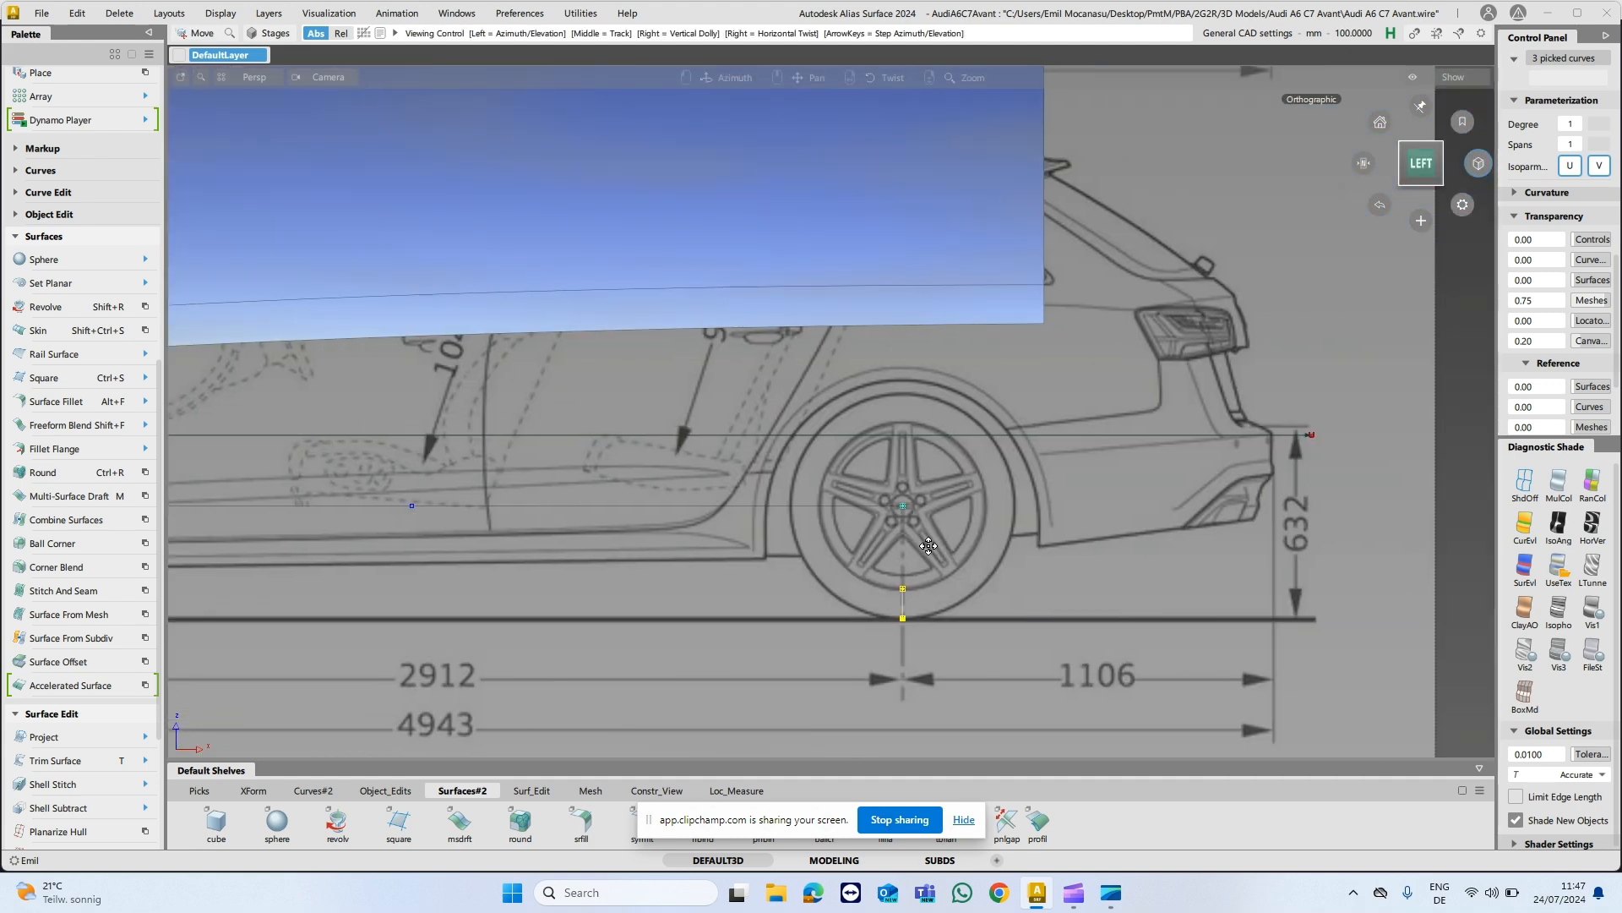
pyautogui.keyDown('alt'); pyautogui.keyDown('shift'); pyautogui.moveTo(1014, 595); pyautogui.dragTo(1046, 552, button='right'); pyautogui.keyUp('shift'); pyautogui.keyUp('alt')
pyautogui.keyDown('alt'); pyautogui.keyDown('shift'); pyautogui.moveTo(1047, 552); pyautogui.dragTo(995, 336, button='middle'); pyautogui.keyUp('shift'); pyautogui.keyUp('alt')
pyautogui.keyDown('alt'); pyautogui.keyDown('shift'); pyautogui.moveTo(995, 336); pyautogui.dragTo(1068, 525, button='right'); pyautogui.keyUp('shift'); pyautogui.keyUp('alt')
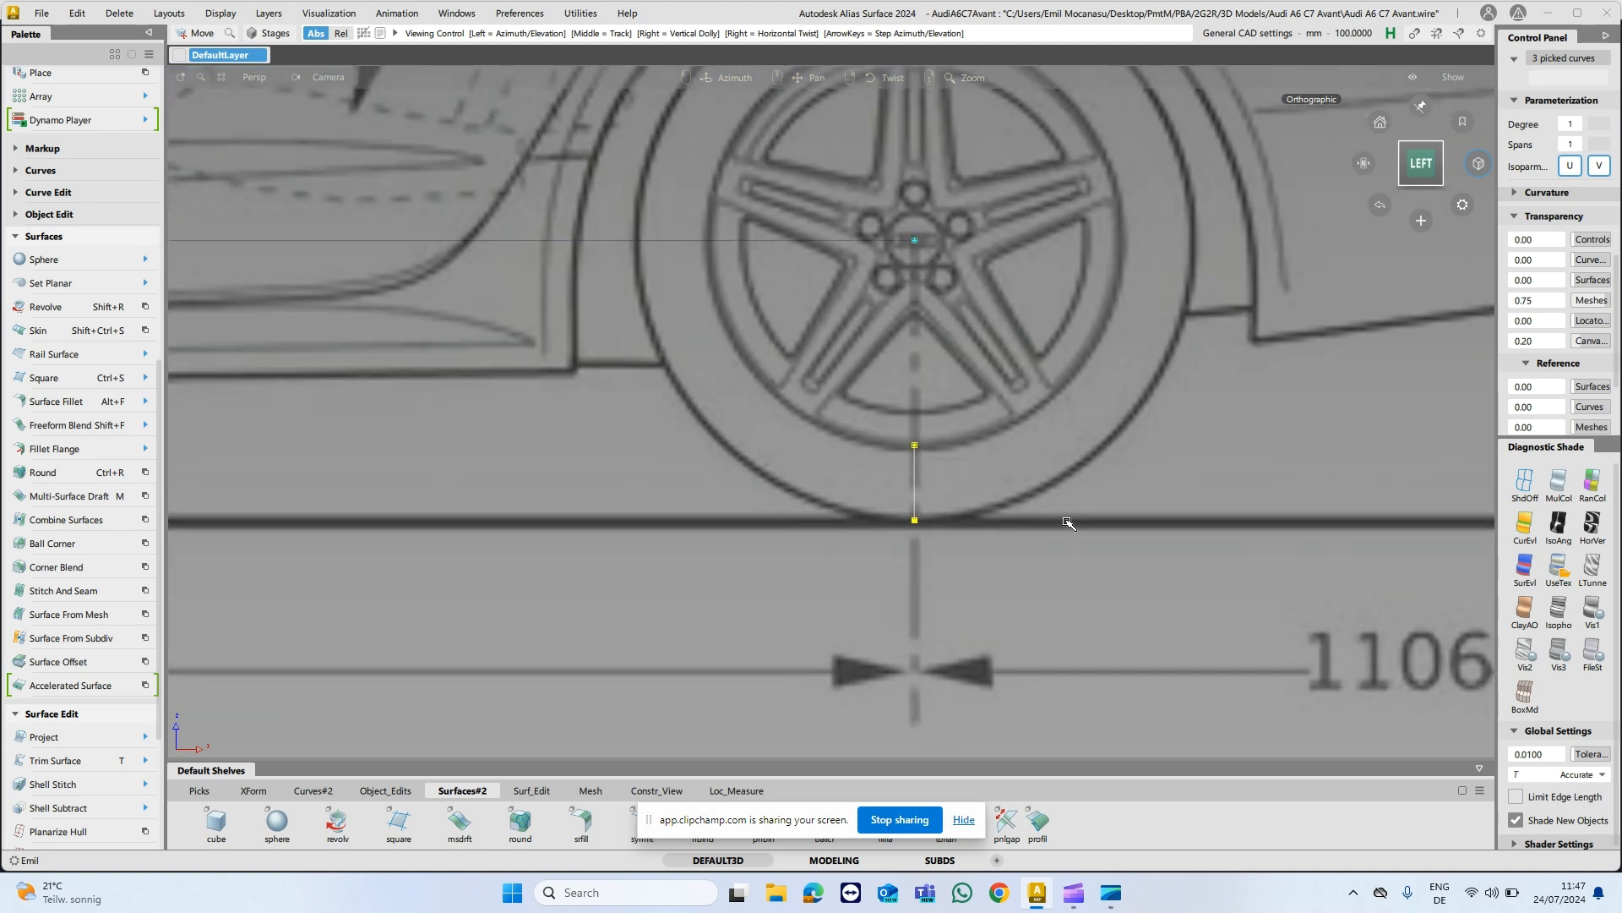
# Pick the three pasted rear tyre profile curves and revolve them about the global Y axis.
pyautogui.press('Escape')
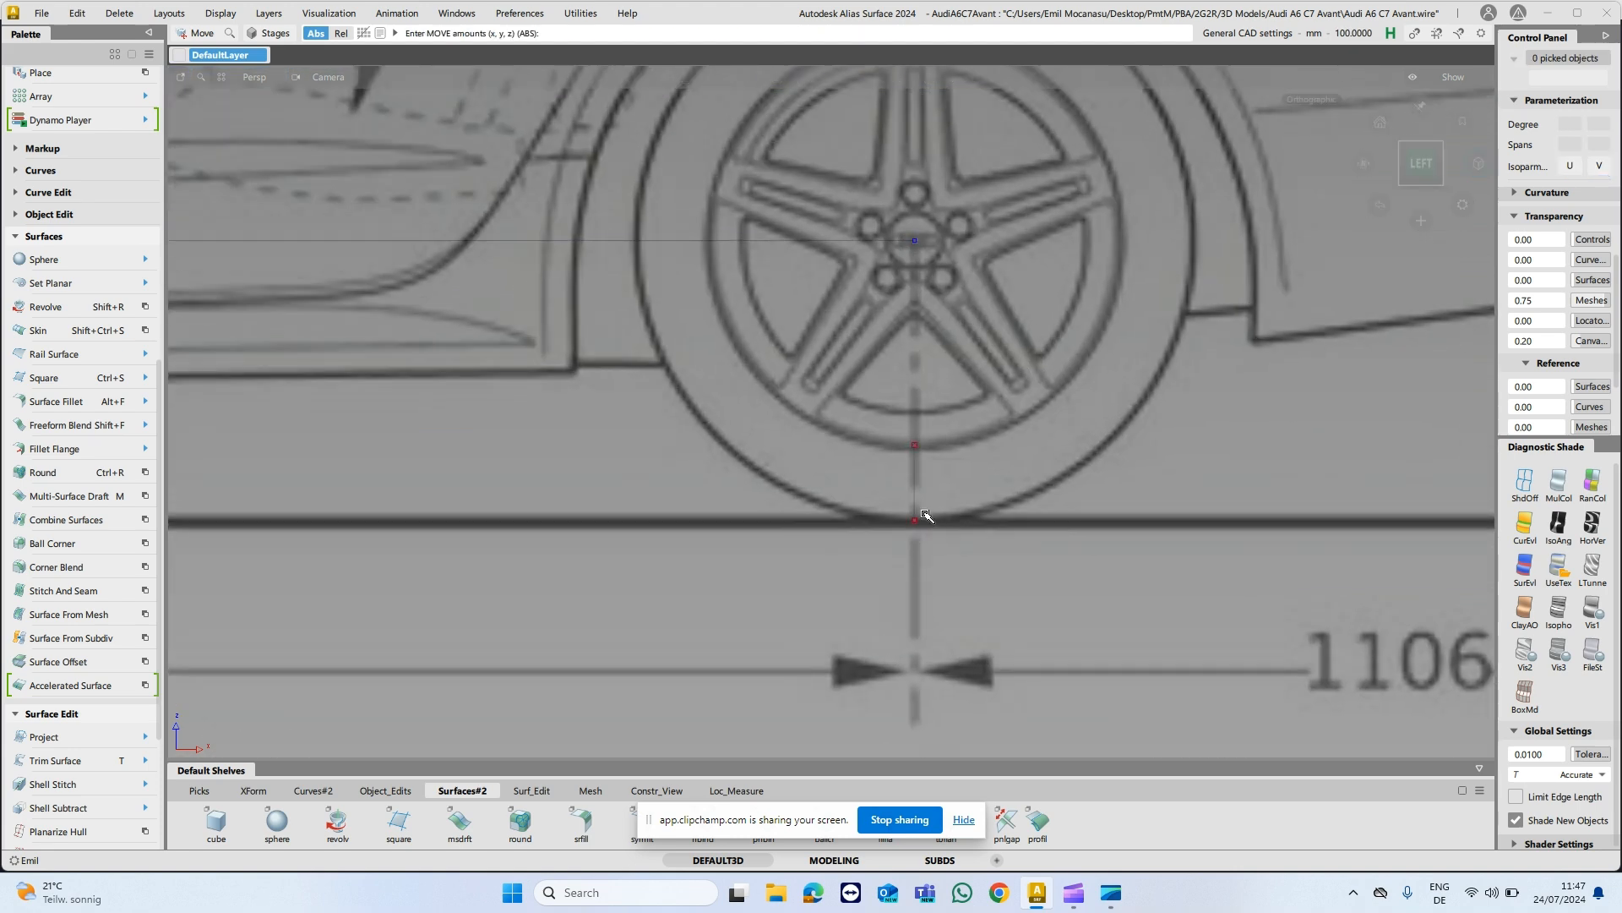
pyautogui.press('q')
pyautogui.moveTo(894, 487); pyautogui.dragTo(958, 499)
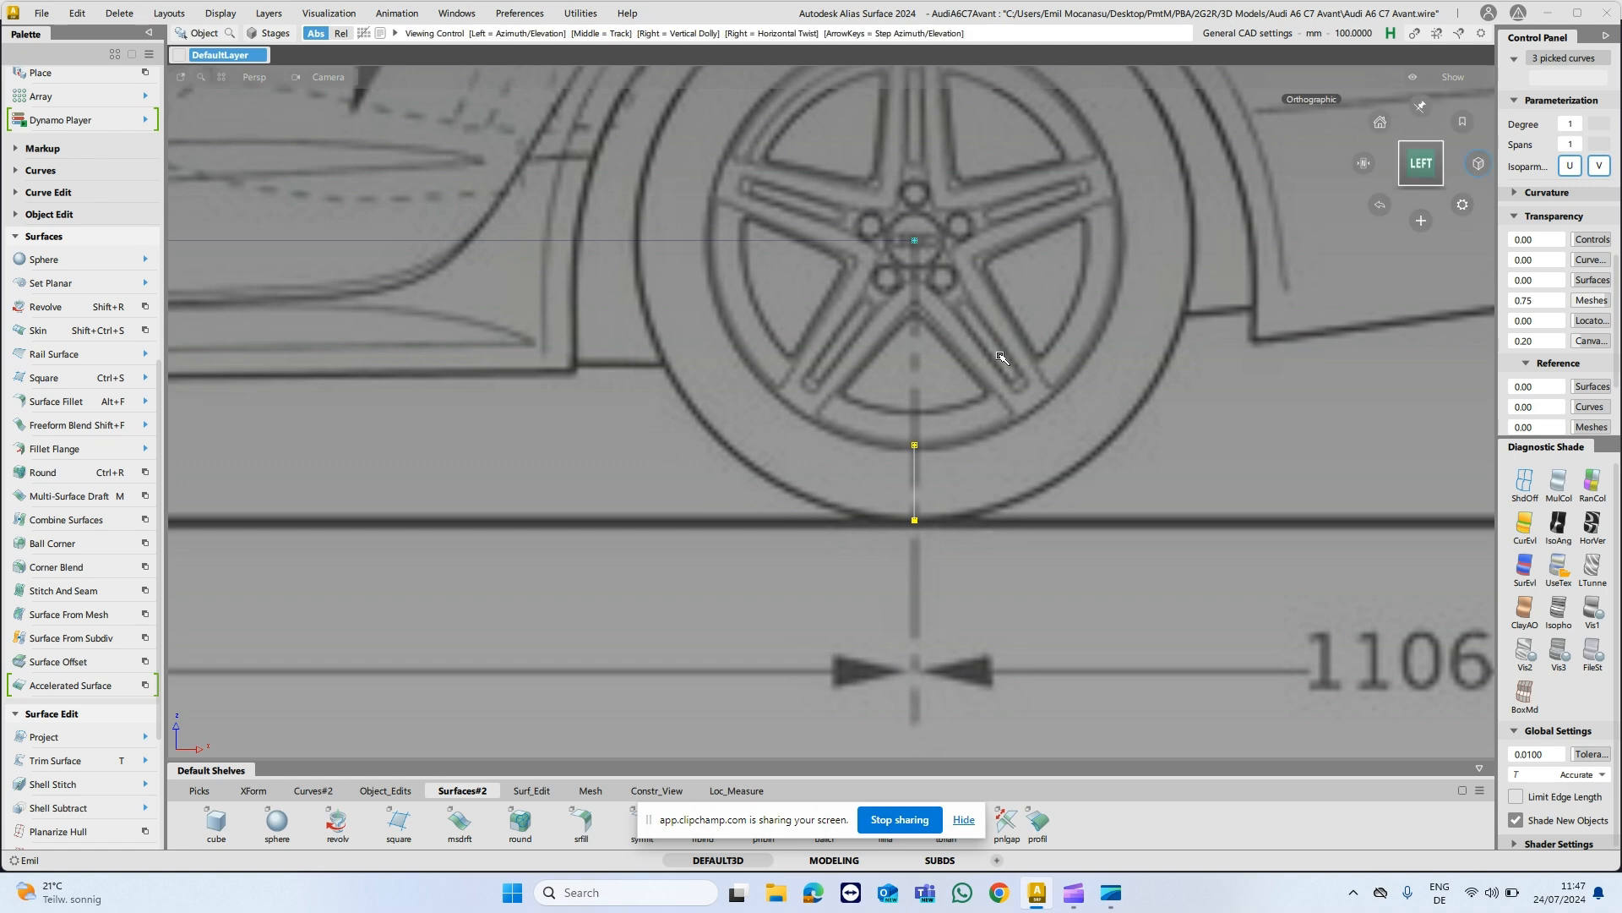
pyautogui.keyDown('alt'); pyautogui.keyDown('shift'); pyautogui.moveTo(998, 470); pyautogui.dragTo(927, 479, button='right'); pyautogui.keyUp('shift'); pyautogui.keyUp('alt')
pyautogui.keyDown('alt'); pyautogui.keyDown('shift'); pyautogui.moveTo(928, 479); pyautogui.dragTo(1217, 489); pyautogui.keyUp('shift'); pyautogui.keyUp('alt')
pyautogui.keyDown('alt'); pyautogui.keyDown('shift'); pyautogui.moveTo(918, 428); pyautogui.dragTo(1021, 434, button='middle'); pyautogui.keyUp('shift'); pyautogui.keyUp('alt')
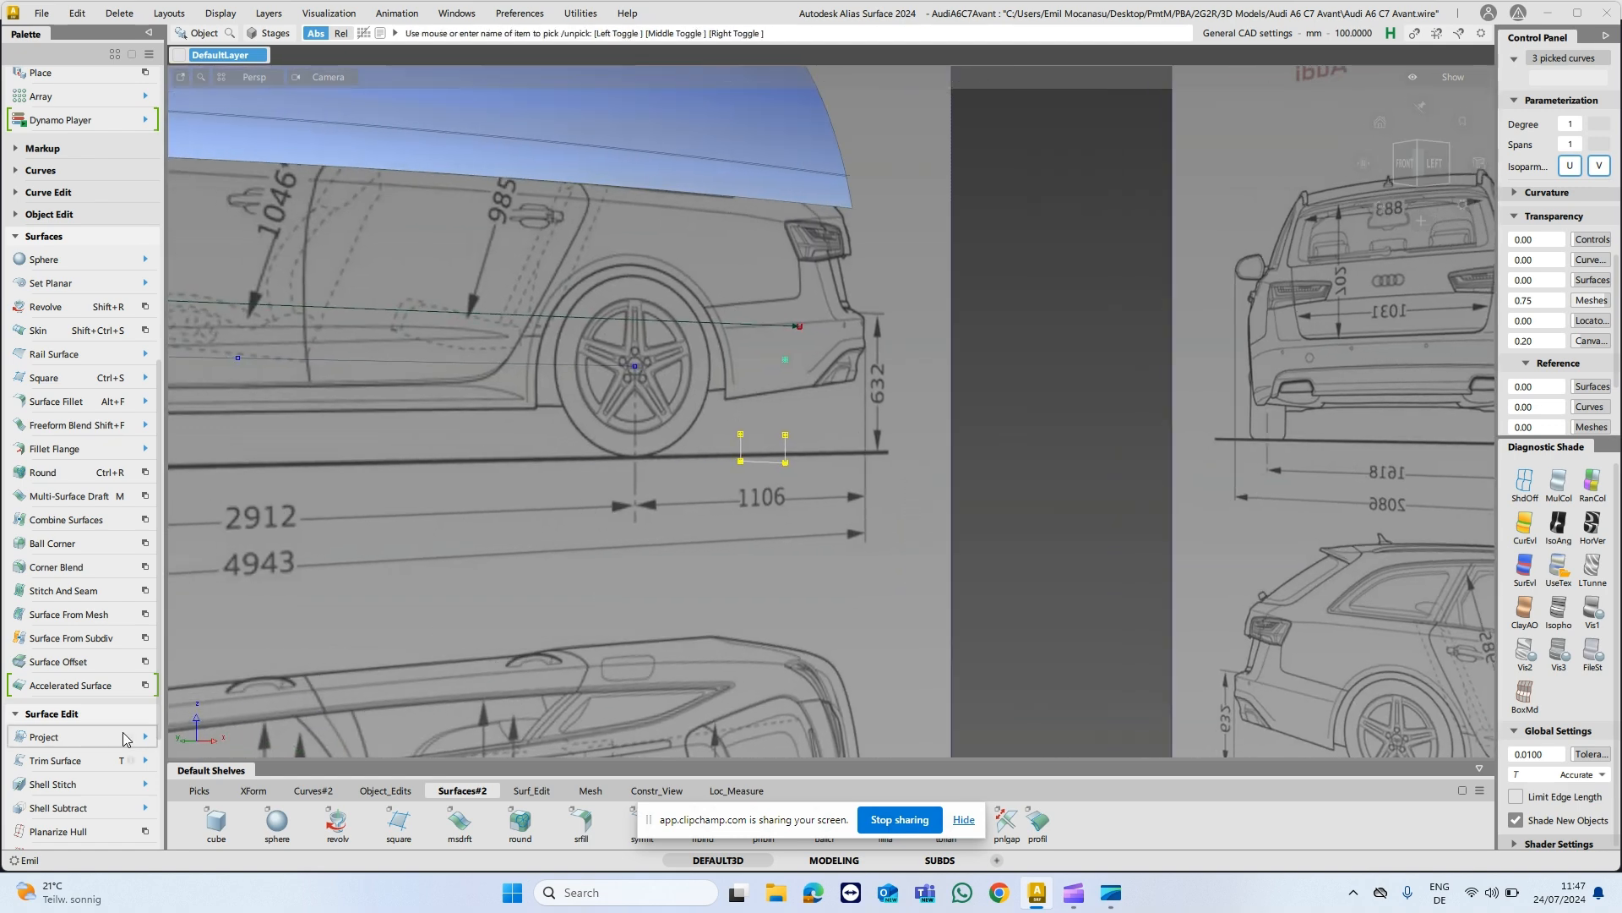
pyautogui.click(41, 306)
pyautogui.keyDown('alt'); pyautogui.keyDown('shift'); pyautogui.moveTo(845, 384); pyautogui.dragTo(713, 391, button='right'); pyautogui.keyUp('shift'); pyautogui.keyUp('alt')
pyautogui.keyDown('alt'); pyautogui.keyDown('shift'); pyautogui.moveTo(790, 433); pyautogui.dragTo(836, 436, button='middle'); pyautogui.keyUp('shift'); pyautogui.keyUp('alt')
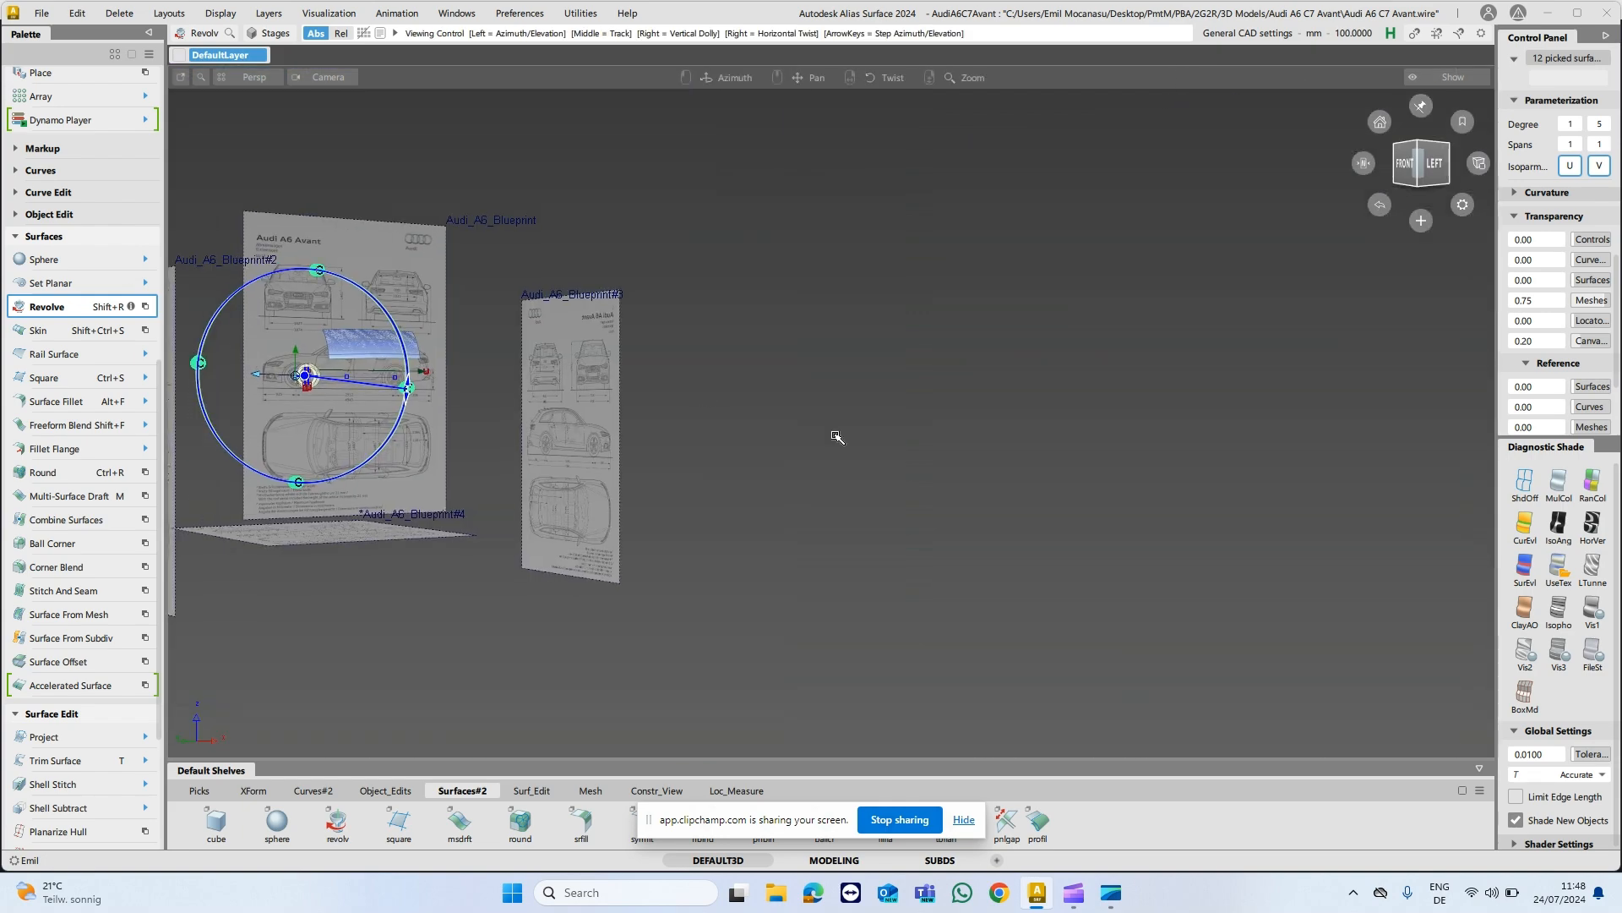
pyautogui.scroll(8, 676, 558)
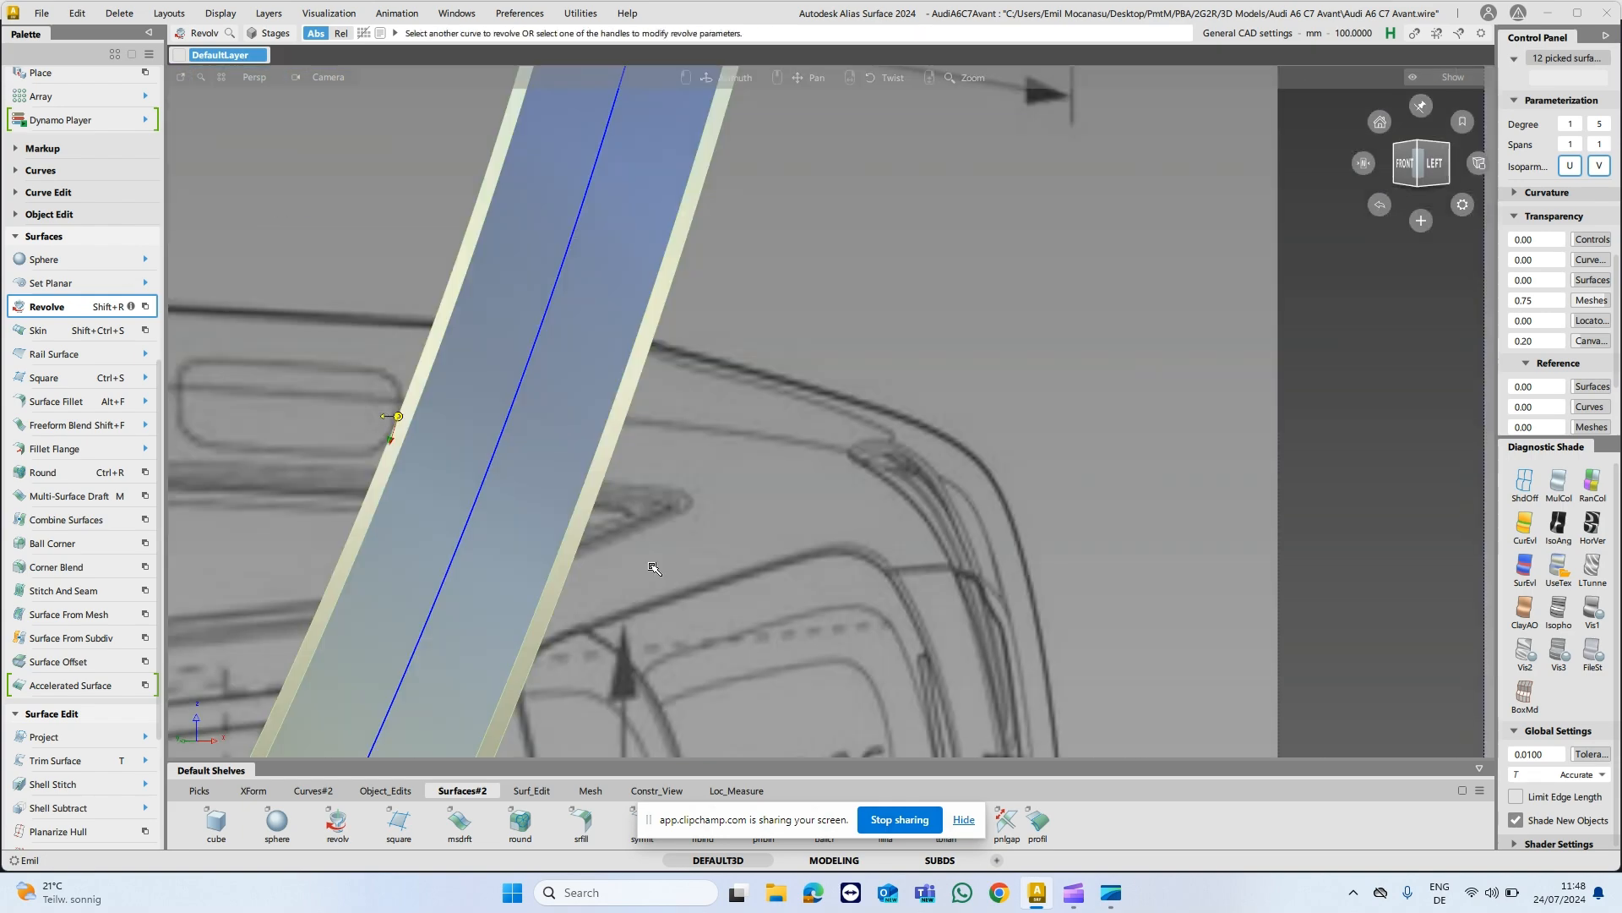
pyautogui.scroll(-4, 656, 568)
pyautogui.keyDown('alt'); pyautogui.keyDown('shift'); pyautogui.moveTo(525, 386); pyautogui.dragTo(470, 431, button='middle'); pyautogui.keyUp('shift'); pyautogui.keyUp('alt')
# Change the rear tyre revolve's axes from Global to Local, keeping the Y axis, and leave the Revolve tool.
pyautogui.press('q')
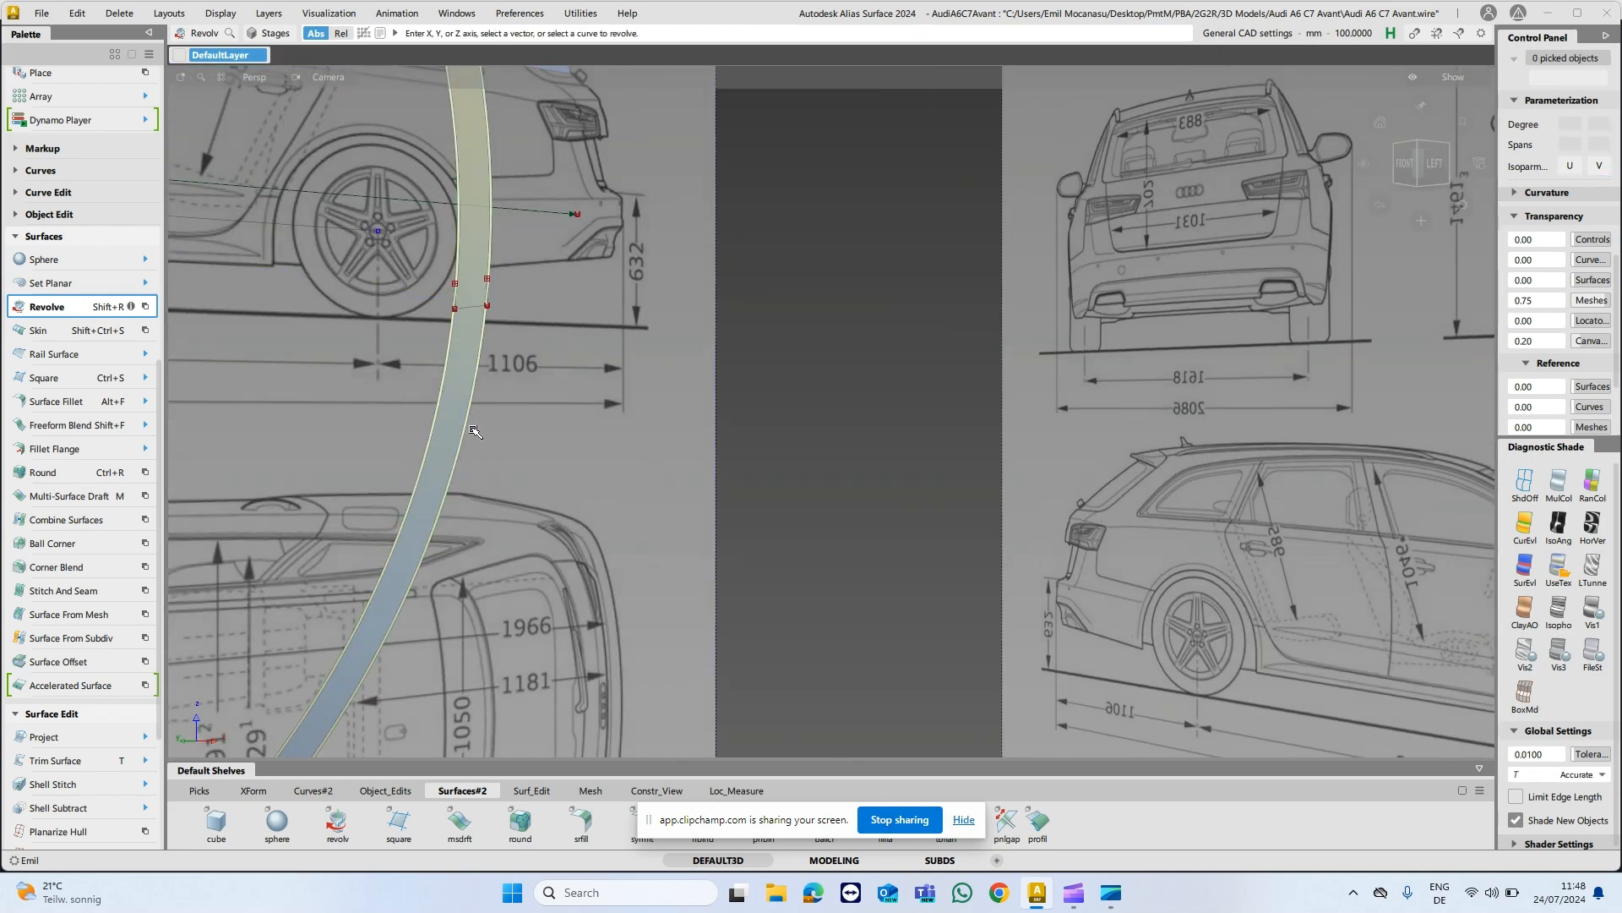
pyautogui.click(456, 431)
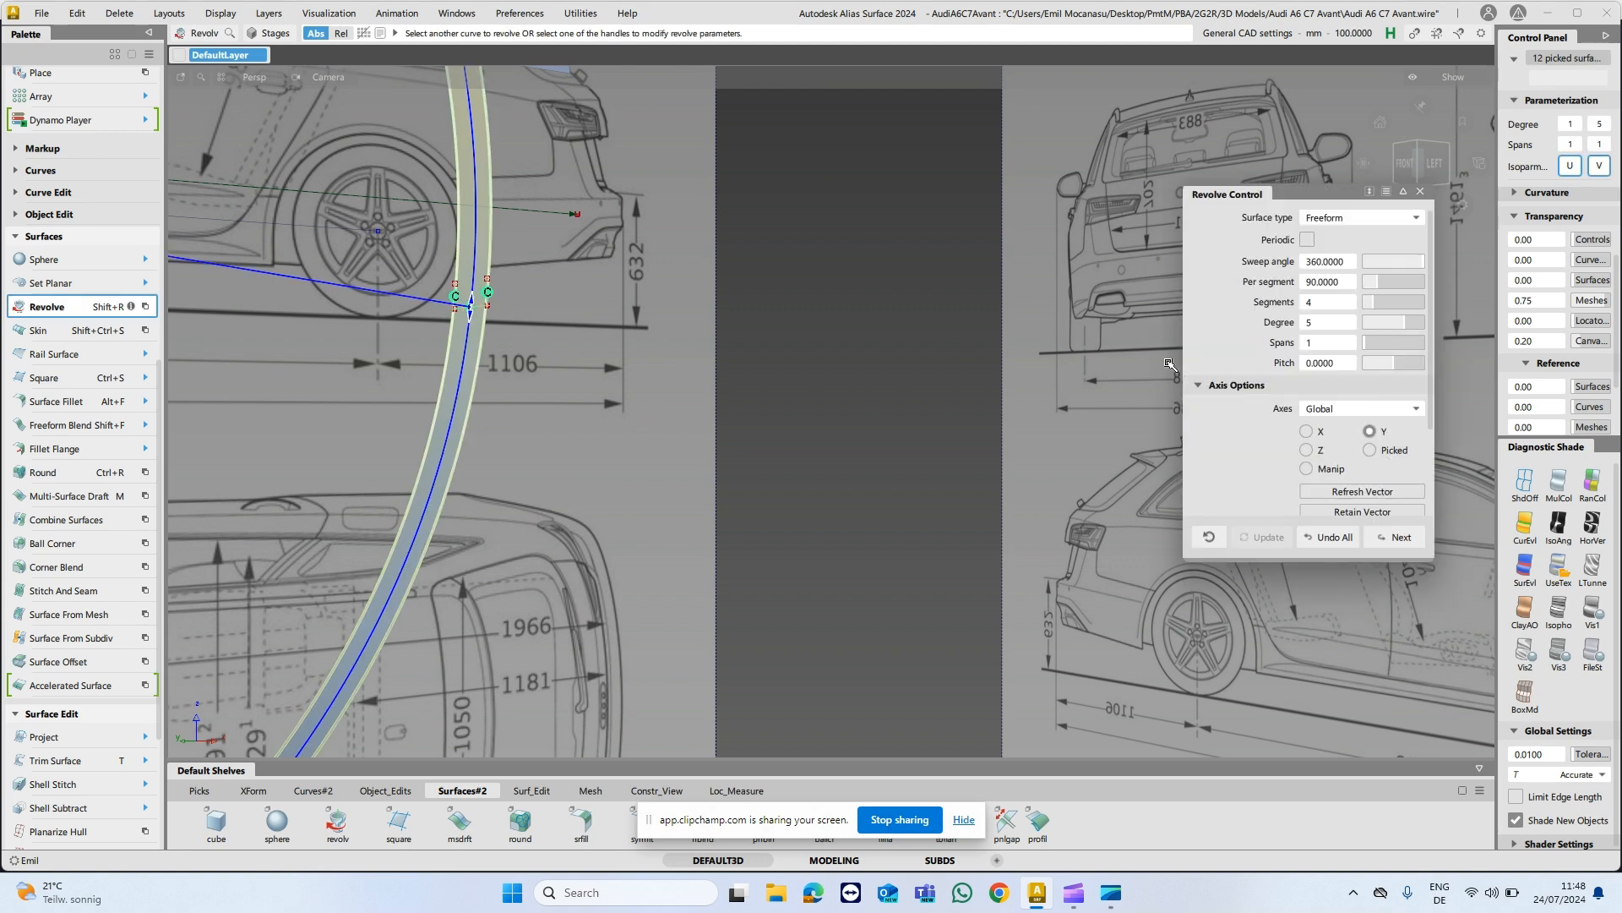
pyautogui.keyDown('alt'); pyautogui.keyDown('shift'); pyautogui.moveTo(486, 334); pyautogui.dragTo(605, 355, button='right'); pyautogui.keyUp('shift'); pyautogui.keyUp('alt')
pyautogui.keyDown('alt'); pyautogui.keyDown('shift'); pyautogui.moveTo(605, 355); pyautogui.dragTo(705, 347, button='middle'); pyautogui.keyUp('shift'); pyautogui.keyUp('alt')
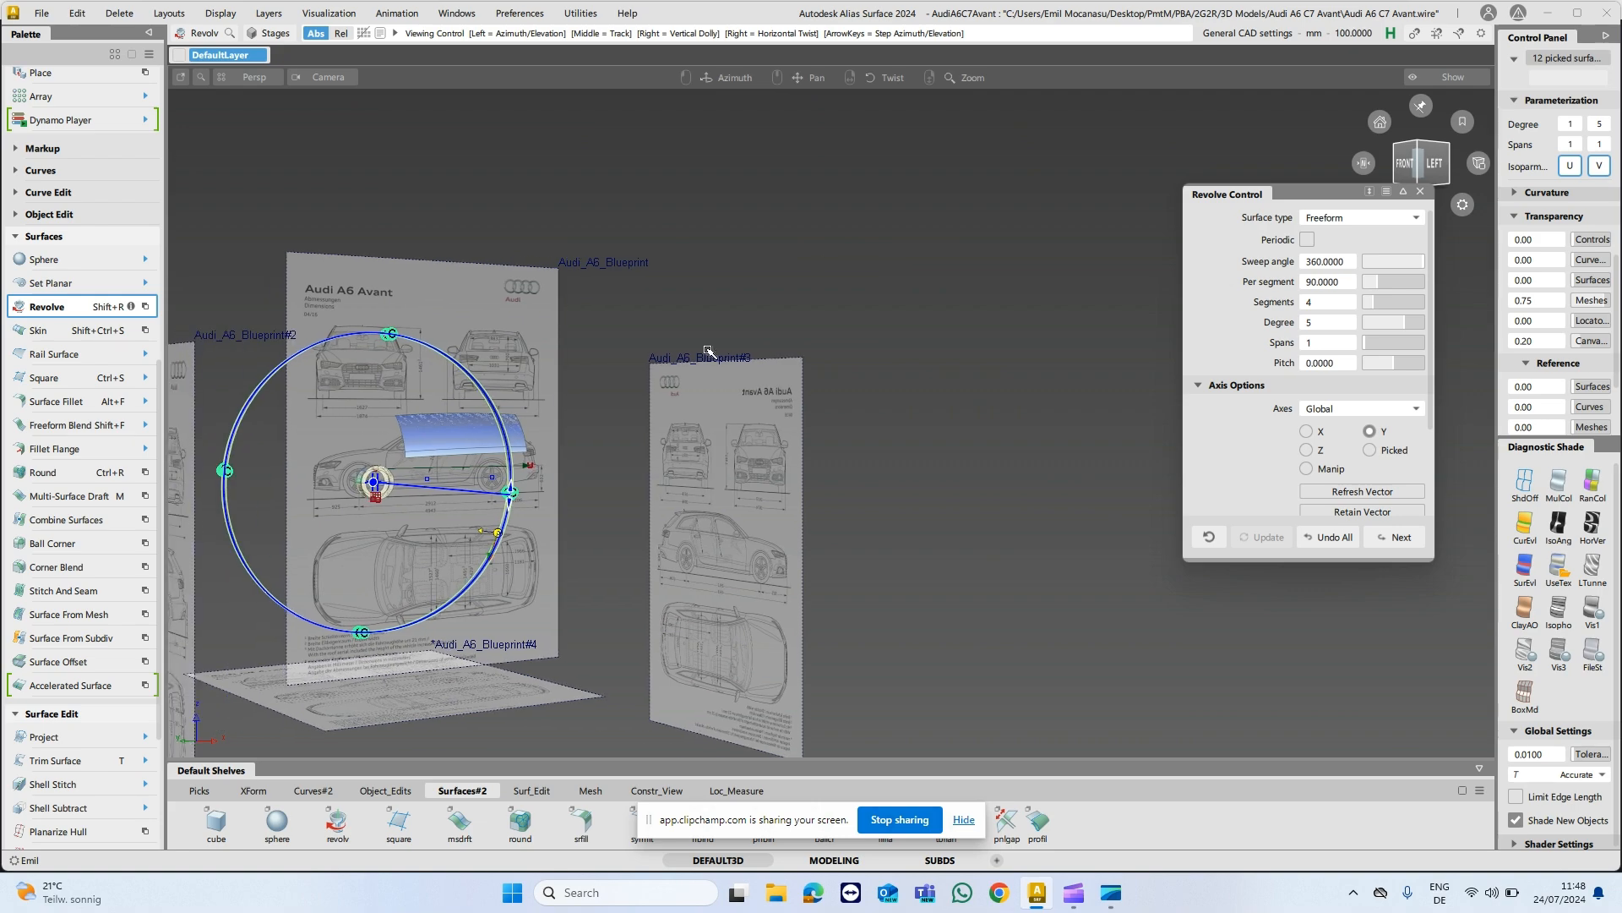
pyautogui.keyDown('alt'); pyautogui.keyDown('shift'); pyautogui.moveTo(372, 483); pyautogui.dragTo(405, 549); pyautogui.keyUp('shift'); pyautogui.keyUp('alt')
pyautogui.keyDown('alt'); pyautogui.keyDown('shift'); pyautogui.moveTo(406, 550); pyautogui.dragTo(772, 453, button='right'); pyautogui.keyUp('shift'); pyautogui.keyUp('alt')
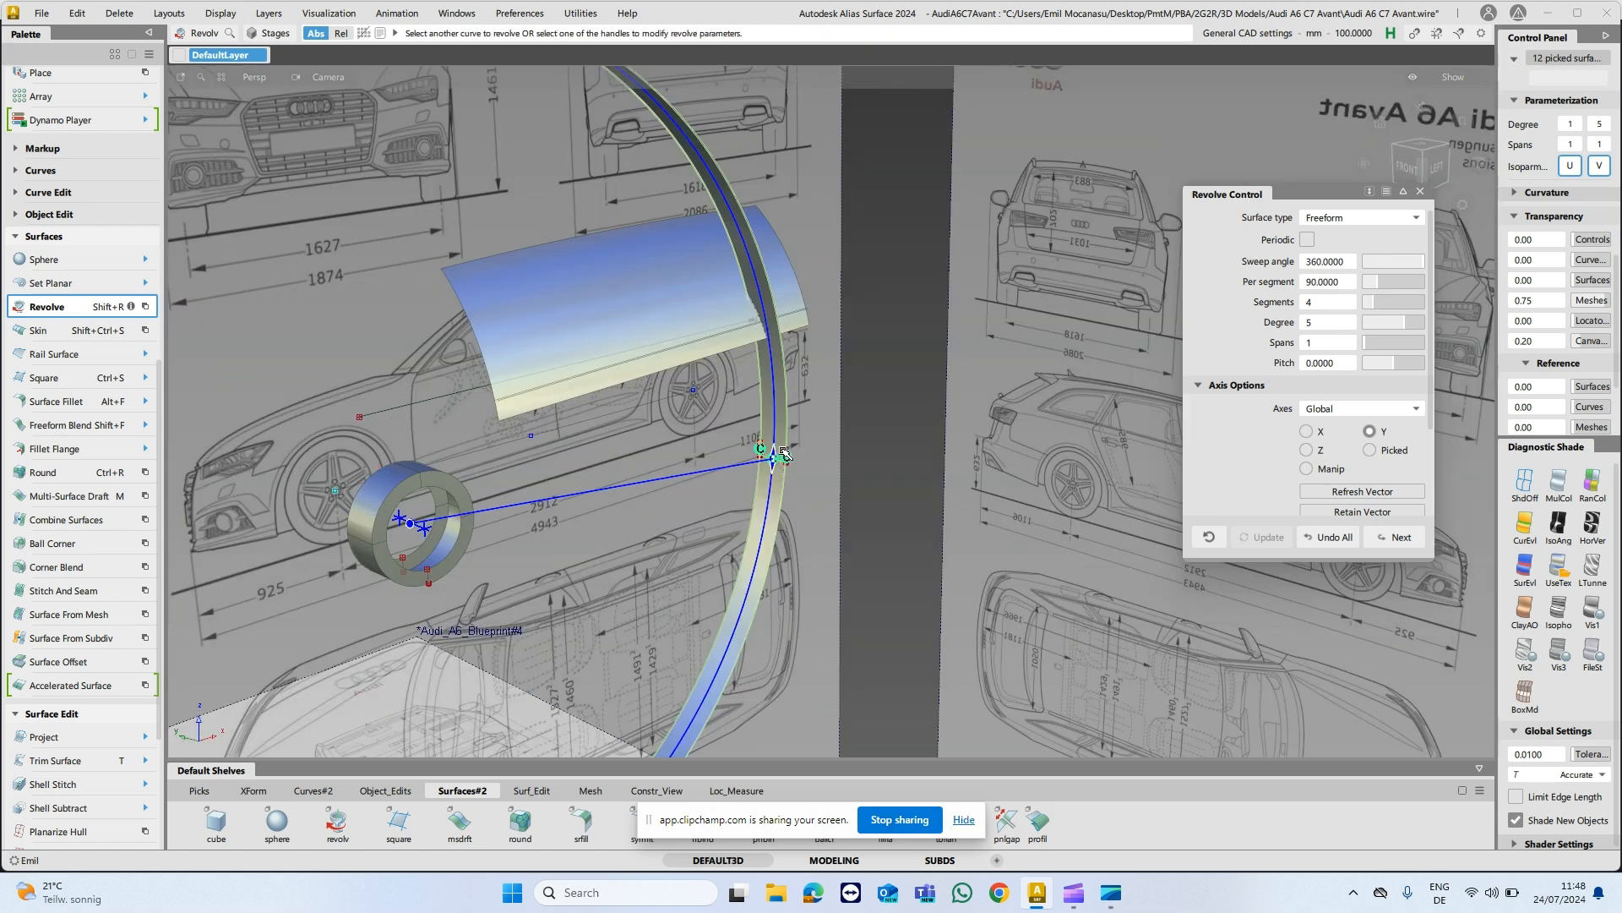
pyautogui.click(1357, 410)
pyautogui.click(1325, 446)
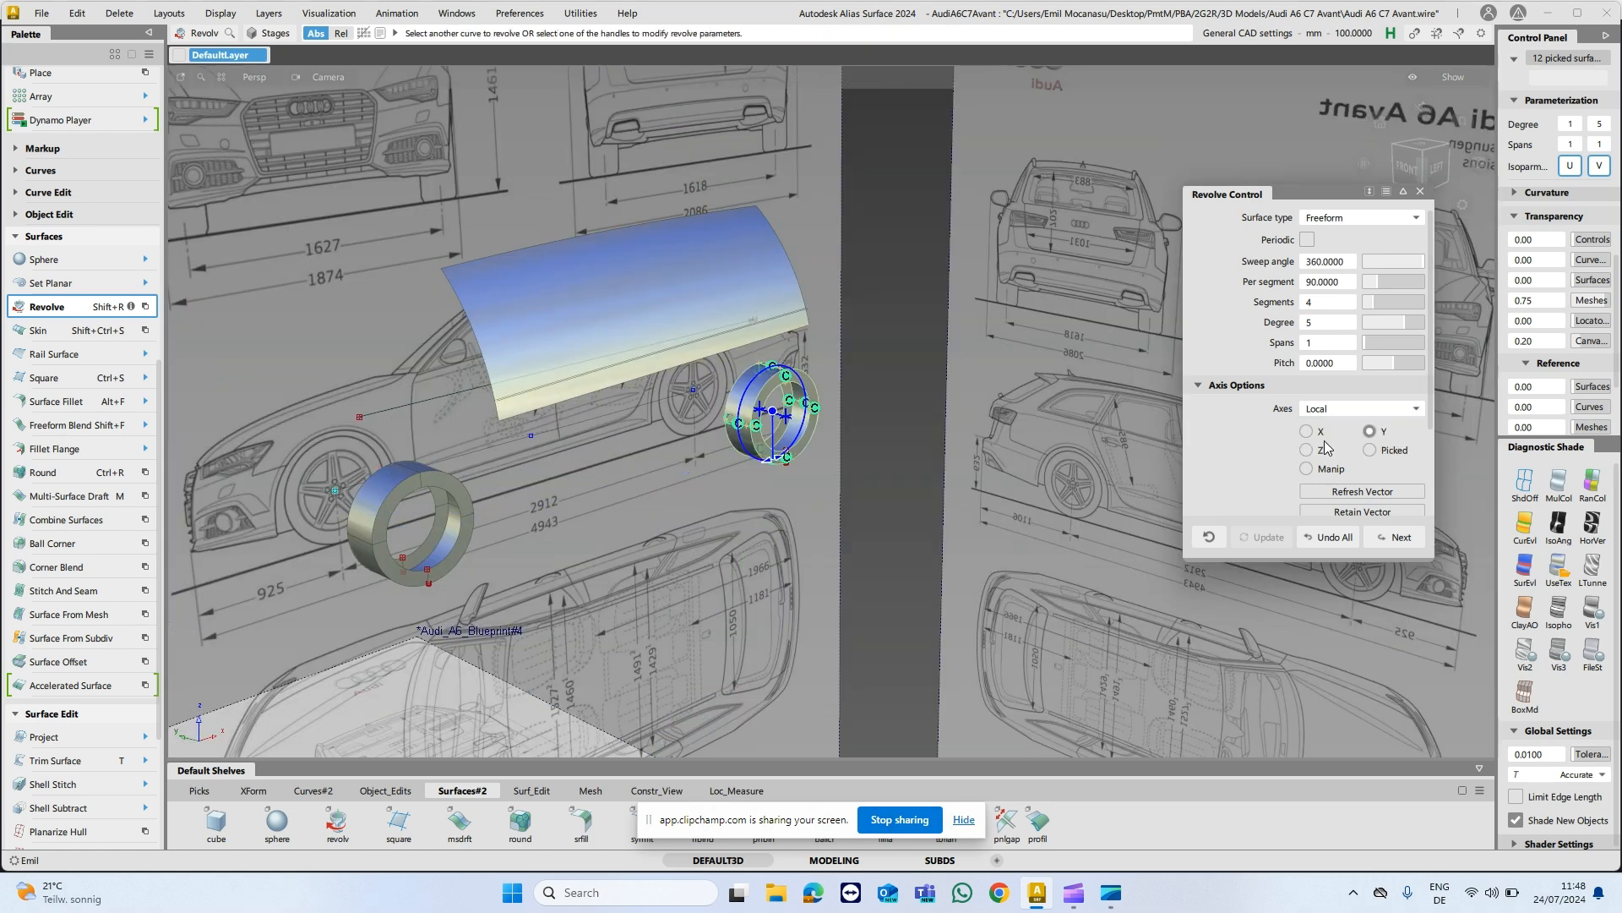
pyautogui.keyDown('alt'); pyautogui.keyDown('shift'); pyautogui.moveTo(1026, 466); pyautogui.dragTo(917, 431); pyautogui.keyUp('shift'); pyautogui.keyUp('alt')
pyautogui.click(816, 502)
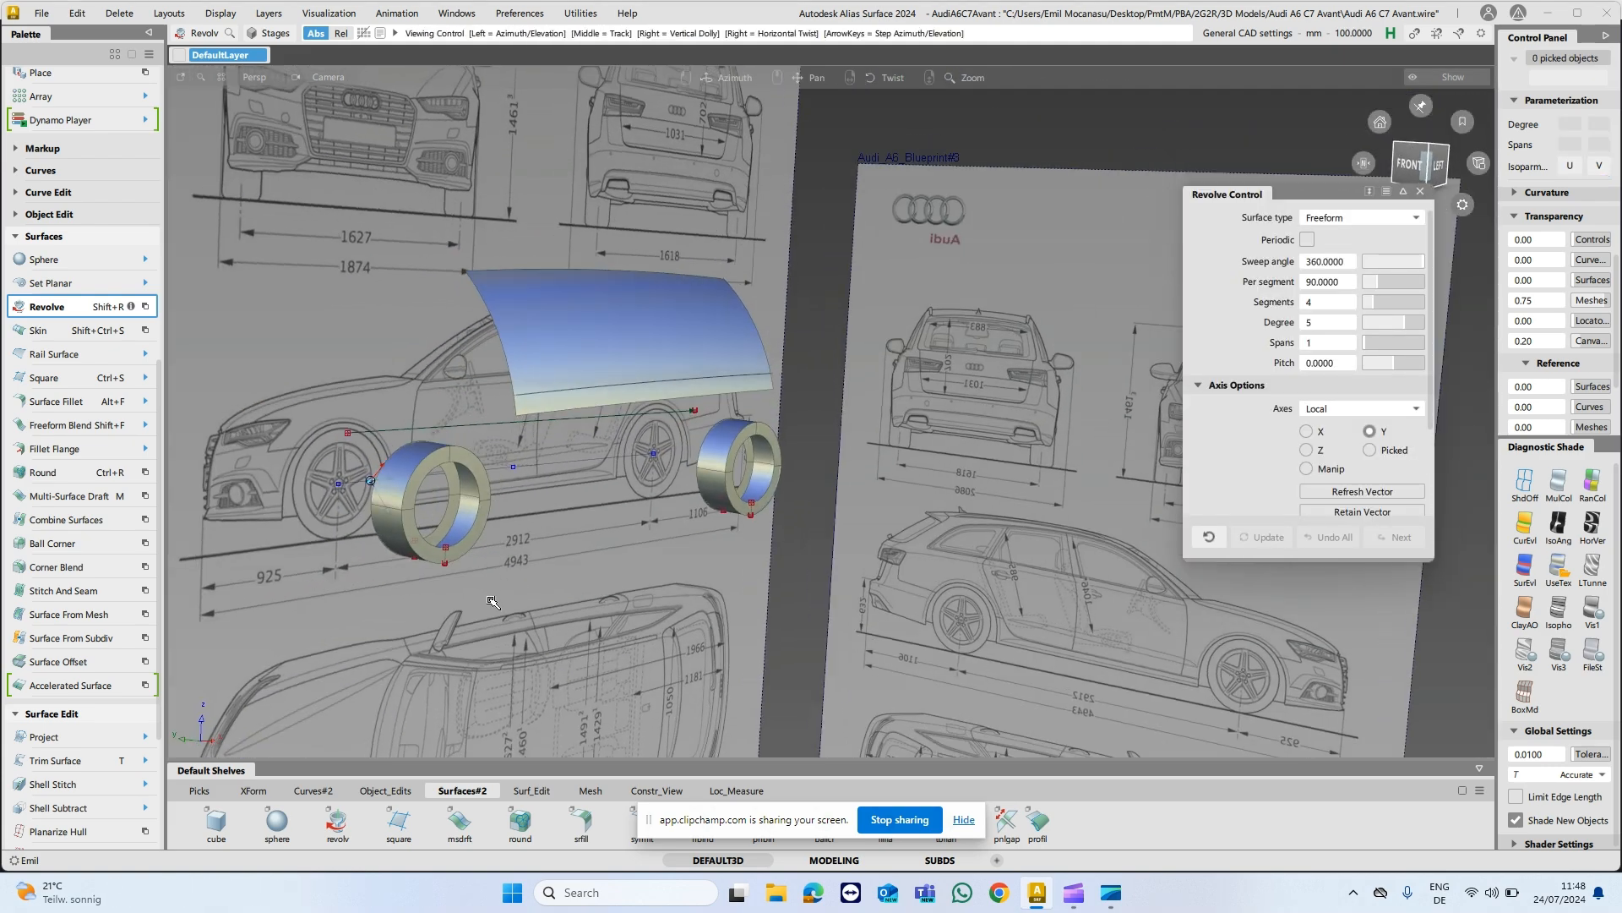
pyautogui.press('Escape')
# Pick all the curves in the scene and create a new layer named CRV in the Object Lister.
pyautogui.moveTo(338, 257); pyautogui.dragTo(1344, 815)
pyautogui.keyDown('alt'); pyautogui.keyDown('shift'); pyautogui.moveTo(644, 476); pyautogui.dragTo(690, 473, button='middle'); pyautogui.keyUp('shift'); pyautogui.keyUp('alt')
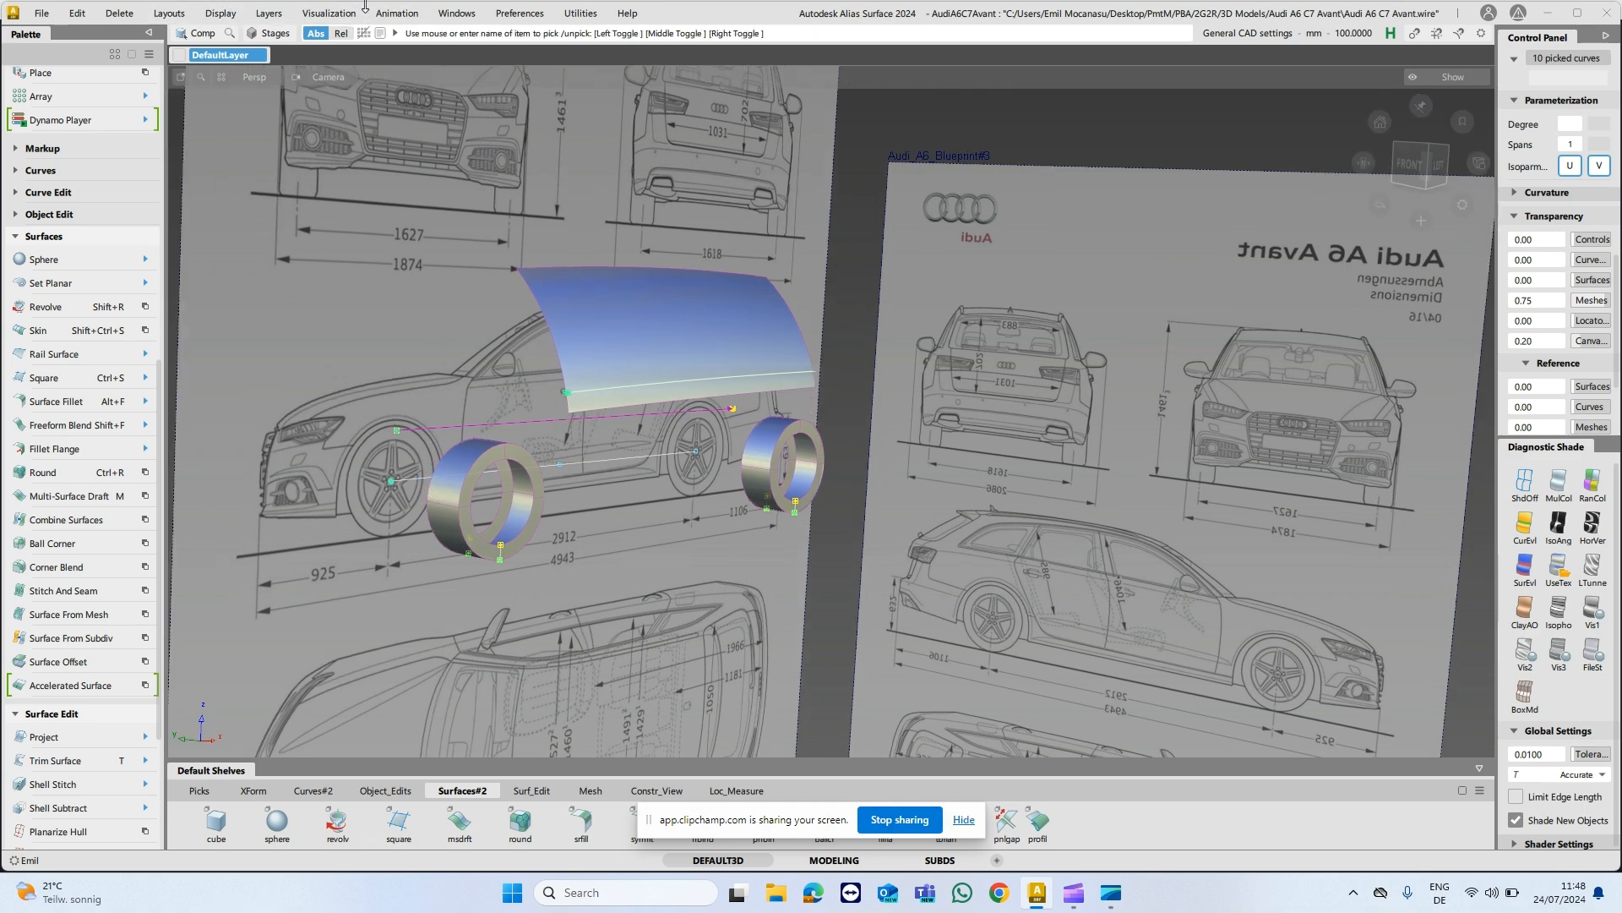
pyautogui.click(450, 14)
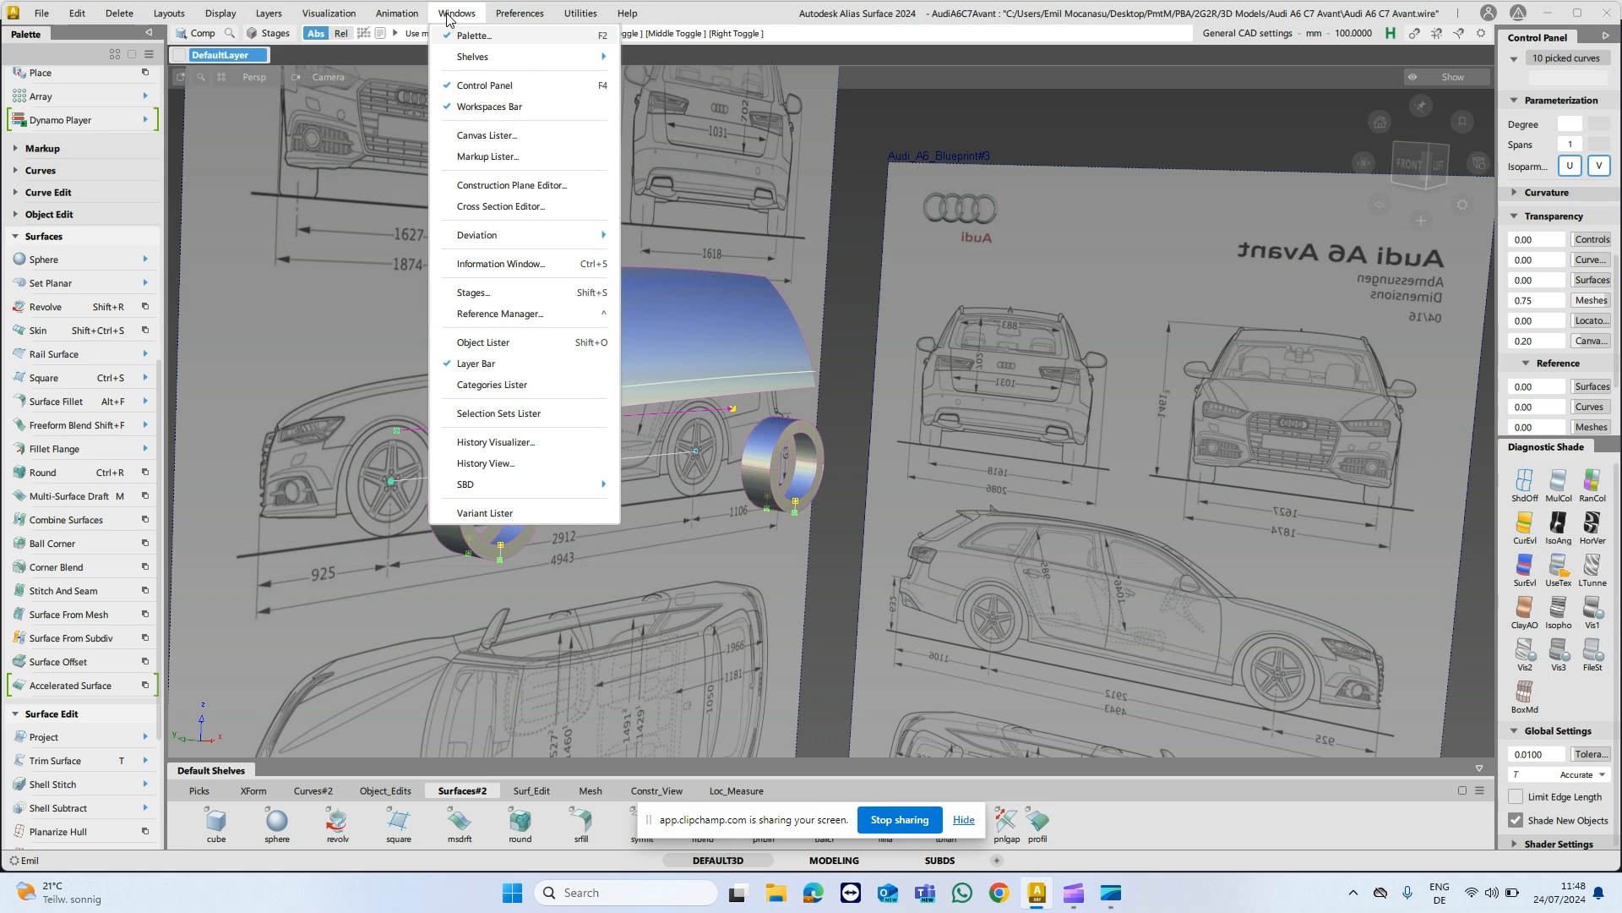
pyautogui.click(510, 343)
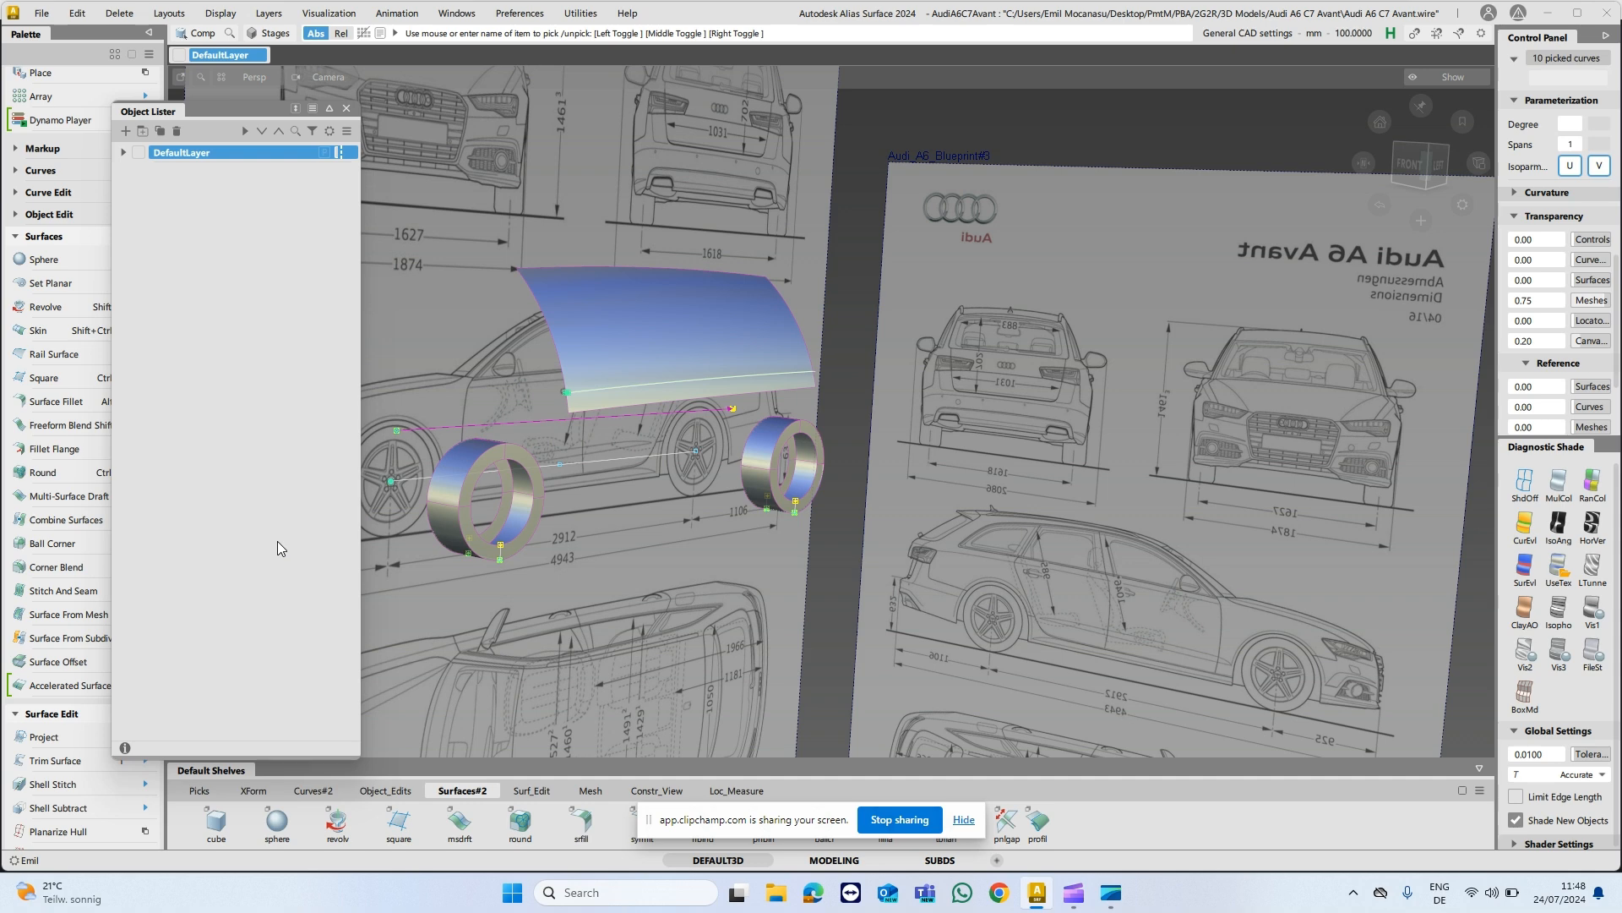
pyautogui.rightClick(189, 154)
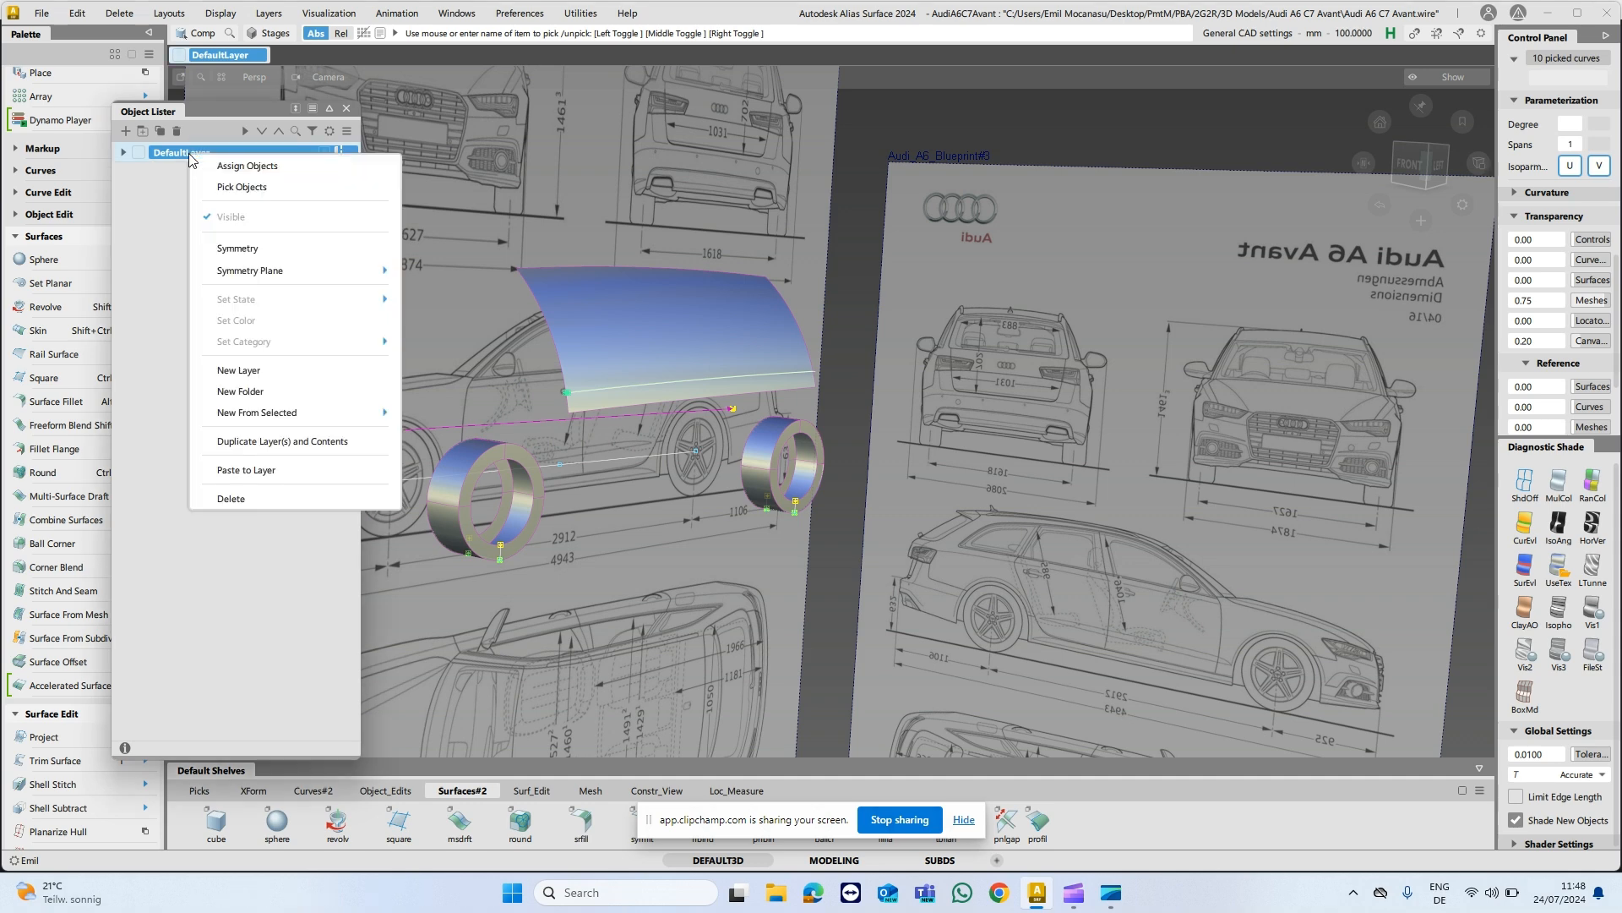
pyautogui.click(281, 375)
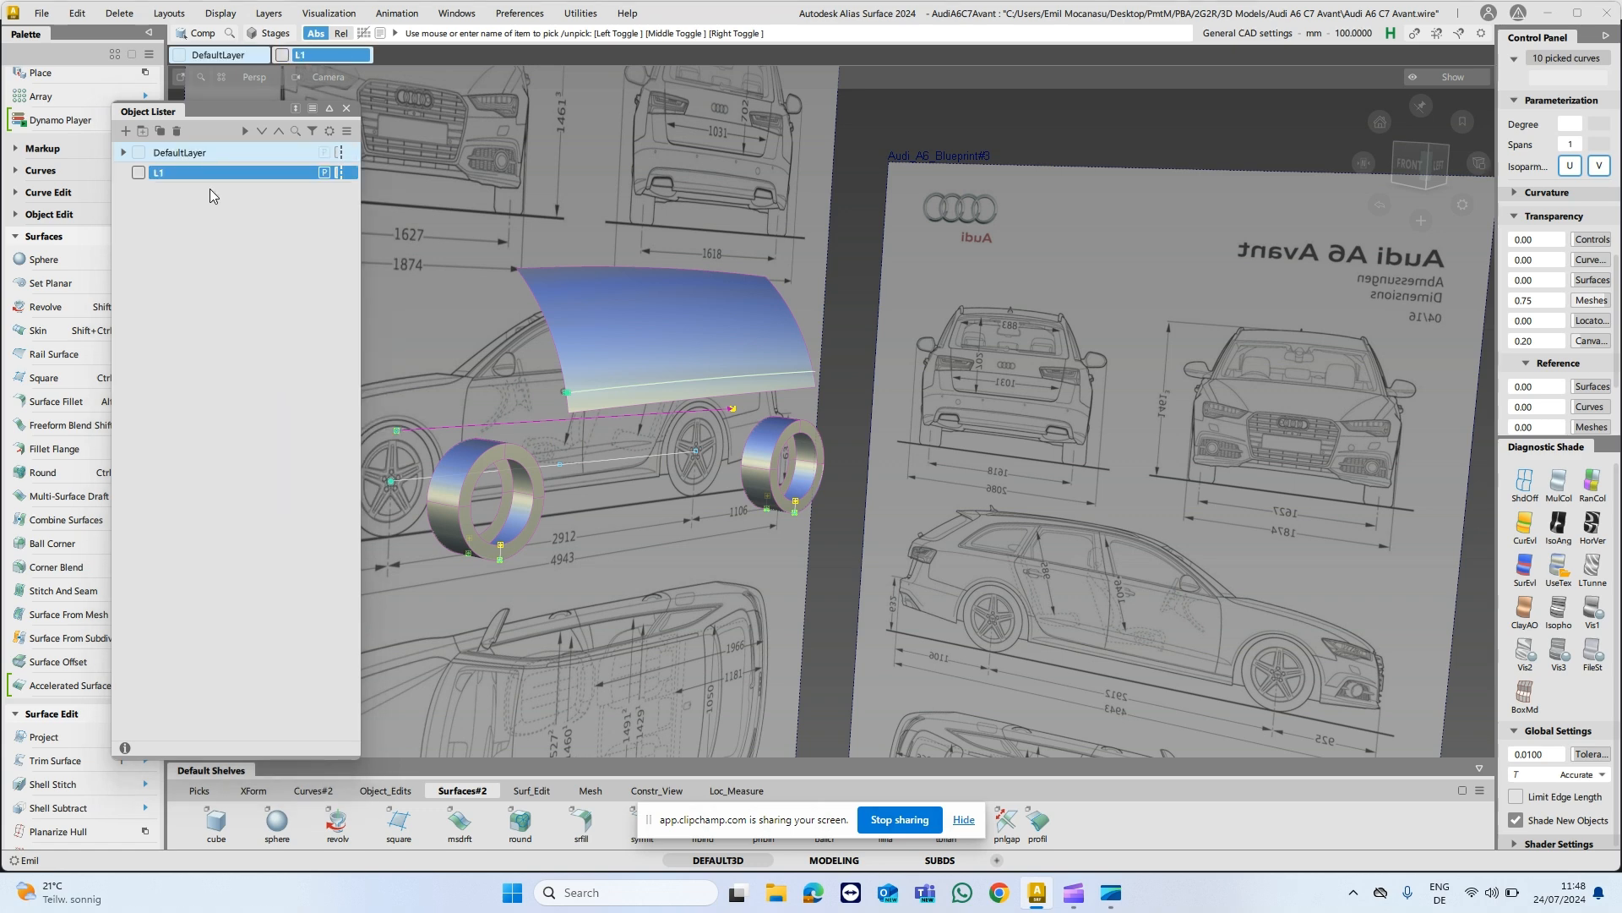
pyautogui.doubleClick(201, 173)
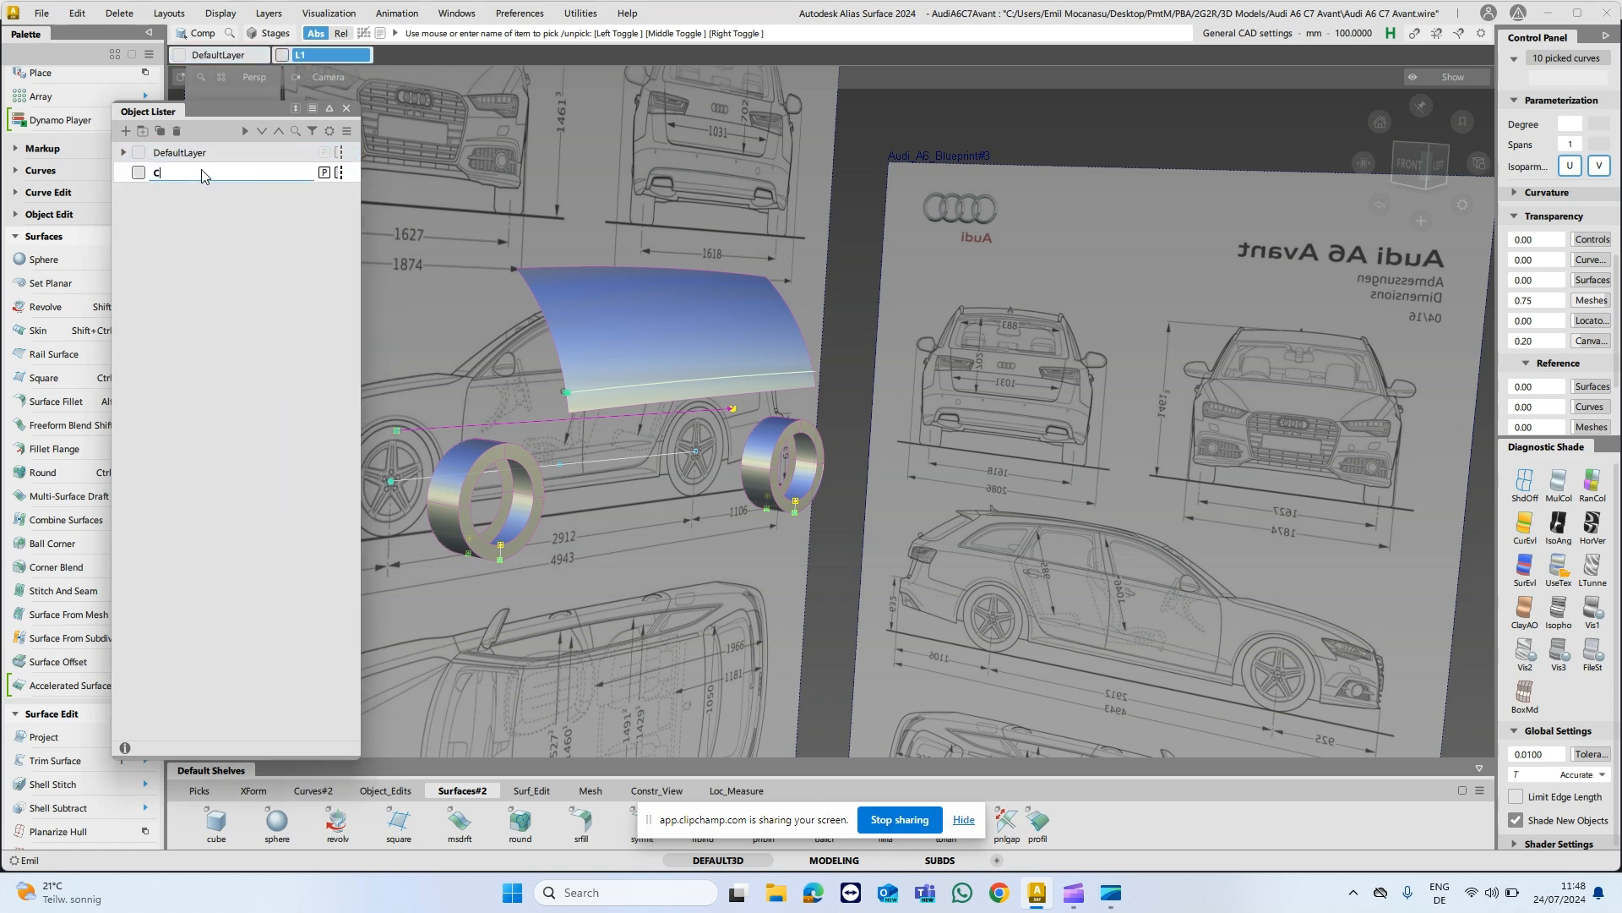
pyautogui.press('Return')
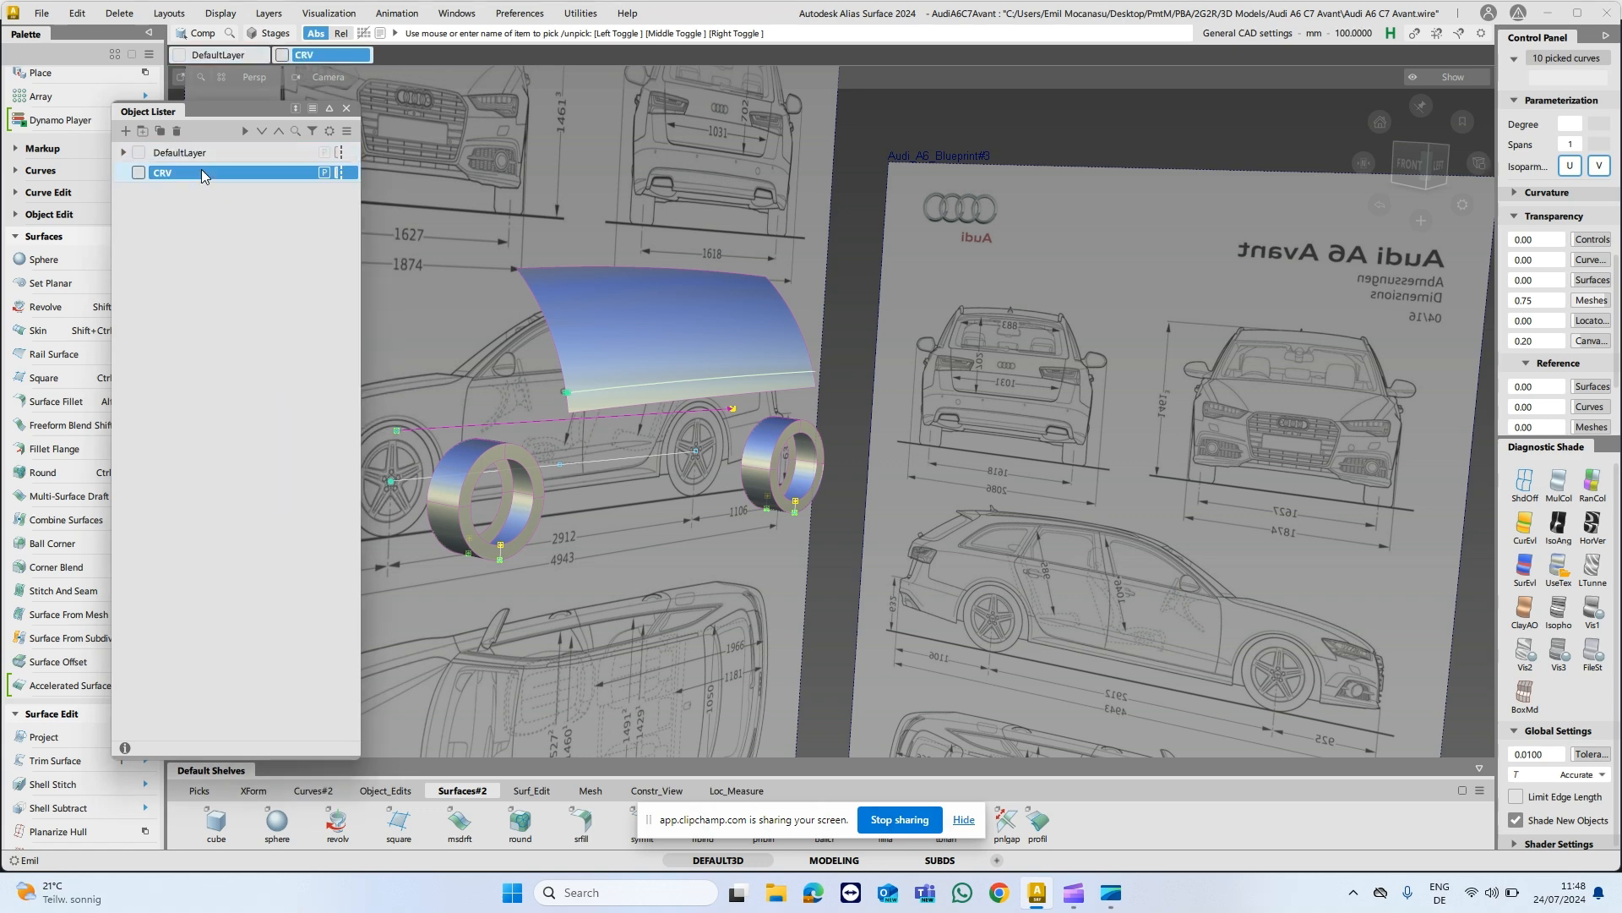
# Assign the picked curves to the CRV layer and hide that layer.
pyautogui.rightClick(202, 172)
pyautogui.click(291, 181)
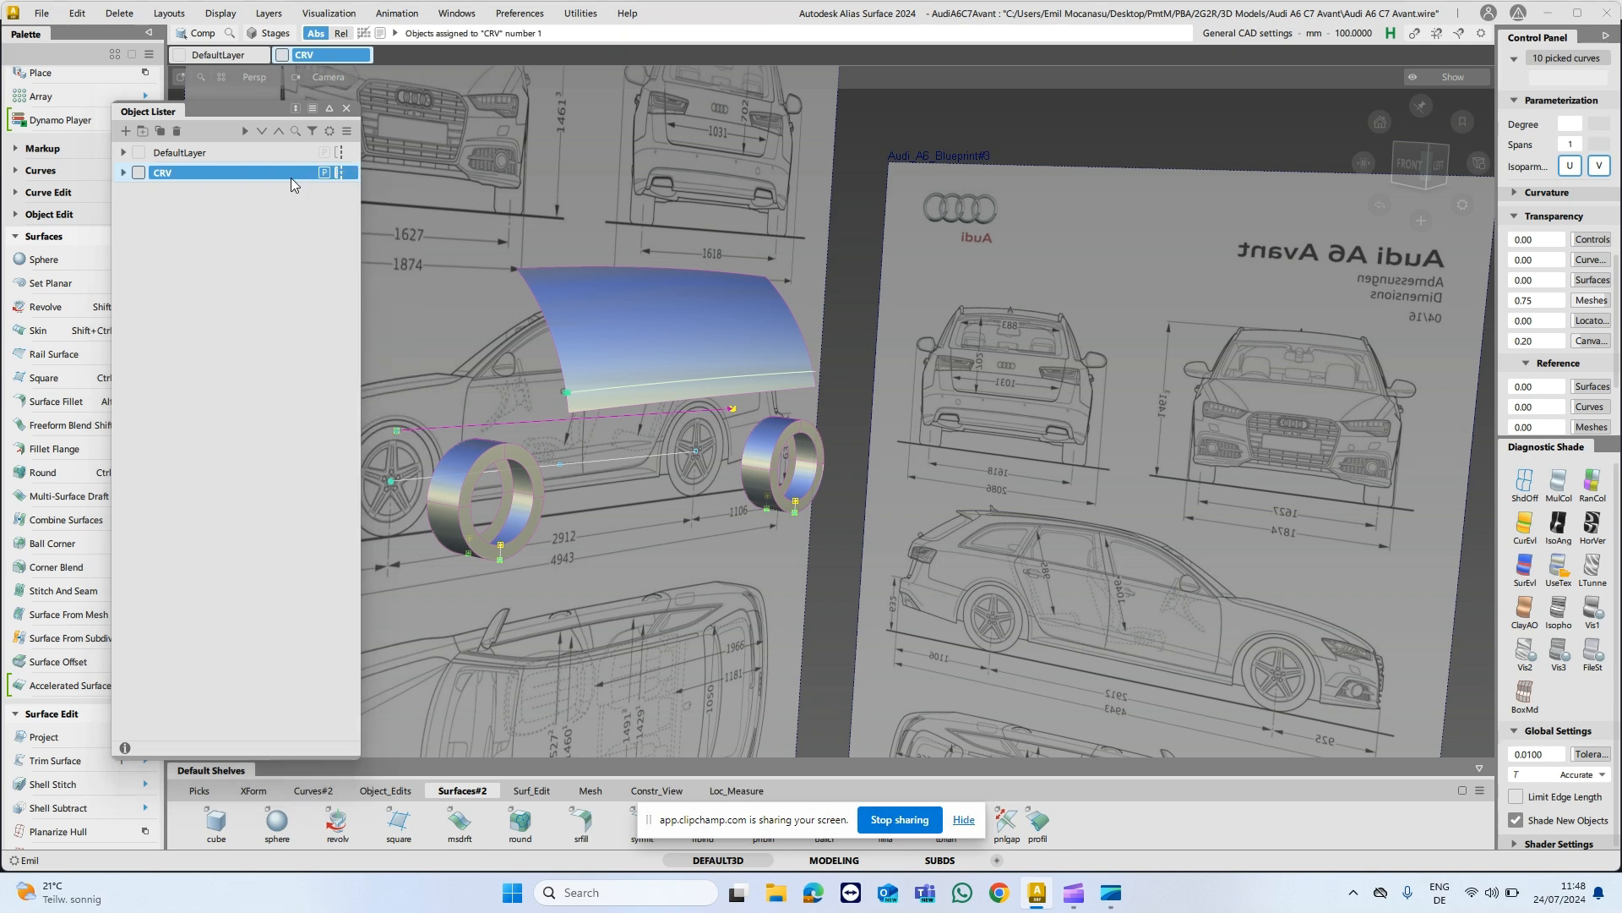
pyautogui.press('Escape')
pyautogui.keyDown('alt'); pyautogui.keyDown('shift'); pyautogui.moveTo(685, 410); pyautogui.dragTo(718, 410, button='middle'); pyautogui.keyUp('shift'); pyautogui.keyUp('alt')
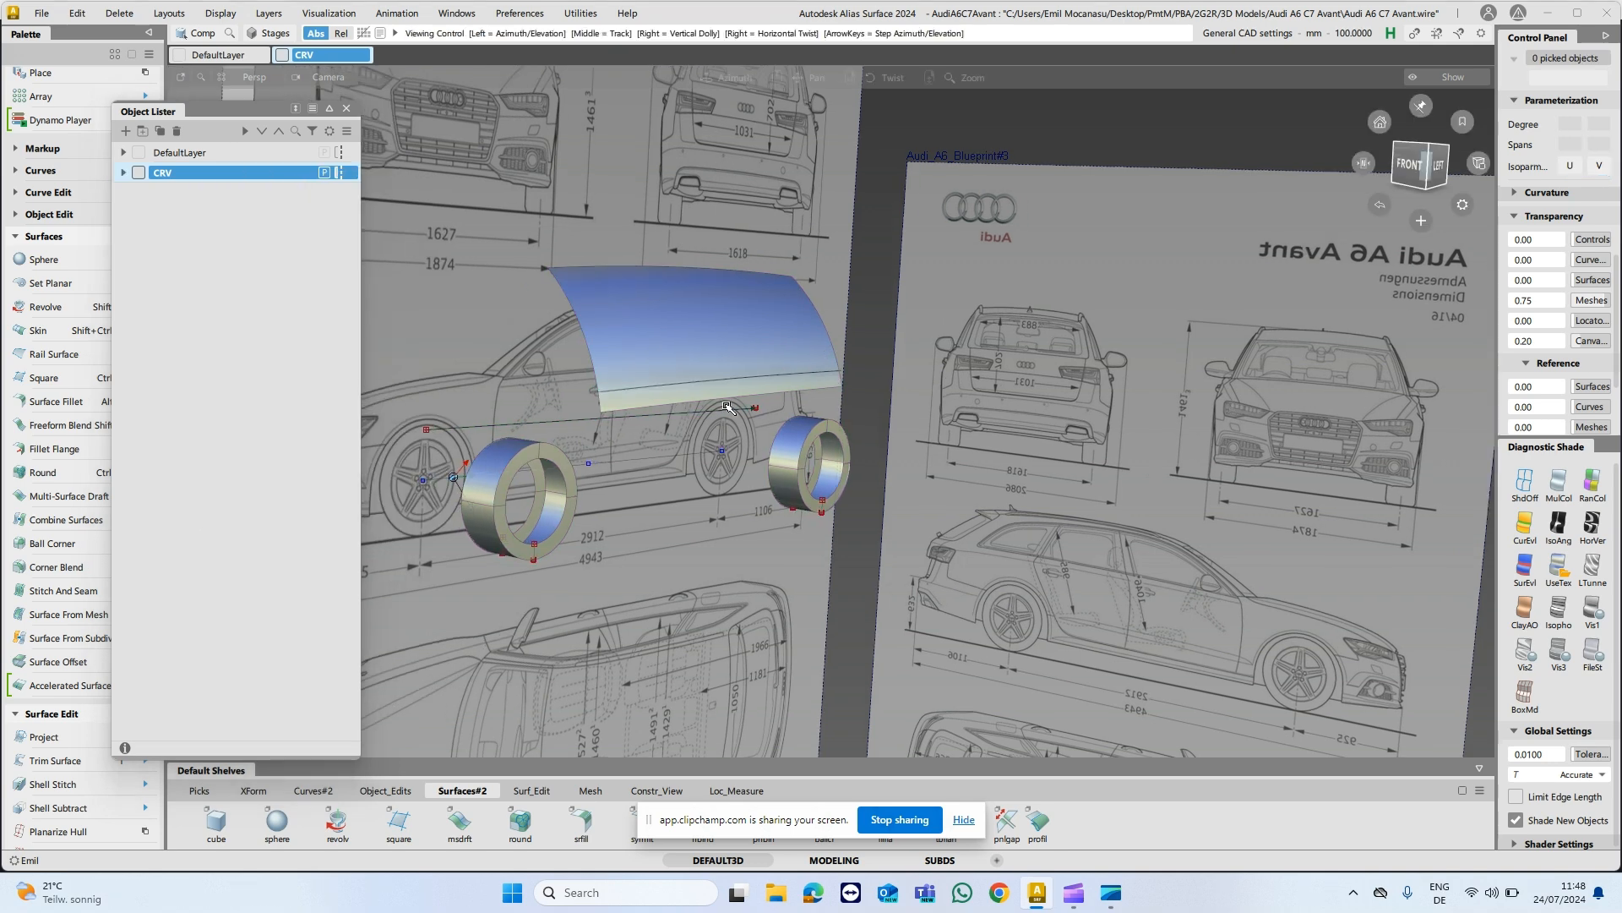
pyautogui.click(137, 176)
pyautogui.keyDown('alt'); pyautogui.keyDown('shift'); pyautogui.moveTo(755, 397); pyautogui.dragTo(888, 397); pyautogui.keyUp('shift'); pyautogui.keyUp('alt')
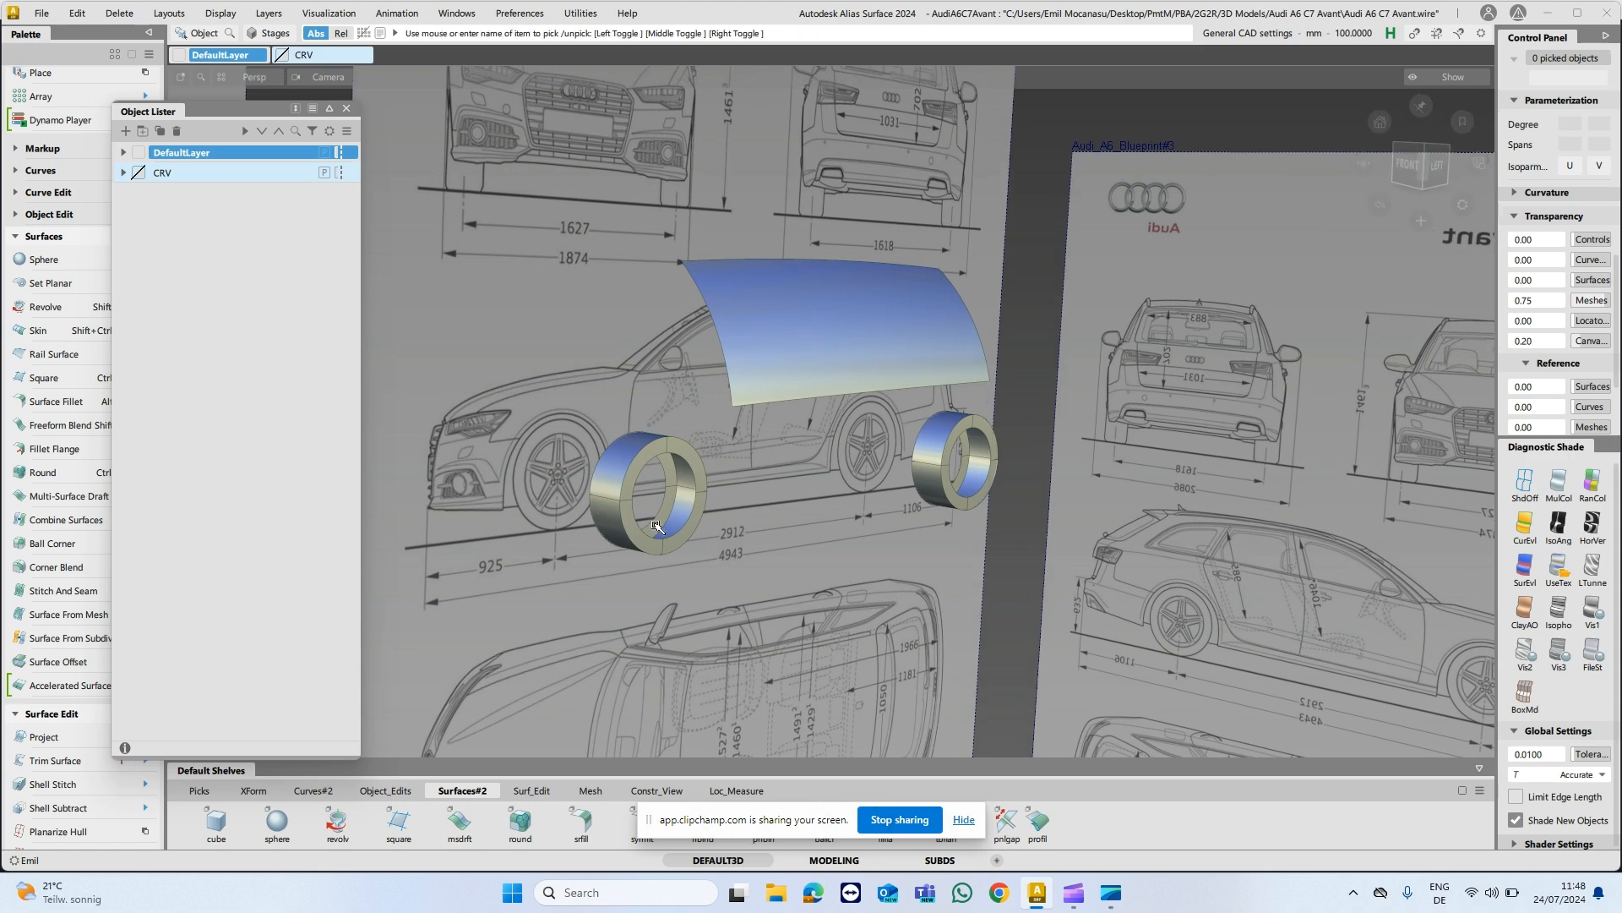
# Create a new layer from the front tyre, rear tyre and side-window surfaces.
pyautogui.click(682, 530)
pyautogui.click(961, 499)
pyautogui.click(813, 339)
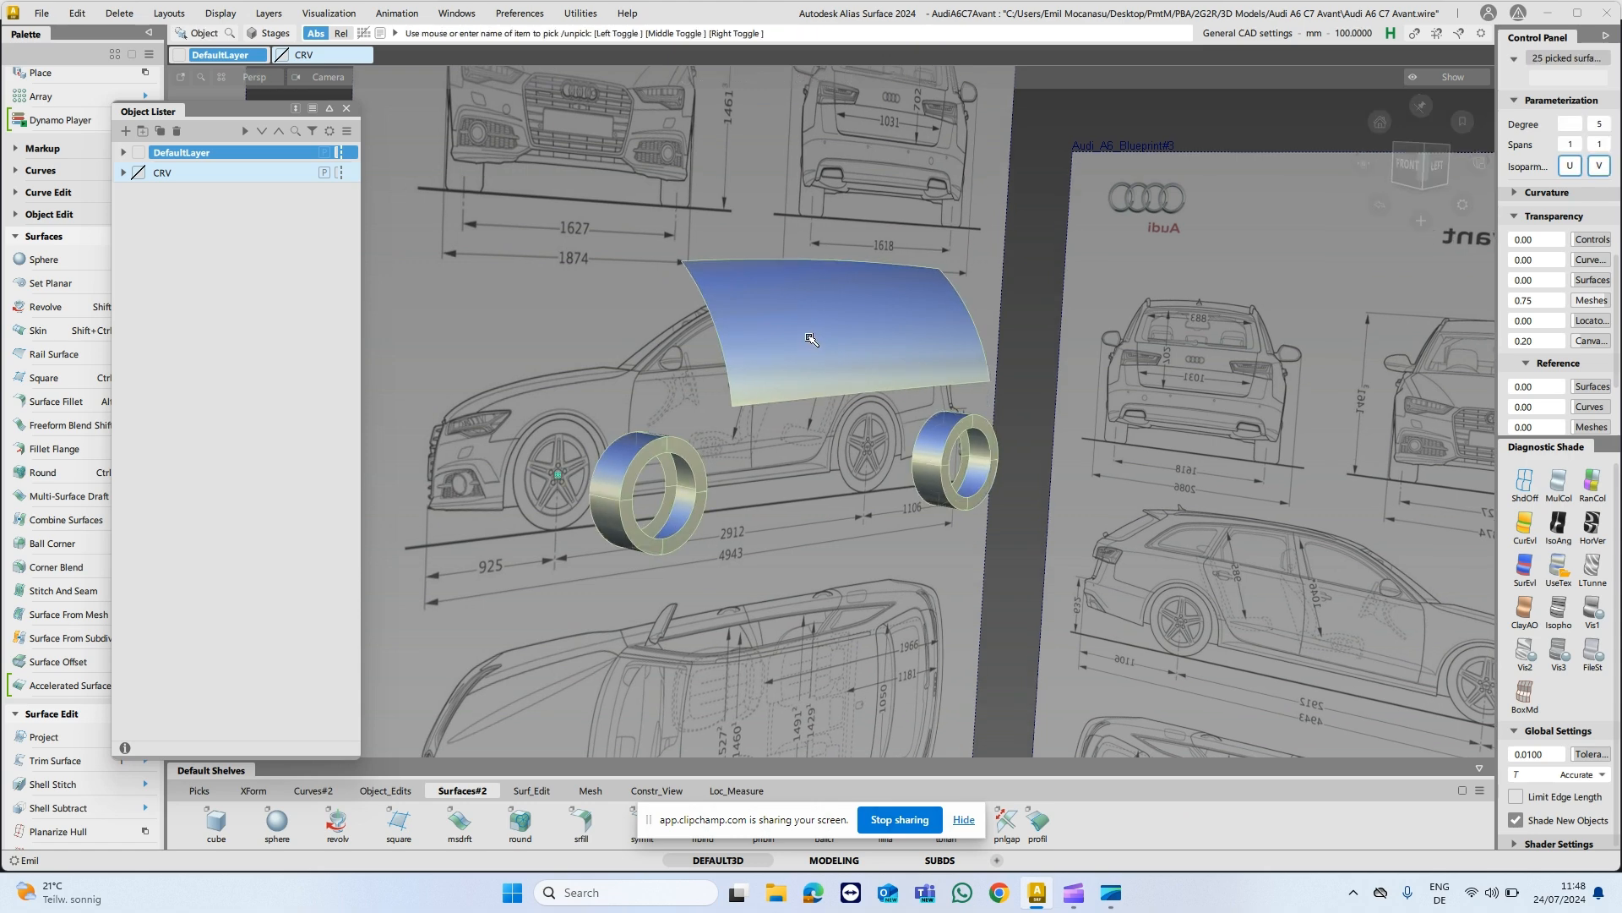
pyautogui.keyDown('alt'); pyautogui.keyDown('shift'); pyautogui.moveTo(813, 339); pyautogui.dragTo(757, 302); pyautogui.keyUp('shift'); pyautogui.keyUp('alt')
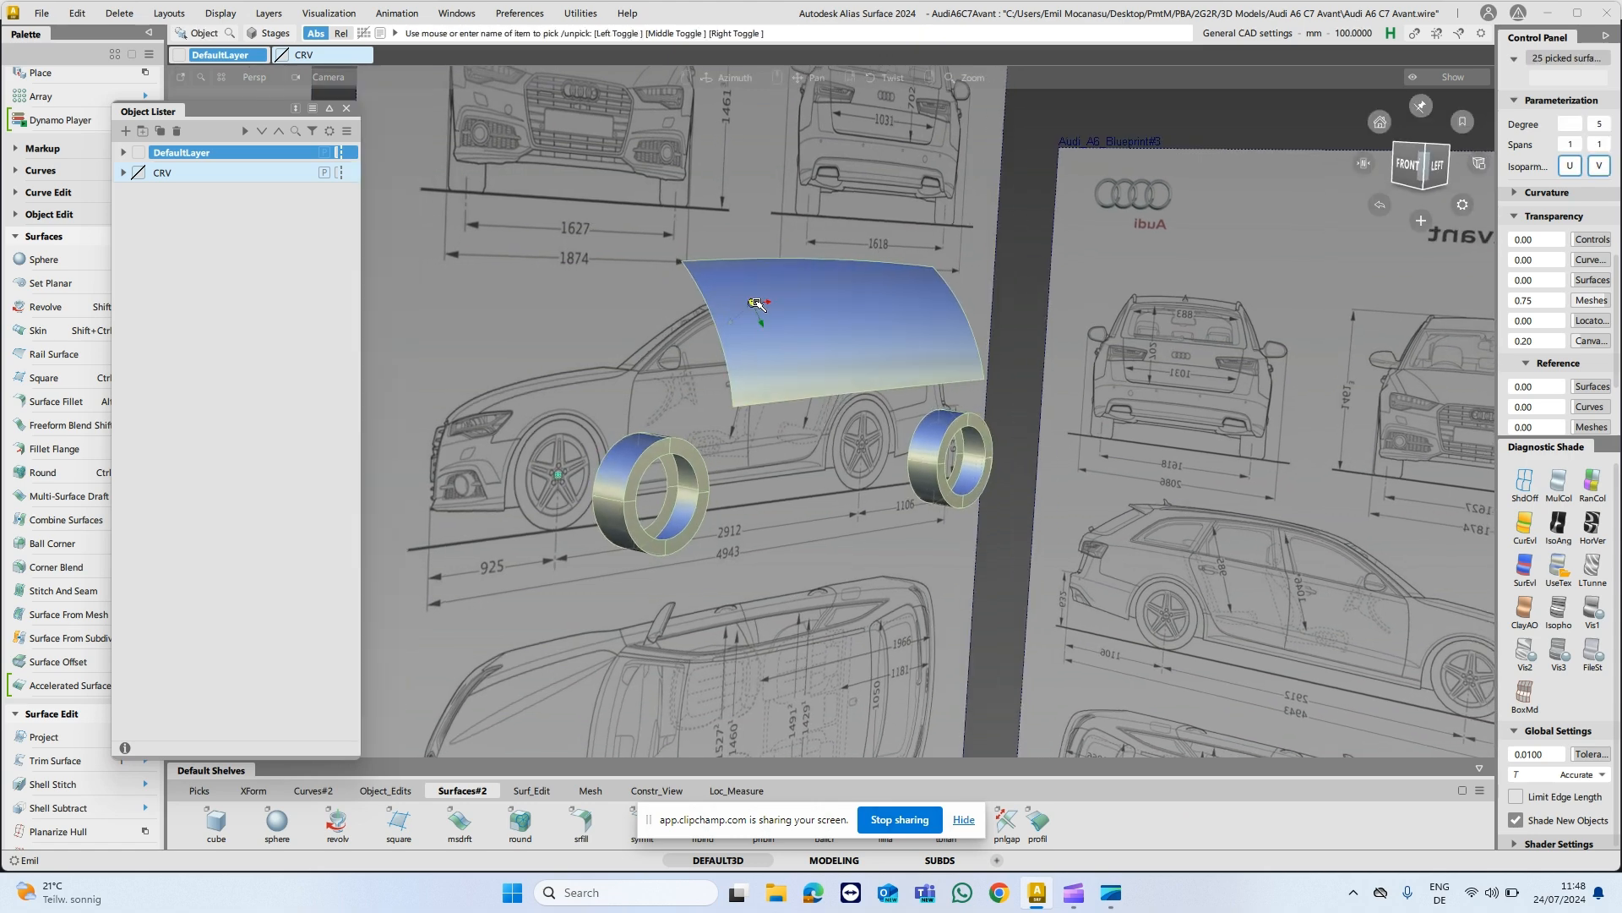
pyautogui.rightClick(194, 172)
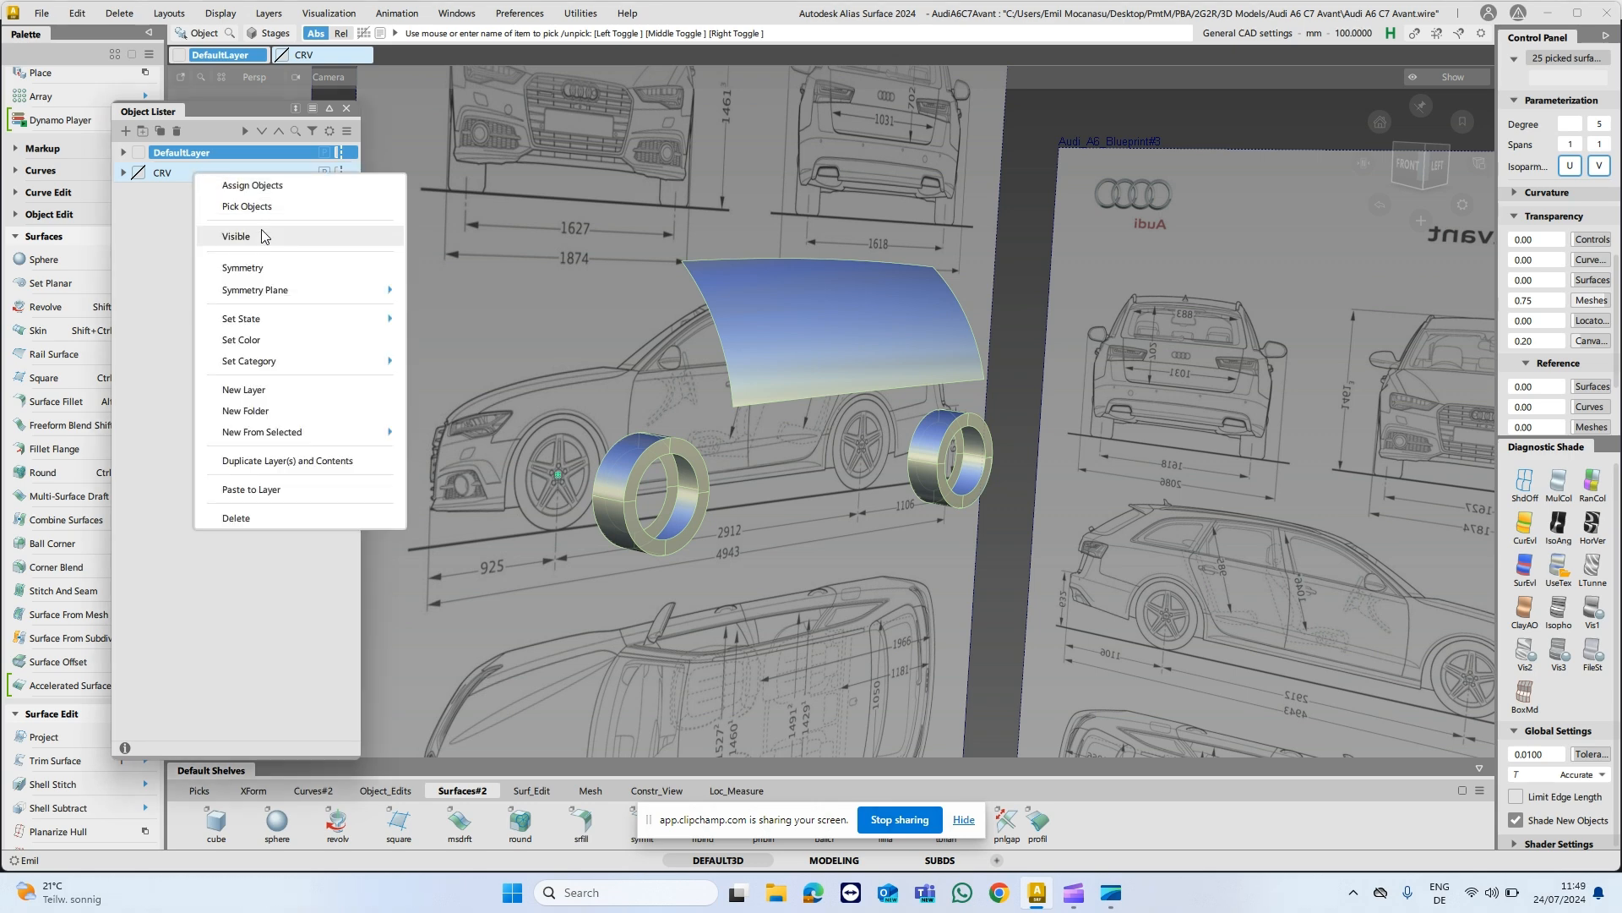
pyautogui.moveTo(288, 438)
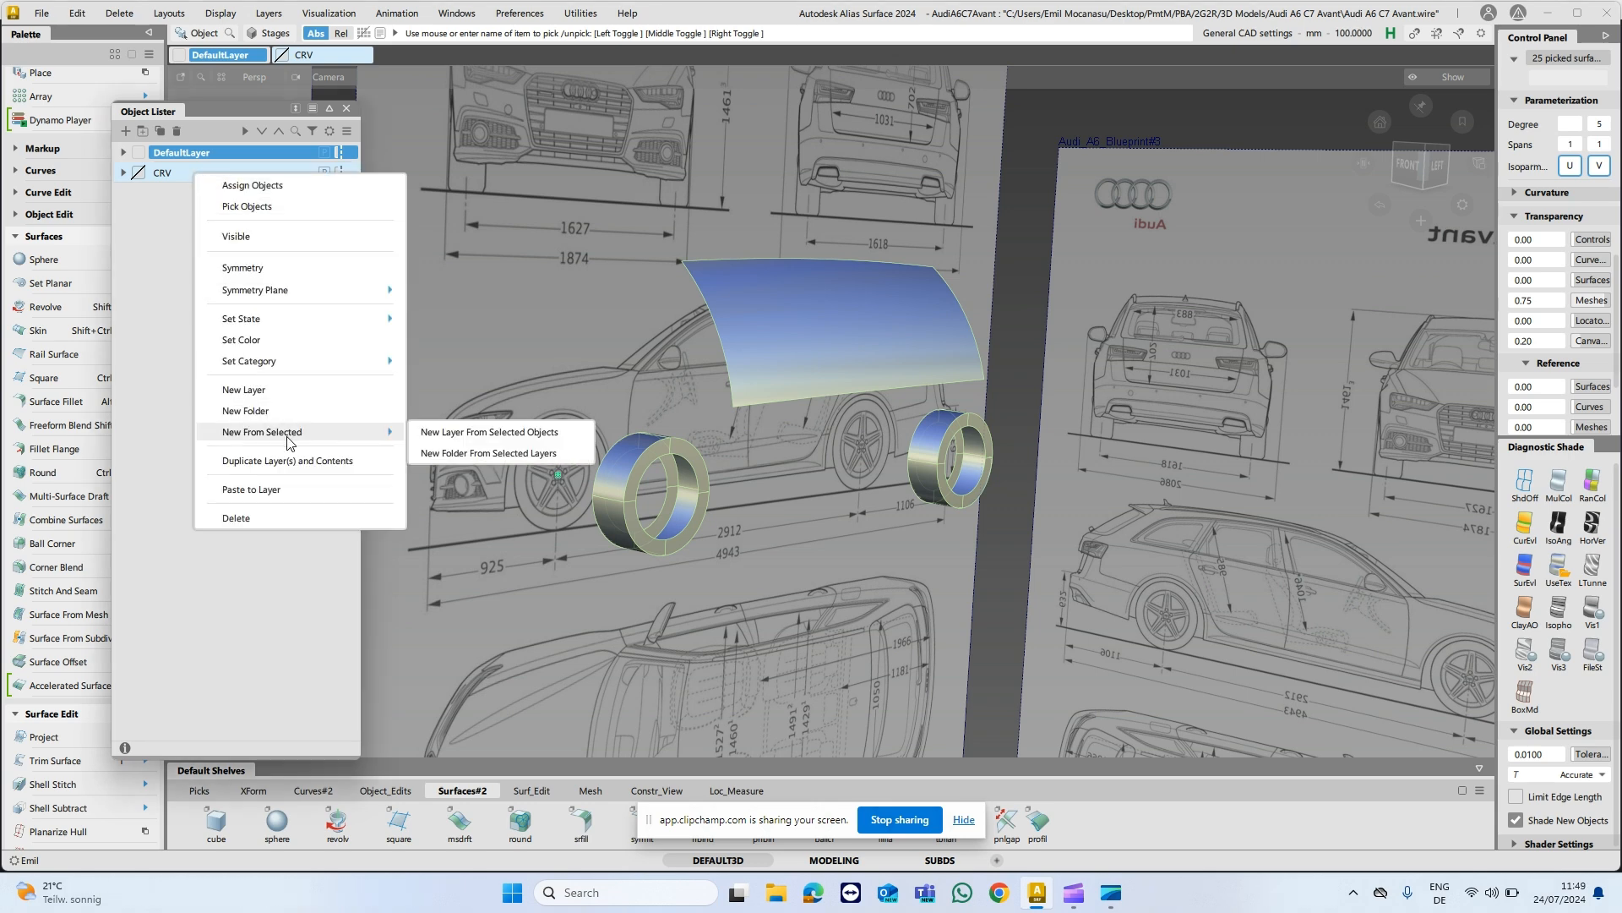
pyautogui.click(455, 434)
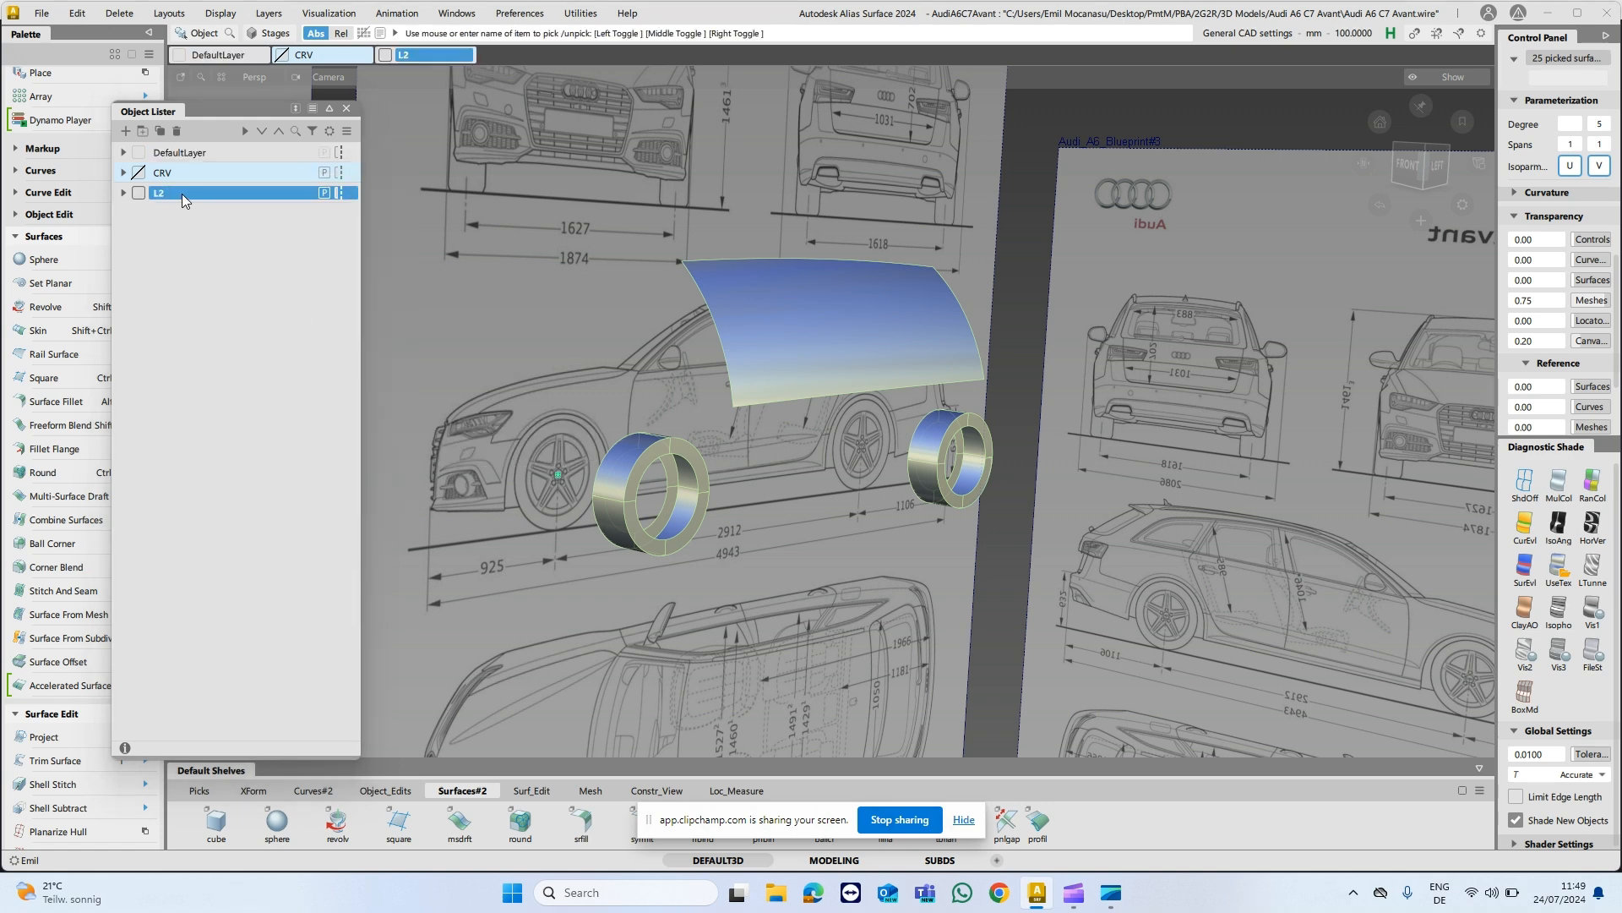
# Rename the new surface layer as WORK.
pyautogui.click(141, 194)
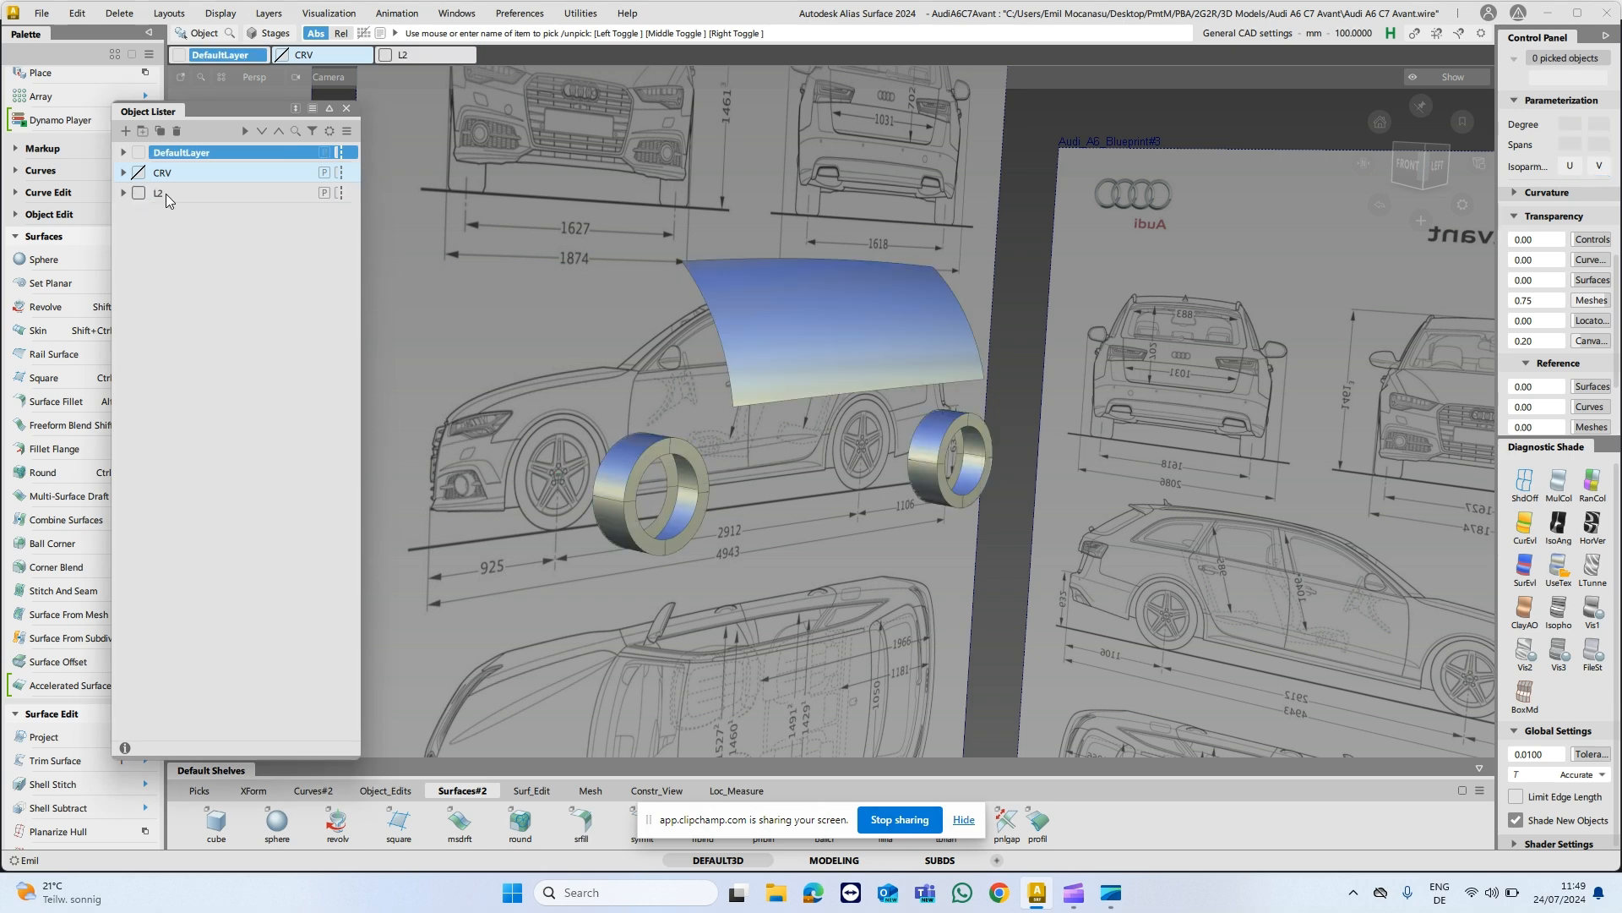
pyautogui.doubleClick(178, 193)
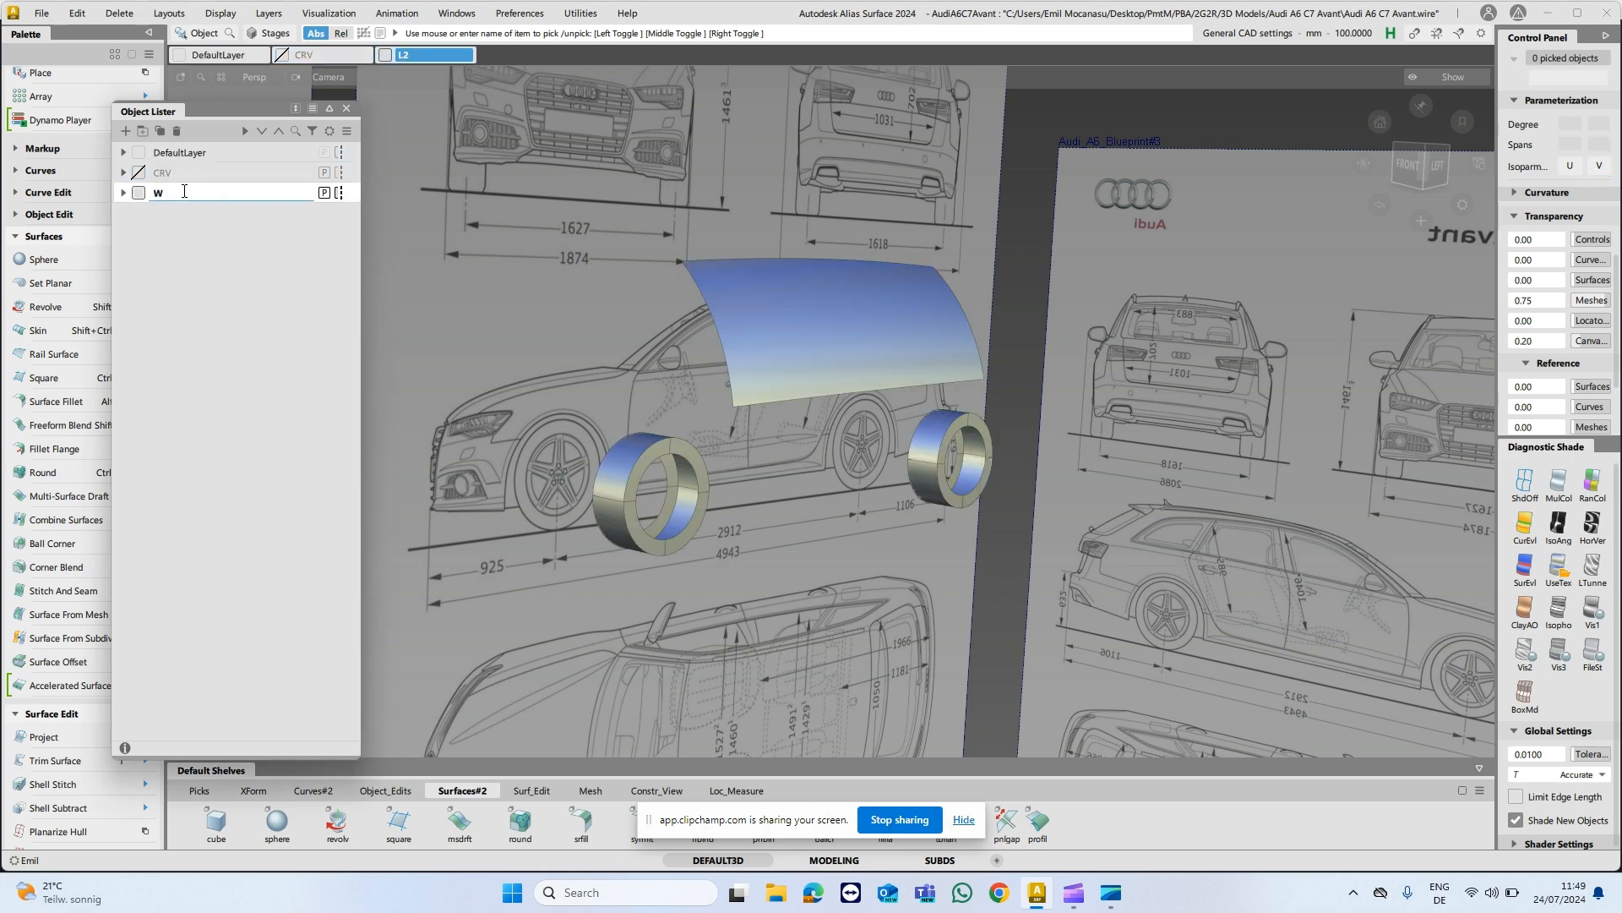
pyautogui.write('WORK')
pyautogui.press('Return')
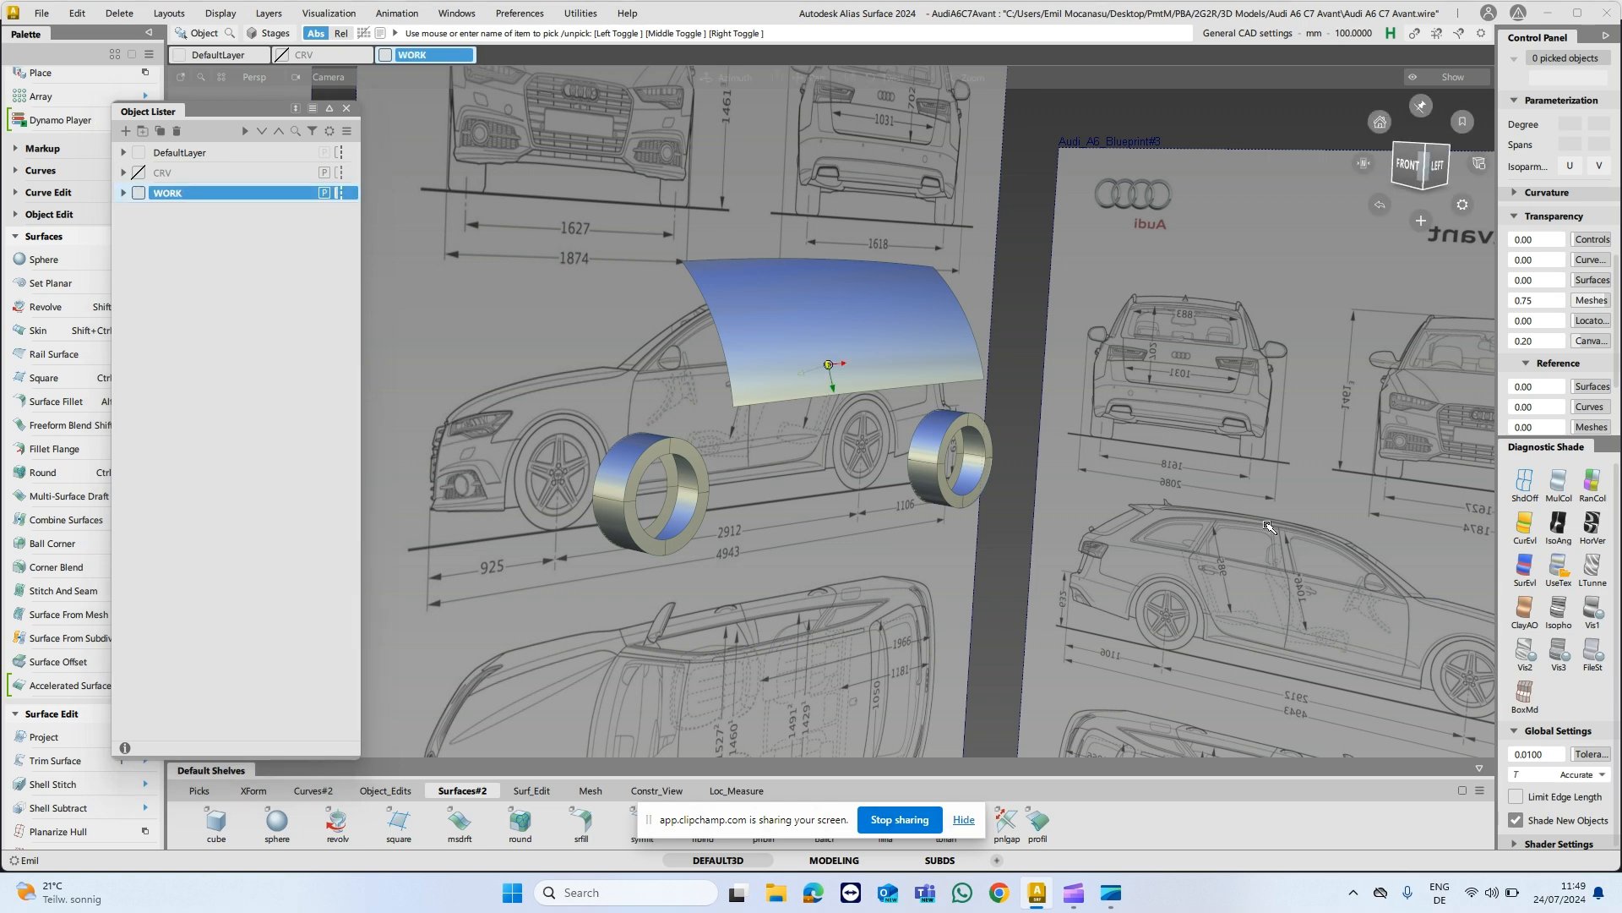
# Close the Object Lister and check both tyres and the side-window surface against the side blueprint in the left view.
pyautogui.click(1437, 167)
pyautogui.click(347, 109)
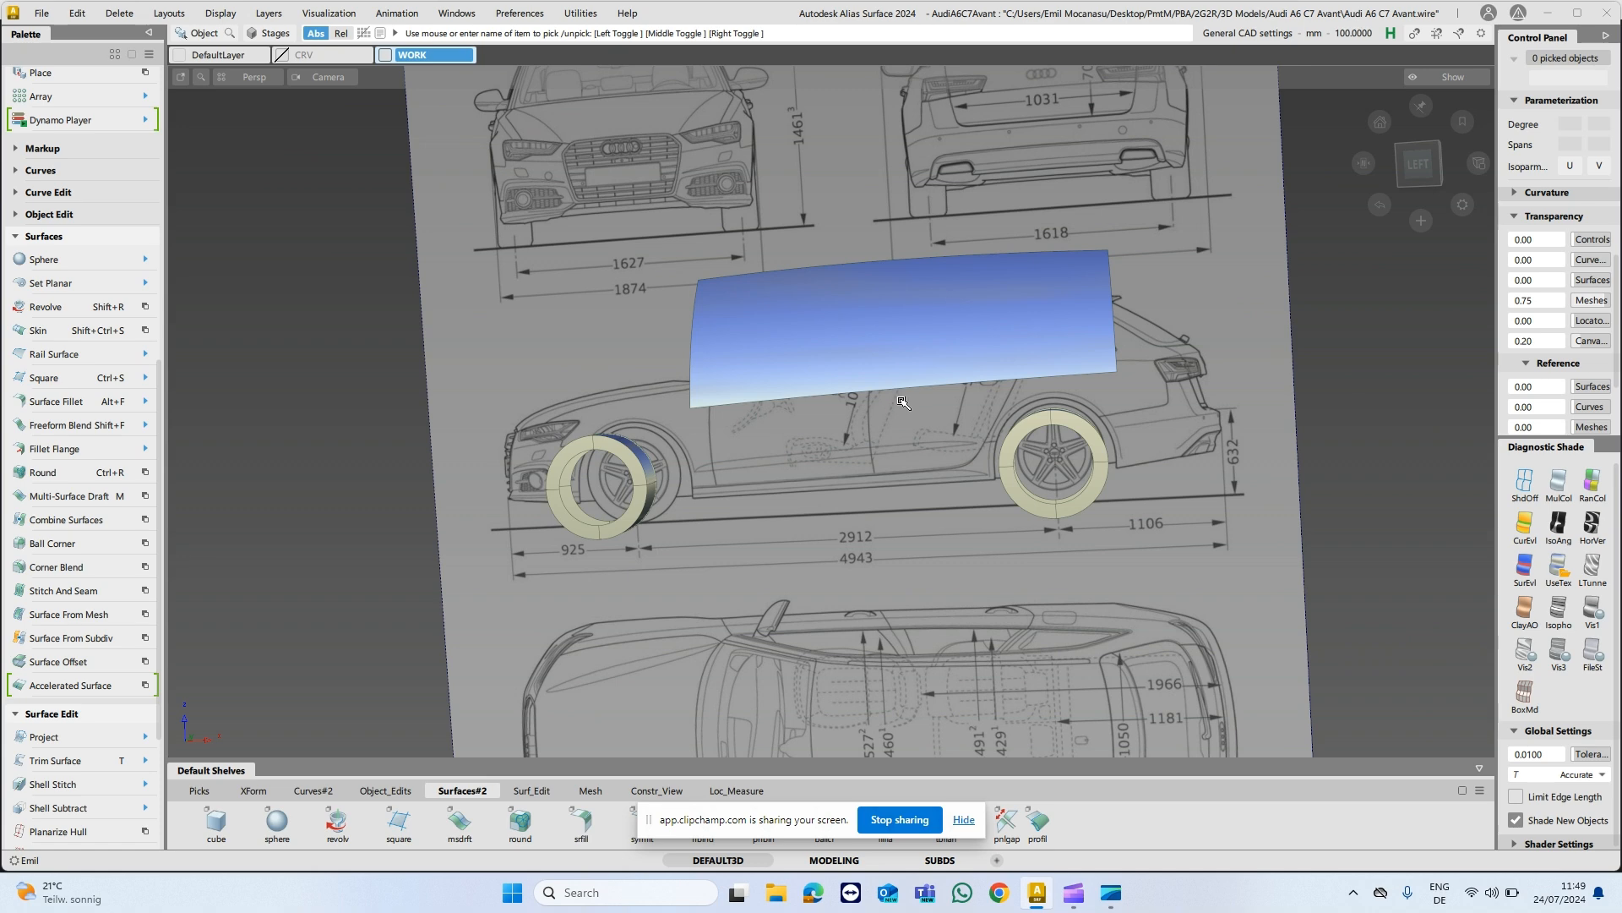
pyautogui.click(1420, 164)
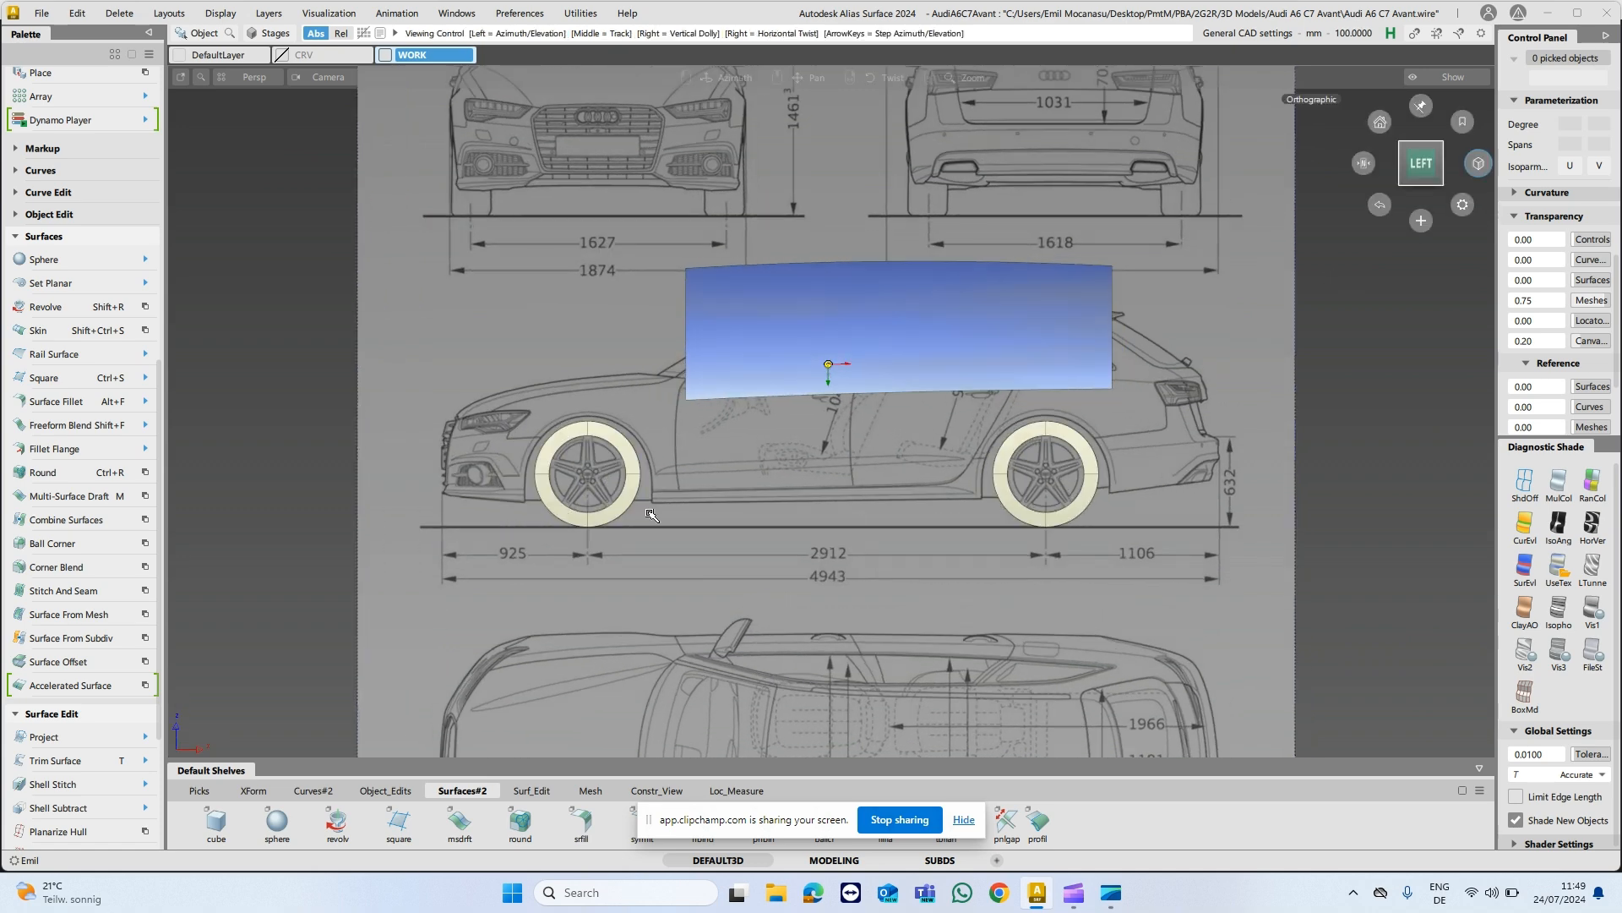
pyautogui.keyDown('alt'); pyautogui.keyDown('shift'); pyautogui.moveTo(1200, 366); pyautogui.dragTo(1088, 424, button='middle'); pyautogui.keyUp('shift'); pyautogui.keyUp('alt')
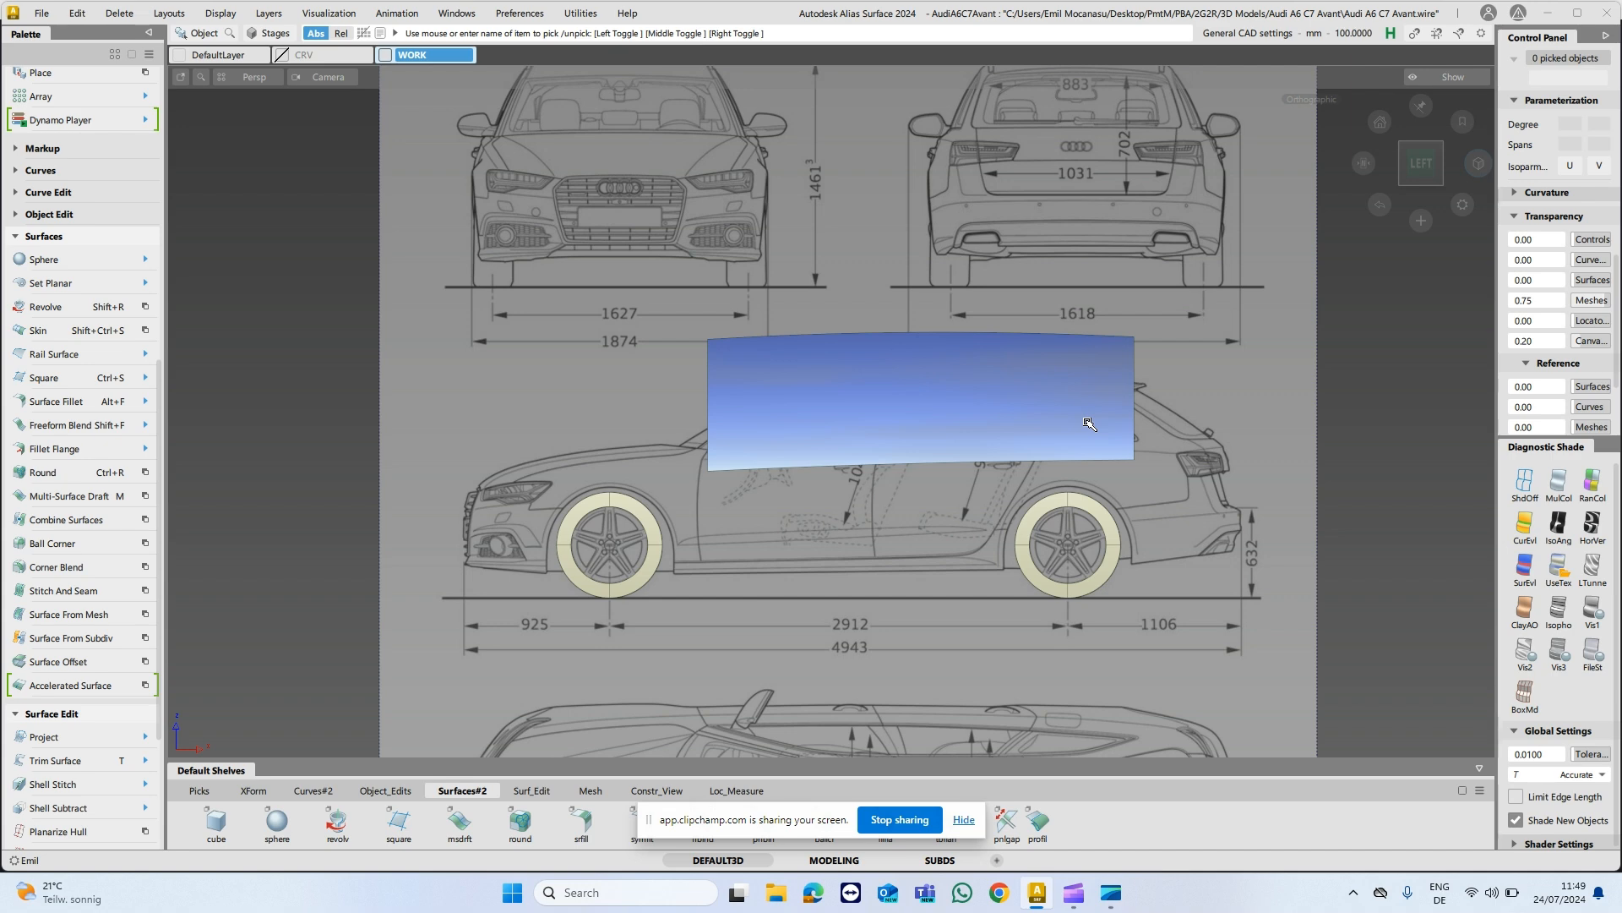
pyautogui.click(1073, 892)
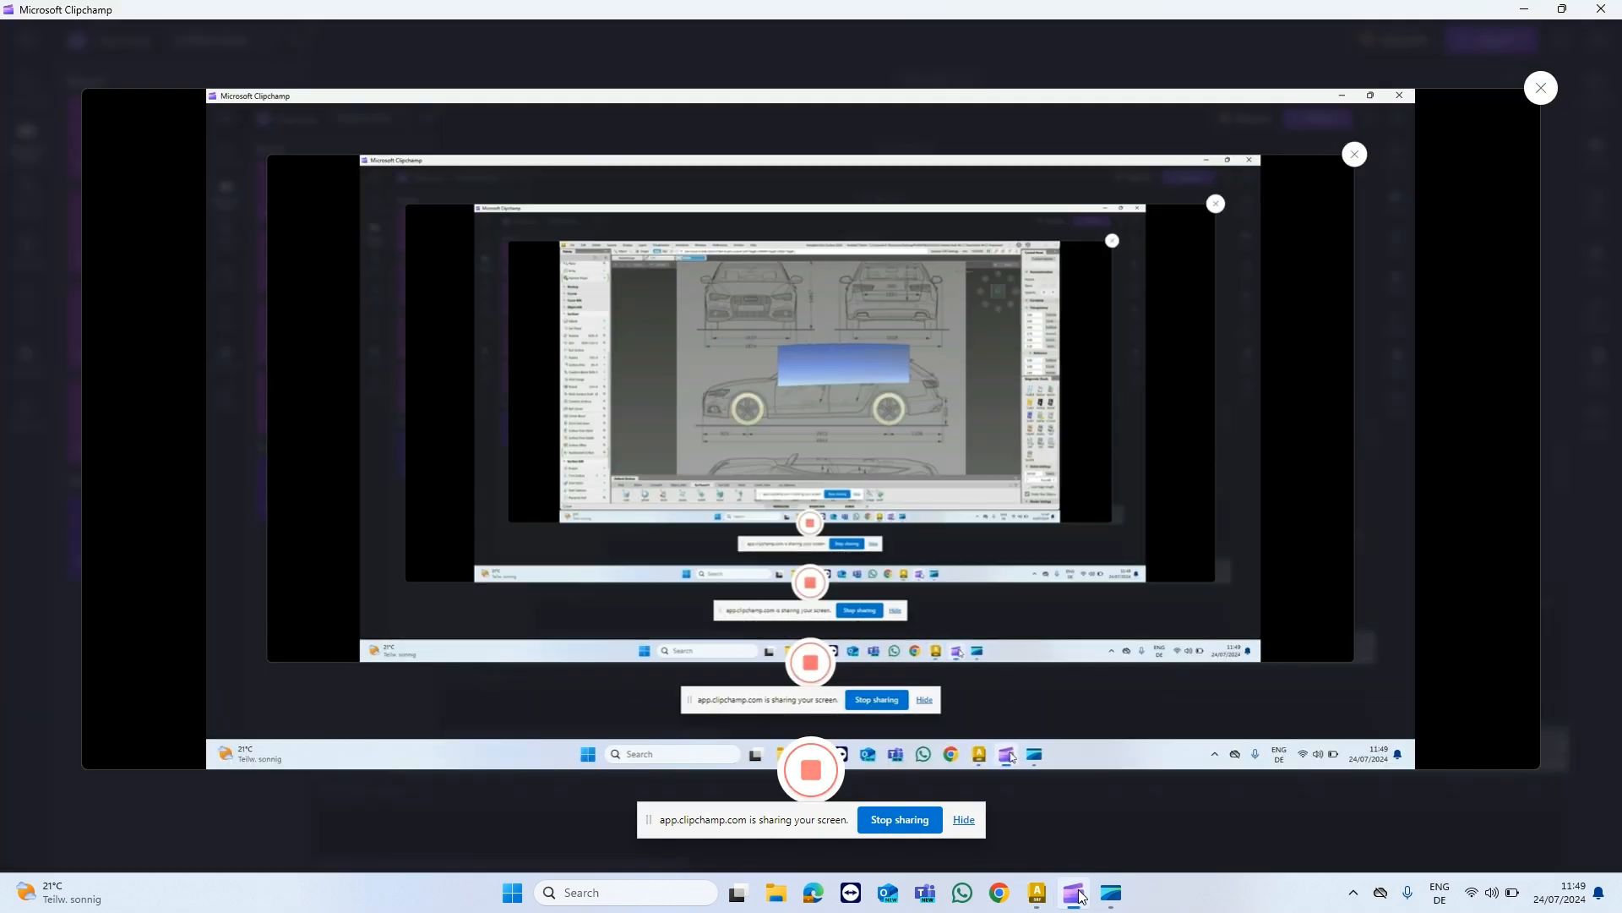